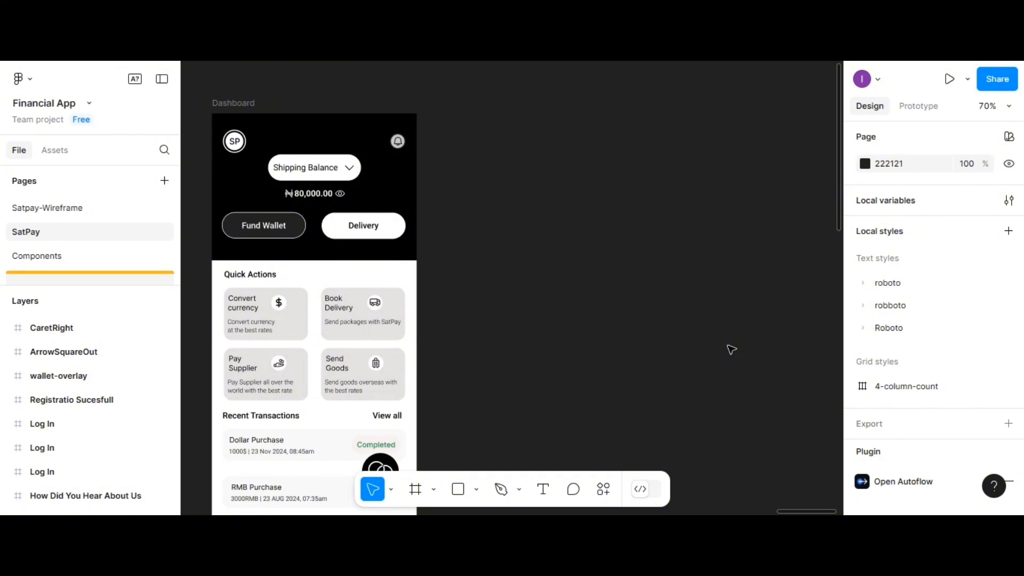
Step: Add an iPhone 13 & 14 frame and position it beside the Dashboard frame, aligned with its upper edge
{"action": "left_click", "coordinate": [416, 490]}
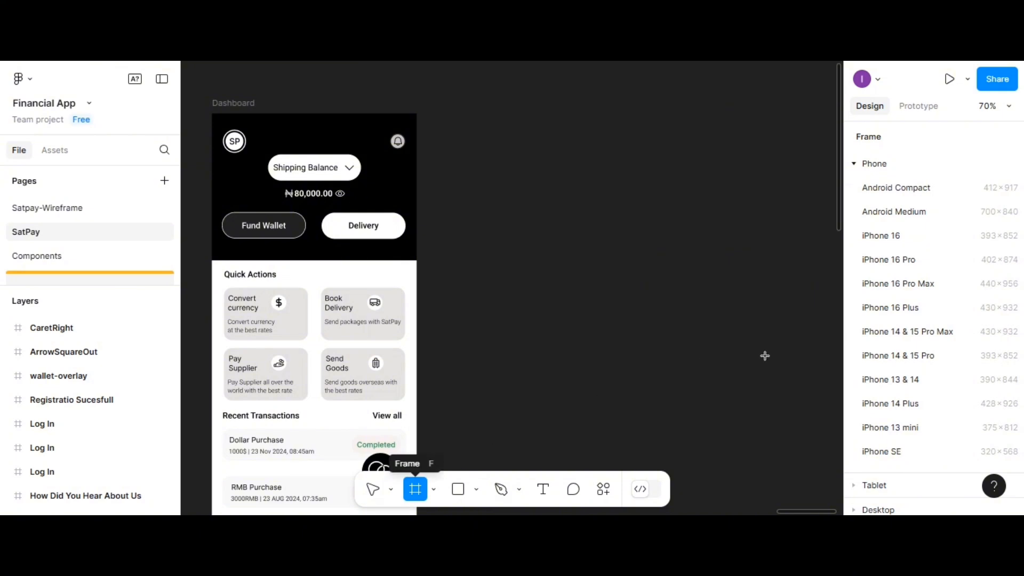
{"action": "left_click", "coordinate": [905, 382]}
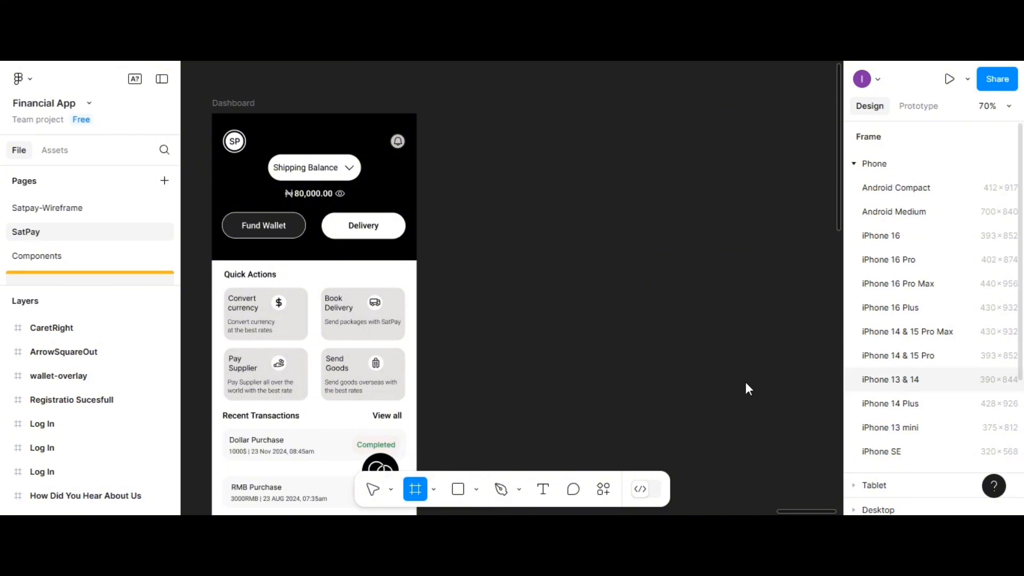
{"action": "mouse_move", "coordinate": [590, 263]}
{"action": "left_mouse_down"}
{"action": "mouse_move", "coordinate": [596, 290]}
{"action": "mouse_move", "coordinate": [571, 258]}
{"action": "mouse_move", "coordinate": [572, 269]}
{"action": "left_mouse_up"}
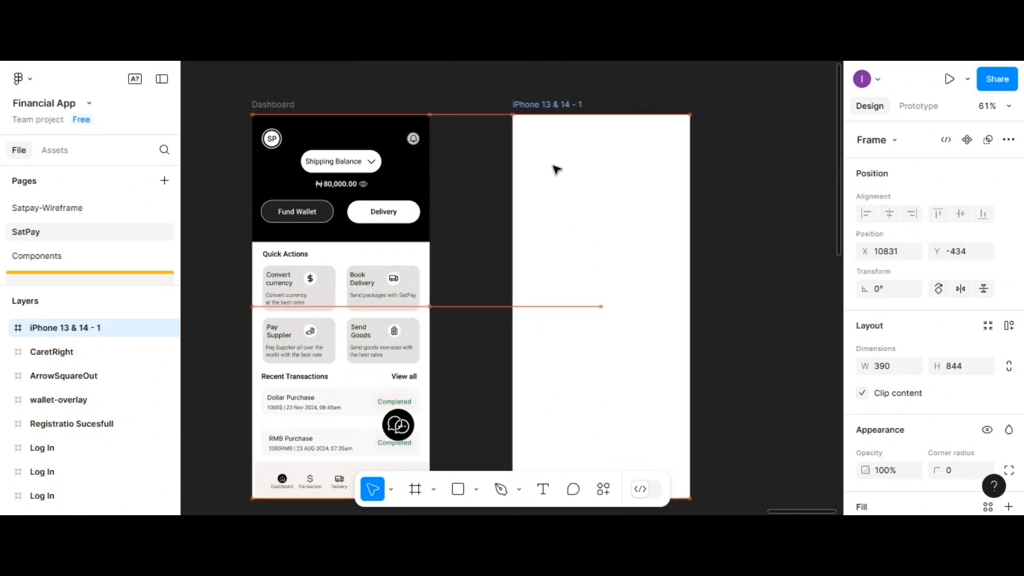
Step: Rename the new iPhone frame as Delivery-page
{"action": "double_click", "coordinate": [548, 106]}
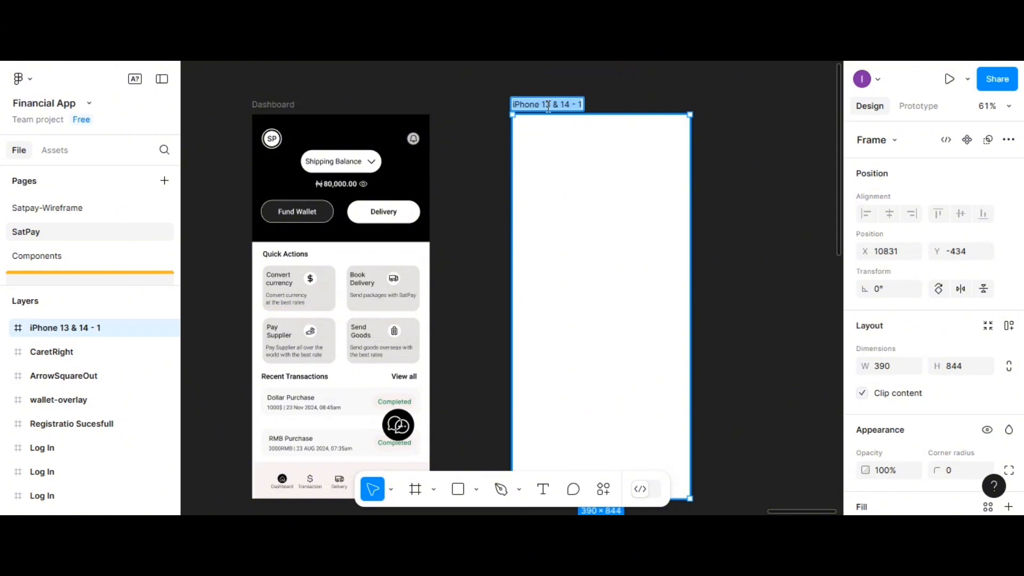
{"action": "type", "text": "Deli"}
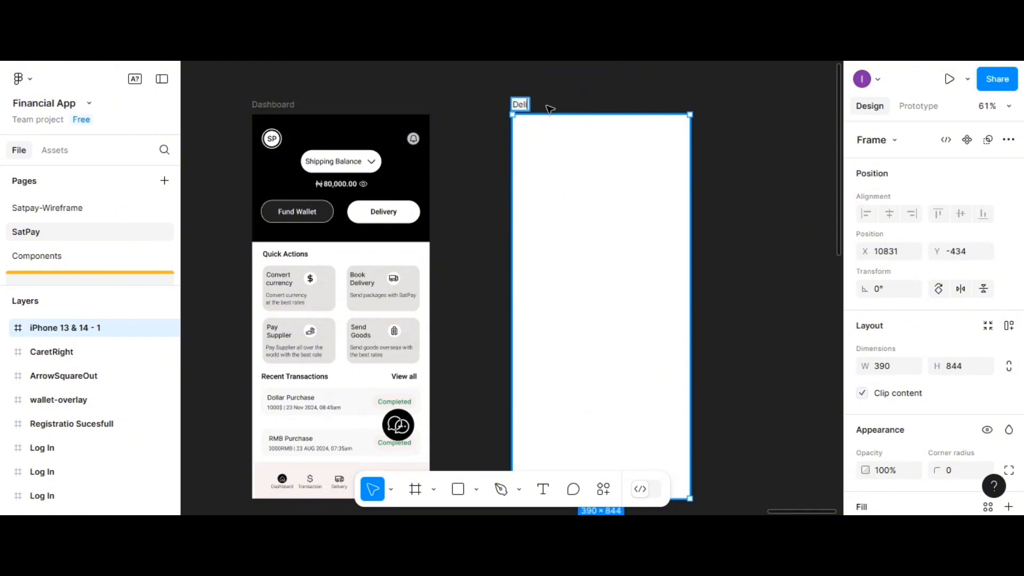
{"action": "type", "text": "very"}
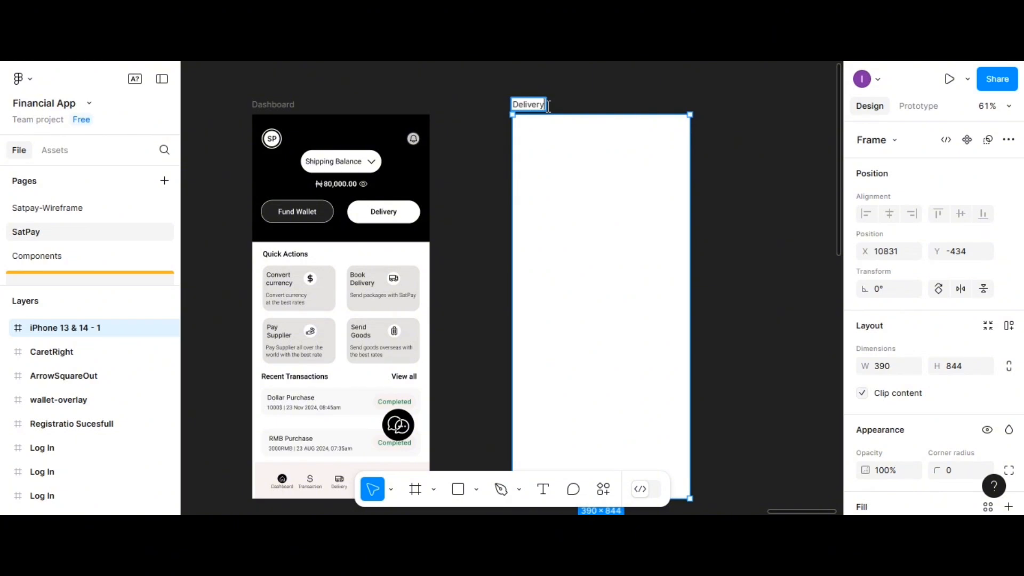
{"action": "type", "text": "-page"}
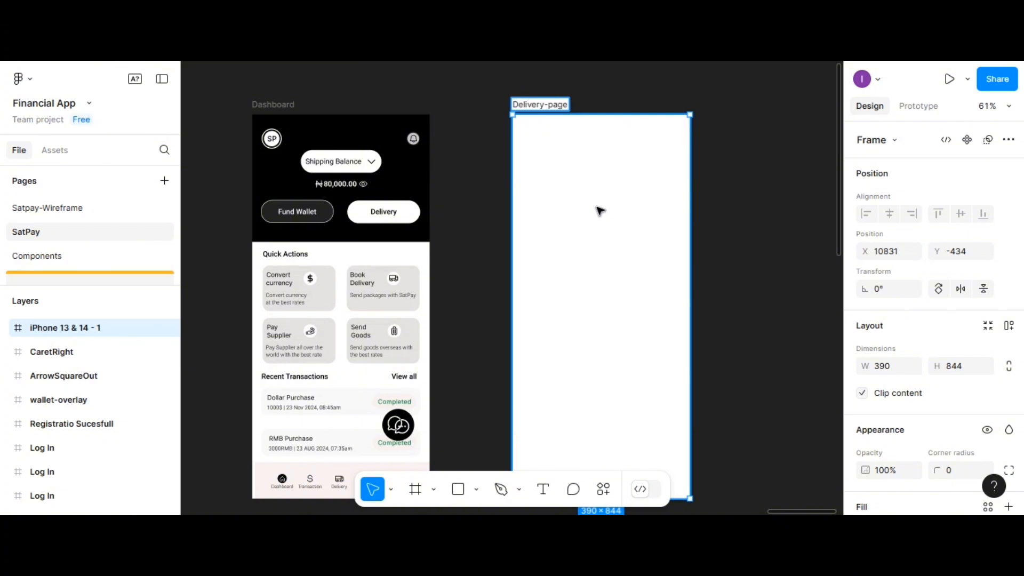
{"action": "key", "text": "Return"}
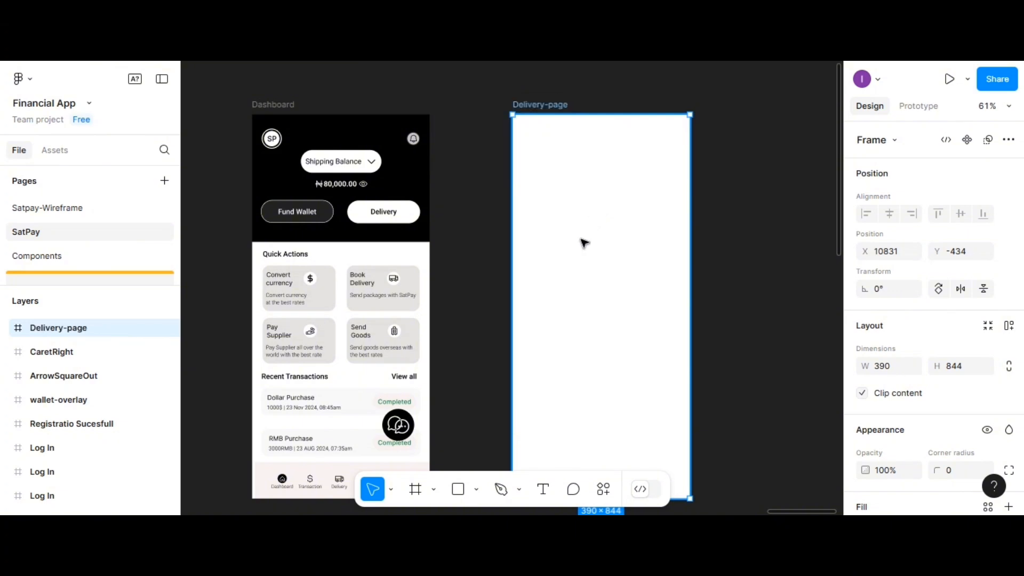
Step: Run the Phosphor Icons plugin for the Delivery-page frame and search its icons for "arrow"
{"action": "right_click", "coordinate": [573, 297]}
{"action": "scroll", "coordinate": [607, 395], "scroll_direction": "down", "scroll_amount": 1}
{"action": "scroll", "coordinate": [606, 396], "scroll_direction": "down", "scroll_amount": 2}
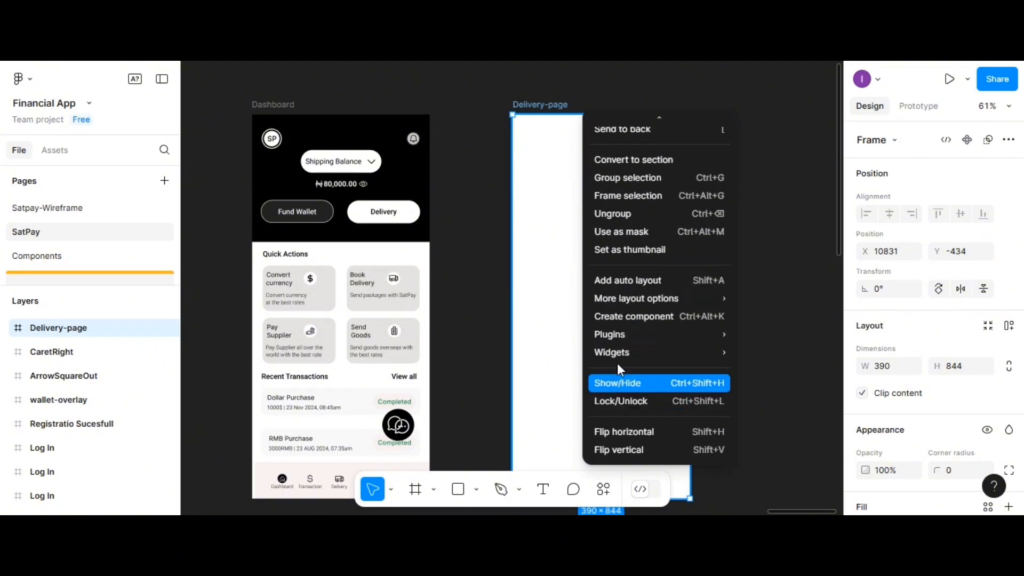
{"action": "mouse_move", "coordinate": [629, 332]}
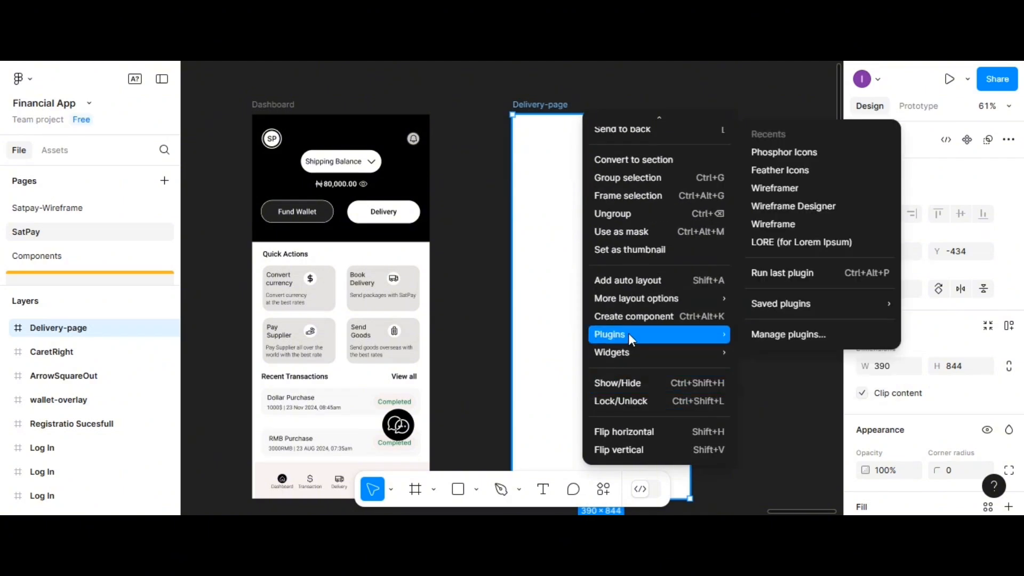
{"action": "left_click", "coordinate": [766, 151]}
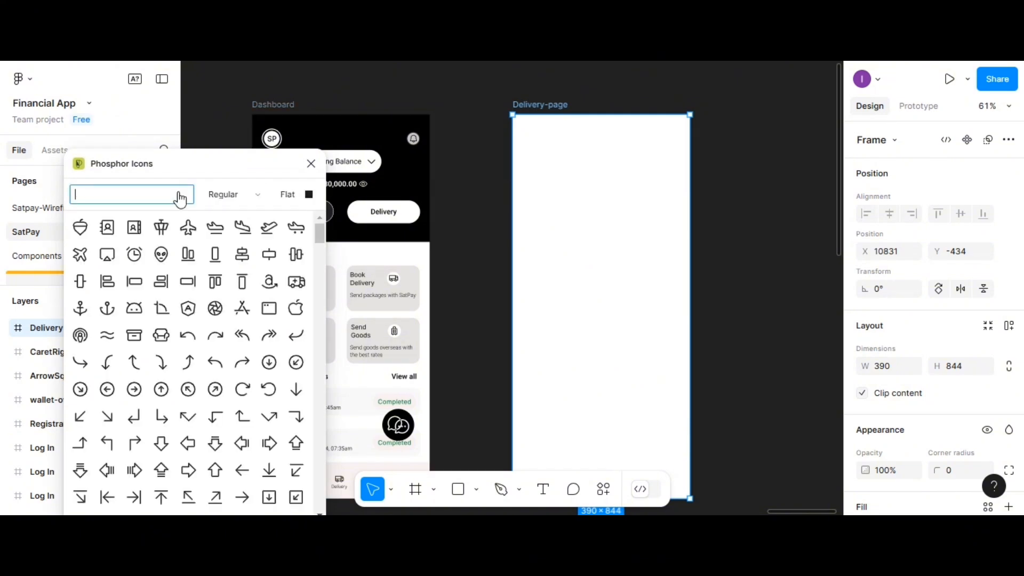
{"action": "type", "text": "rrow"}
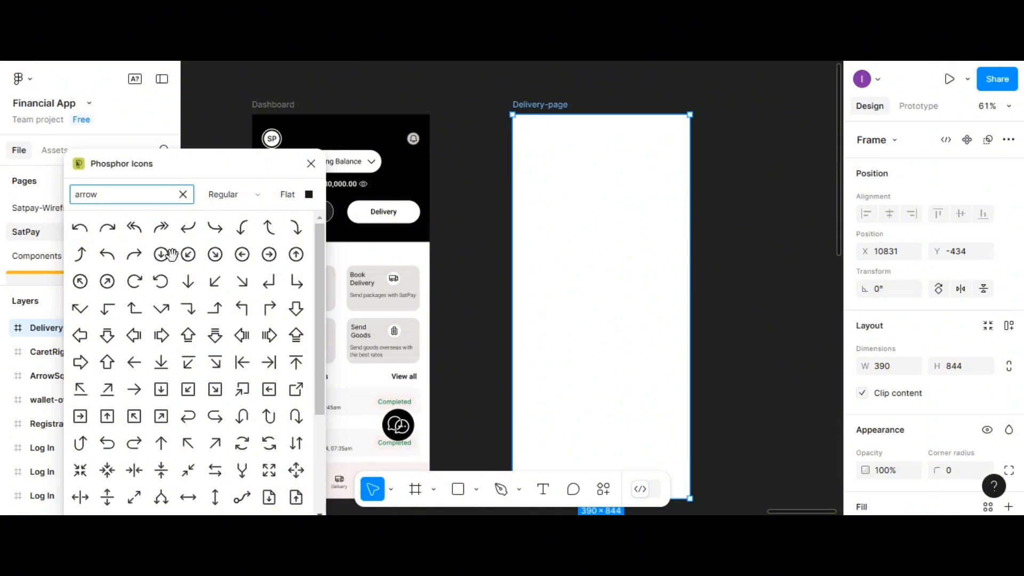
Step: Insert the CaretLeft icon and move it near the Delivery-page frame's upper-left corner, at about X 22, Y 57
{"action": "scroll", "coordinate": [184, 362], "scroll_direction": "down", "scroll_amount": 2}
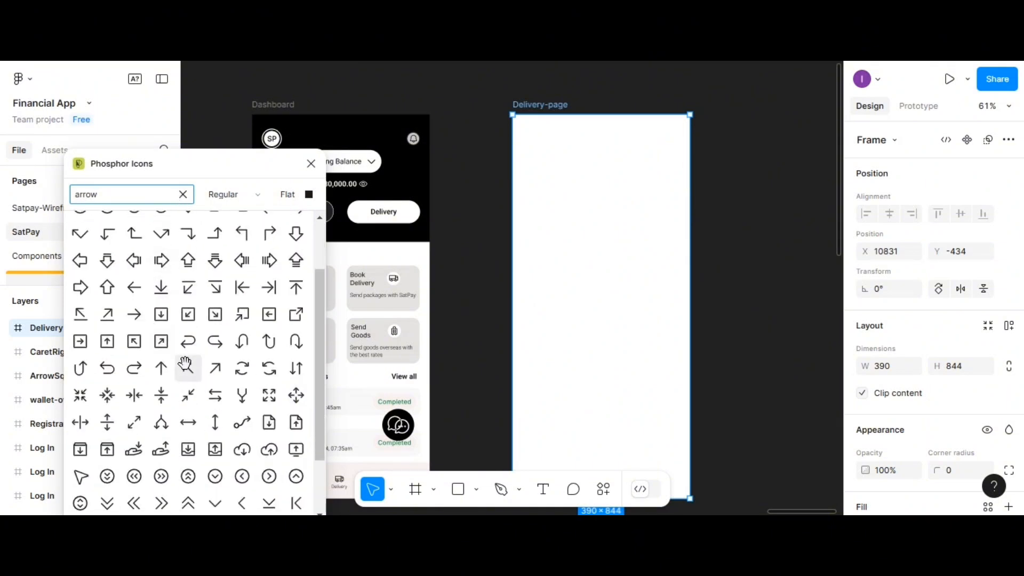
{"action": "scroll", "coordinate": [184, 363], "scroll_direction": "up", "scroll_amount": 2}
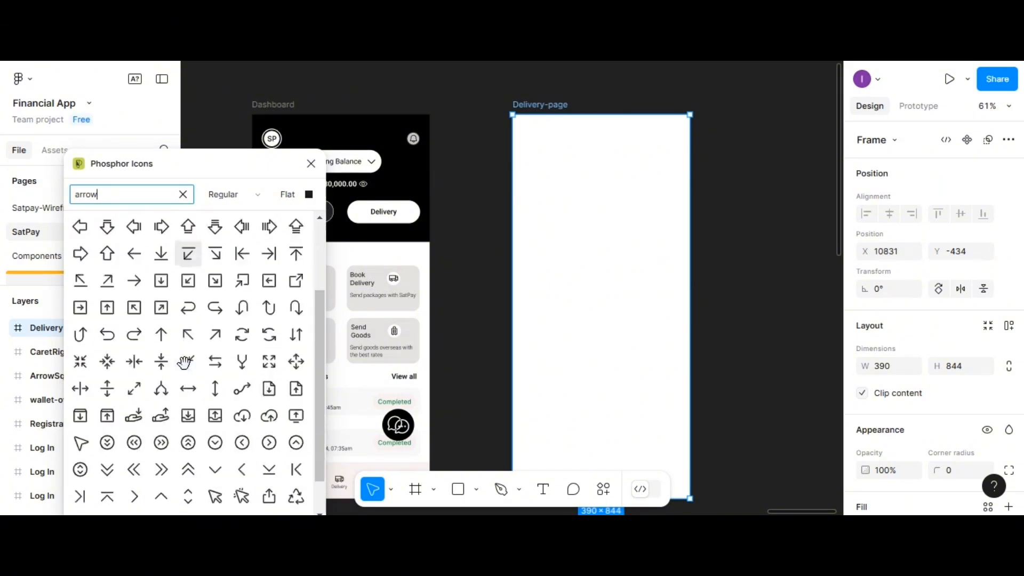
{"action": "scroll", "coordinate": [185, 363], "scroll_direction": "down", "scroll_amount": 4}
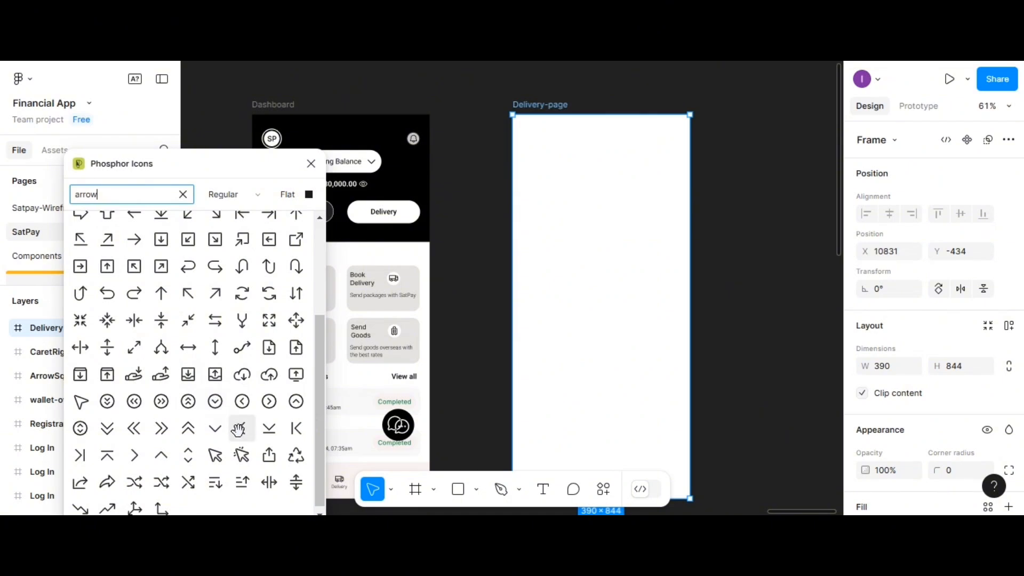
{"action": "left_click", "coordinate": [242, 428]}
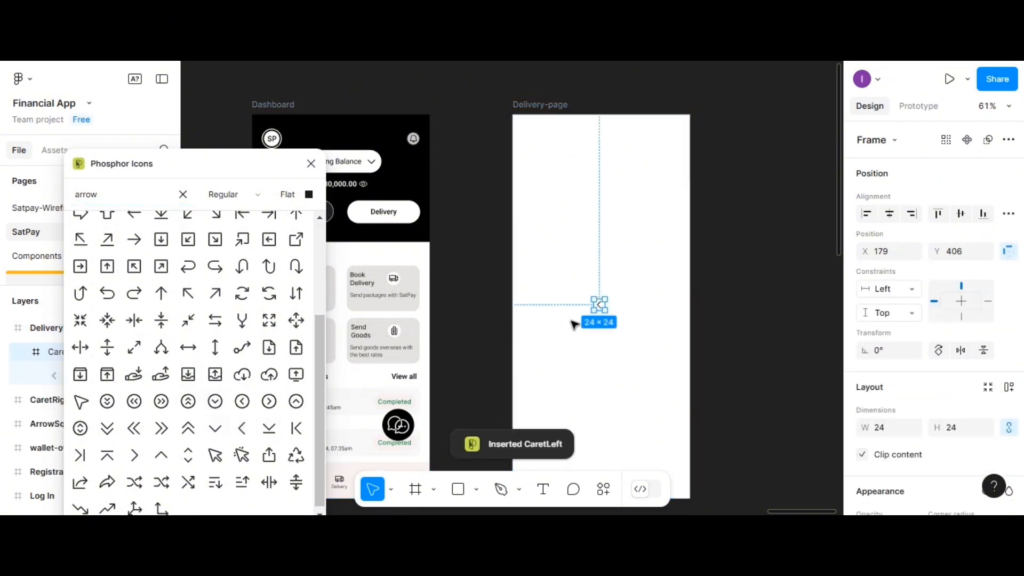
{"action": "left_click_drag", "start_coordinate": [599, 304], "coordinate": [526, 145]}
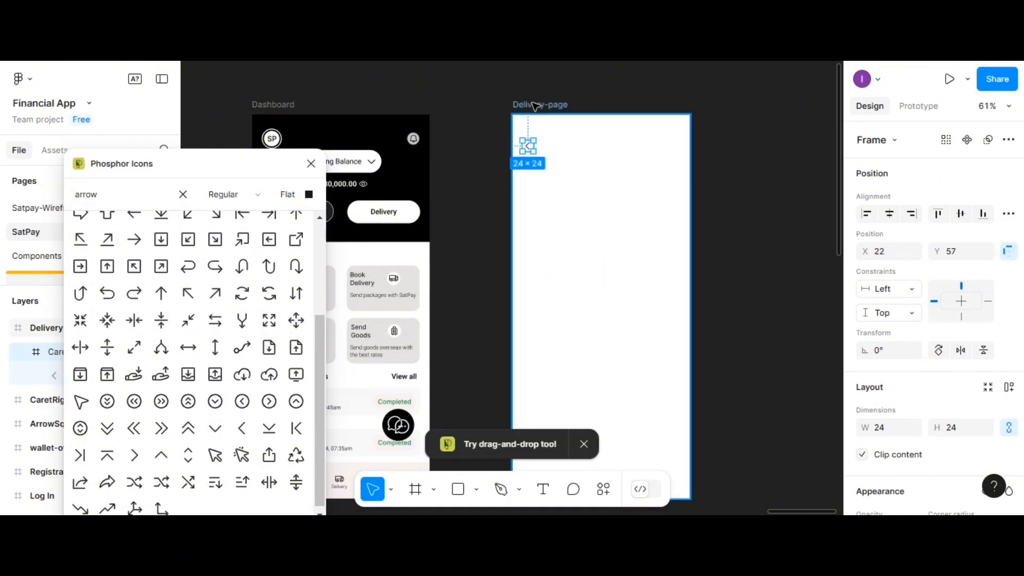
Step: Apply the 4-column-count grid style to the Delivery-page frame and close the icon plugin
{"action": "left_click", "coordinate": [531, 106]}
{"action": "scroll", "coordinate": [961, 267], "scroll_direction": "down", "scroll_amount": 5}
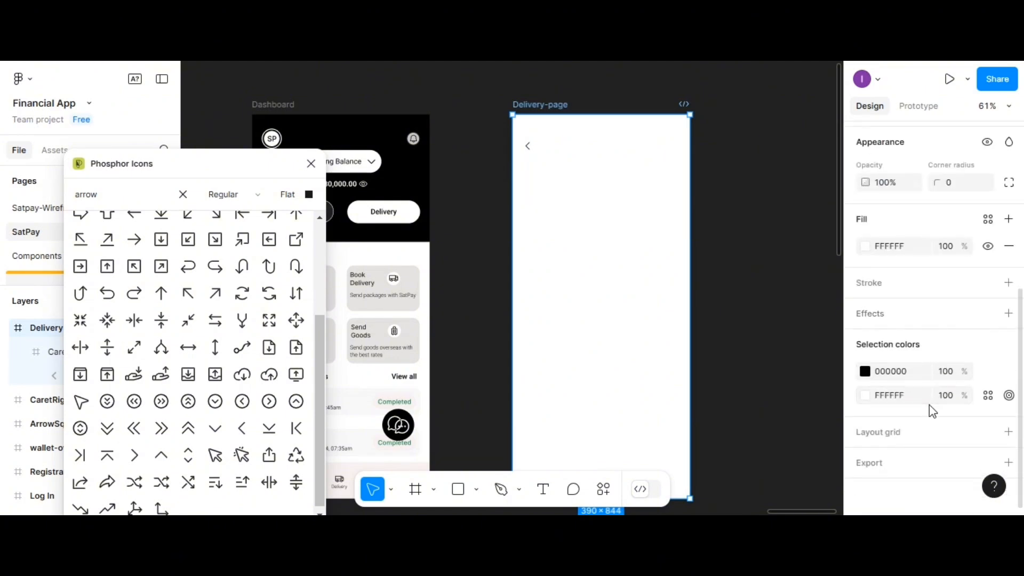
{"action": "left_click", "coordinate": [987, 432]}
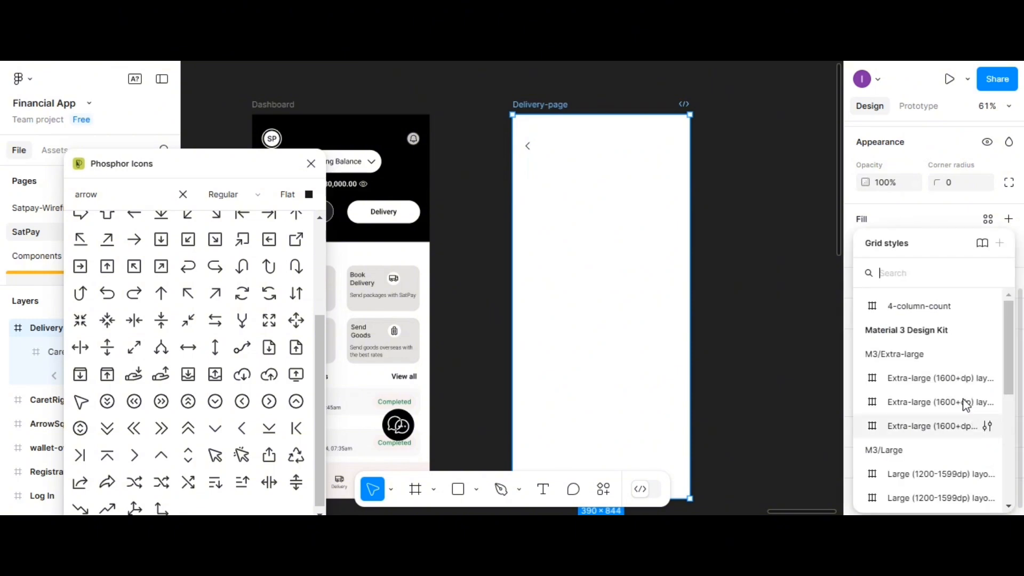
{"action": "left_click", "coordinate": [918, 307]}
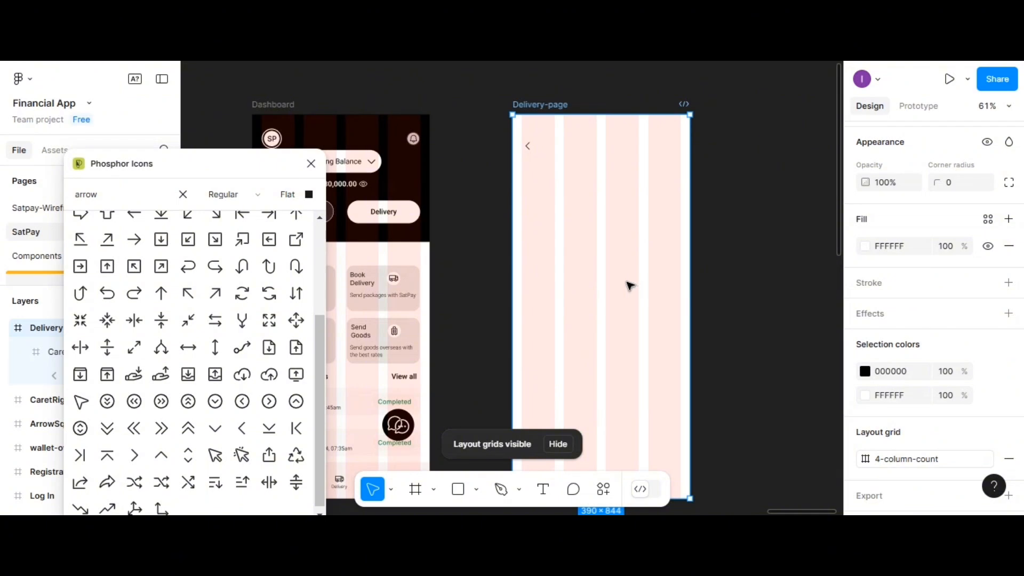
{"action": "left_click", "coordinate": [311, 163]}
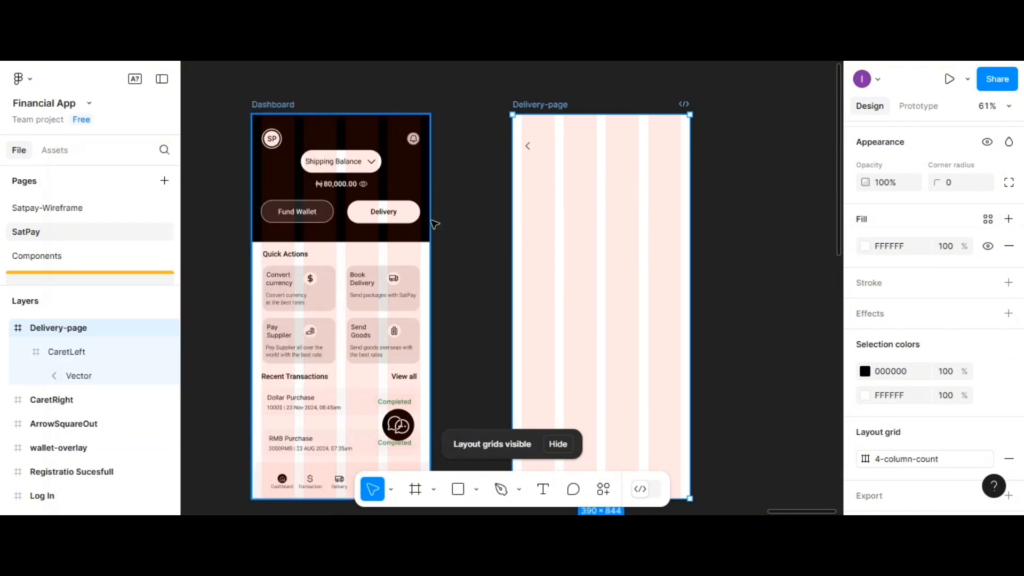
Step: Add a text layer reading "Create new delivery" inside the Delivery-page frame
{"action": "scroll", "coordinate": [480, 245], "scroll_direction": "up", "scroll_amount": 3}
{"action": "scroll", "coordinate": [604, 266], "scroll_direction": "up", "scroll_amount": 1}
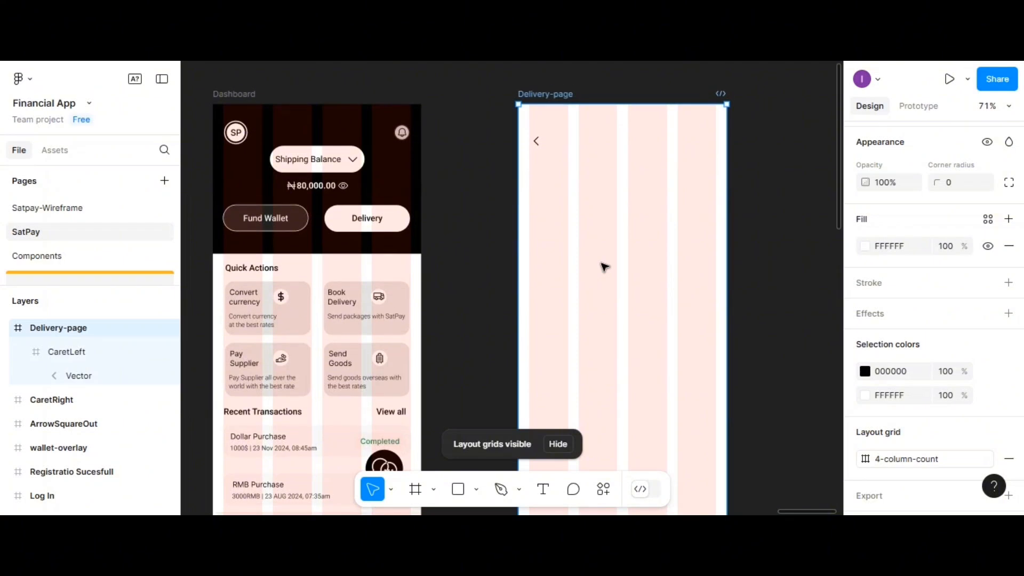
{"action": "scroll", "coordinate": [603, 268], "scroll_direction": "right", "scroll_amount": 5}
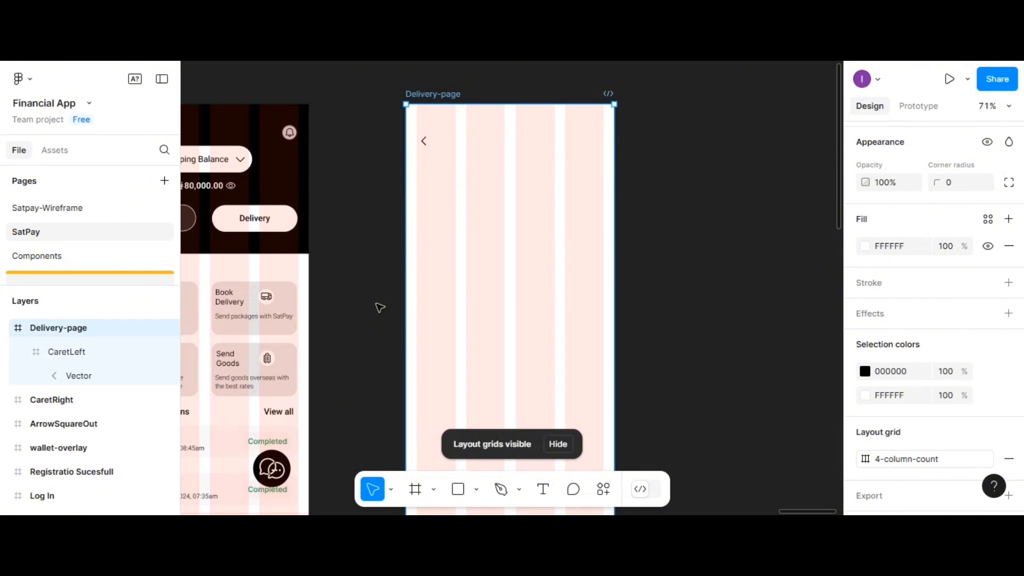
{"action": "left_click", "coordinate": [543, 488]}
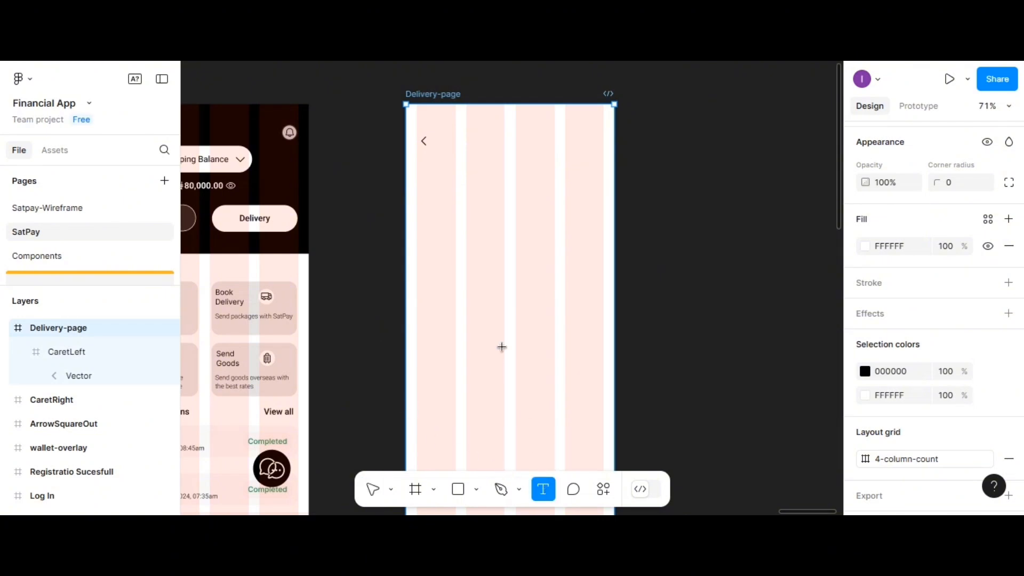
{"action": "left_click", "coordinate": [500, 335]}
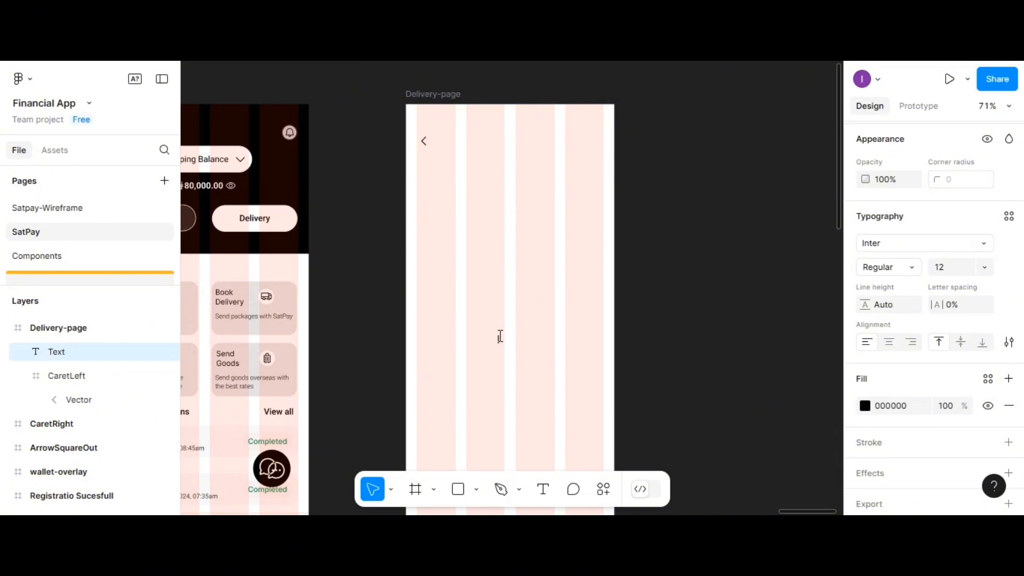
{"action": "type", "text": "Create new del"}
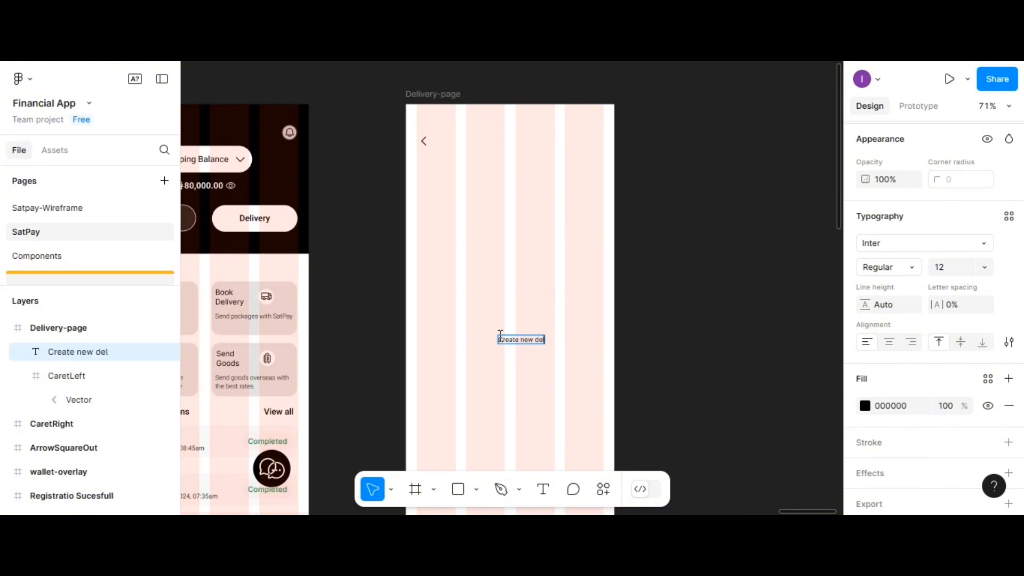
{"action": "type", "text": "ivery"}
{"action": "key", "text": "Escape"}
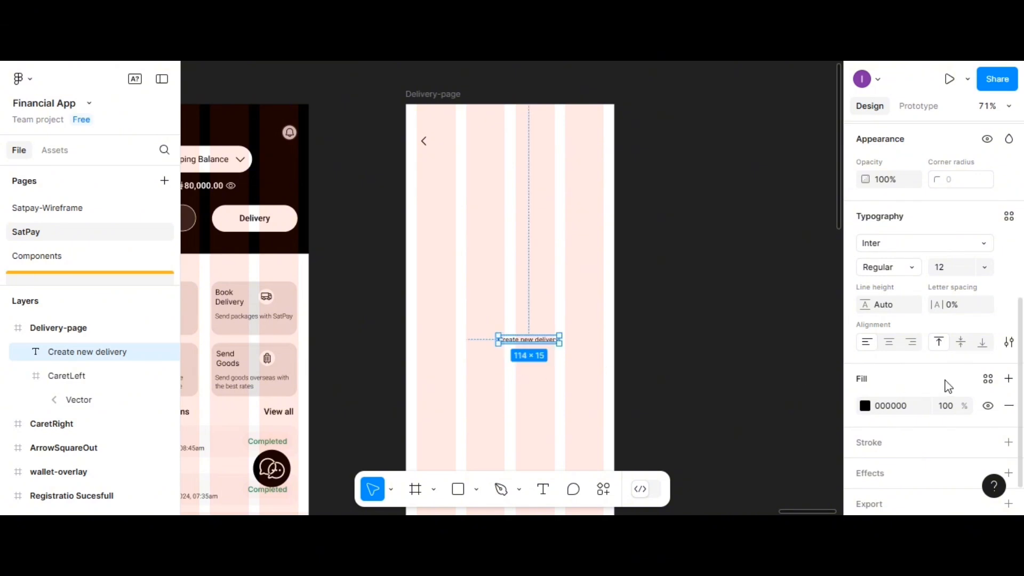
Step: Give the "Create new delivery" text the roboto/16px bold style and move it to the top centre of the frame, beside the caret icon
{"action": "scroll", "coordinate": [990, 381], "scroll_direction": "down", "scroll_amount": 1}
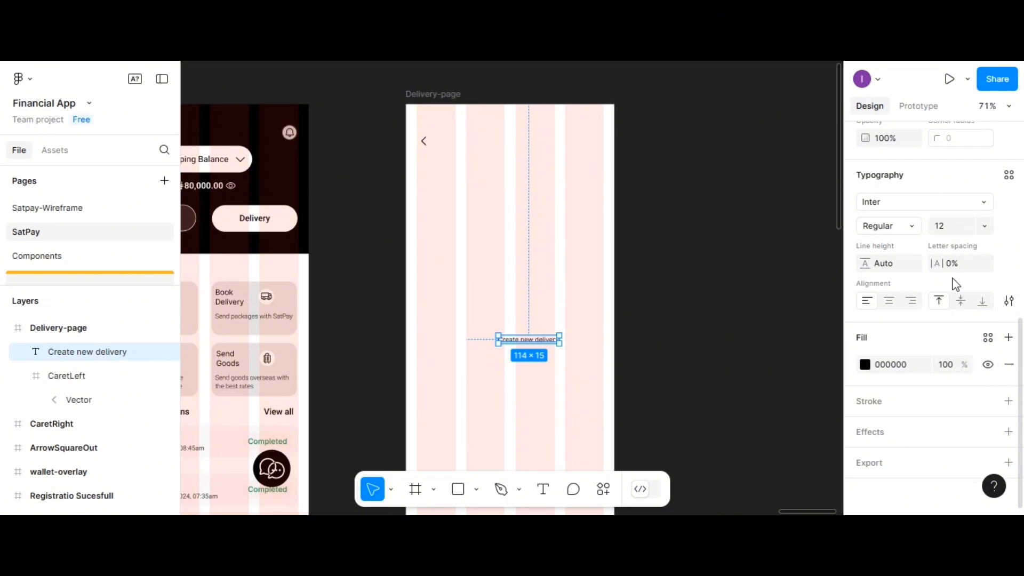
{"action": "scroll", "coordinate": [983, 228], "scroll_direction": "up", "scroll_amount": 3}
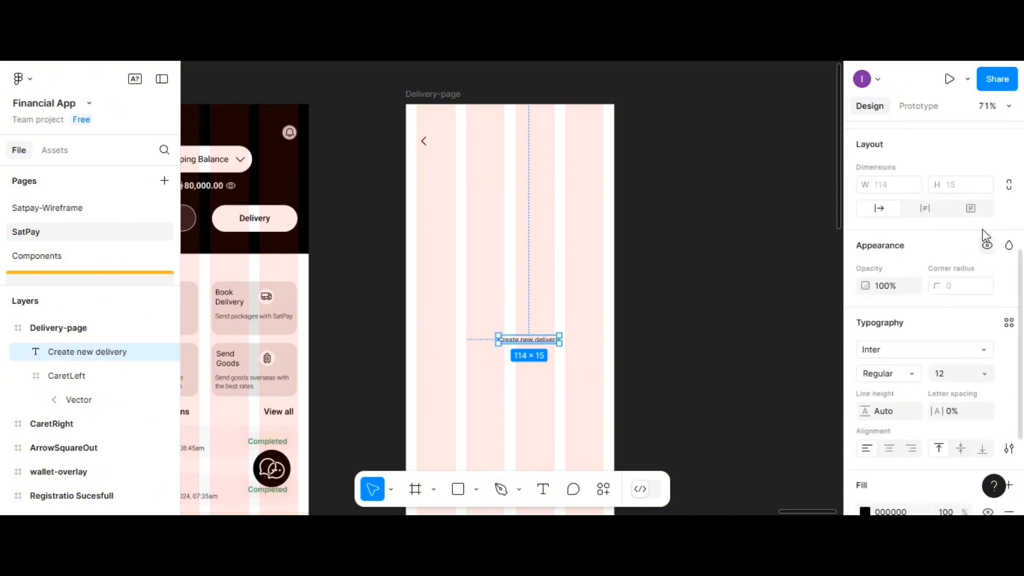
{"action": "left_click", "coordinate": [1013, 328]}
{"action": "scroll", "coordinate": [1005, 315], "scroll_direction": "down", "scroll_amount": 2}
{"action": "scroll", "coordinate": [987, 298], "scroll_direction": "down", "scroll_amount": 1}
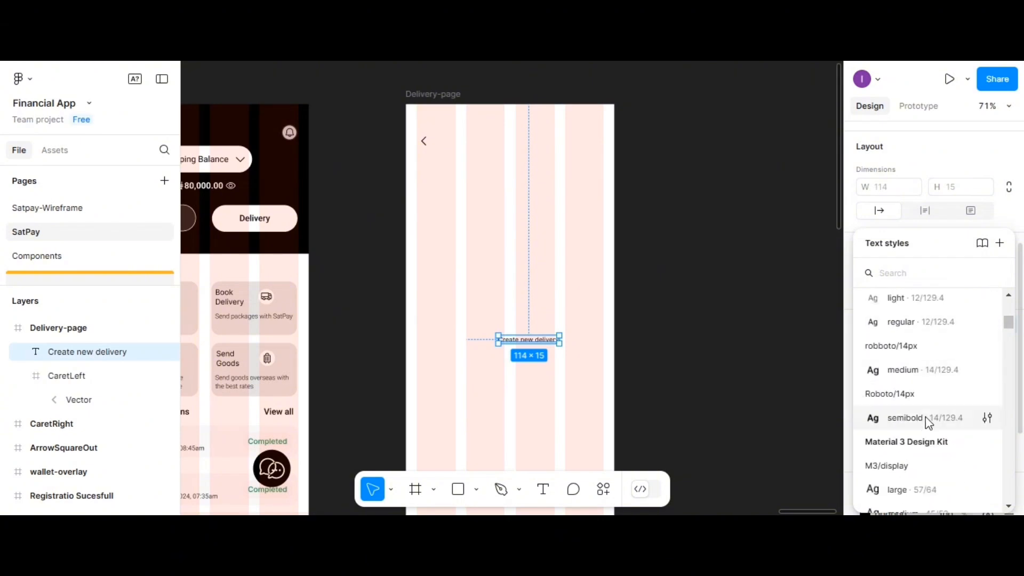
{"action": "scroll", "coordinate": [910, 465], "scroll_direction": "up", "scroll_amount": 1}
{"action": "scroll", "coordinate": [909, 462], "scroll_direction": "up", "scroll_amount": 4}
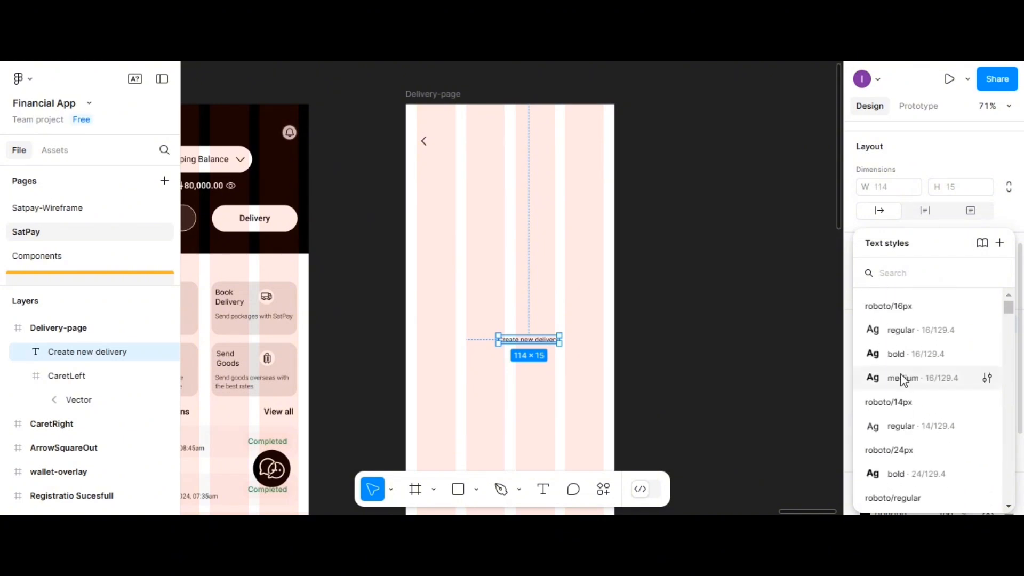
{"action": "left_click", "coordinate": [901, 333]}
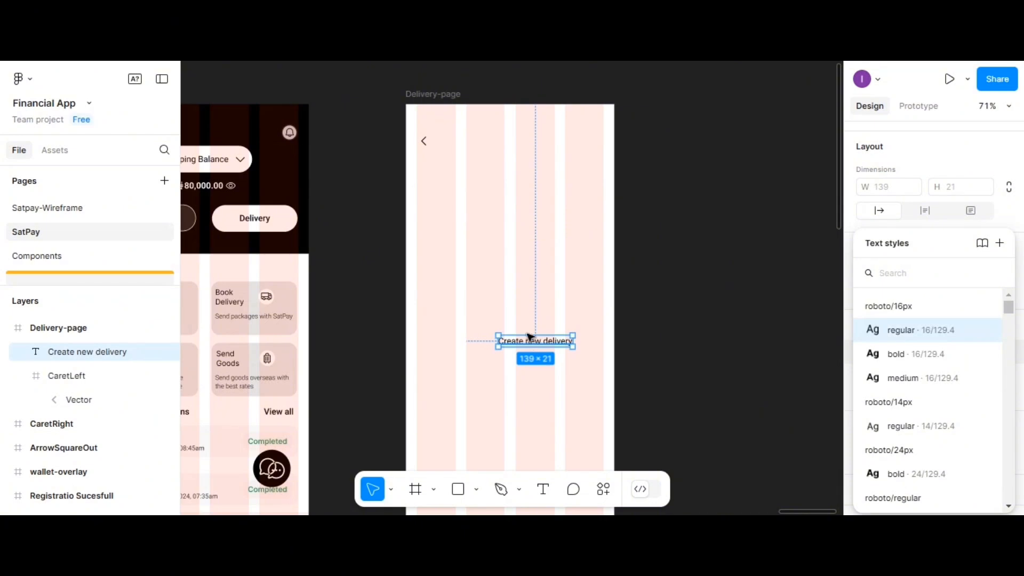
{"action": "left_click_drag", "start_coordinate": [535, 344], "coordinate": [504, 140]}
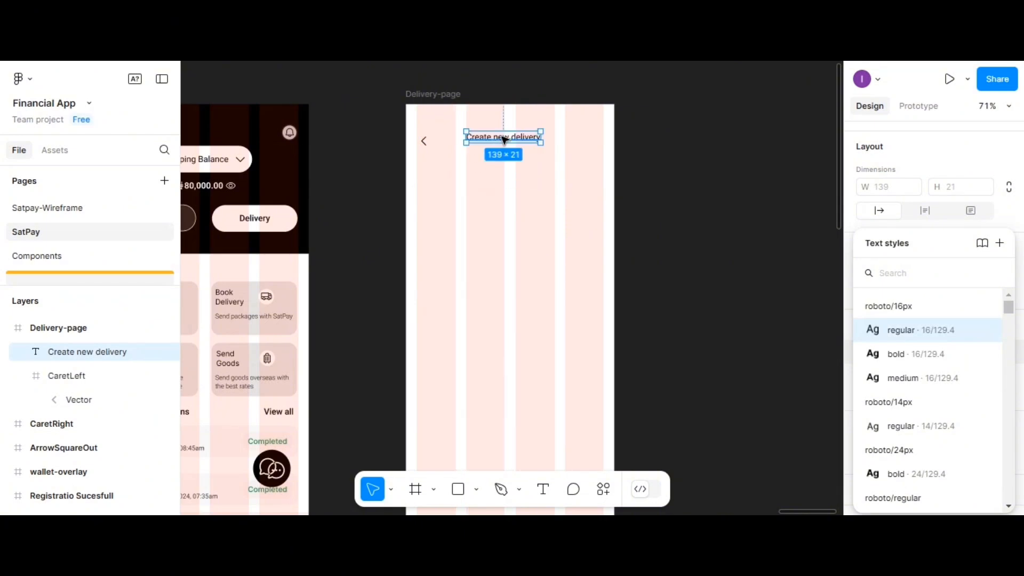
{"action": "left_click", "coordinate": [914, 352]}
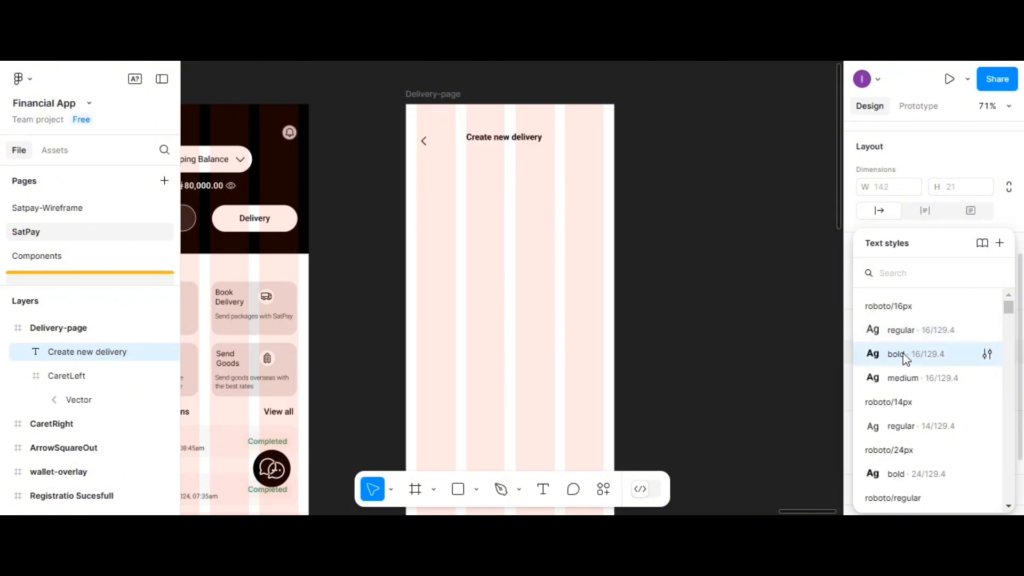
Step: Recapitalize the heading to read "Create New Delivery" and lower it slightly so it lines up with the caret icon
{"action": "double_click", "coordinate": [499, 138]}
{"action": "key", "text": "BackSpace"}
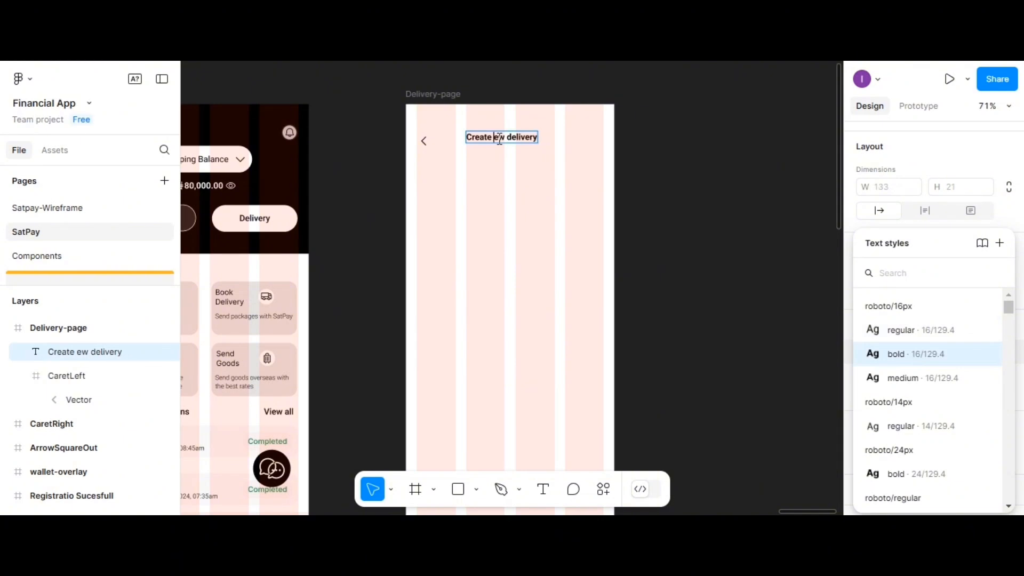
{"action": "type", "text": "N"}
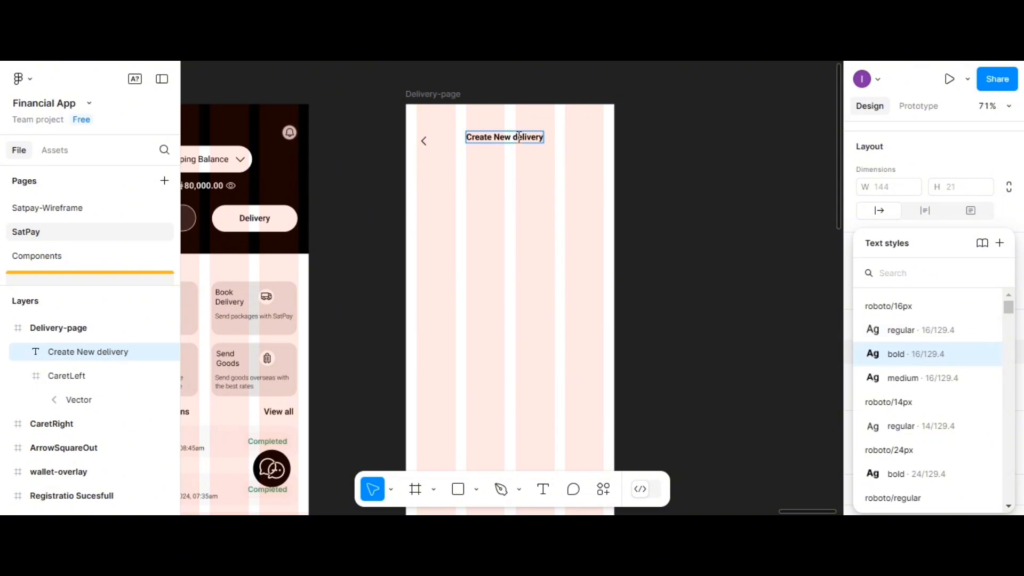
{"action": "key", "text": "BackSpace"}
{"action": "type", "text": "D"}
{"action": "key", "text": "Escape"}
{"action": "left_click_drag", "start_coordinate": [512, 145], "coordinate": [512, 151]}
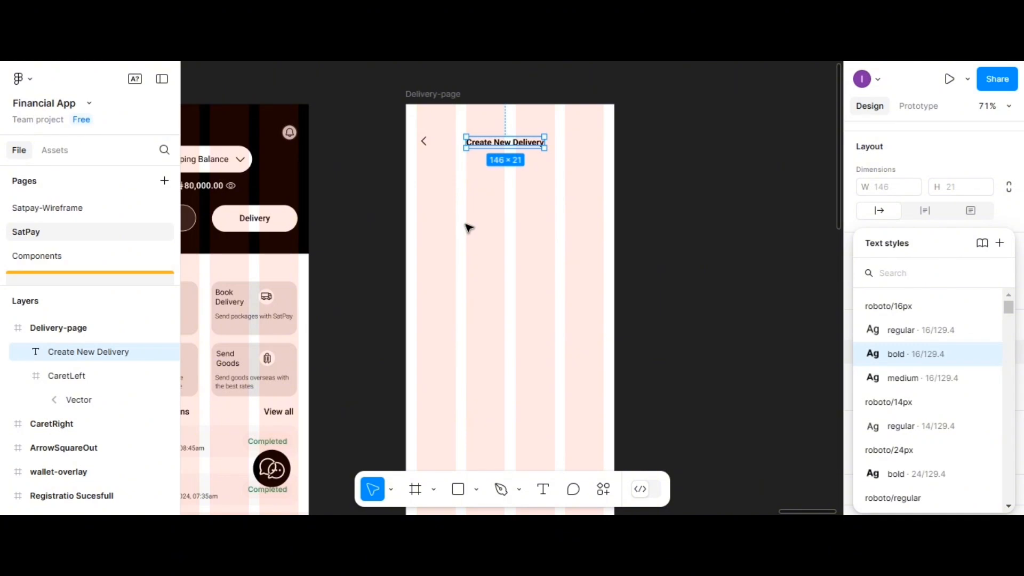
{"action": "left_click", "coordinate": [486, 252]}
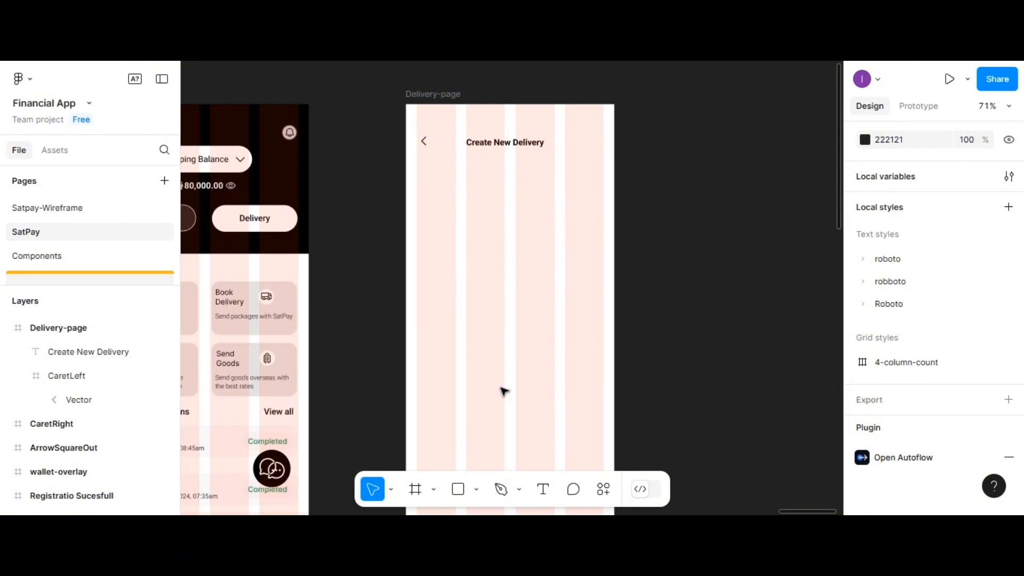
Step: Add a text layer reading "Recent Deliveries" inside the Delivery-page frame and place it below the heading
{"action": "left_click", "coordinate": [543, 489]}
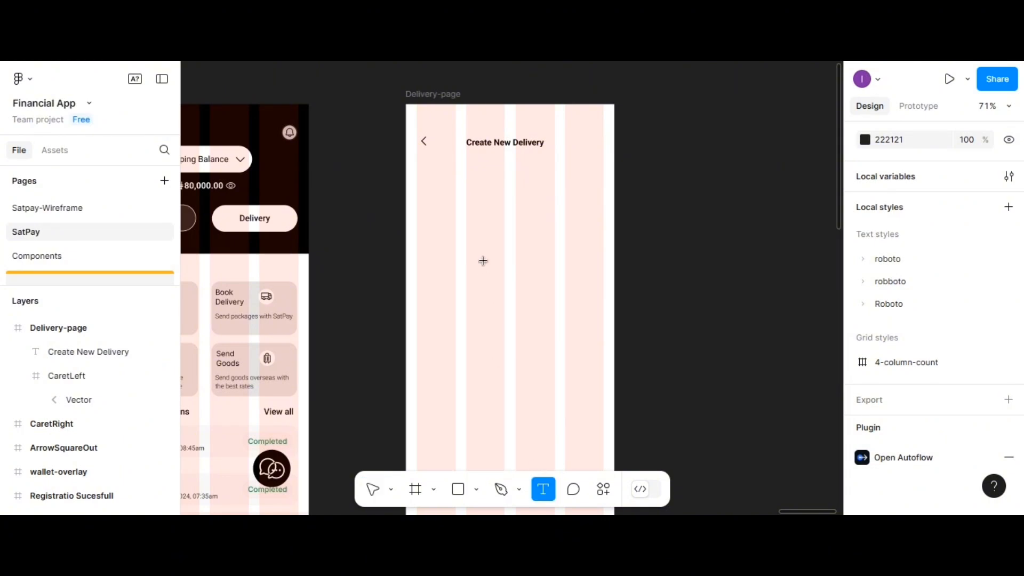
{"action": "left_click", "coordinate": [482, 221]}
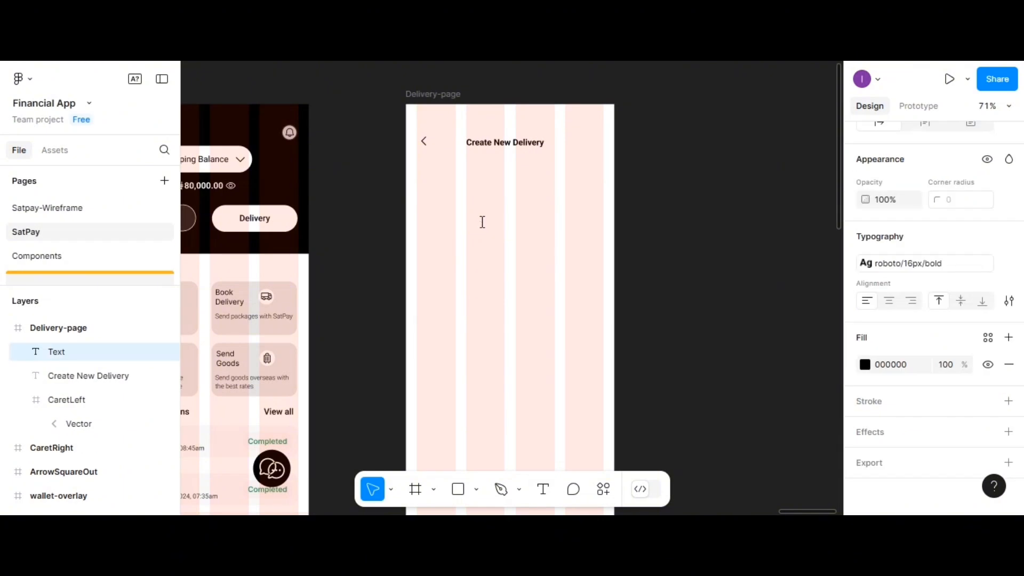
{"action": "type", "text": "Re"}
{"action": "type", "text": "cent Deliveries"}
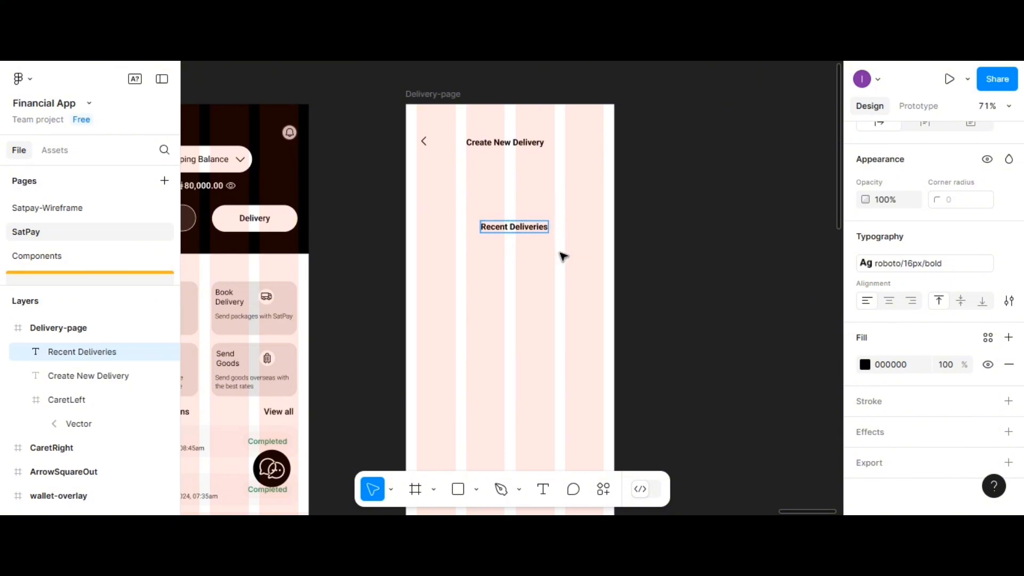
{"action": "key", "text": "Escape"}
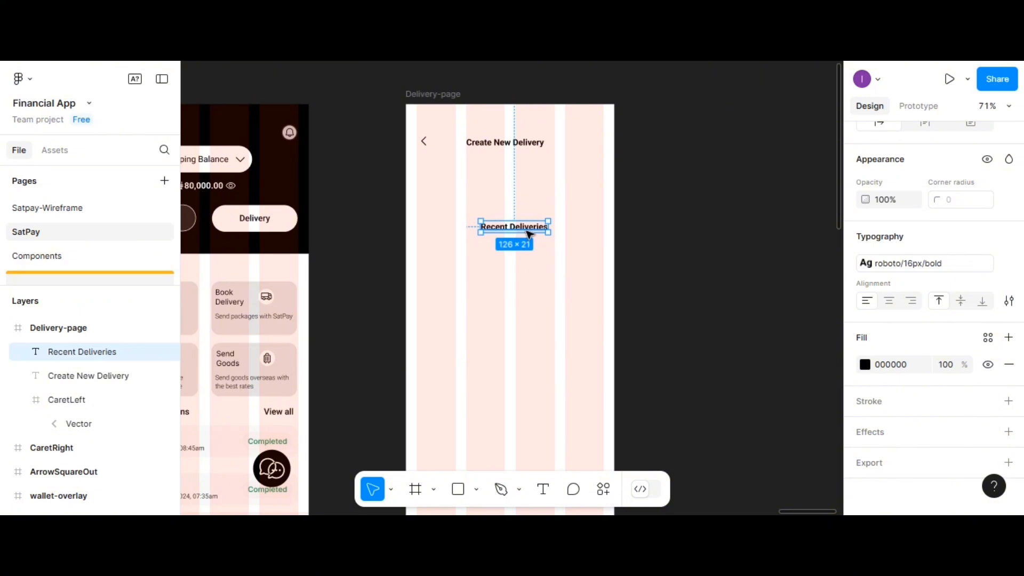
{"action": "left_click_drag", "start_coordinate": [504, 217], "coordinate": [479, 182]}
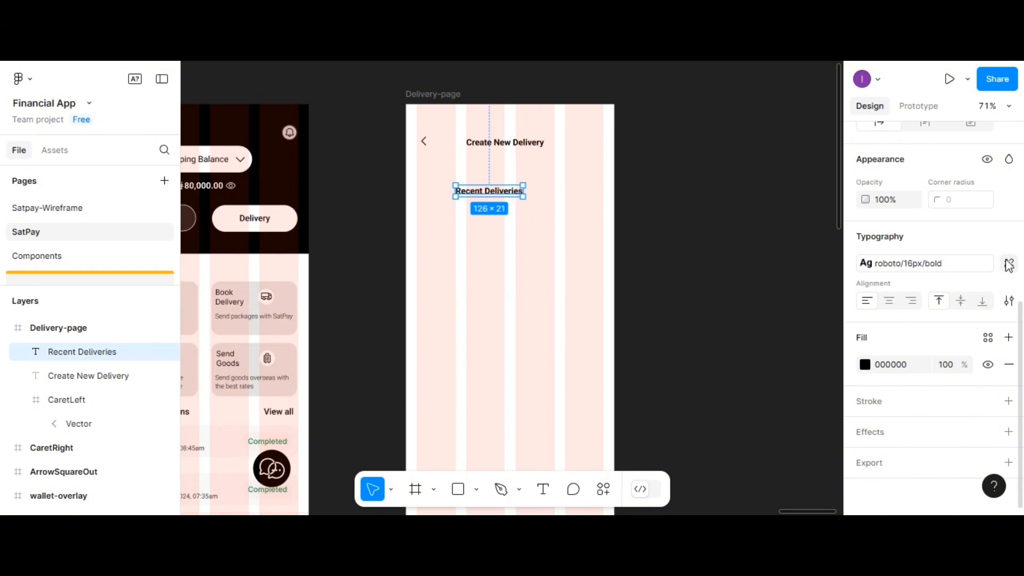
Step: Detach the "Recent Deliveries" text style, set its weight to Regular, and move it up to X 93, Y 117
{"action": "left_click", "coordinate": [1009, 265]}
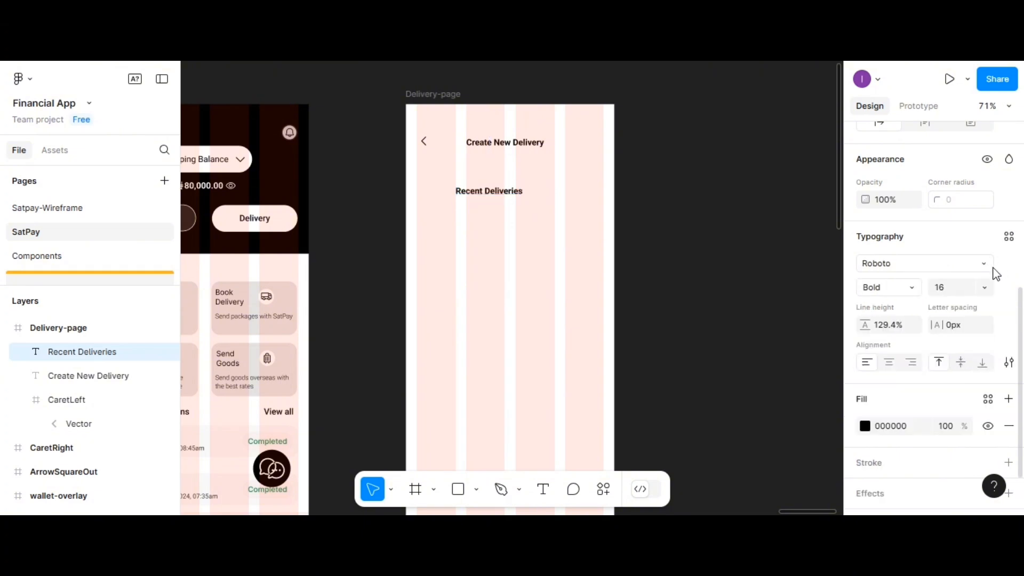
{"action": "left_click", "coordinate": [914, 290]}
{"action": "left_click", "coordinate": [900, 233]}
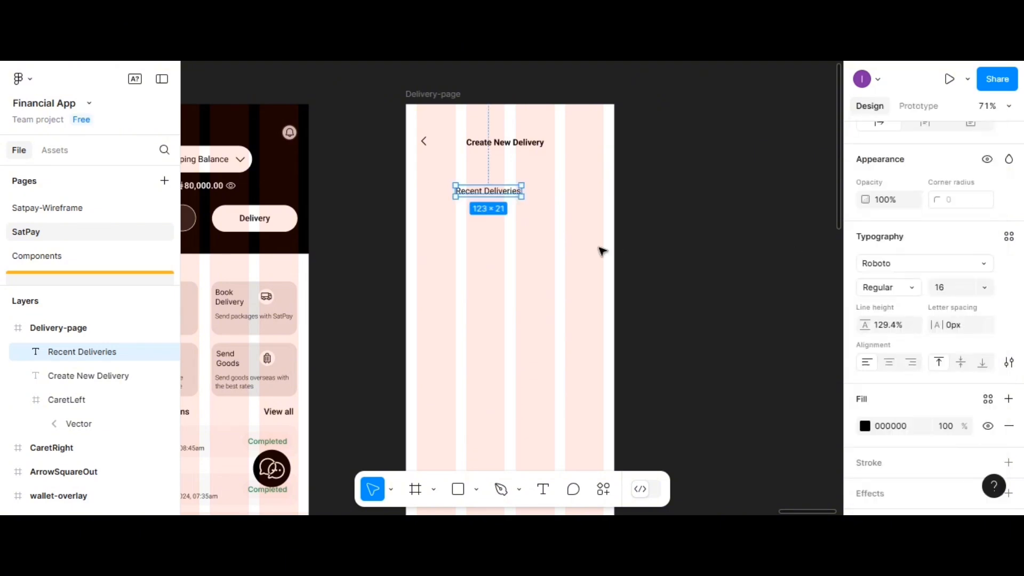
{"action": "left_click", "coordinate": [534, 230]}
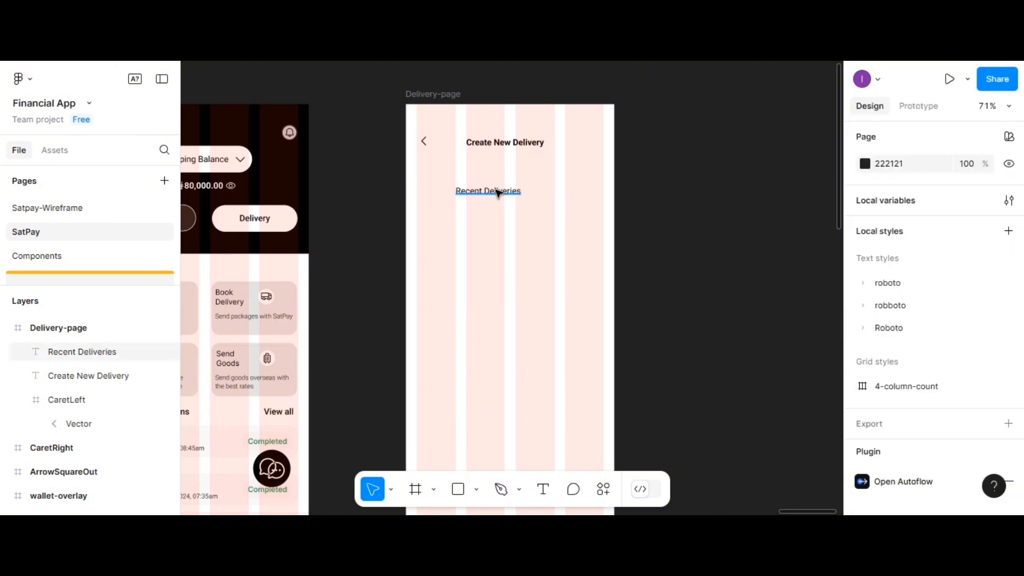
{"action": "left_click_drag", "start_coordinate": [499, 193], "coordinate": [502, 174]}
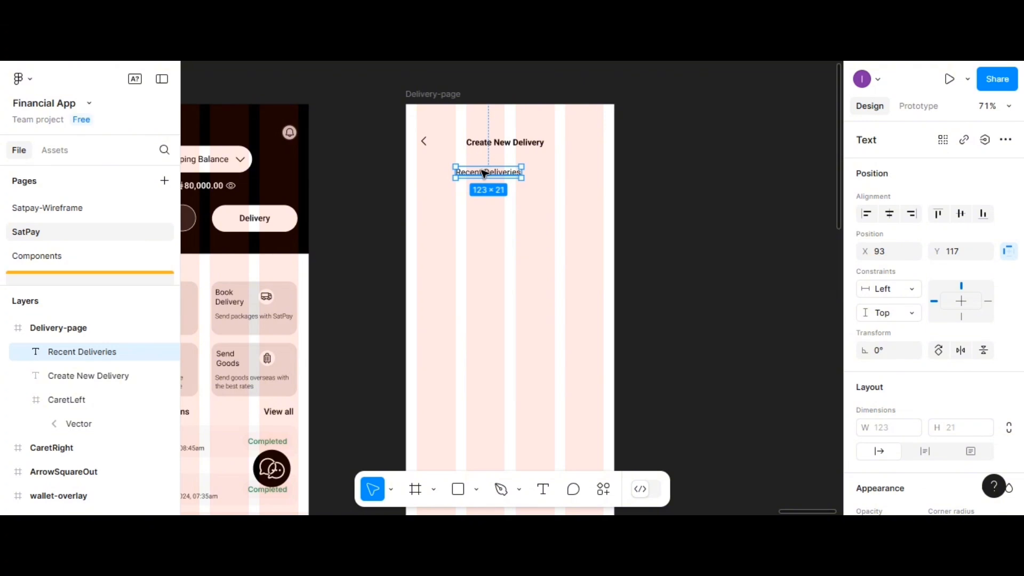
{"action": "left_click_drag", "start_coordinate": [484, 174], "coordinate": [486, 191]}
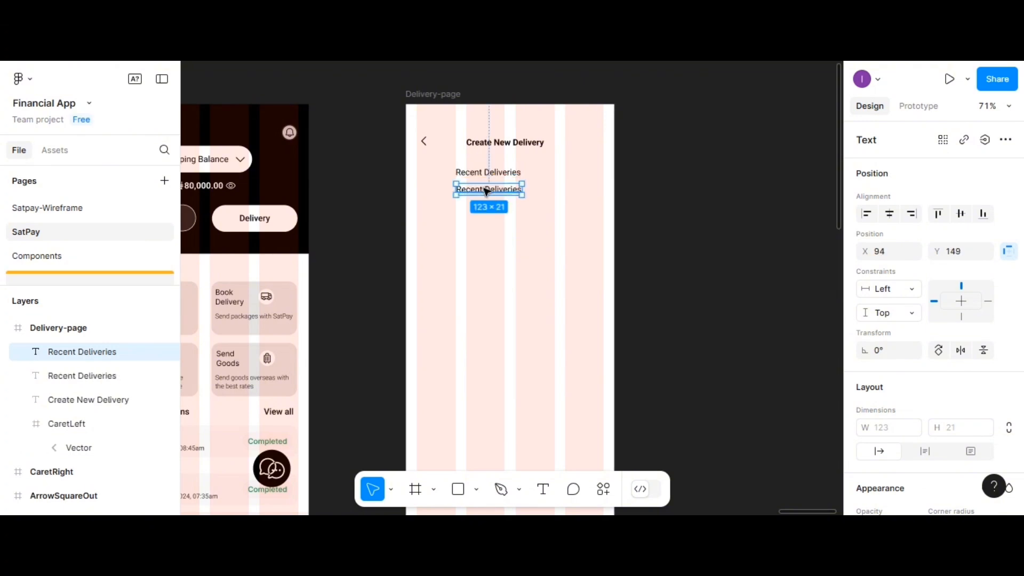
{"action": "double_click", "coordinate": [486, 191]}
{"action": "type", "text": "V"}
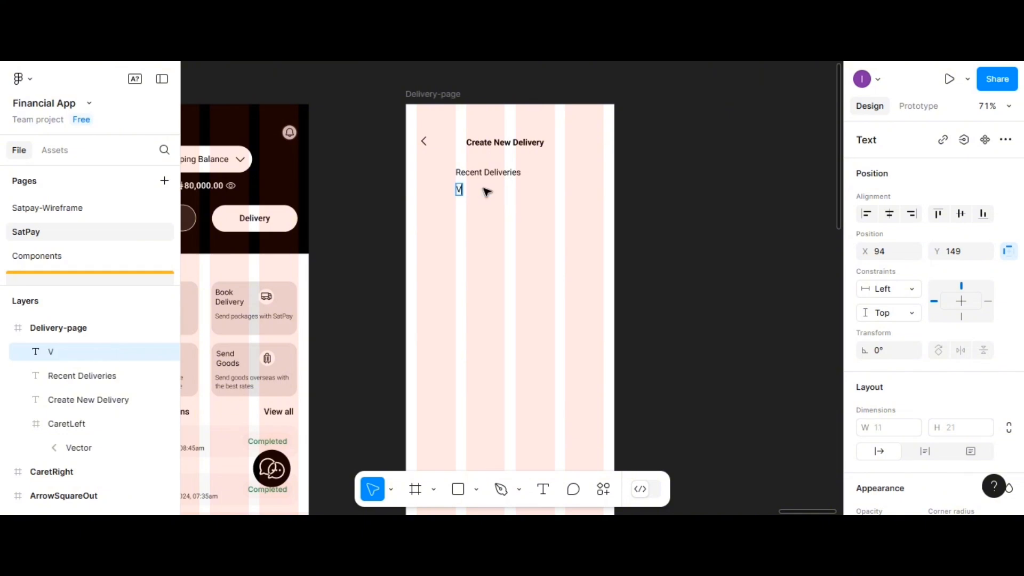
{"action": "type", "text": "iew"}
{"action": "key", "text": "ctrl+r"}
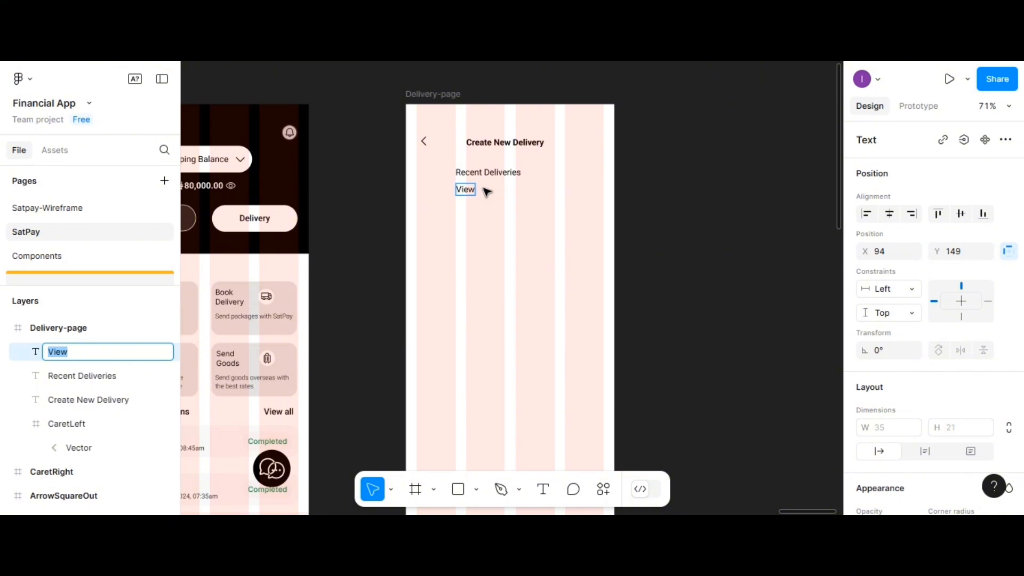
{"action": "key", "text": "Return"}
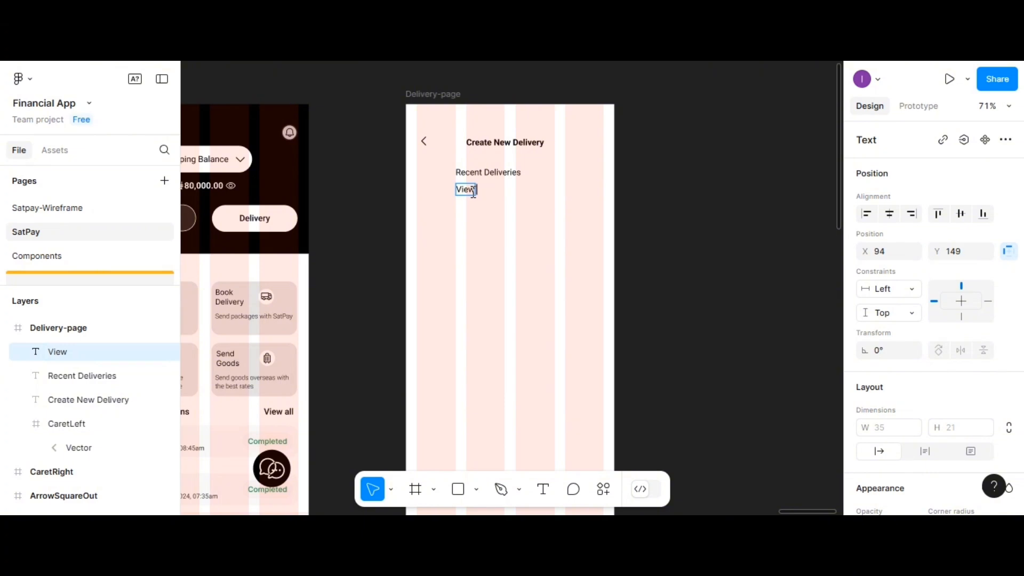
{"action": "key", "text": "BackSpace"}
{"action": "key", "text": "BackSpace"}
{"action": "key", "text": "BackSpace"}
{"action": "key", "text": "BackSpace"}
{"action": "key", "text": "Escape"}
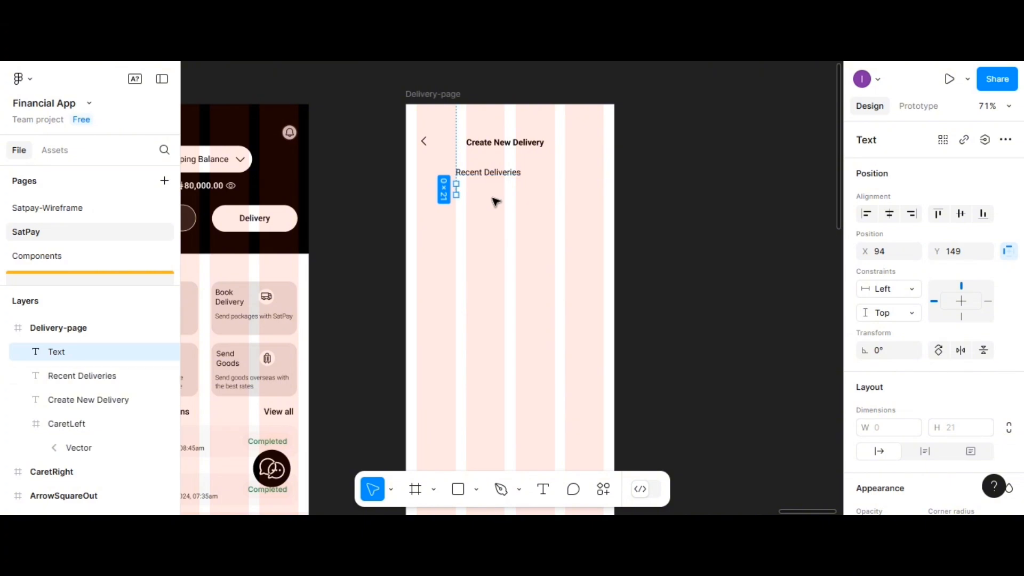
{"action": "left_click", "coordinate": [494, 203]}
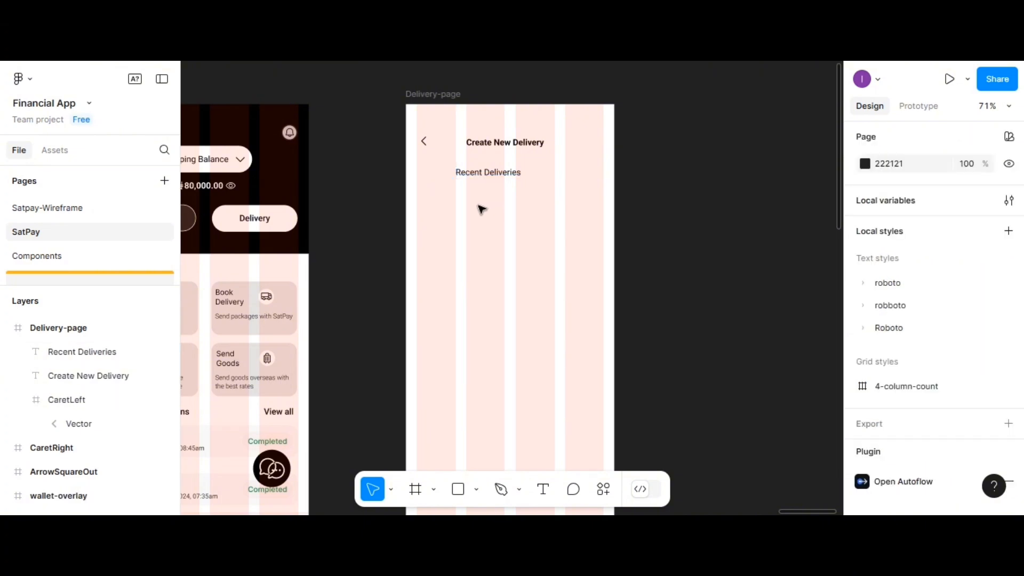
Step: Add a copy of the "Recent Deliveries" text directly beneath it at X 93, Y 146, reading "View recent deliveries"
{"action": "left_click", "coordinate": [483, 176]}
{"action": "left_click_drag", "start_coordinate": [480, 175], "coordinate": [485, 204]}
{"action": "double_click", "coordinate": [485, 203]}
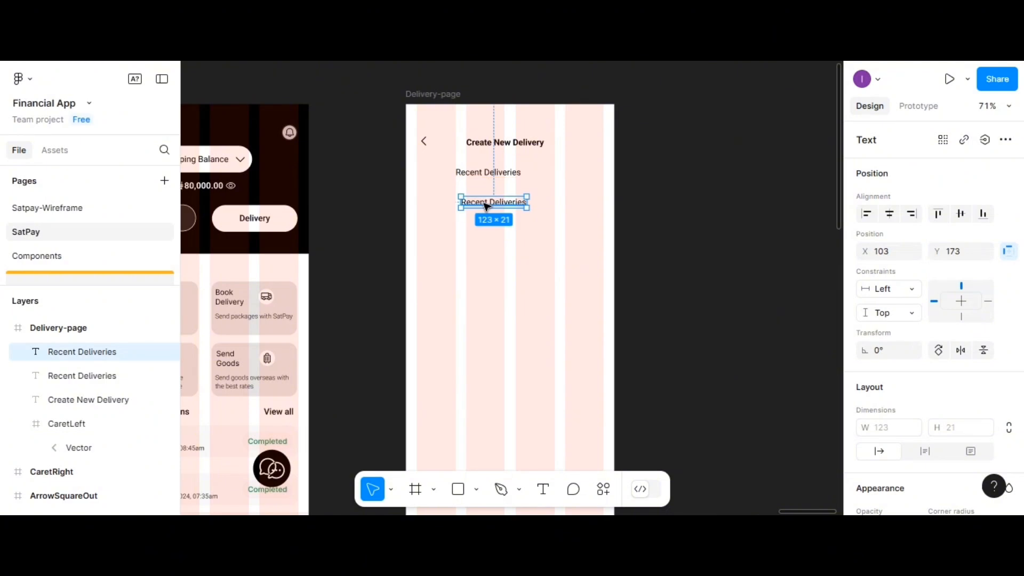
{"action": "type", "text": "Vi"}
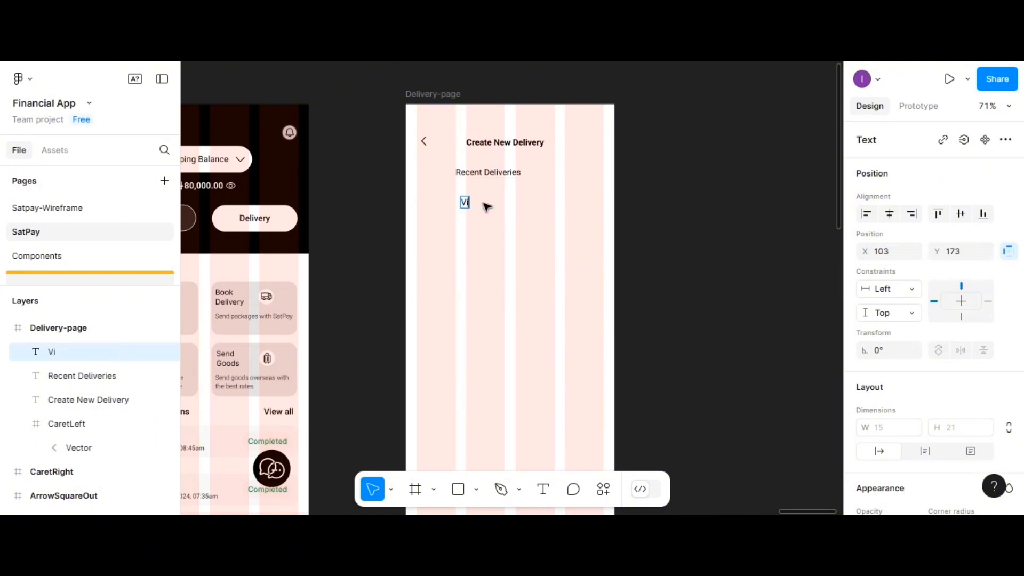
{"action": "type", "text": "ew recent delei"}
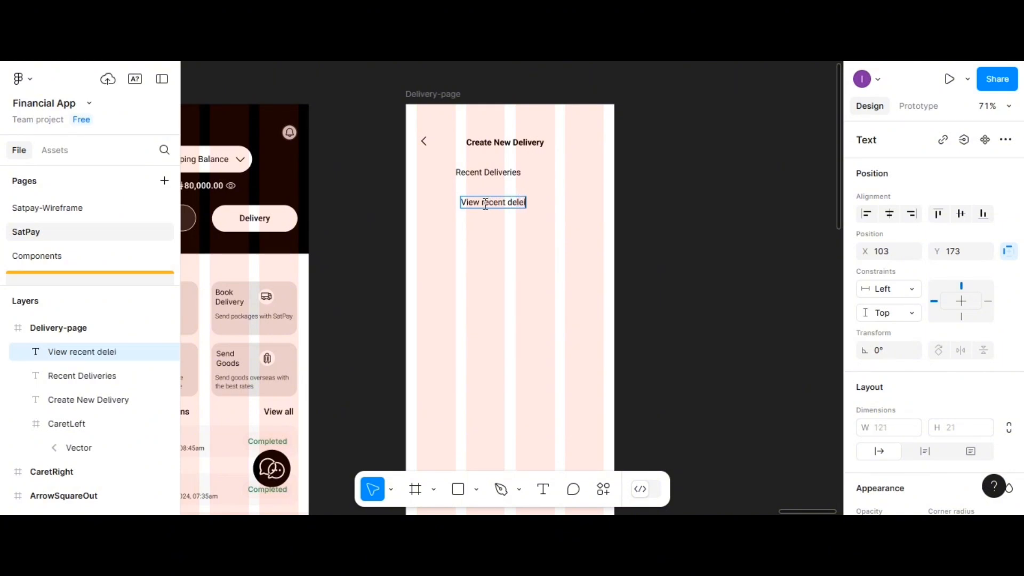
{"action": "type", "text": "veries"}
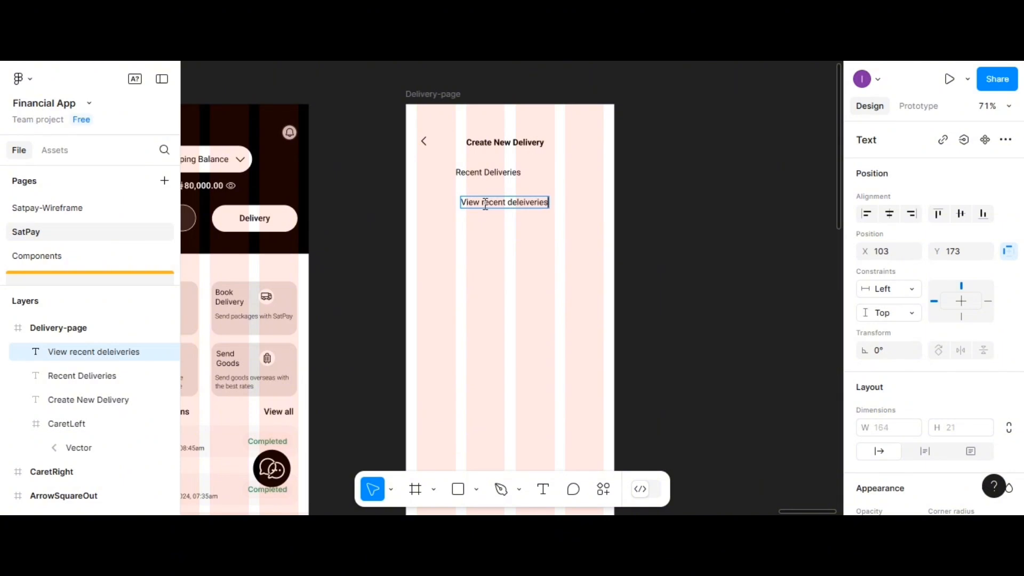
{"action": "key", "text": "Escape"}
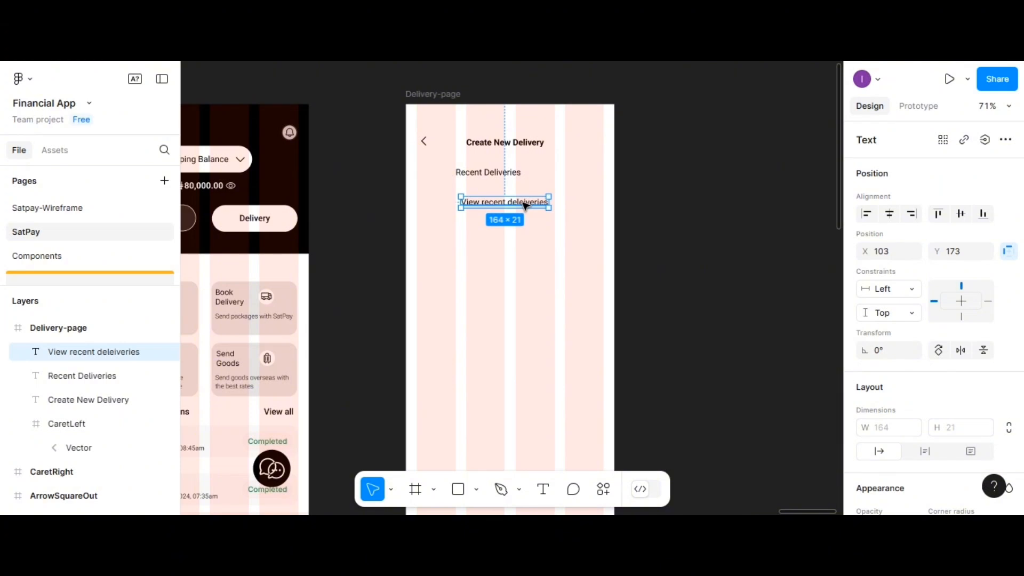
{"action": "double_click", "coordinate": [525, 205]}
{"action": "left_click", "coordinate": [524, 203]}
{"action": "key", "text": "BackSpace"}
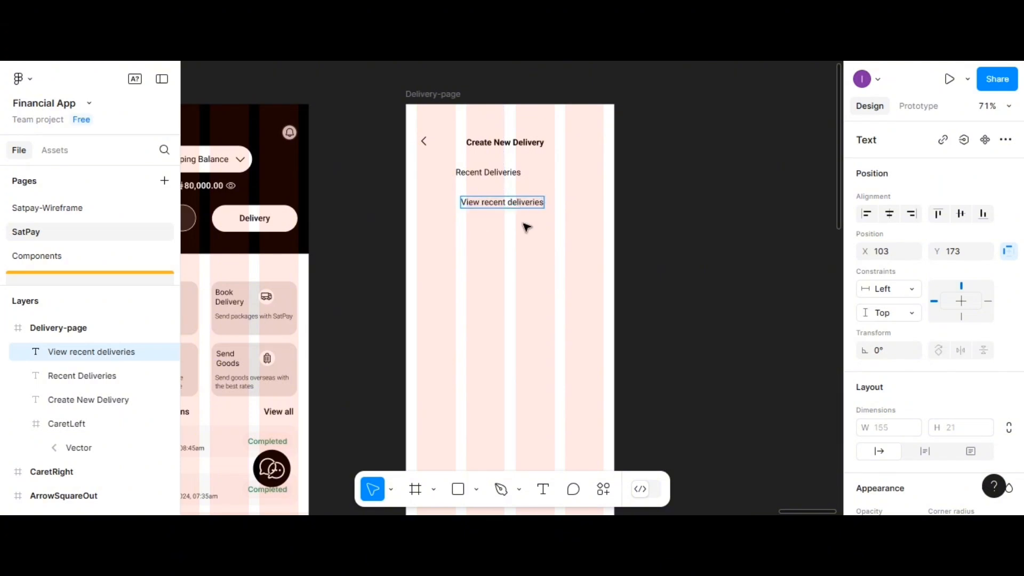
{"action": "key", "text": "Escape"}
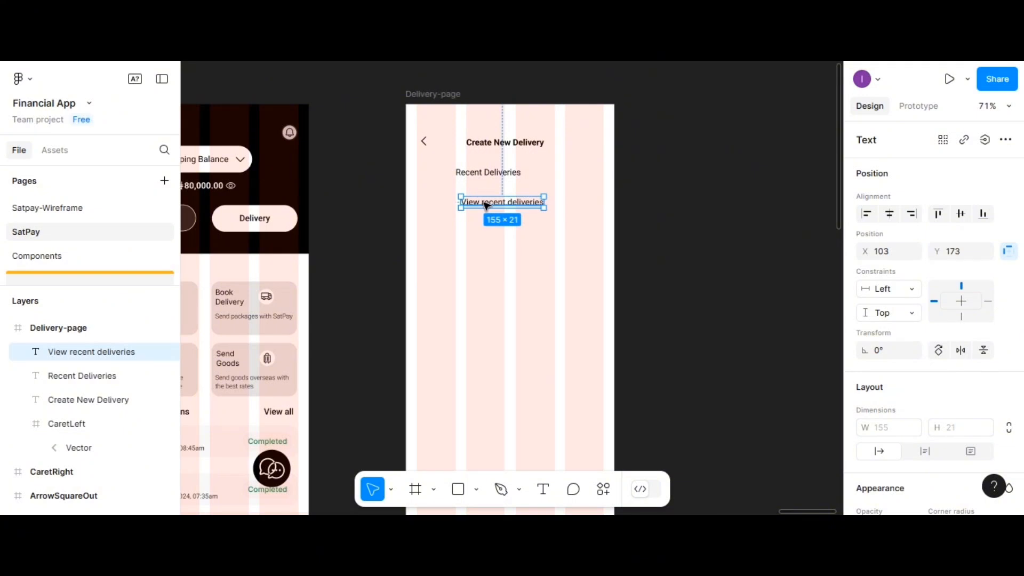
{"action": "left_click_drag", "start_coordinate": [482, 205], "coordinate": [477, 196]}
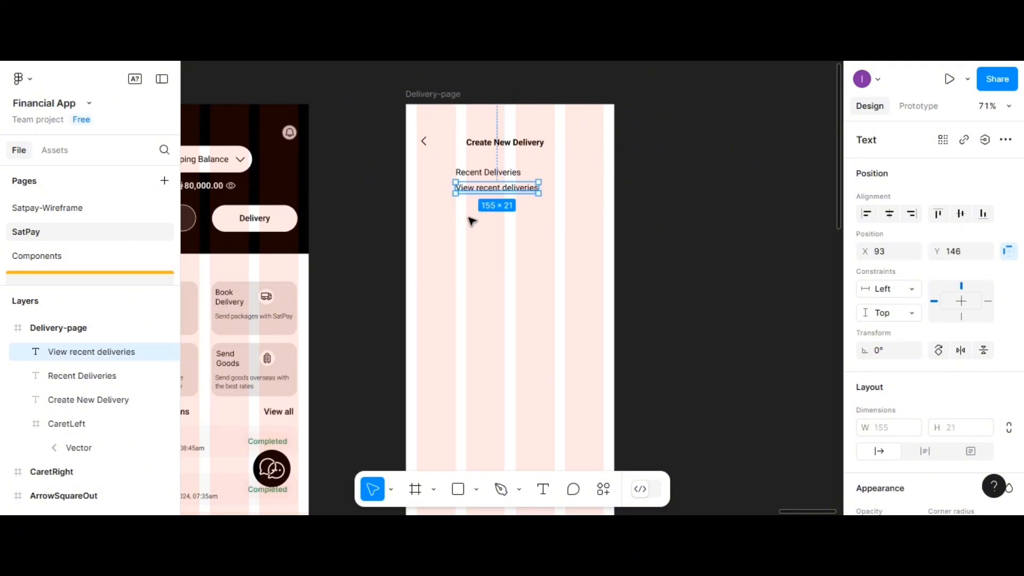
Step: Duplicate the CaretLeft icon to X 312, Y 127, beside the two delivery text lines, and flip the copy horizontally
{"action": "left_click", "coordinate": [422, 142]}
{"action": "left_click_drag", "start_coordinate": [422, 142], "coordinate": [580, 182]}
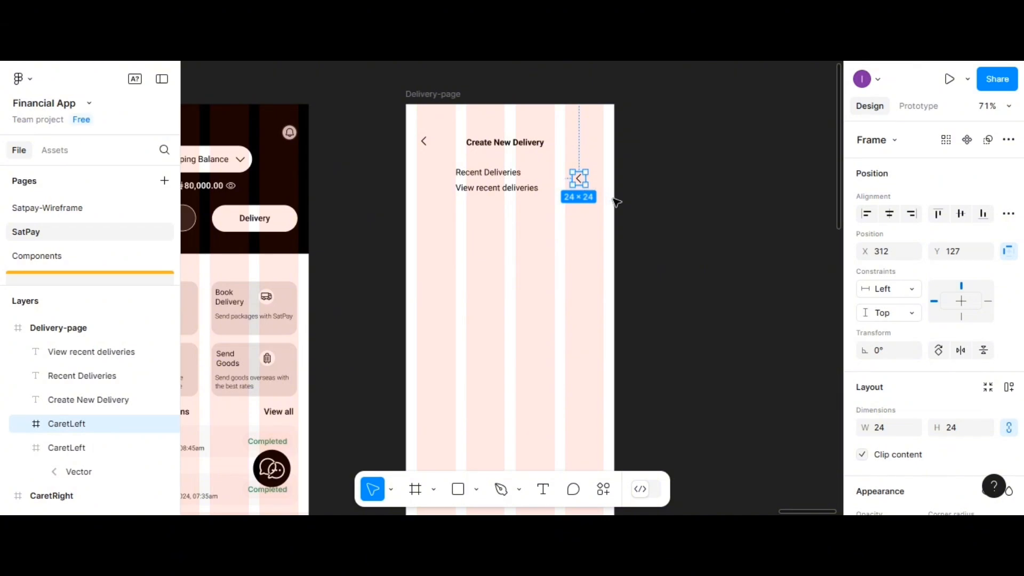
{"action": "left_click", "coordinate": [958, 350]}
Step: Run the Phosphor Icons plugin on the Delivery-page frame
{"action": "right_click", "coordinate": [458, 294]}
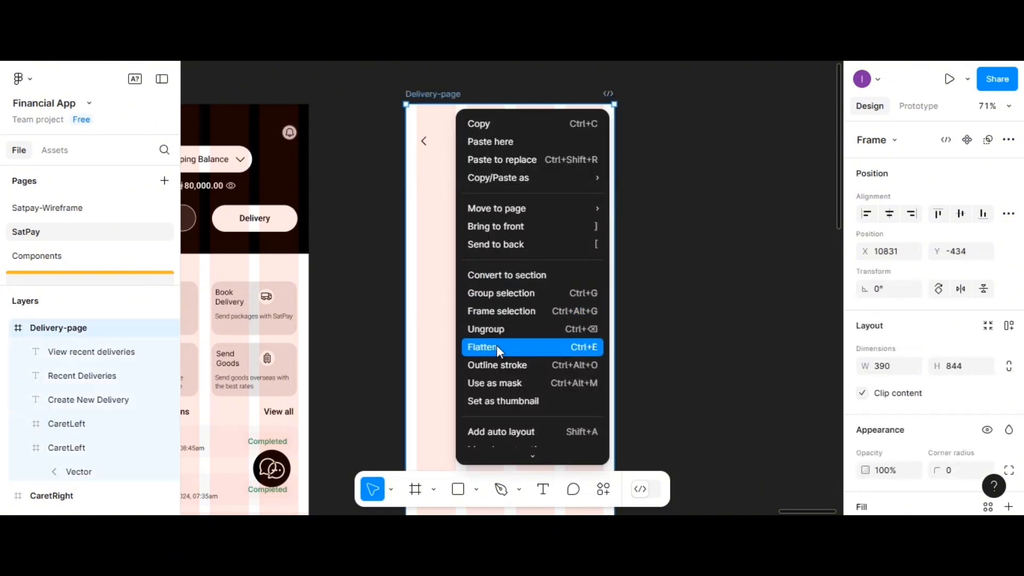
{"action": "scroll", "coordinate": [487, 330], "scroll_direction": "down", "scroll_amount": 3}
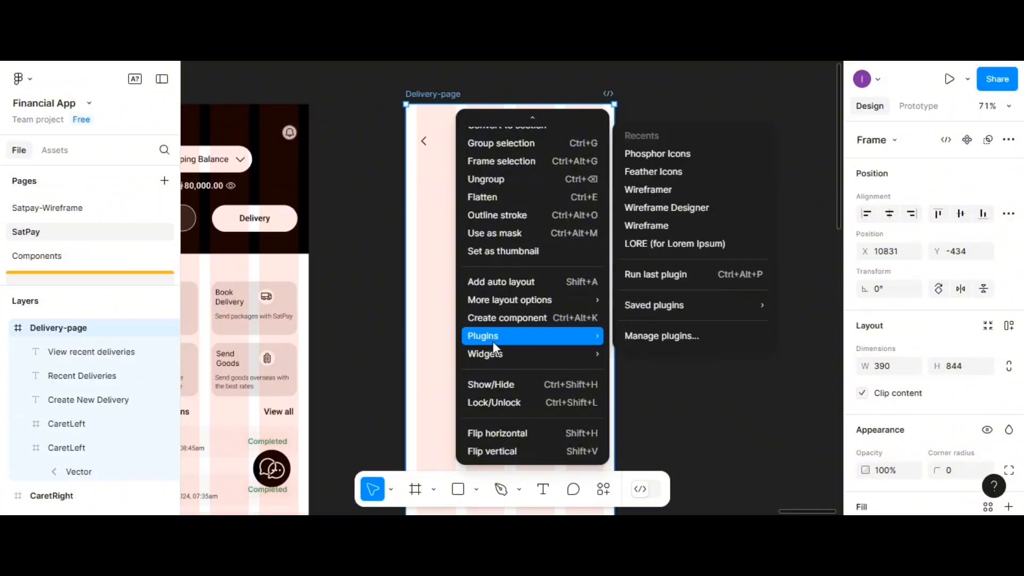
{"action": "mouse_move", "coordinate": [499, 361]}
{"action": "mouse_move", "coordinate": [497, 338]}
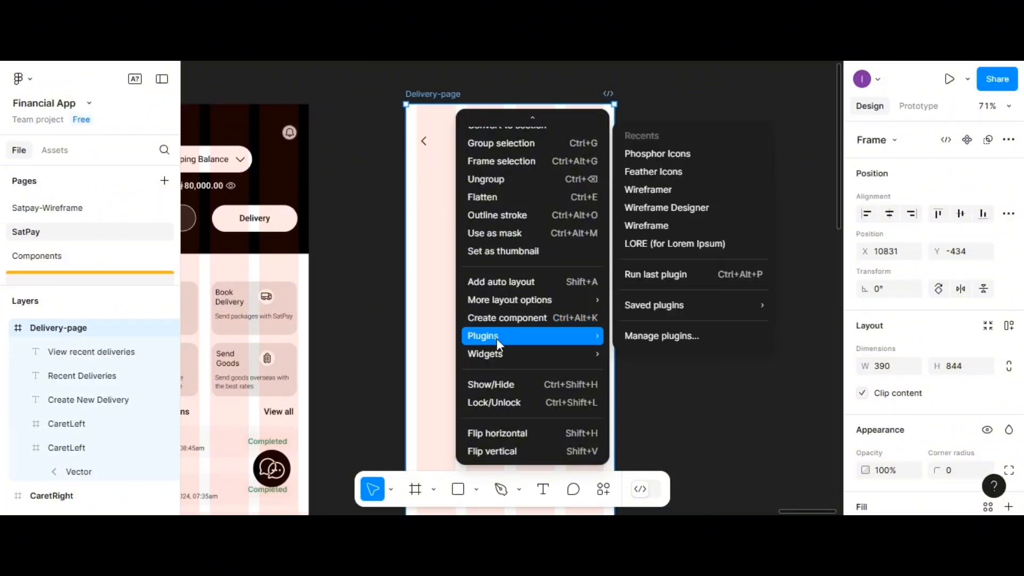
{"action": "left_click", "coordinate": [646, 155]}
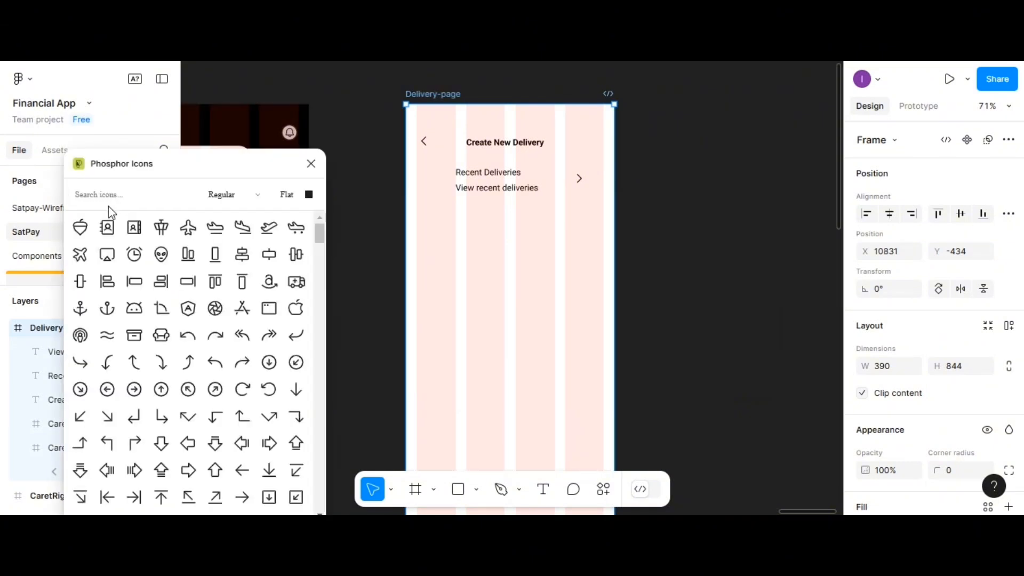
Step: Try searching the icon library for "products" and "shipping"
{"action": "left_click", "coordinate": [110, 196]}
{"action": "type", "text": "products"}
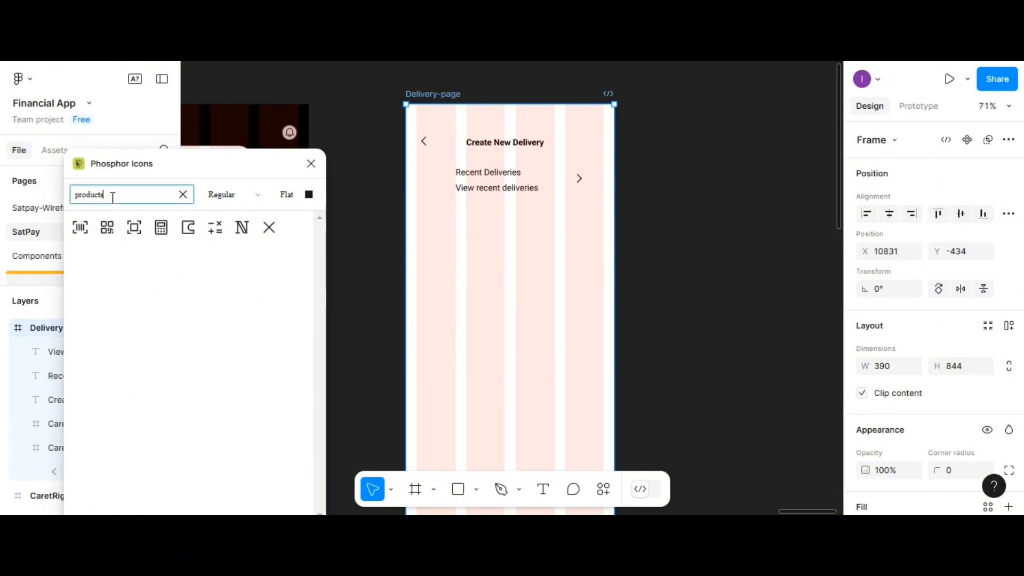
{"action": "left_click_drag", "start_coordinate": [113, 194], "coordinate": [69, 206]}
{"action": "type", "text": "sh"}
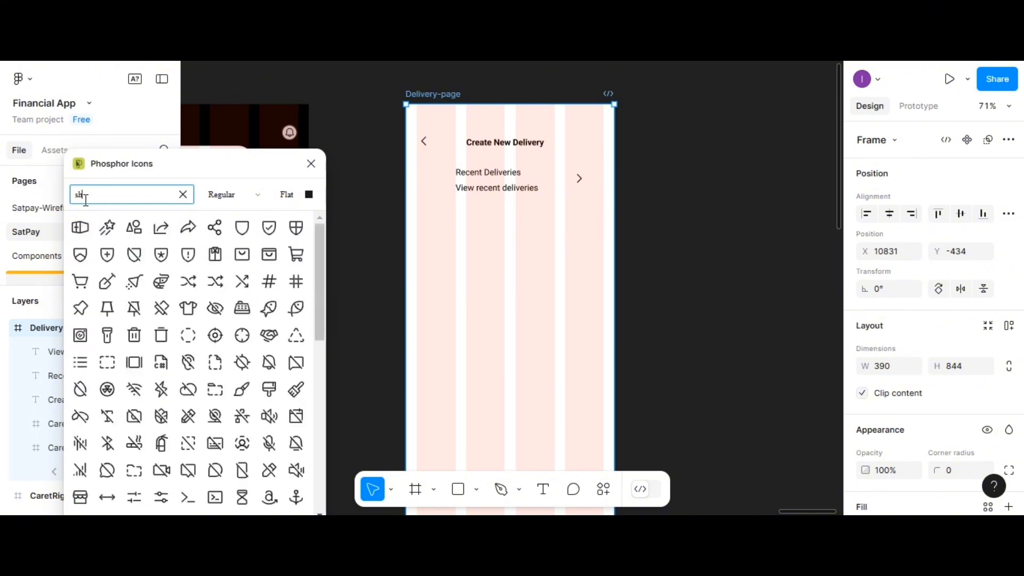
{"action": "type", "text": "ipping"}
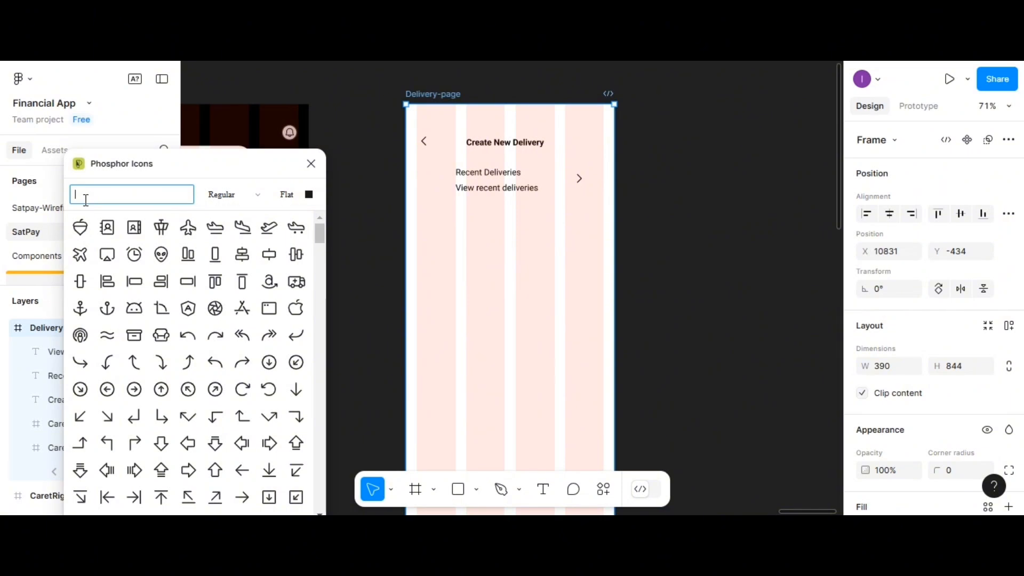
Step: Insert the Package icon found by searching "shipp" and place it at X 38, Y 131, beside the two delivery text lines
{"action": "type", "text": "shipp"}
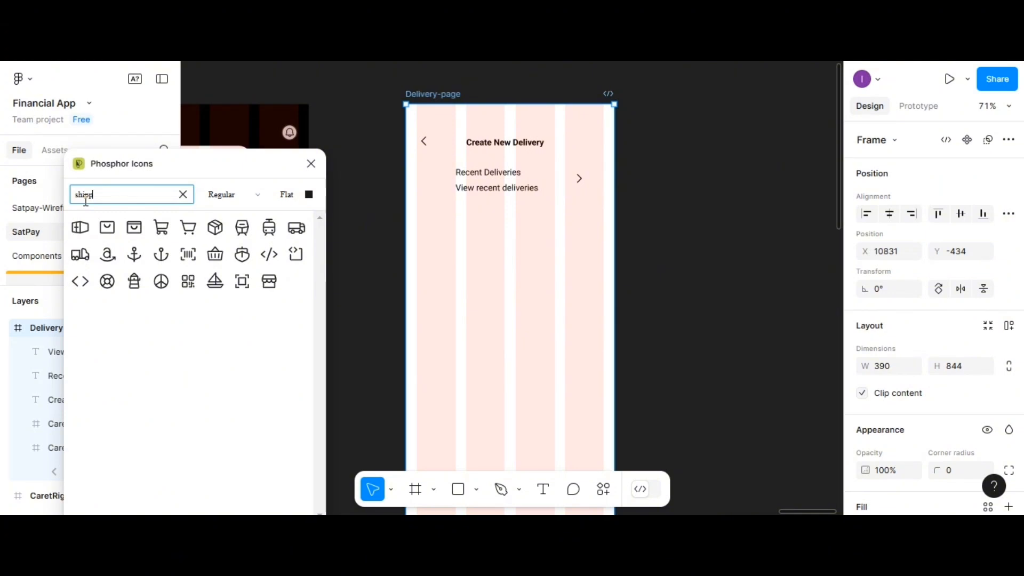
{"action": "left_click", "coordinate": [218, 230]}
{"action": "left_click_drag", "start_coordinate": [222, 232], "coordinate": [413, 205]}
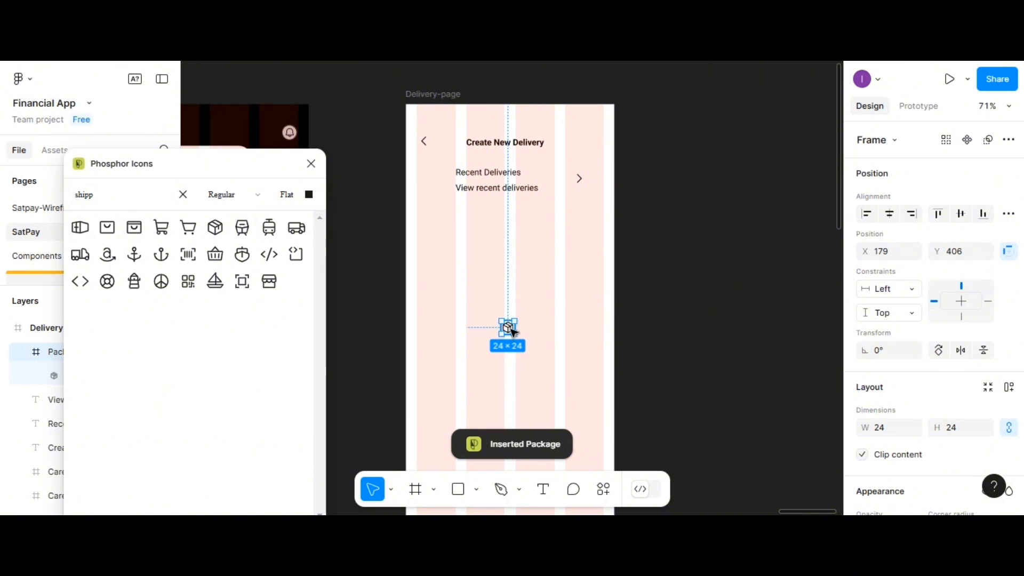
{"action": "left_click_drag", "start_coordinate": [512, 332], "coordinate": [438, 185]}
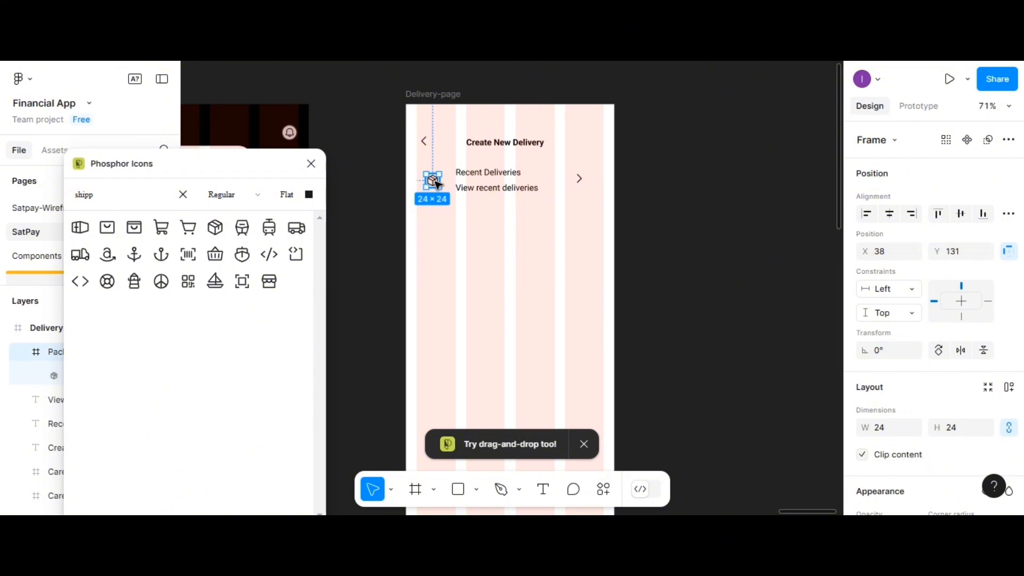
Step: Give the Package icon's frame a CAC5C5 fill and set its size to 40 × 40
{"action": "scroll", "coordinate": [437, 184], "scroll_direction": "up", "scroll_amount": 5}
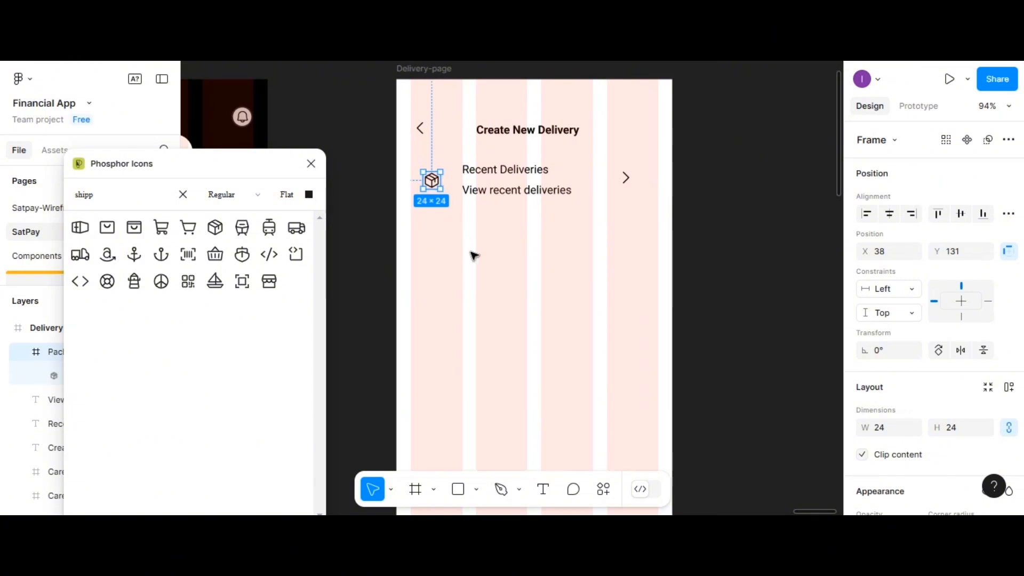
{"action": "scroll", "coordinate": [474, 255], "scroll_direction": "up", "scroll_amount": 1}
{"action": "scroll", "coordinate": [474, 255], "scroll_direction": "up", "scroll_amount": 1}
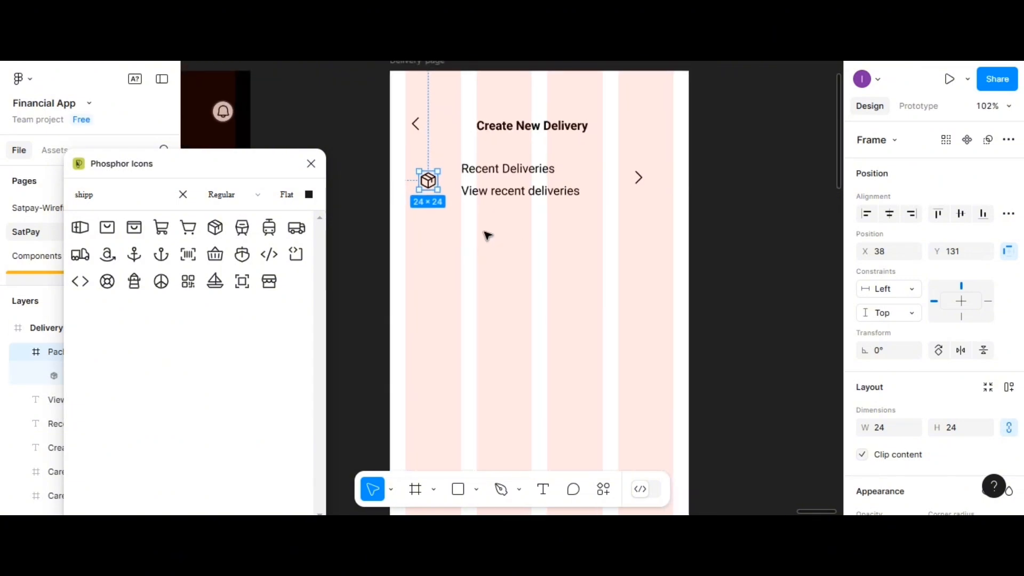
{"action": "left_click", "coordinate": [452, 225]}
{"action": "left_click", "coordinate": [430, 184]}
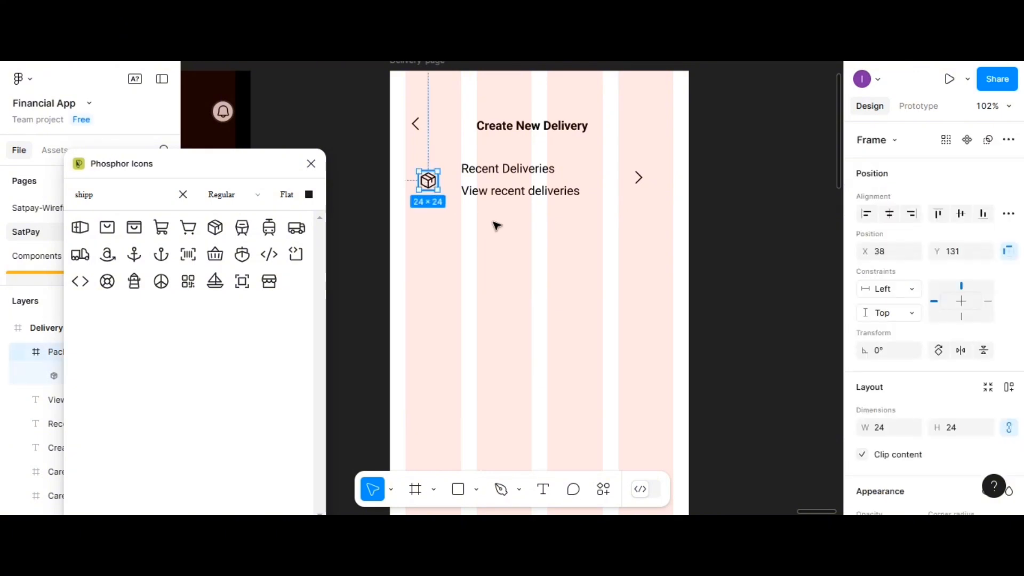
{"action": "scroll", "coordinate": [924, 412], "scroll_direction": "down", "scroll_amount": 3}
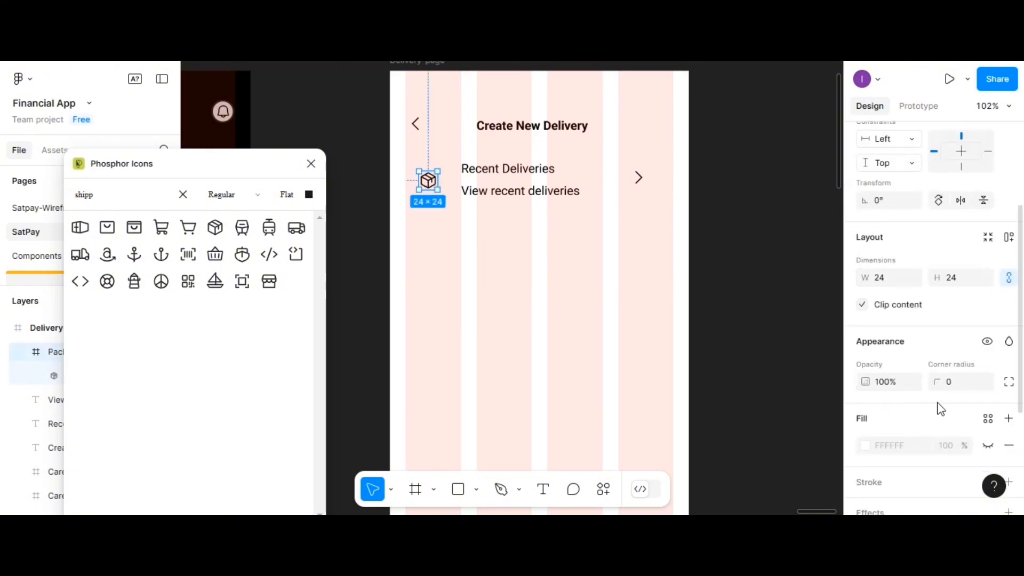
{"action": "left_click", "coordinate": [865, 447]}
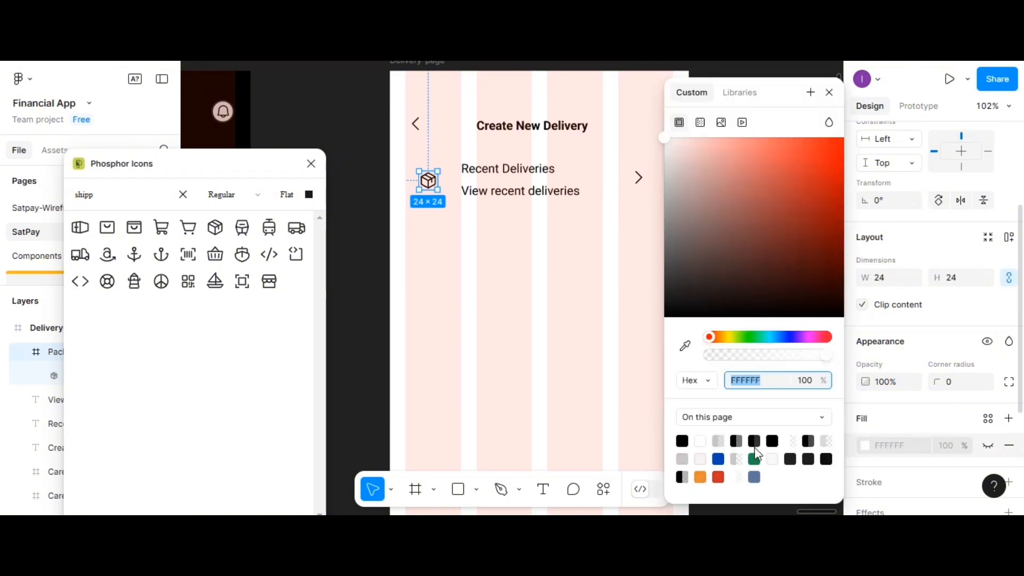
{"action": "left_click", "coordinate": [682, 457]}
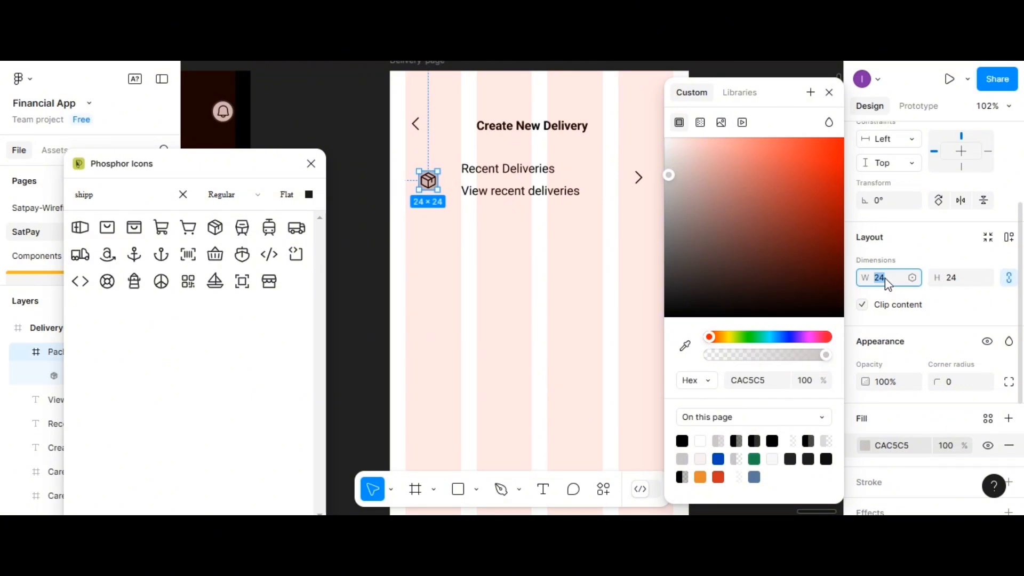
{"action": "key", "text": "Return"}
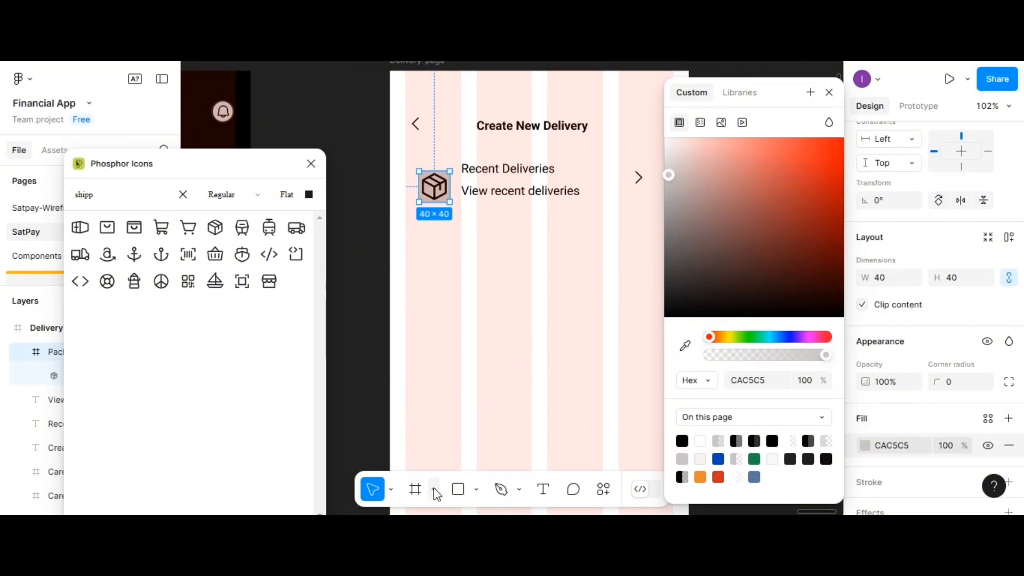
Step: Scale down the box vector inside the Package frame and set its width to 24
{"action": "left_click", "coordinate": [390, 489]}
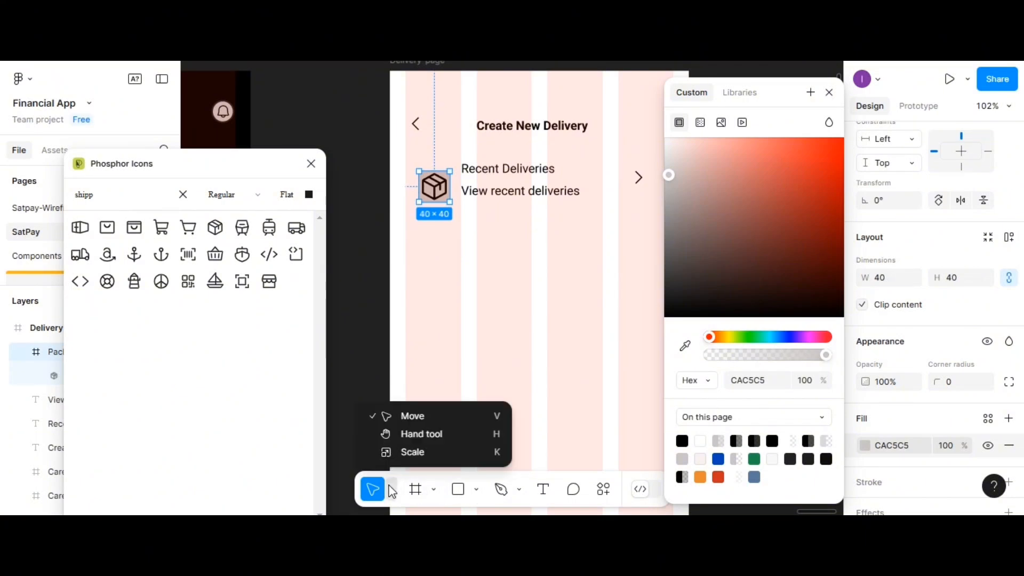
{"action": "left_click", "coordinate": [405, 452]}
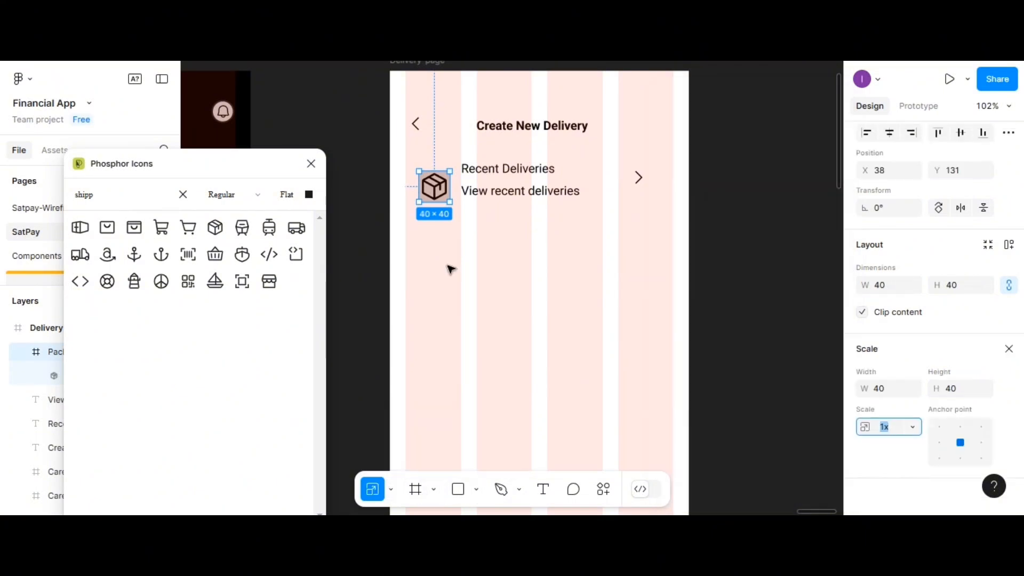
{"action": "double_click", "coordinate": [432, 194]}
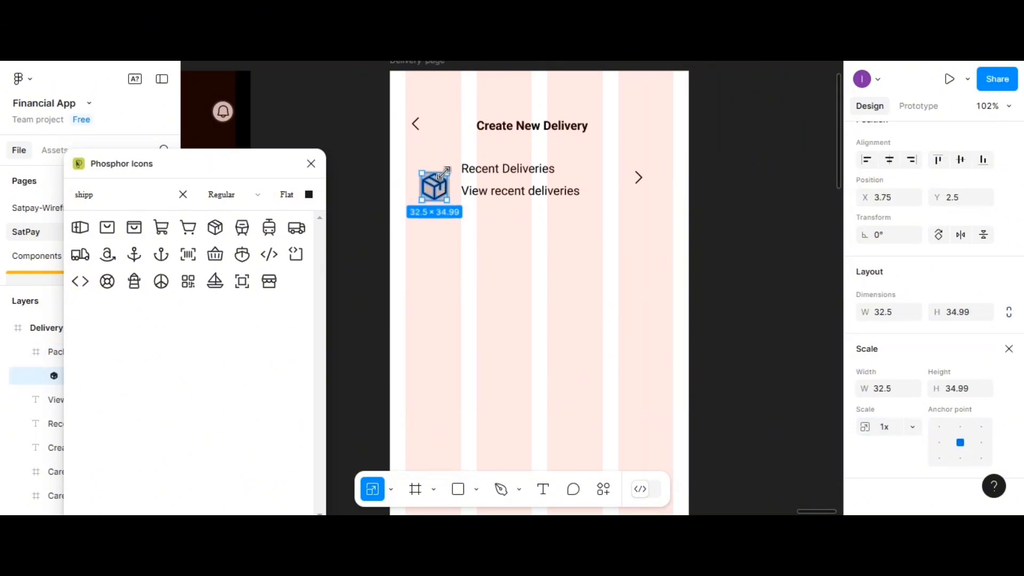
{"action": "left_click_drag", "start_coordinate": [445, 172], "coordinate": [440, 180]}
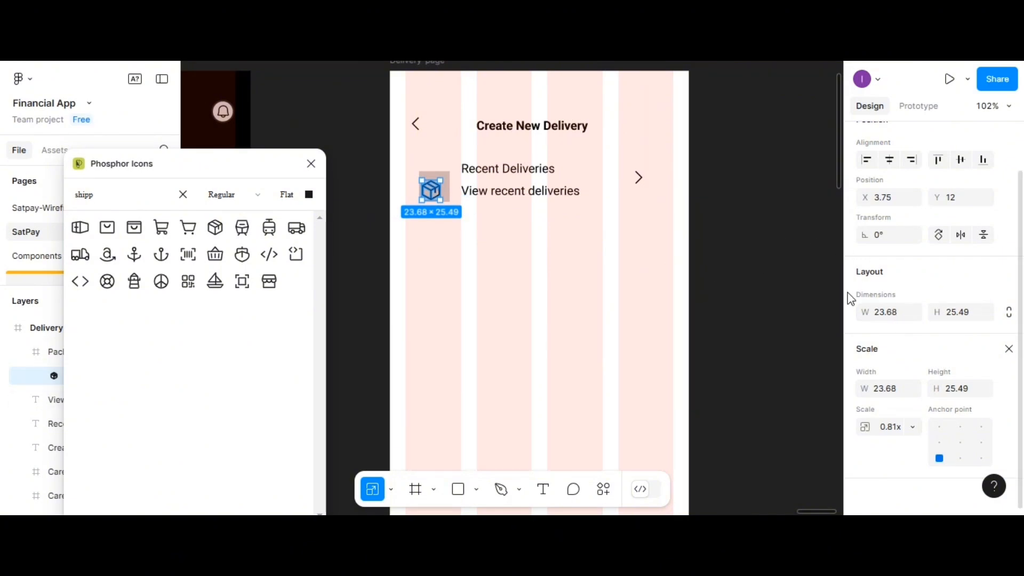
{"action": "left_click", "coordinate": [887, 317]}
{"action": "type", "text": "24"}
{"action": "key", "text": "Return"}
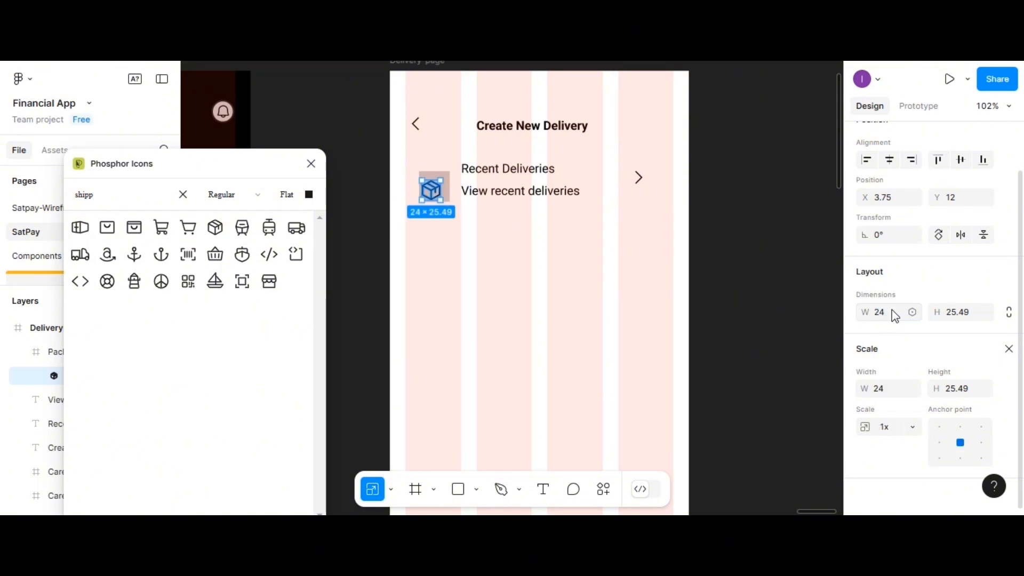
Step: Center the box vector horizontally and vertically within its Package frame
{"action": "left_click", "coordinate": [889, 159]}
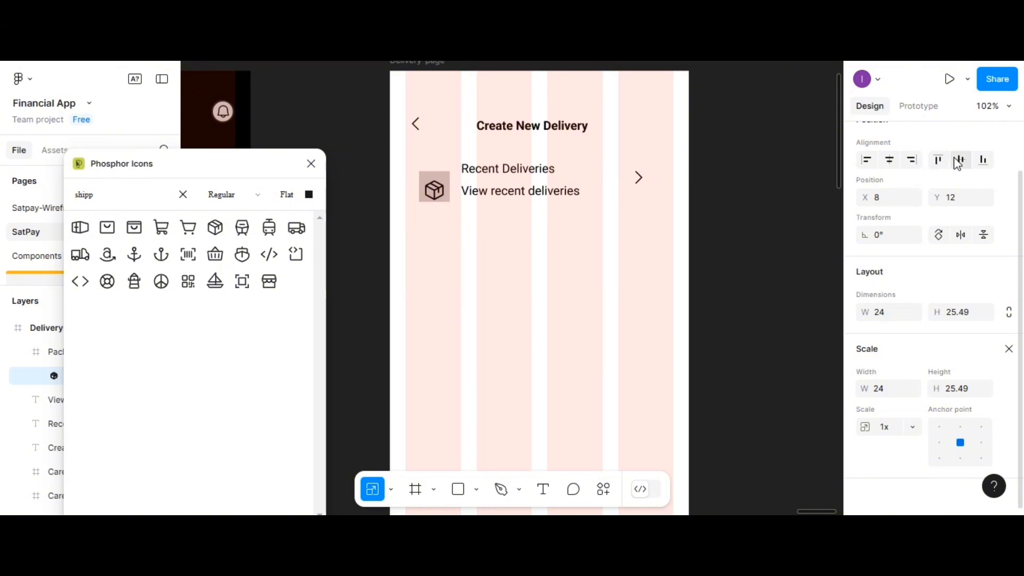
{"action": "left_click", "coordinate": [961, 159]}
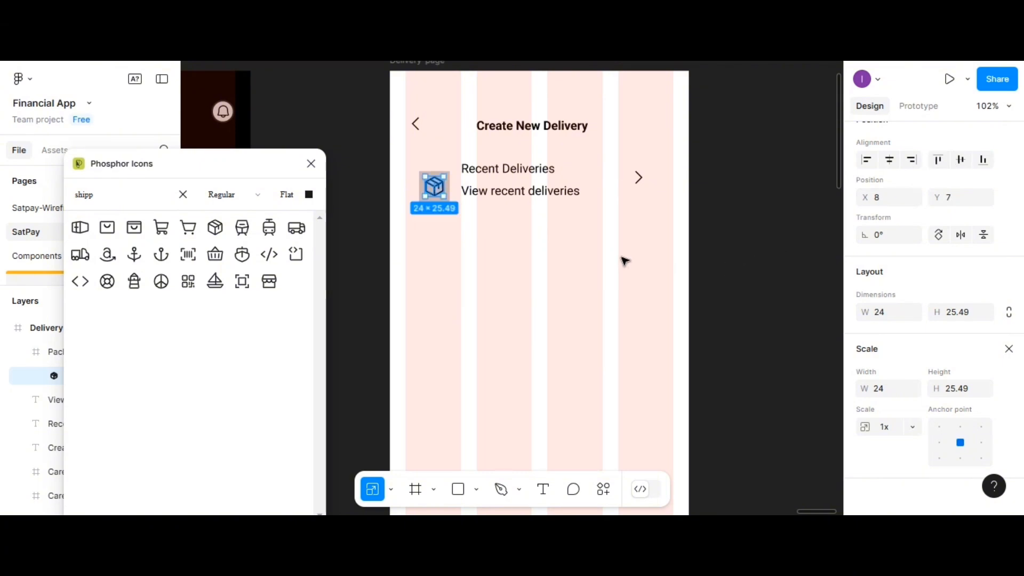
{"action": "left_click", "coordinate": [453, 192]}
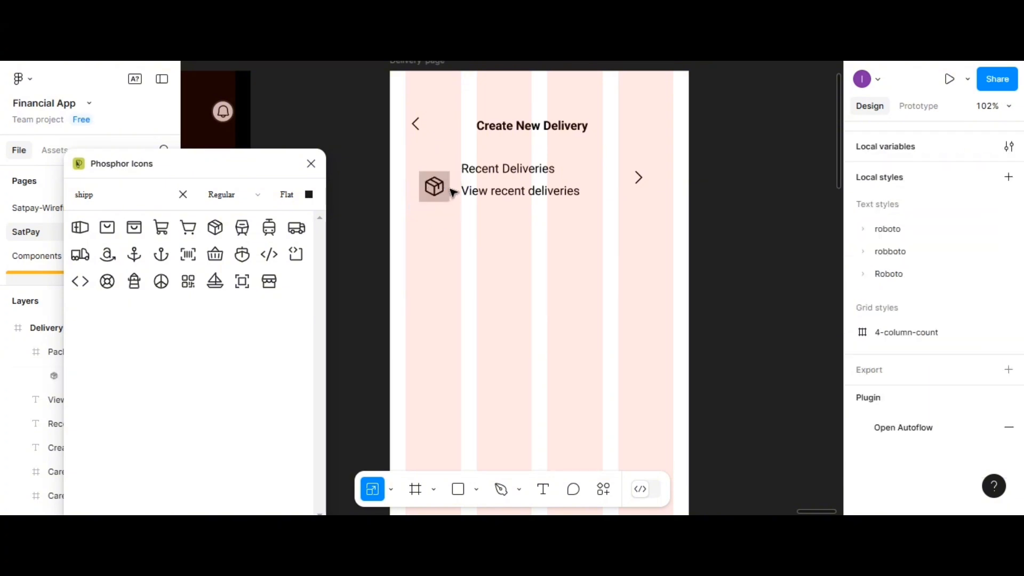
Step: Leave scaling mode and set the Package frame's corner radius to 5
{"action": "left_click", "coordinate": [445, 197]}
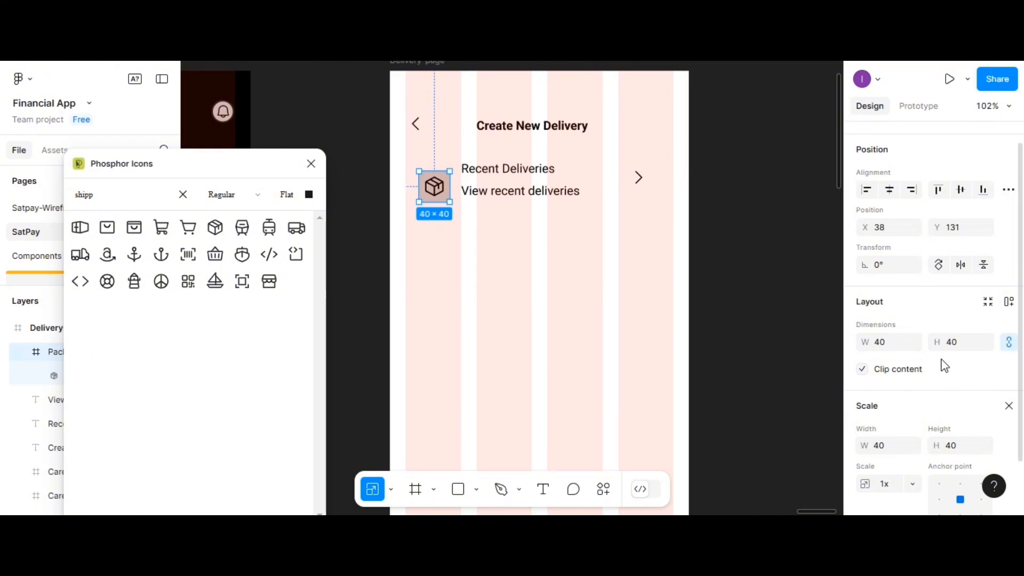
{"action": "left_click", "coordinate": [1008, 407]}
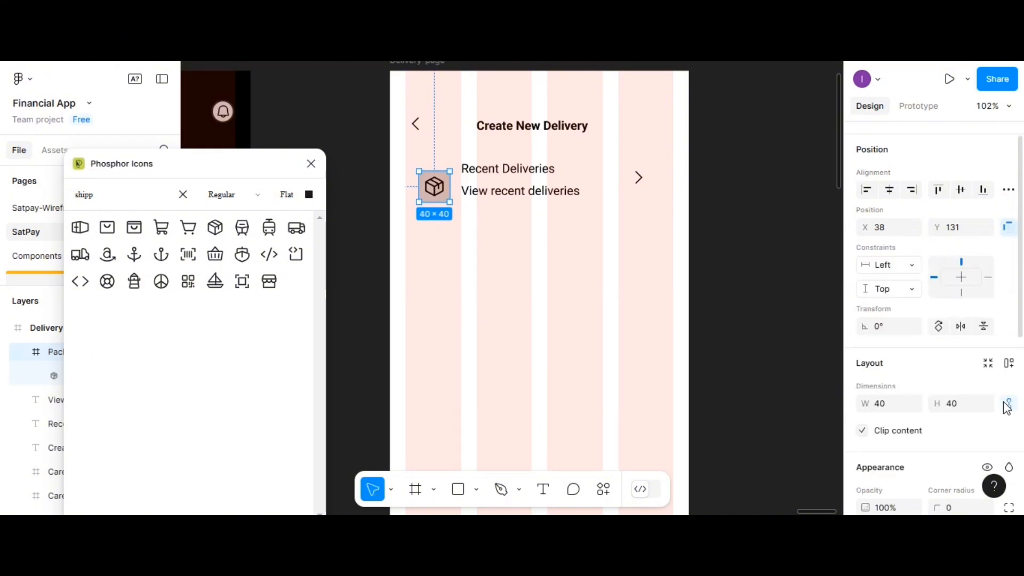
{"action": "scroll", "coordinate": [957, 405], "scroll_direction": "down", "scroll_amount": 3}
{"action": "left_click", "coordinate": [950, 360]}
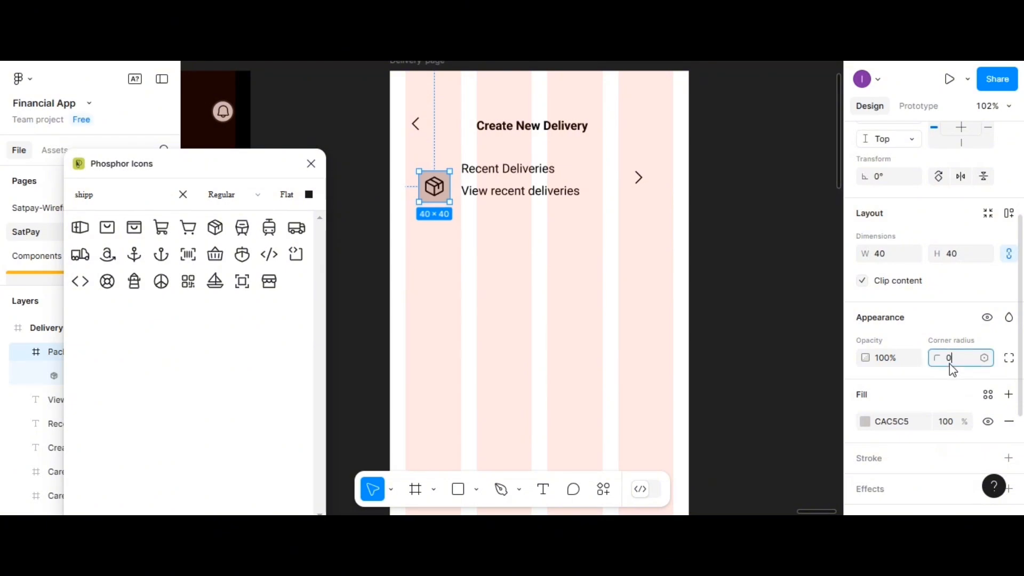
{"action": "type", "text": "5"}
{"action": "key", "text": "Return"}
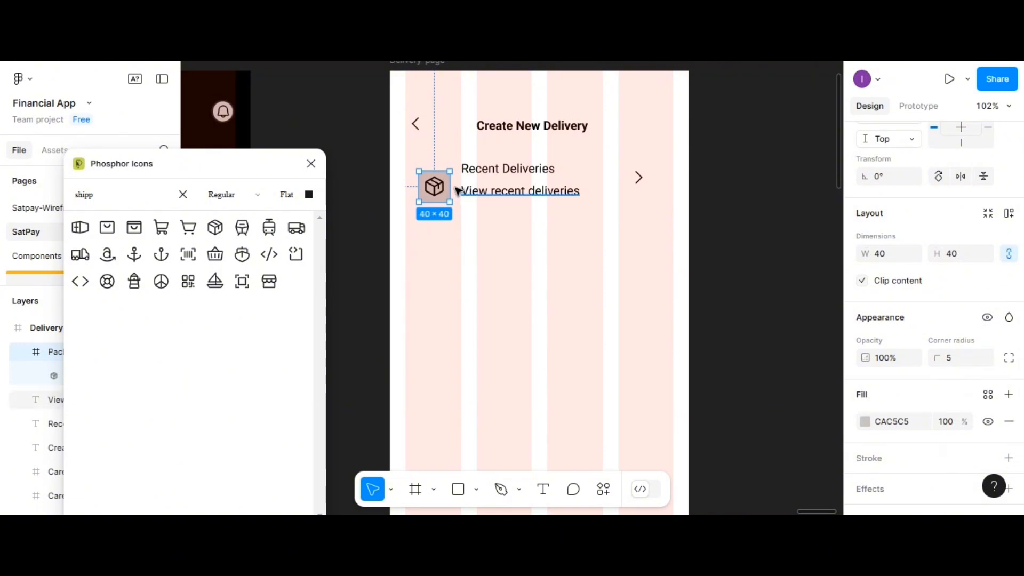
Step: Set the spacing between "Recent Deliveries" and "View recent deliveries" to 6 and group the two texts
{"action": "left_click", "coordinate": [473, 175]}
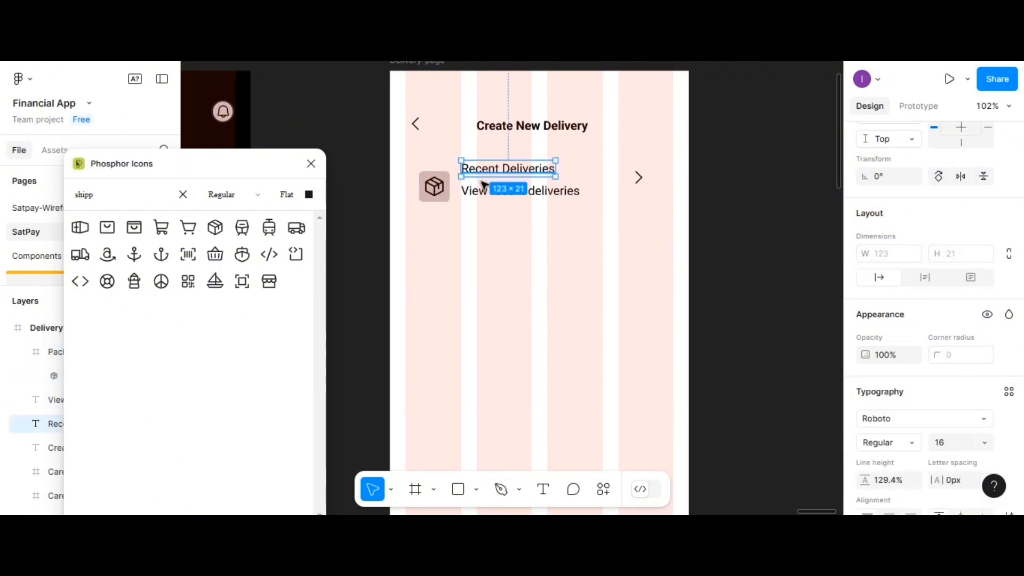
{"action": "left_click", "coordinate": [491, 195], "text": "shift"}
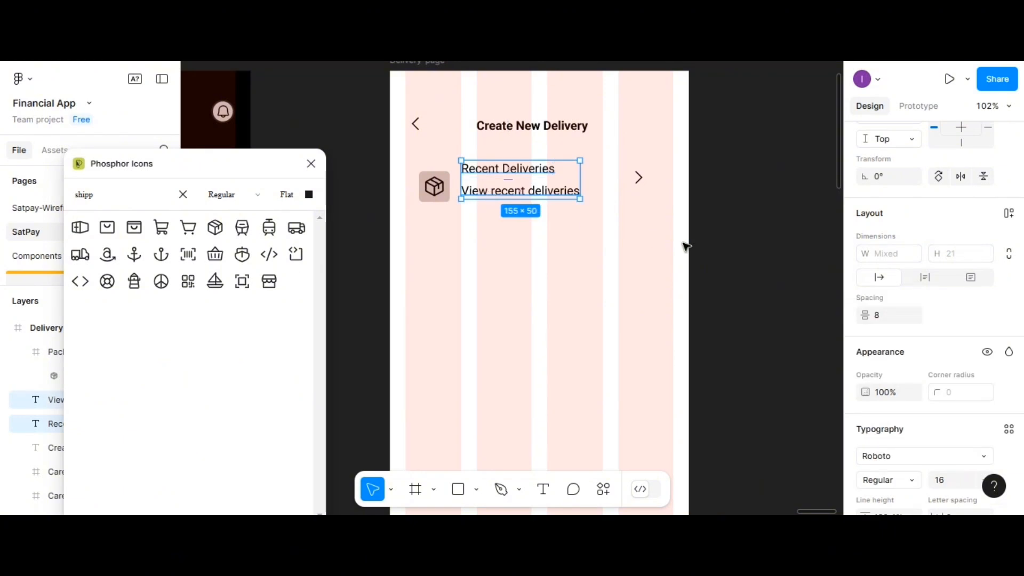
{"action": "left_click", "coordinate": [886, 323]}
{"action": "double_click", "coordinate": [886, 324]}
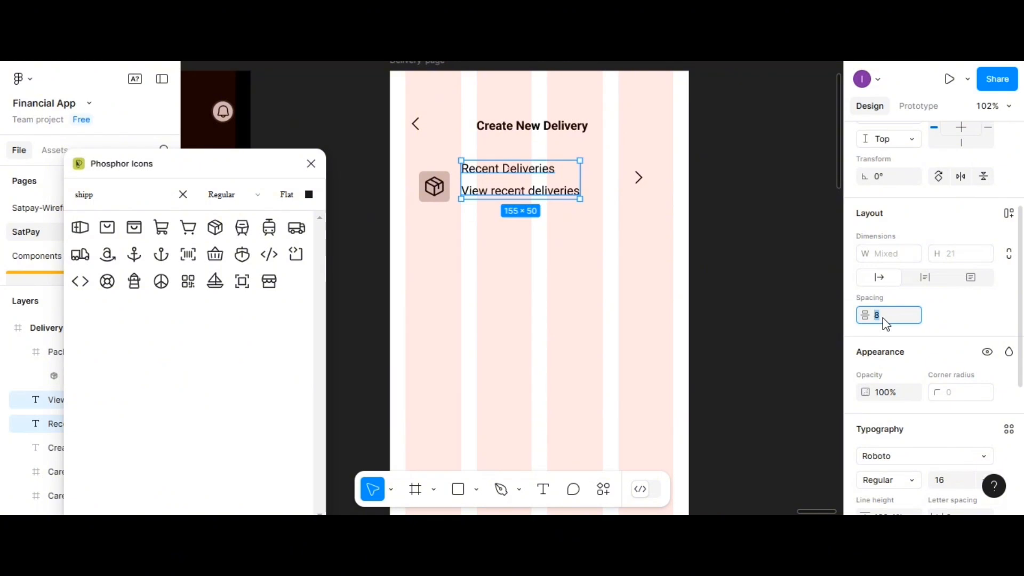
{"action": "key", "text": "Return"}
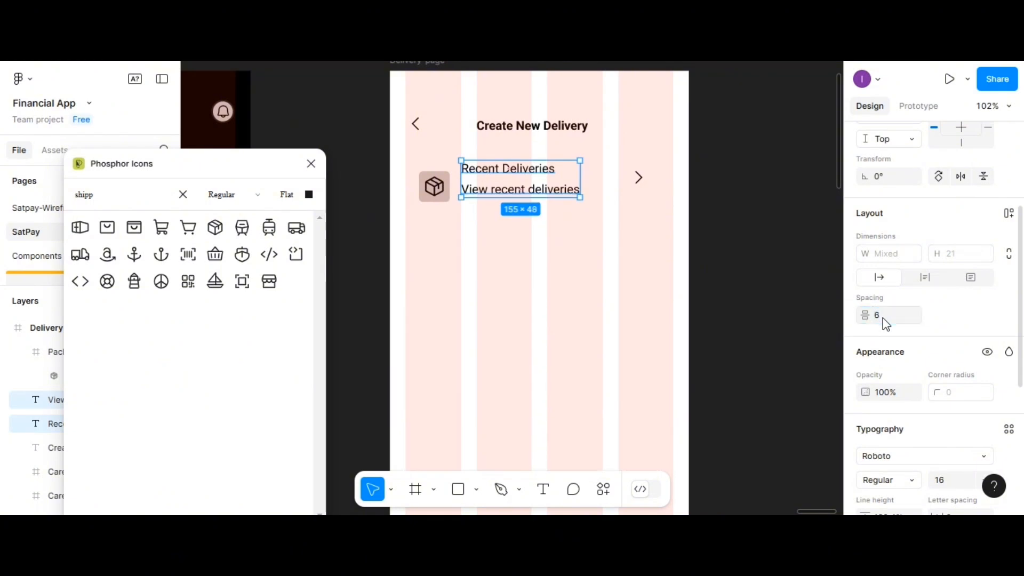
{"action": "key", "text": "ctrl+g"}
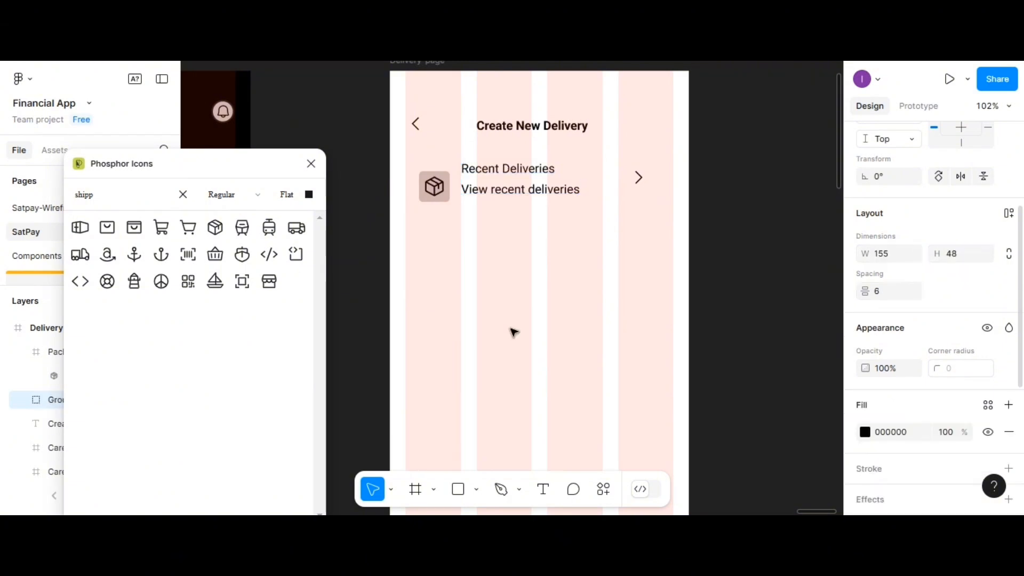
Step: Align the Package icon frame and the recent deliveries text group on their vertical centers
{"action": "left_click", "coordinate": [429, 188]}
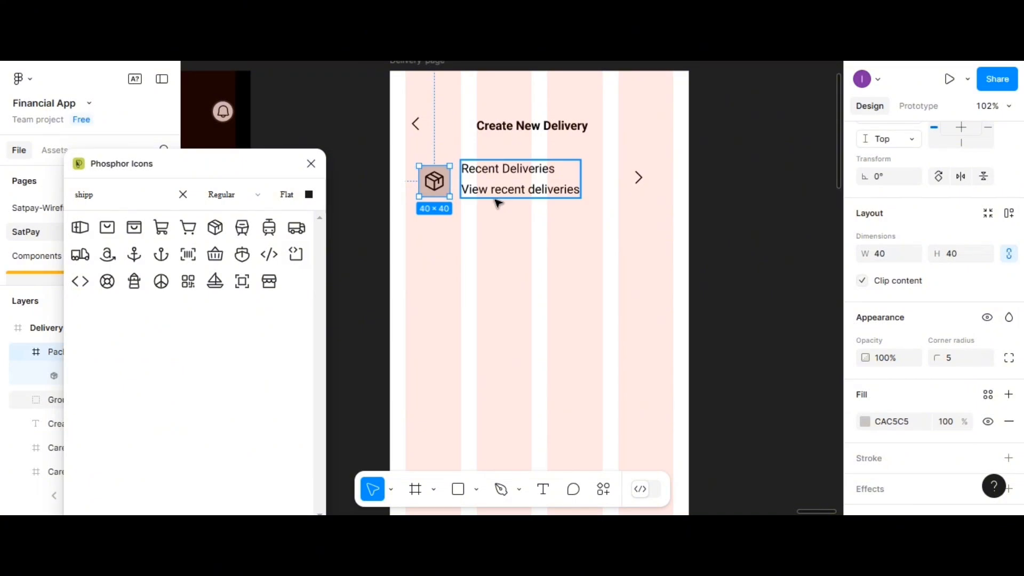
{"action": "left_click", "coordinate": [555, 194], "text": "shift"}
{"action": "scroll", "coordinate": [929, 213], "scroll_direction": "up", "scroll_amount": 5}
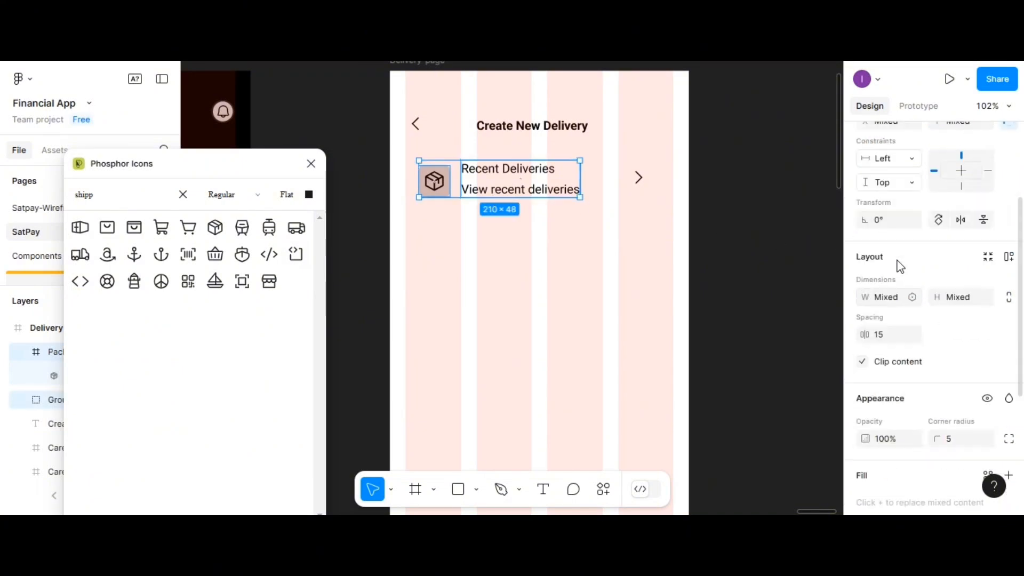
{"action": "left_click", "coordinate": [960, 189]}
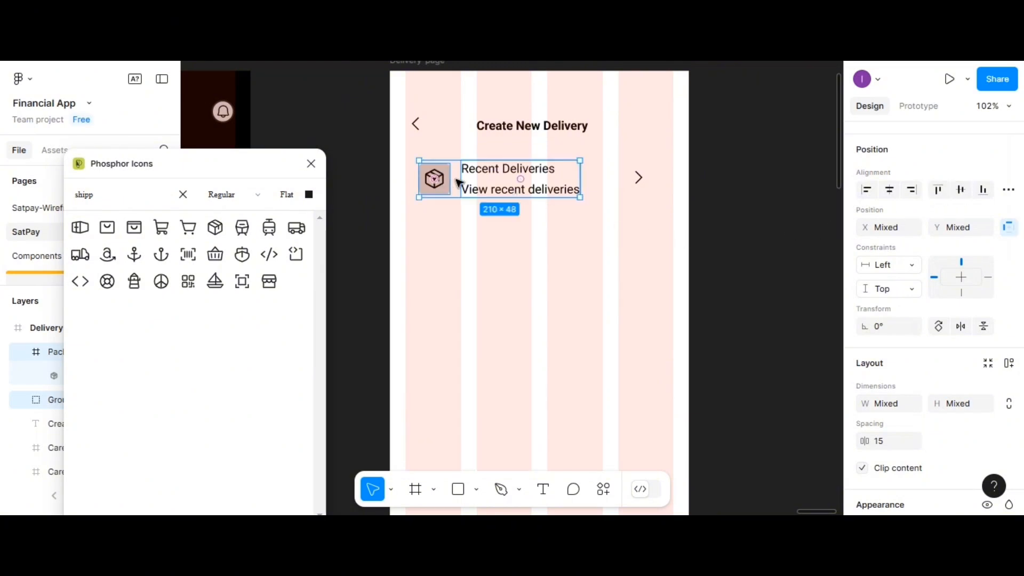
Step: Set the spacing between the Package frame and the text group to 10 and group them
{"action": "scroll", "coordinate": [886, 421], "scroll_direction": "down", "scroll_amount": 2}
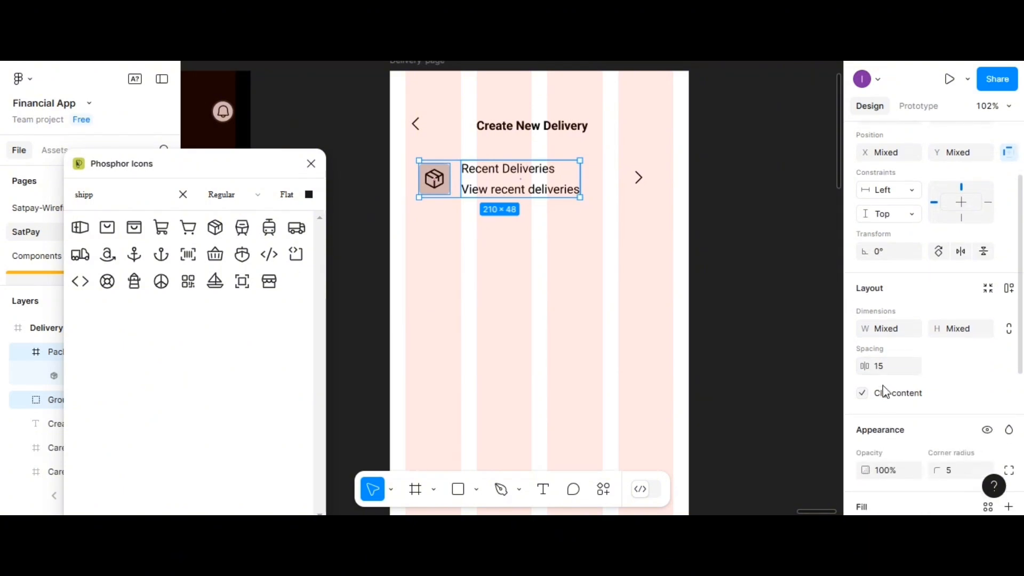
{"action": "left_click", "coordinate": [885, 372]}
{"action": "key", "text": "Return"}
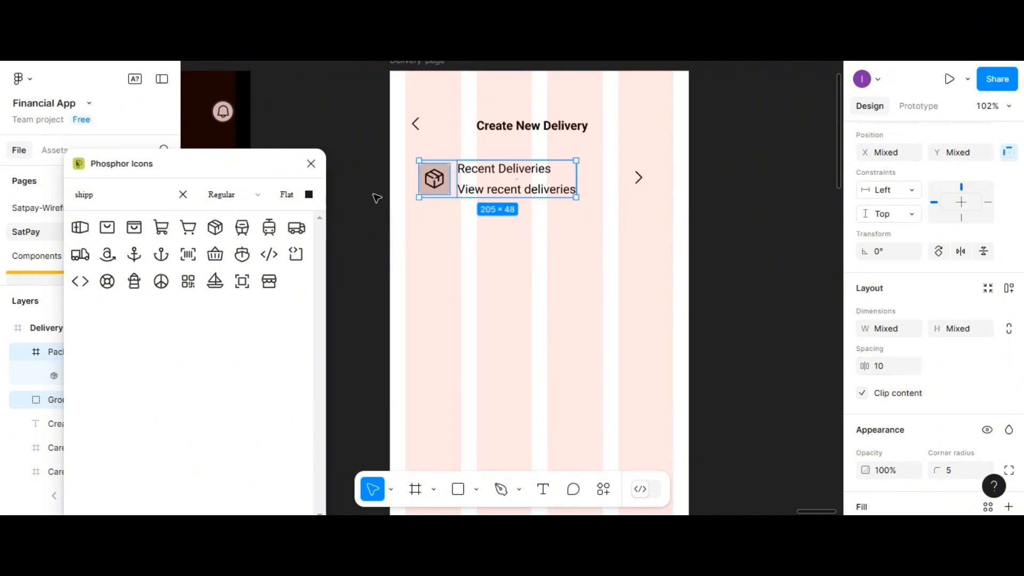
{"action": "key", "text": "ctrl+g"}
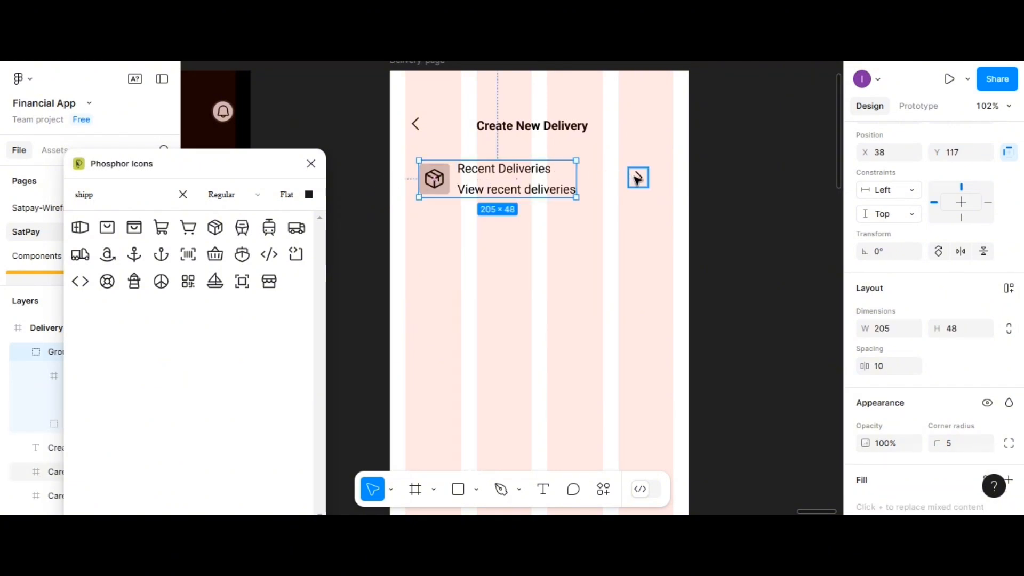
Step: Move the forward caret to the last grid column's outer edge and the package-and-text group to X 22, Y 115
{"action": "left_click_drag", "start_coordinate": [638, 179], "coordinate": [662, 179]}
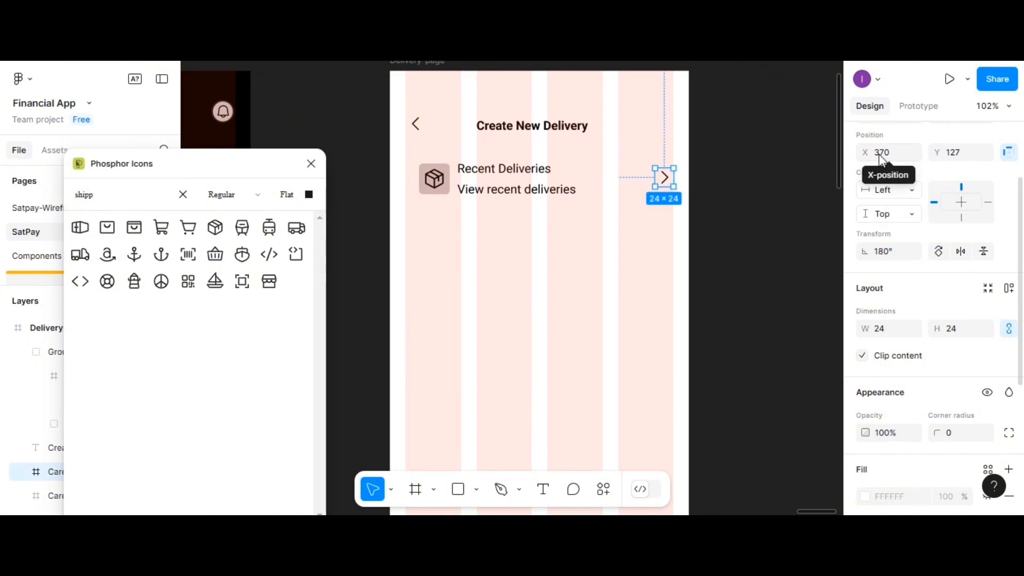
{"action": "key", "text": "Escape"}
{"action": "left_click", "coordinate": [443, 184]}
{"action": "left_click_drag", "start_coordinate": [443, 183], "coordinate": [430, 179]}
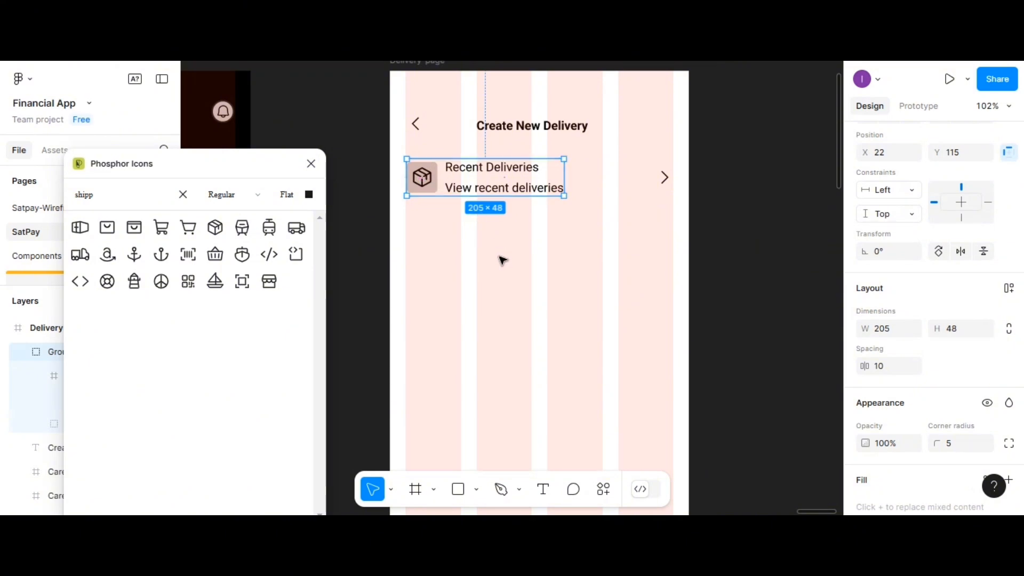
Step: Group the package-and-text group with the forward caret and close the Phosphor Icons plugin
{"action": "left_click", "coordinate": [665, 178], "text": "shift"}
{"action": "scroll", "coordinate": [921, 206], "scroll_direction": "up", "scroll_amount": 2}
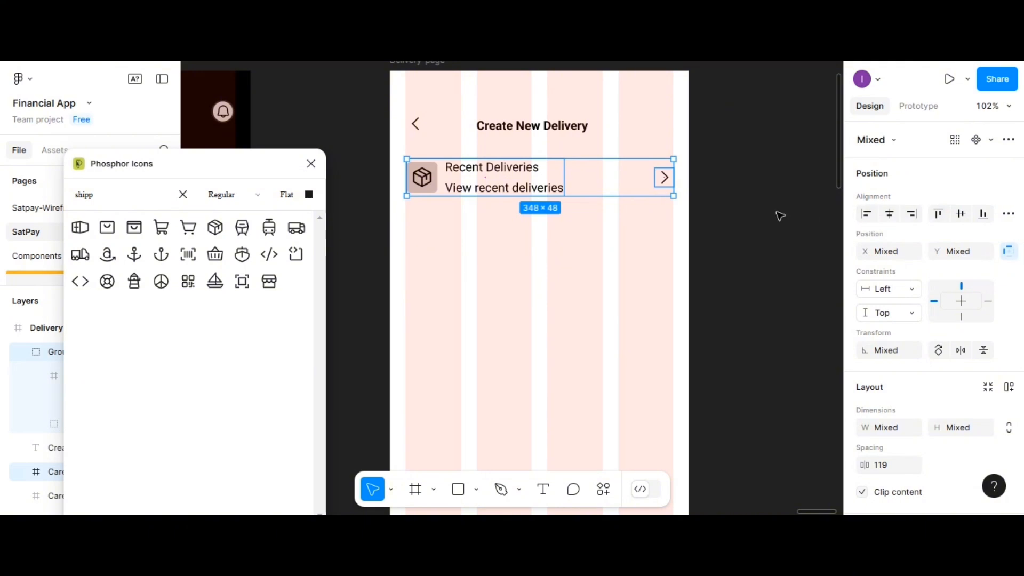
{"action": "key", "text": "ctrl+g"}
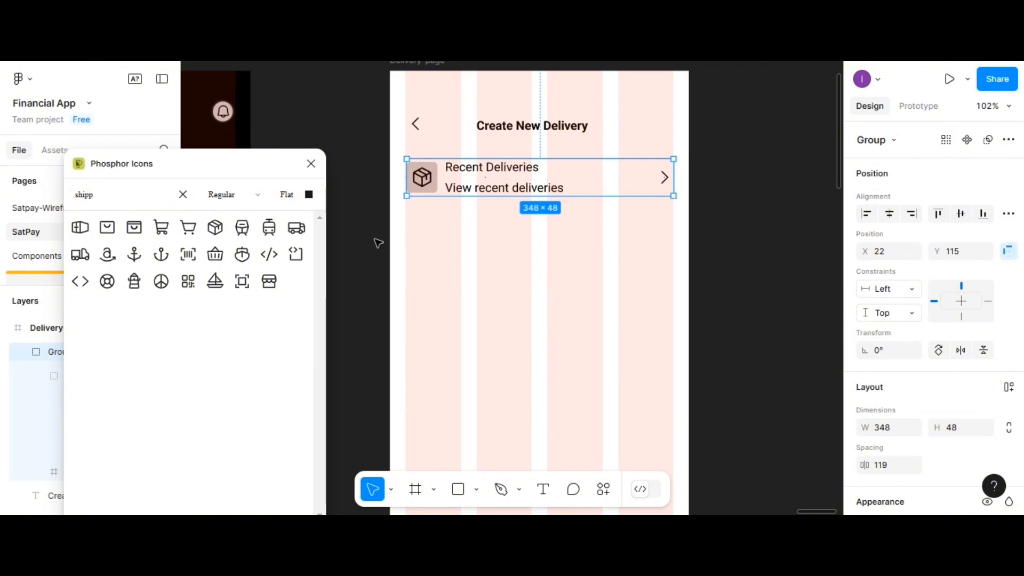
{"action": "left_click", "coordinate": [312, 163]}
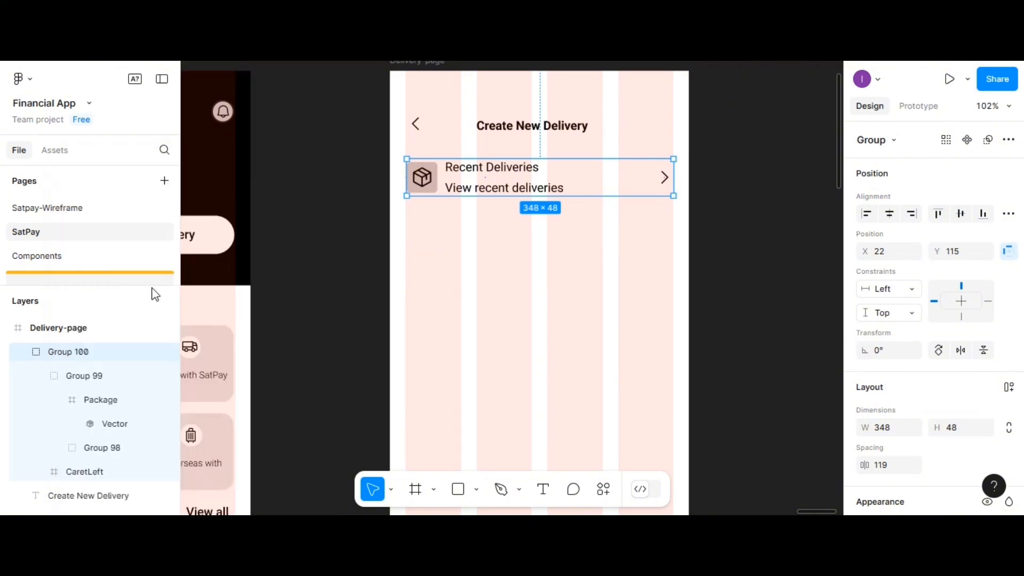
Step: Rename the group holding the recent deliveries row as "Recent transaction-frame"
{"action": "scroll", "coordinate": [110, 349], "scroll_direction": "down", "scroll_amount": 3}
{"action": "scroll", "coordinate": [384, 276], "scroll_direction": "up", "scroll_amount": 2}
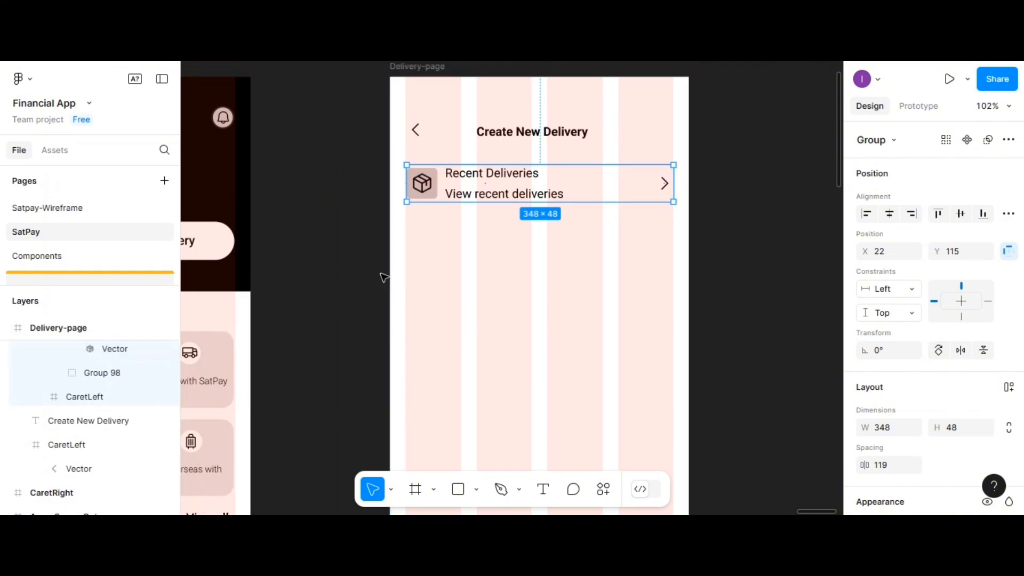
{"action": "scroll", "coordinate": [117, 386], "scroll_direction": "up", "scroll_amount": 3}
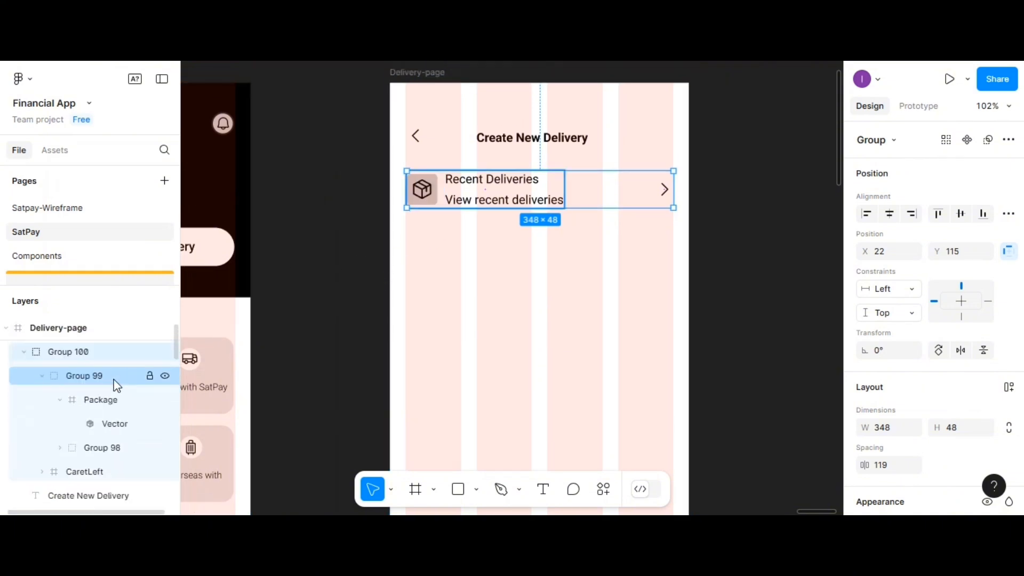
{"action": "double_click", "coordinate": [89, 355]}
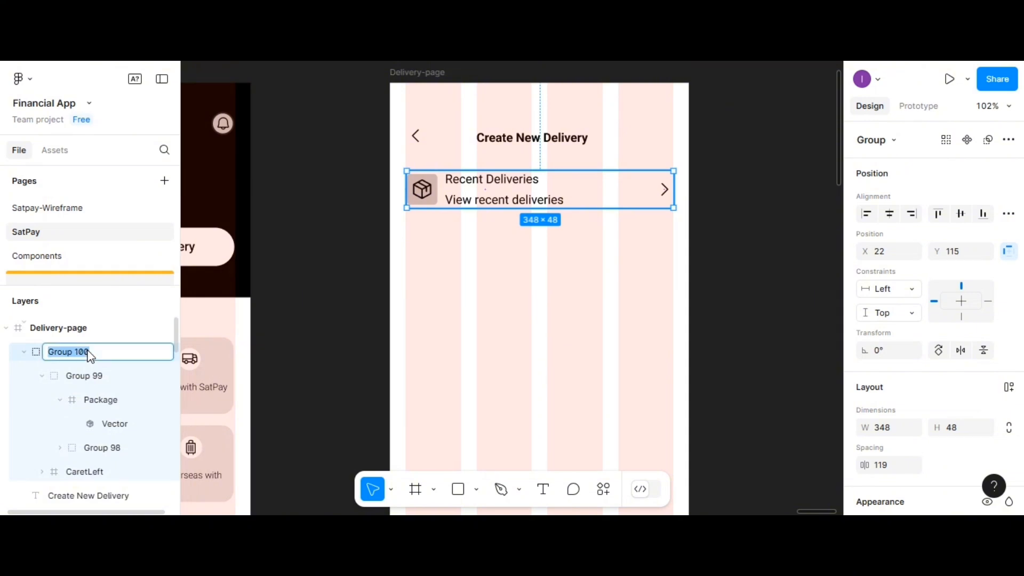
{"action": "type", "text": "Recent transaction-frame"}
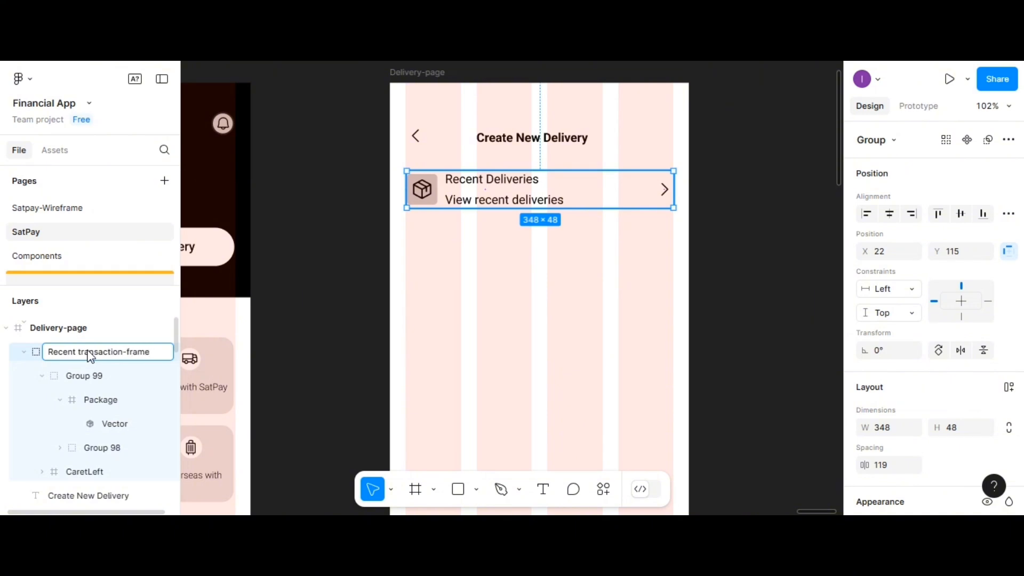
{"action": "left_click", "coordinate": [403, 258]}
Step: Align the back caret and the "Create New Delivery" title on their vertical centers
{"action": "left_click", "coordinate": [415, 136]}
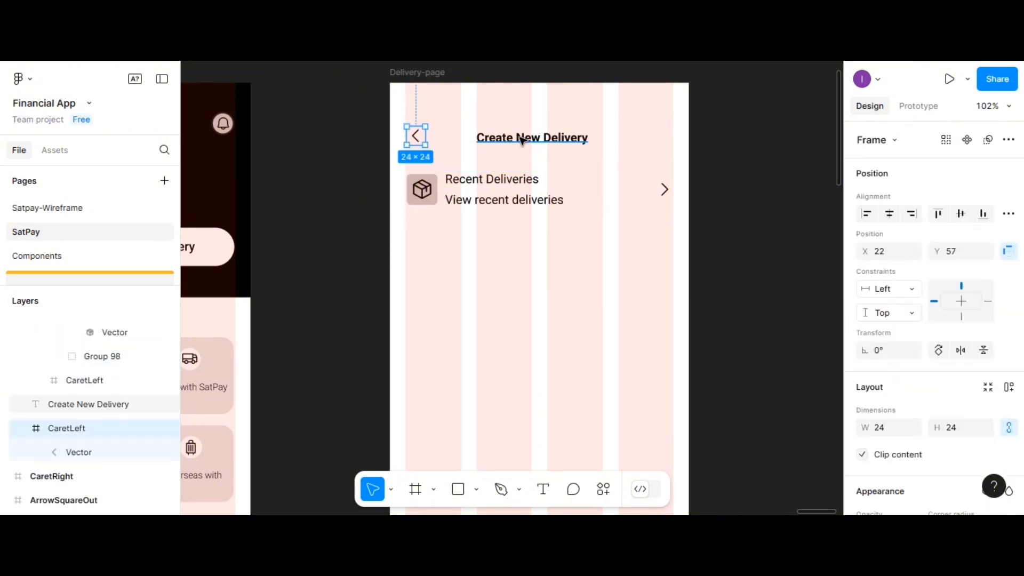
{"action": "left_click", "coordinate": [522, 140], "text": "shift"}
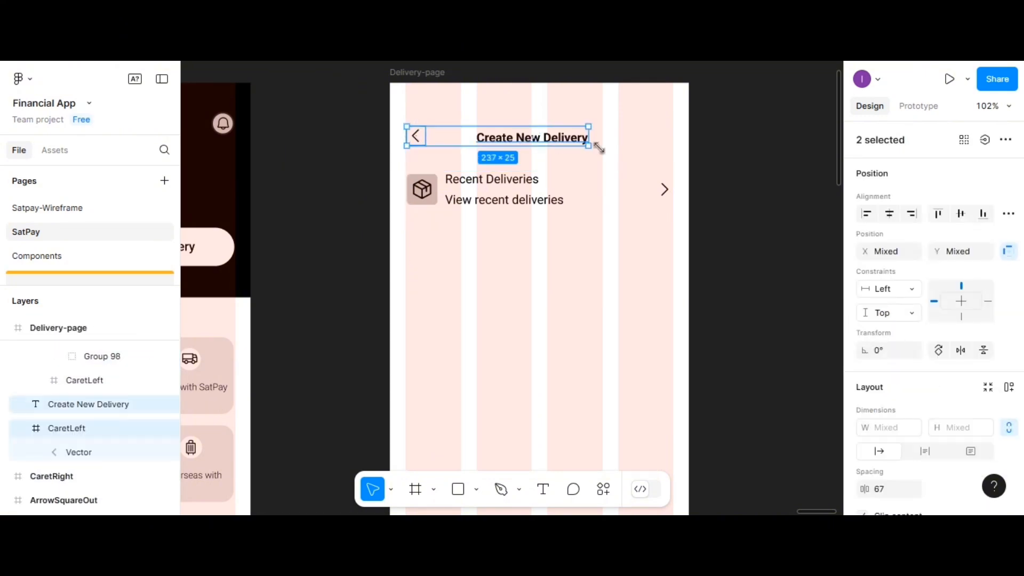
{"action": "left_click", "coordinate": [964, 214]}
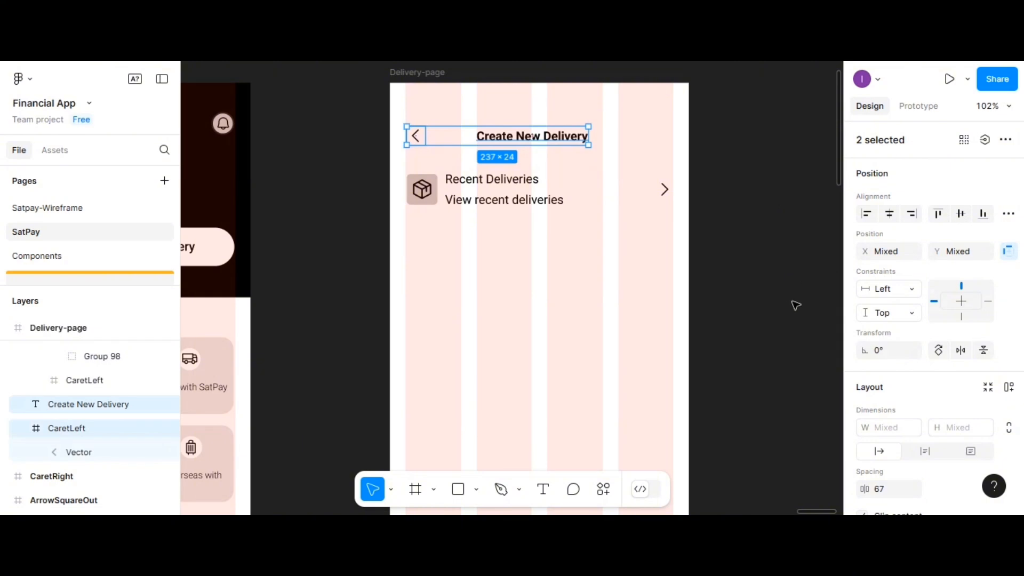
Step: Group the back caret with the "Create New Delivery" title and apply auto layout to the group
{"action": "left_click", "coordinate": [418, 154]}
{"action": "left_click", "coordinate": [420, 140]}
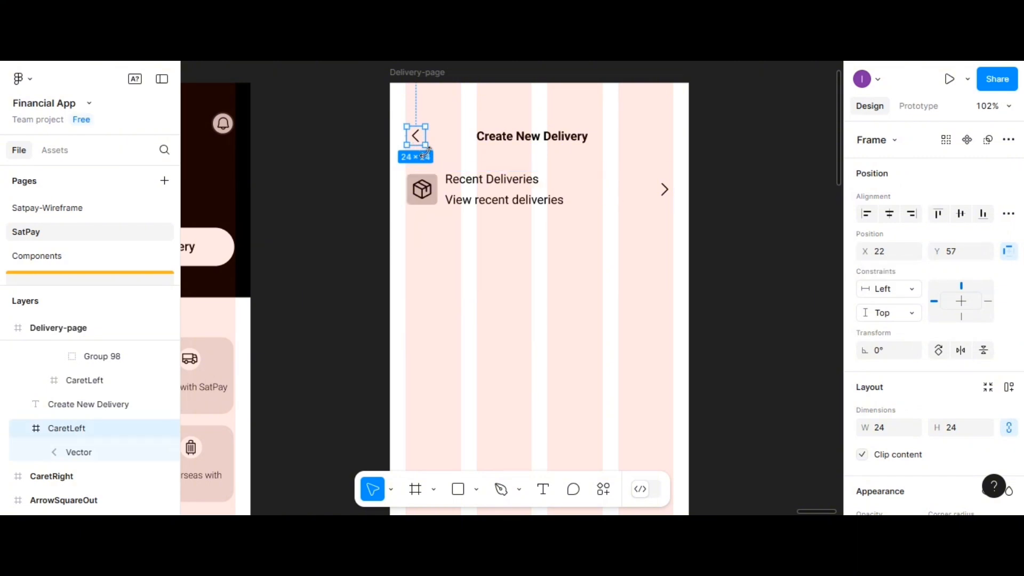
{"action": "left_click", "coordinate": [535, 143], "text": "shift"}
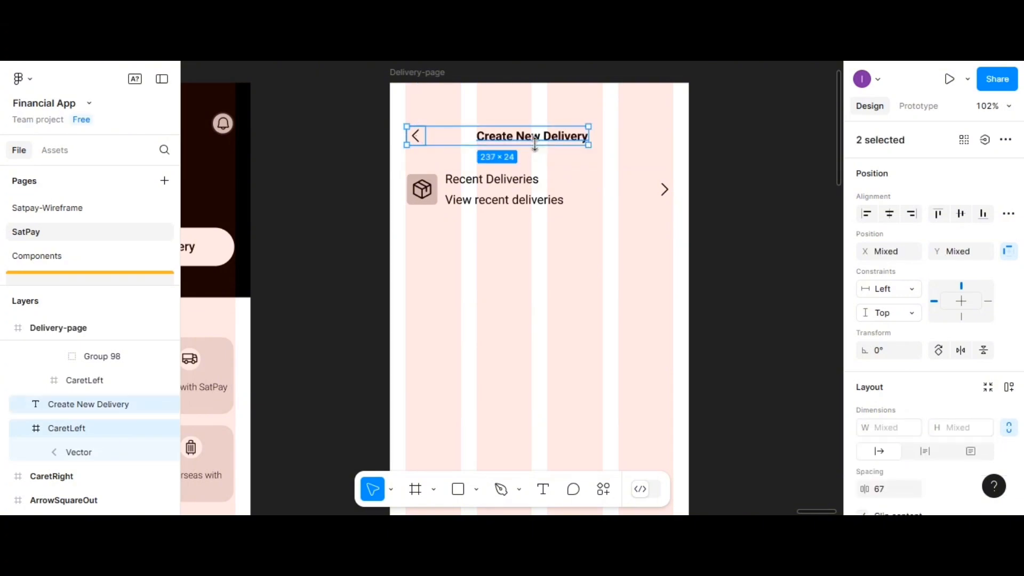
{"action": "key", "text": "ctrl+g"}
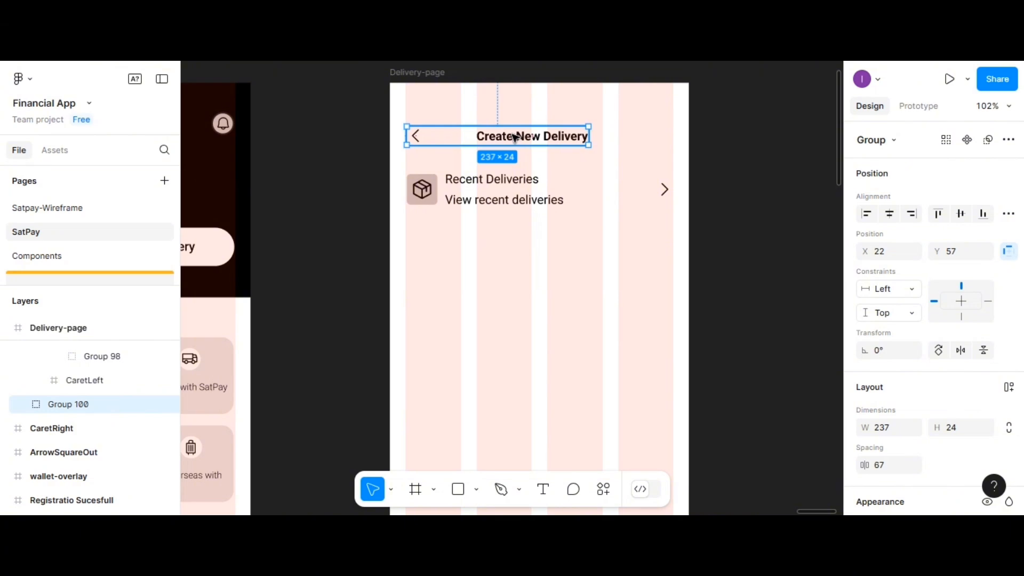
{"action": "key", "text": "shift+a"}
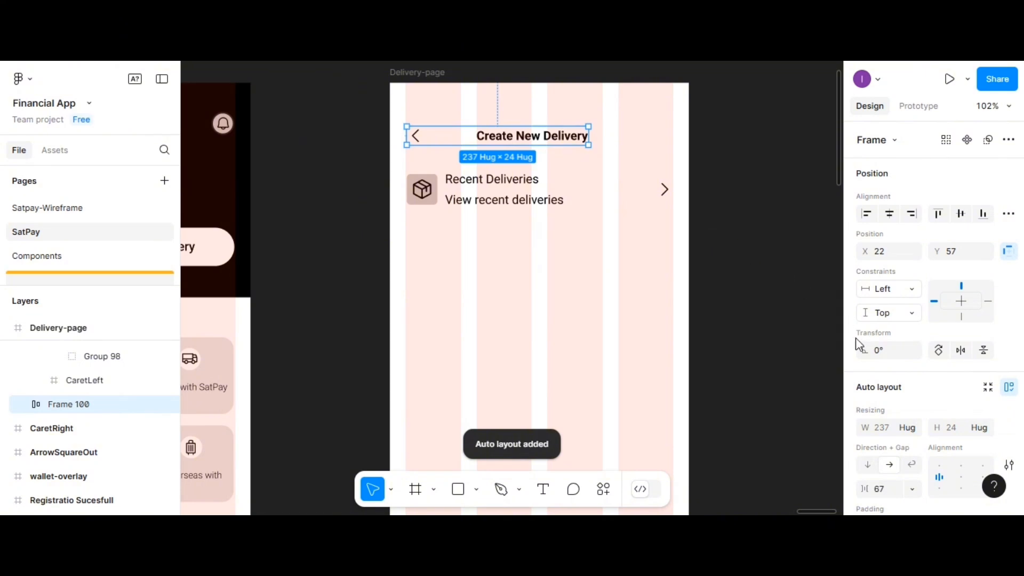
Step: Add a black stroke of weight 1 to the header frame and limit it to the bottom side
{"action": "scroll", "coordinate": [899, 419], "scroll_direction": "down", "scroll_amount": 3}
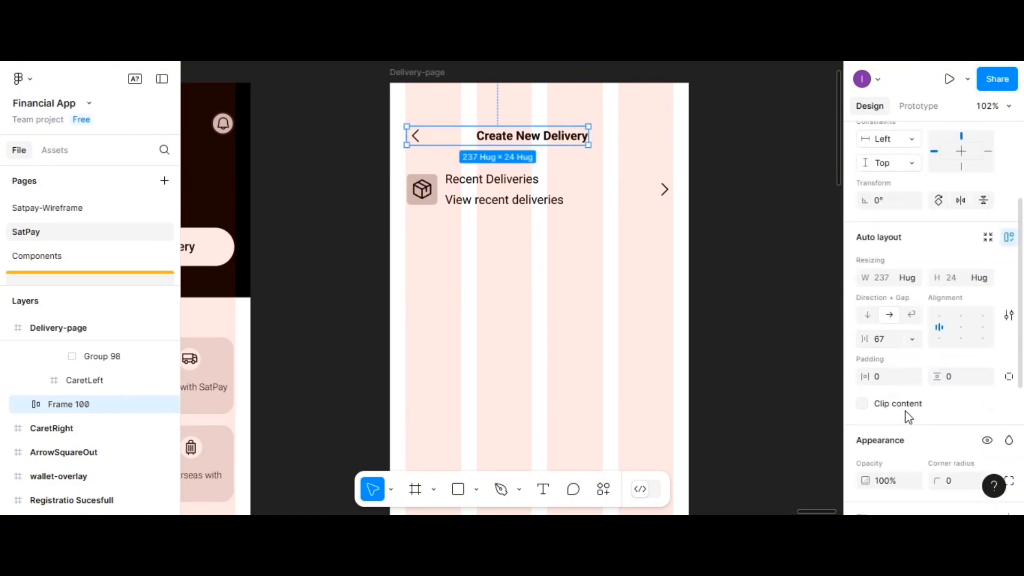
{"action": "scroll", "coordinate": [905, 410], "scroll_direction": "down", "scroll_amount": 3}
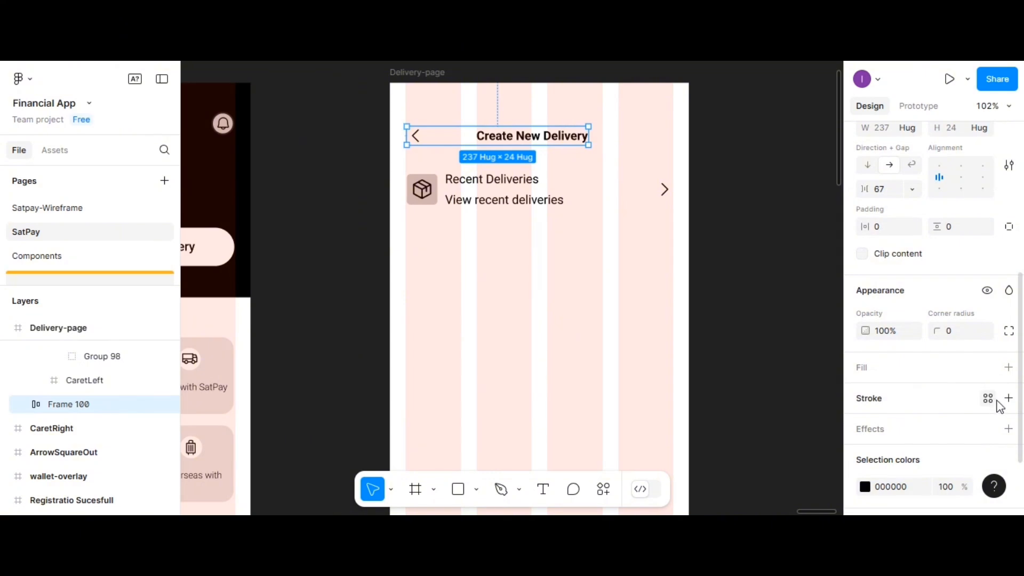
{"action": "left_click", "coordinate": [1008, 397]}
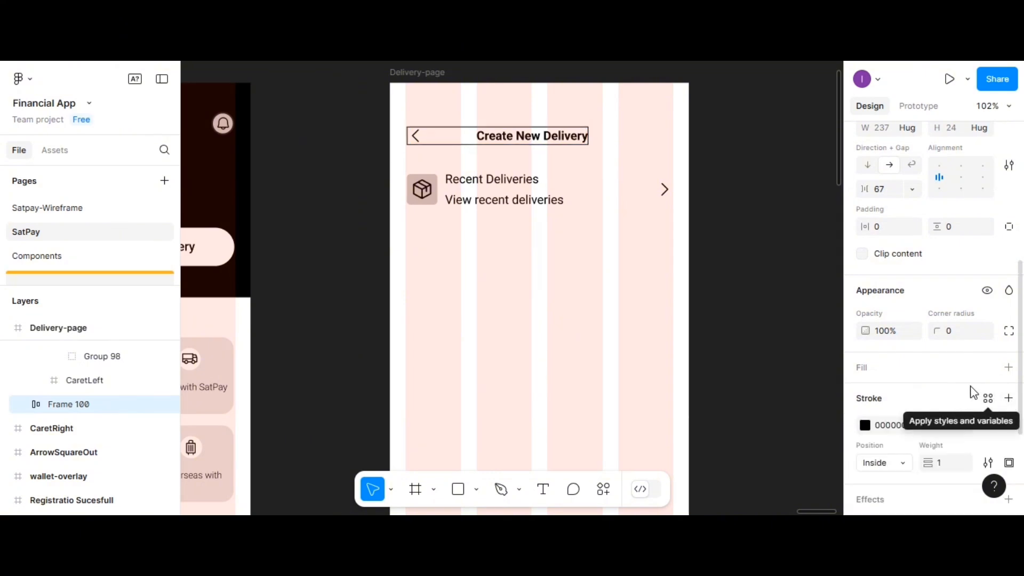
{"action": "scroll", "coordinate": [981, 394], "scroll_direction": "down", "scroll_amount": 3}
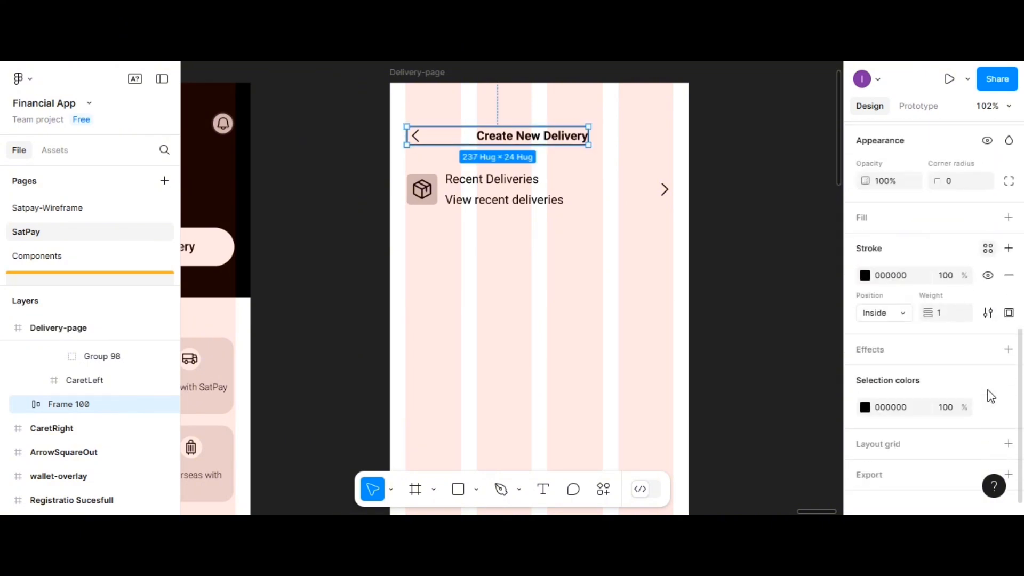
{"action": "left_click", "coordinate": [1007, 314]}
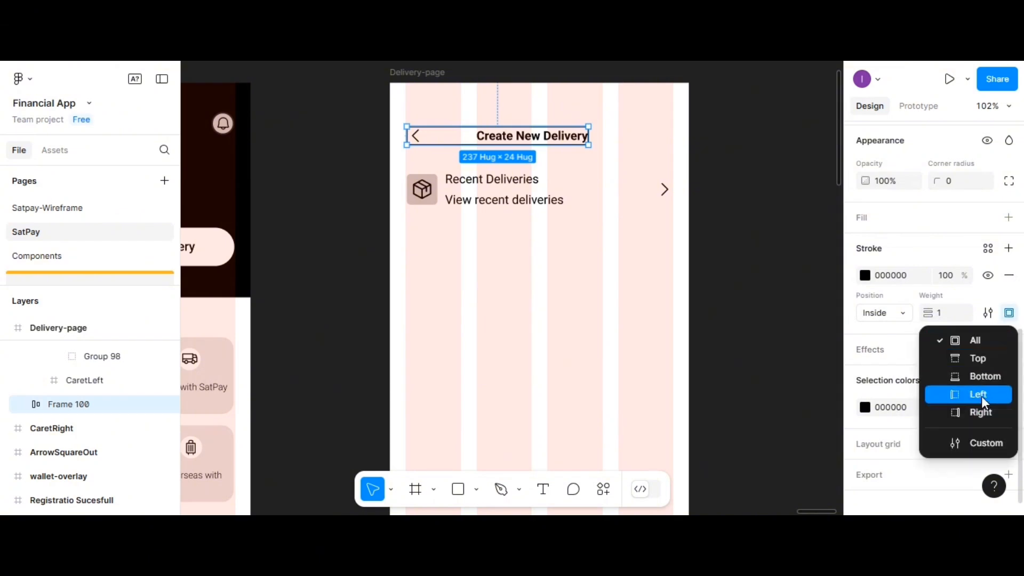
{"action": "left_click", "coordinate": [981, 378]}
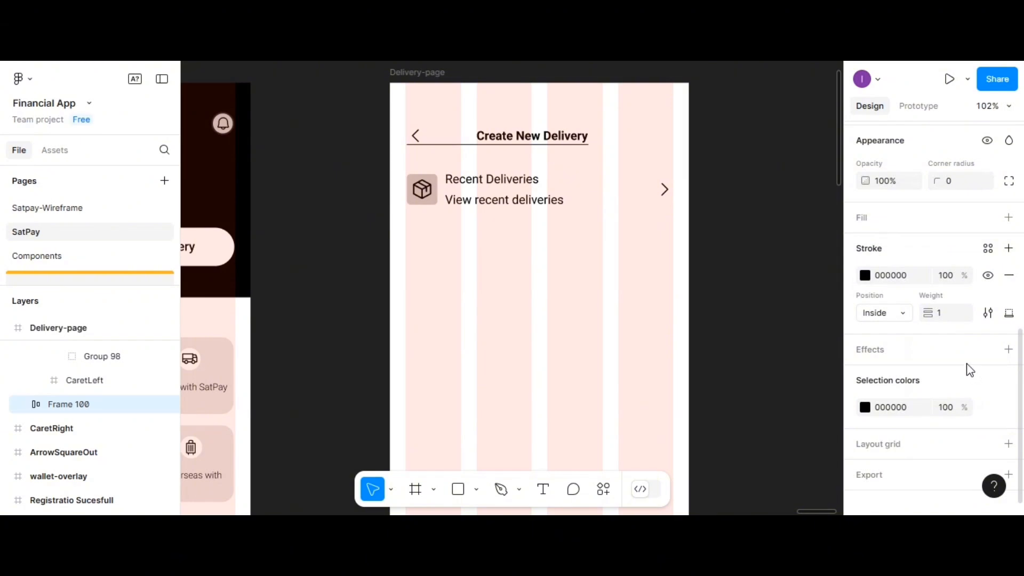
Step: Set the header frame's vertical padding to 20
{"action": "scroll", "coordinate": [944, 365], "scroll_direction": "up", "scroll_amount": 5}
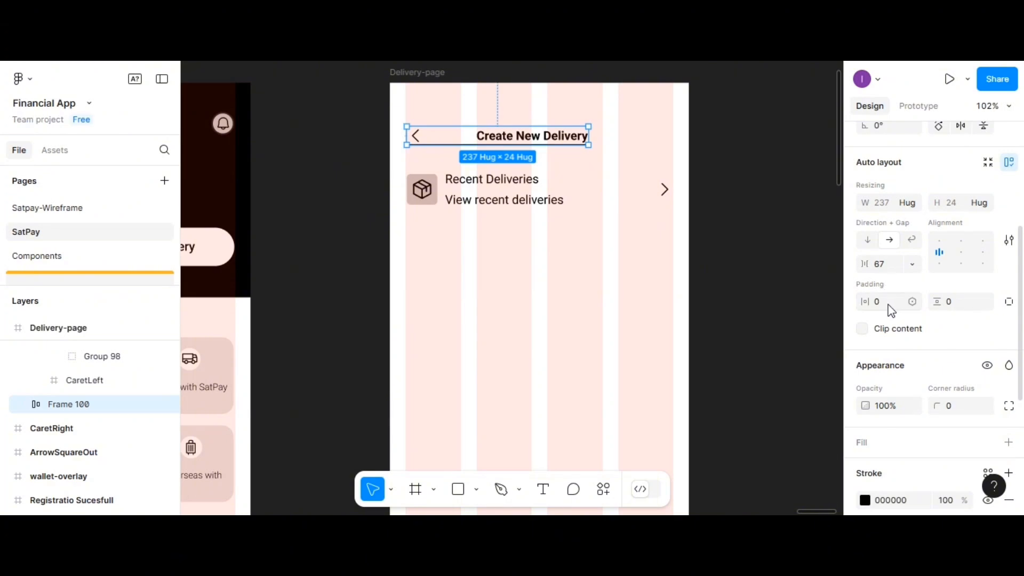
{"action": "left_click", "coordinate": [955, 305]}
{"action": "key", "text": "Return"}
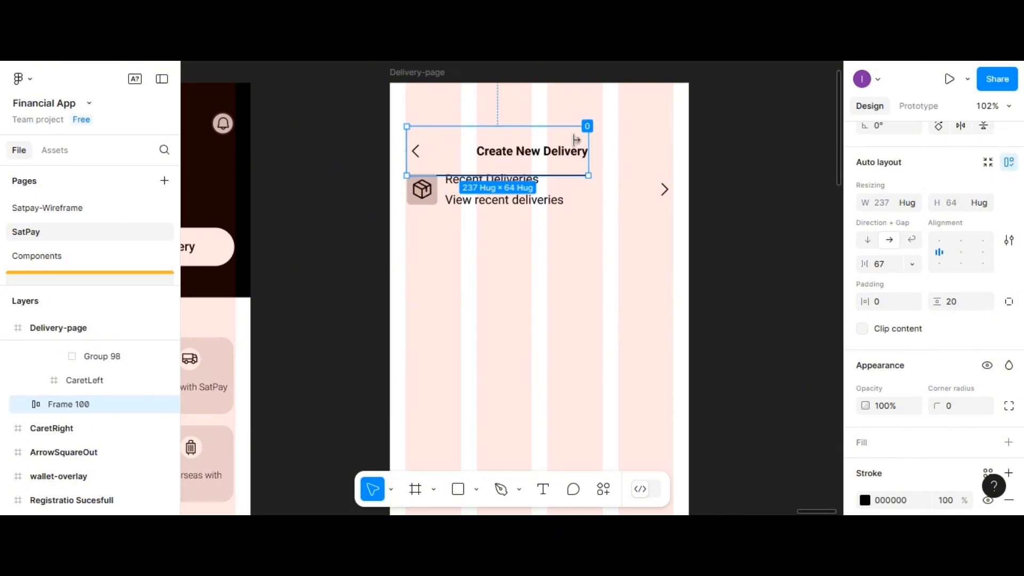
{"action": "left_click", "coordinate": [611, 160]}
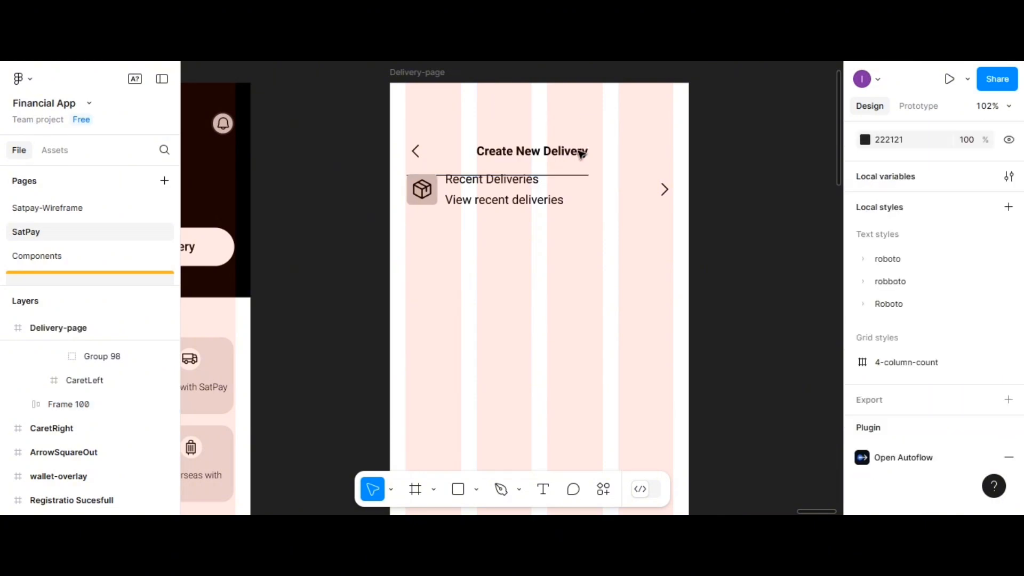
Step: Widen the header frame to 348 and place it horizontally centered on the Delivery page at Y 24
{"action": "left_click_drag", "start_coordinate": [588, 155], "coordinate": [673, 123]}
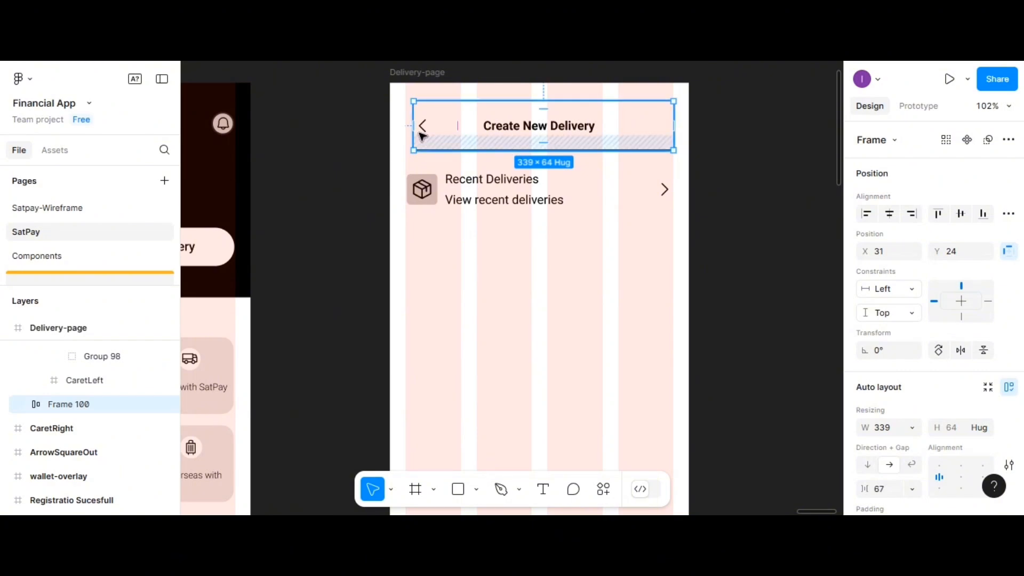
{"action": "left_click_drag", "start_coordinate": [407, 127], "coordinate": [405, 127]}
{"action": "left_click", "coordinate": [507, 313]}
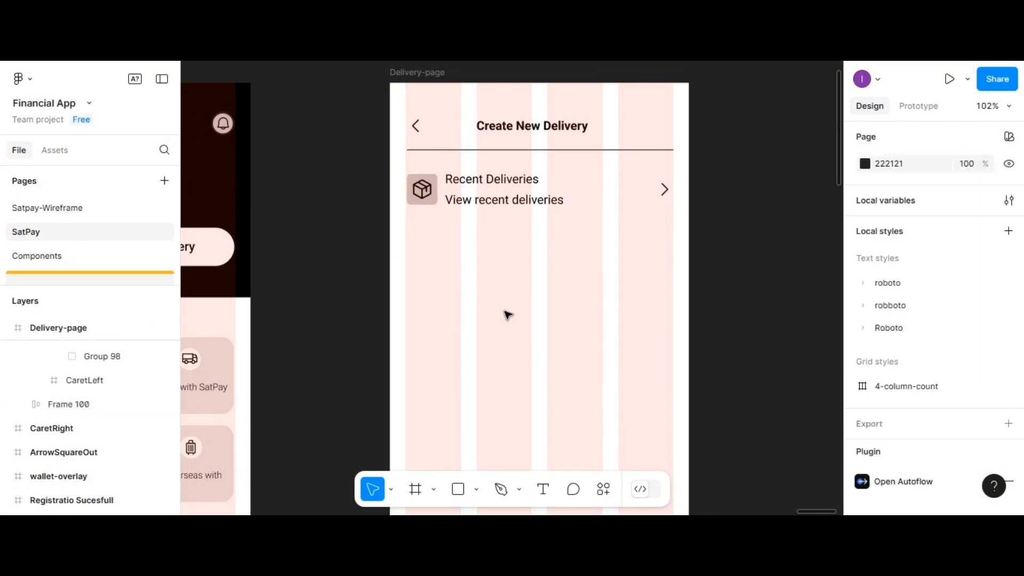
{"action": "left_click", "coordinate": [522, 151]}
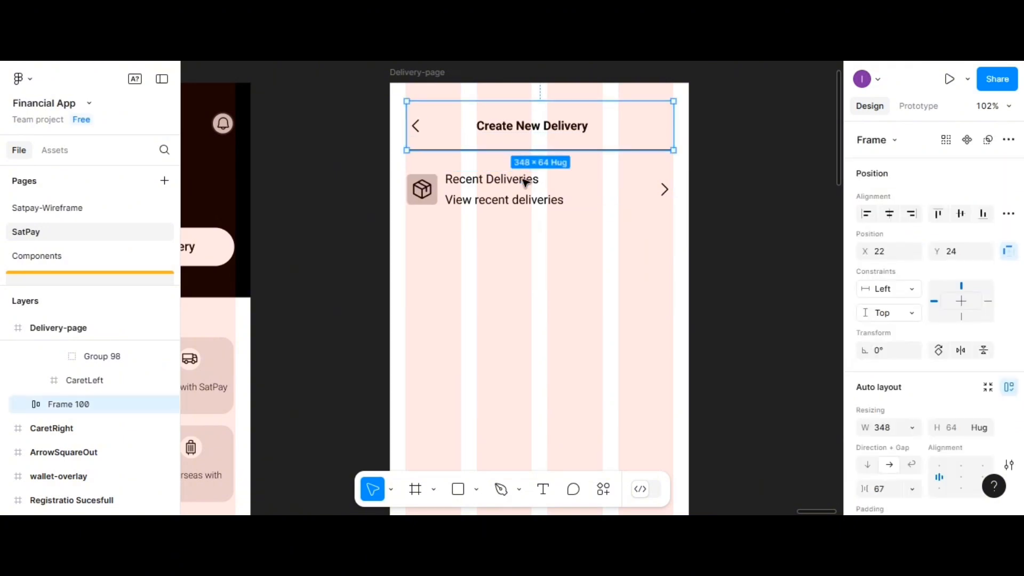
{"action": "left_click", "coordinate": [896, 217]}
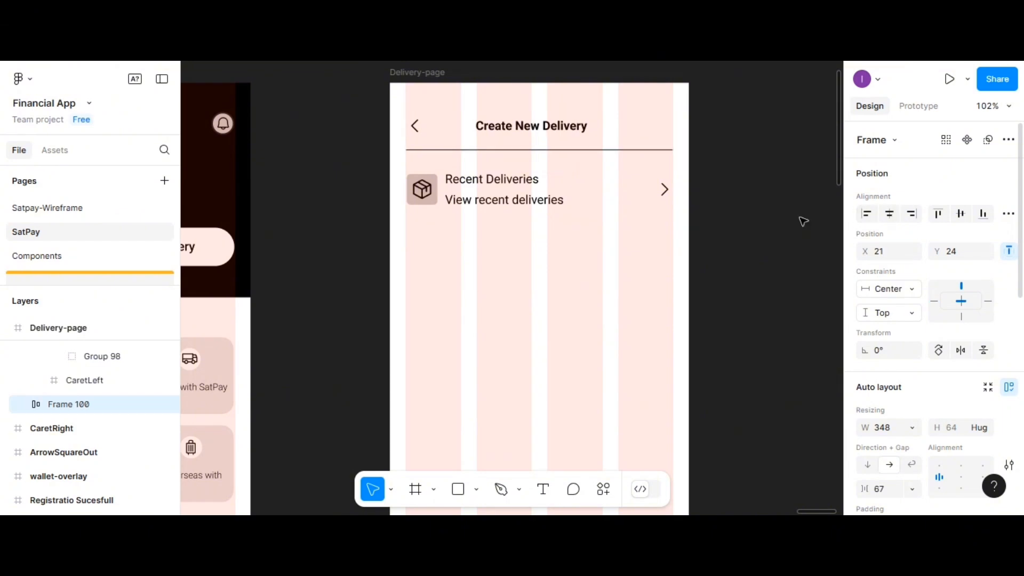
Step: Set the stroke position of the "Create New Delivery" header frame to Outside
{"action": "left_click", "coordinate": [609, 176]}
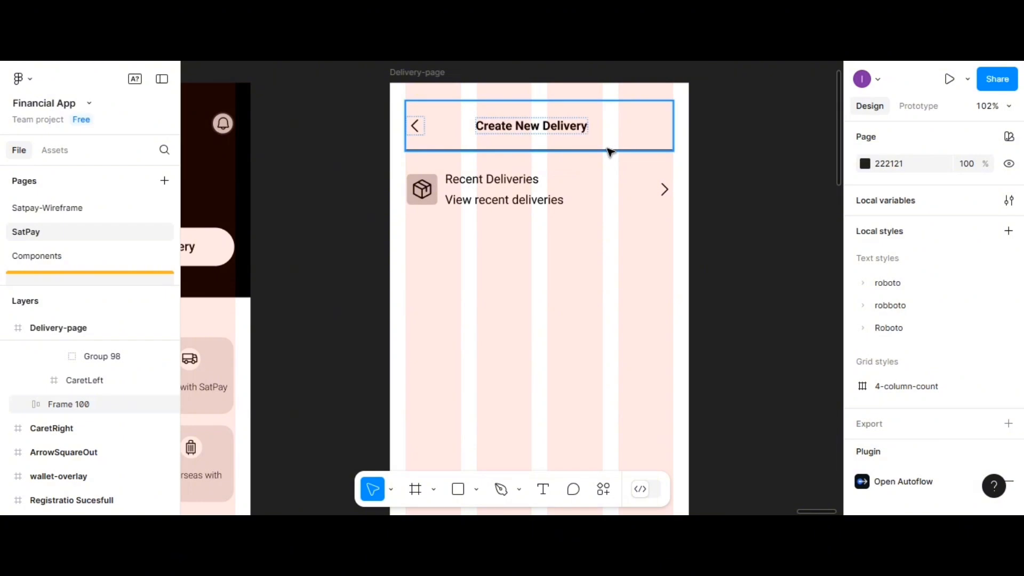
{"action": "left_click", "coordinate": [610, 152]}
{"action": "scroll", "coordinate": [956, 331], "scroll_direction": "down", "scroll_amount": 5}
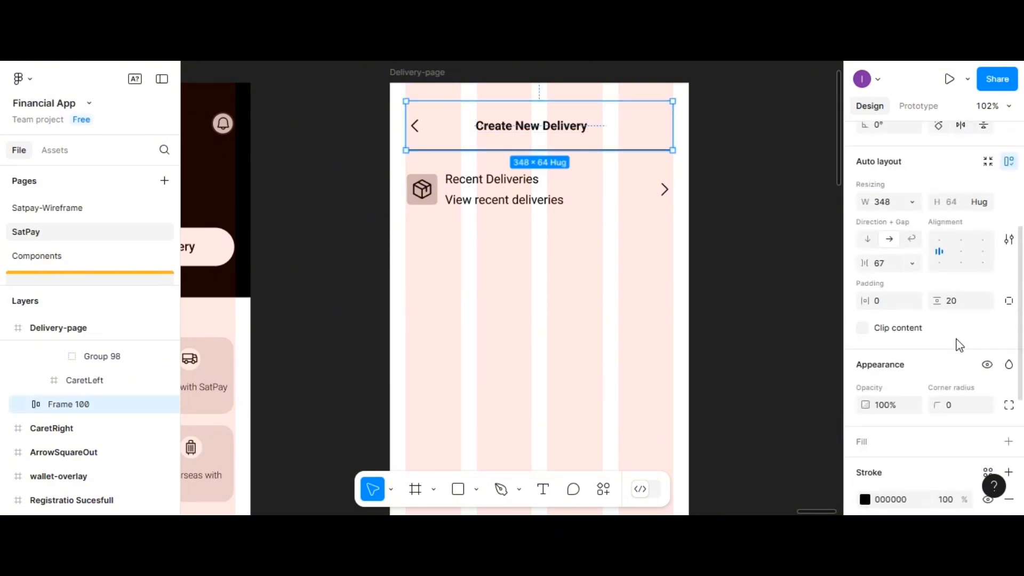
{"action": "scroll", "coordinate": [957, 352], "scroll_direction": "down", "scroll_amount": 4}
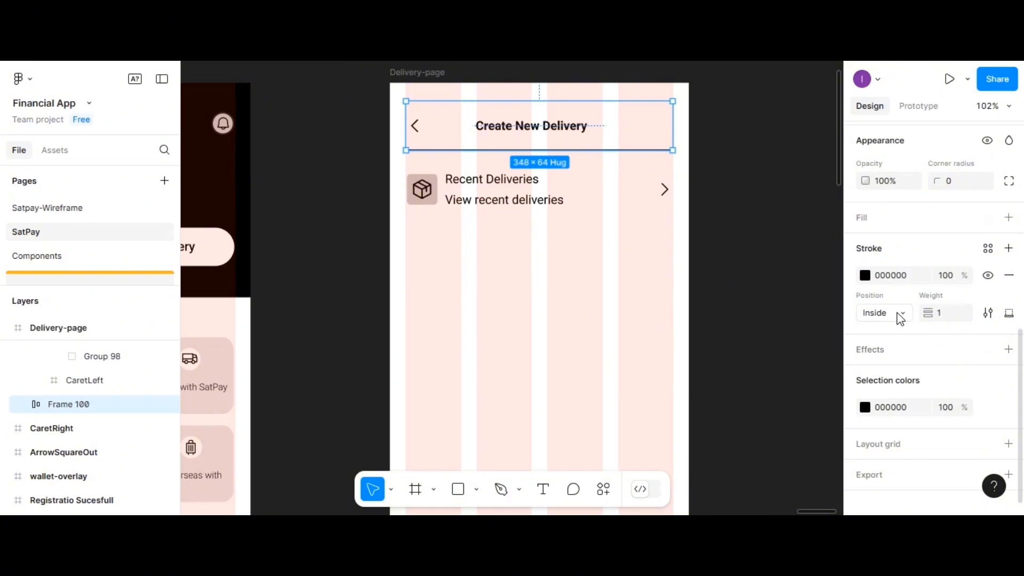
{"action": "left_click", "coordinate": [900, 316]}
{"action": "left_click", "coordinate": [903, 328]}
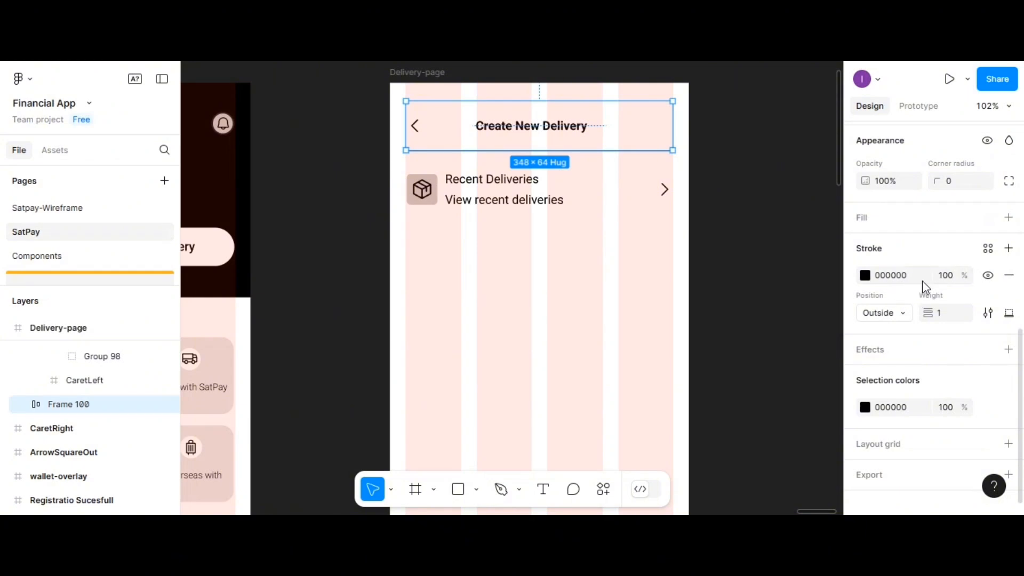
Step: Set the opacity of the header frame's stroke to 50%
{"action": "left_click", "coordinate": [946, 277]}
{"action": "type", "text": "50"}
{"action": "key", "text": "Return"}
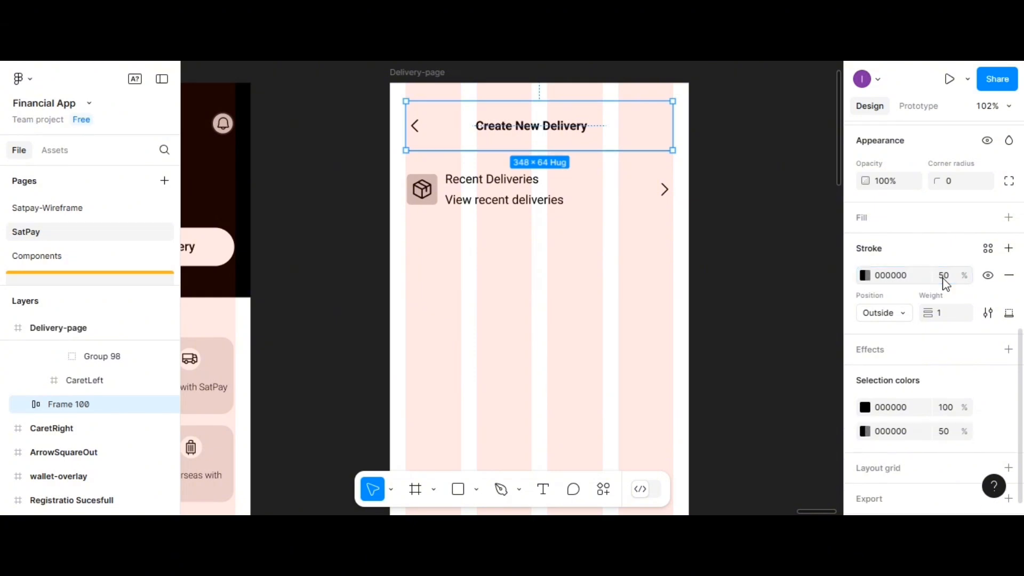
{"action": "left_click", "coordinate": [594, 279]}
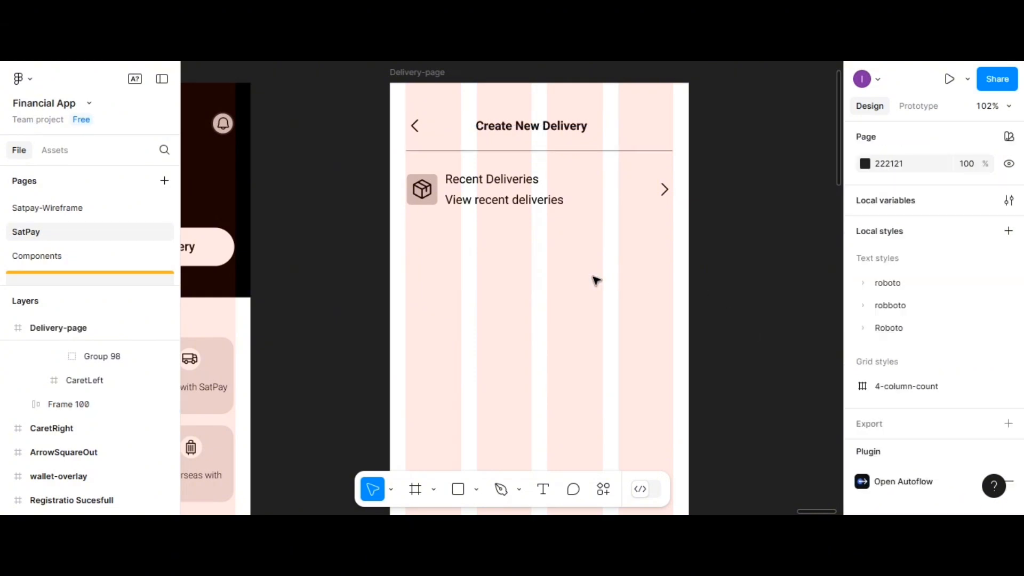
Step: Lower the stroke opacity of the "Create New Delivery" header frame to 30%
{"action": "left_click", "coordinate": [558, 154]}
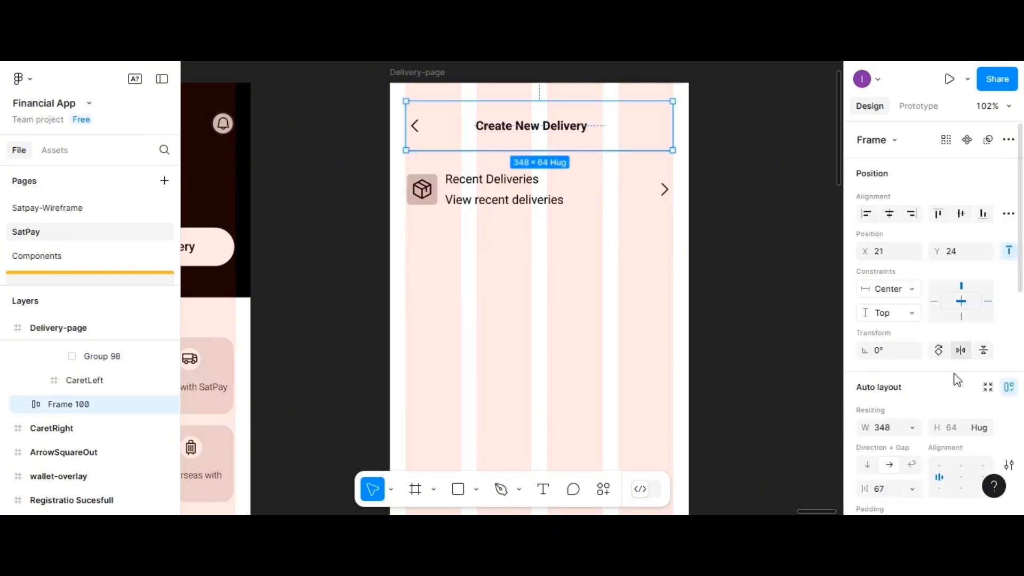
{"action": "scroll", "coordinate": [928, 394], "scroll_direction": "down", "scroll_amount": 10}
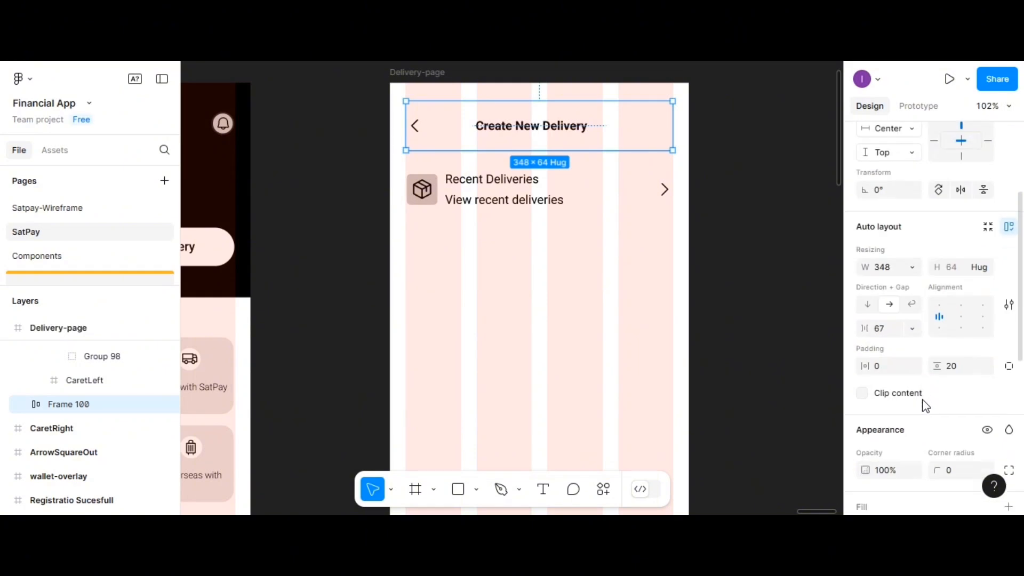
{"action": "left_click", "coordinate": [943, 276]}
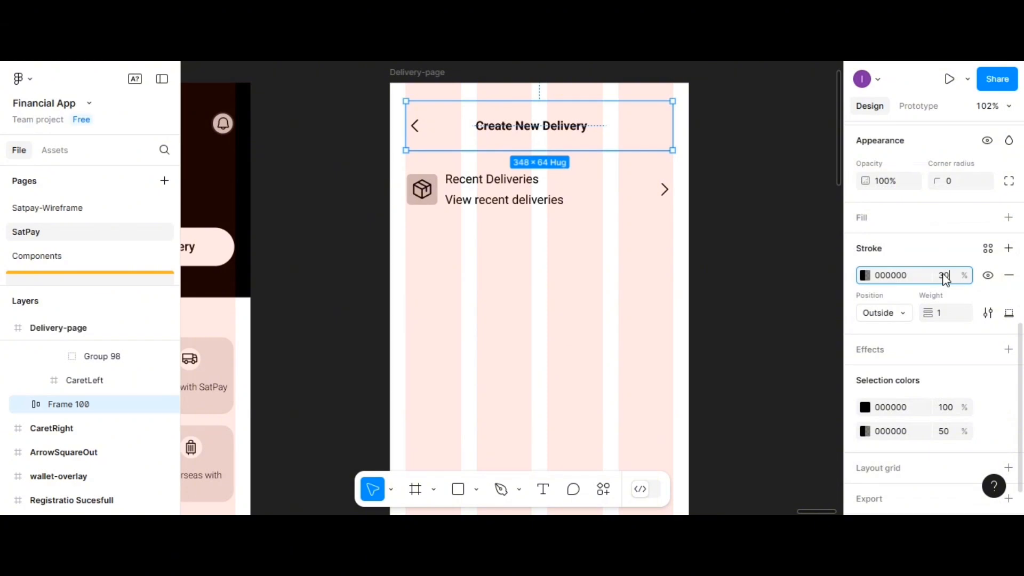
{"action": "key", "text": "Return"}
{"action": "left_click", "coordinate": [516, 288]}
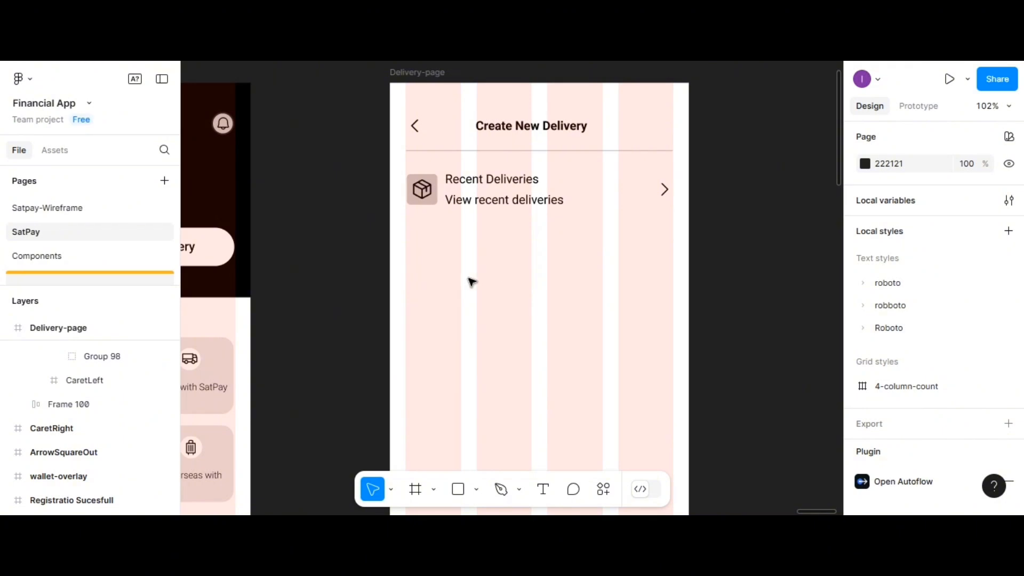
Step: Add the text label "Customer's Name" below the Recent Deliveries row on the Delivery page
{"action": "left_click", "coordinate": [542, 489]}
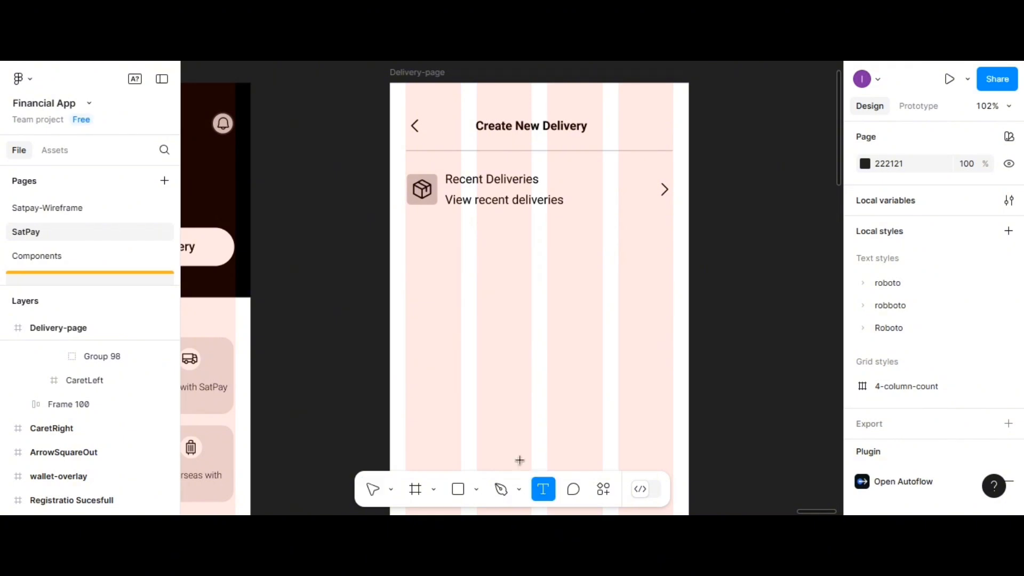
{"action": "left_click", "coordinate": [443, 240]}
{"action": "type", "text": "Cu"}
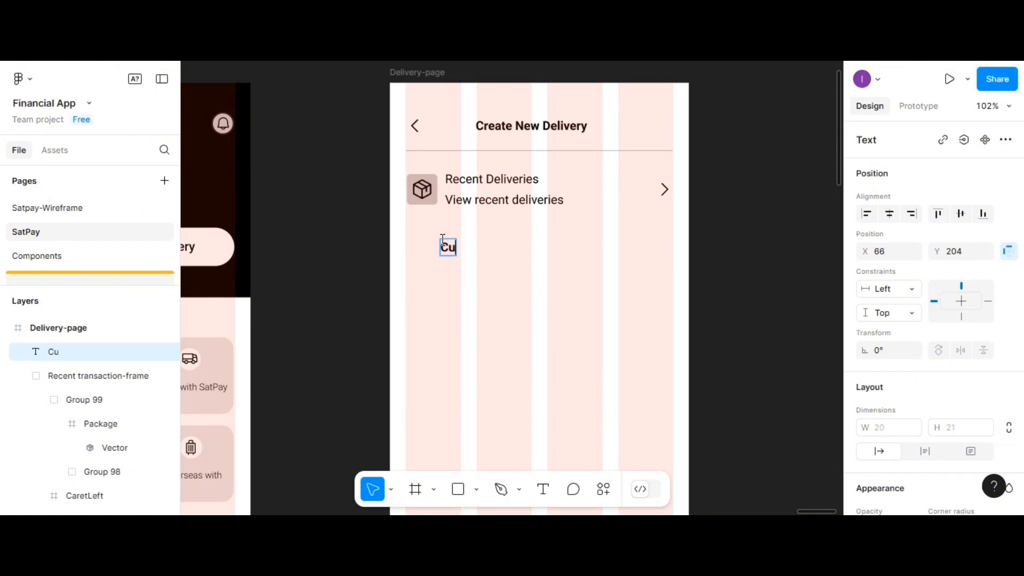
{"action": "type", "text": "stome"}
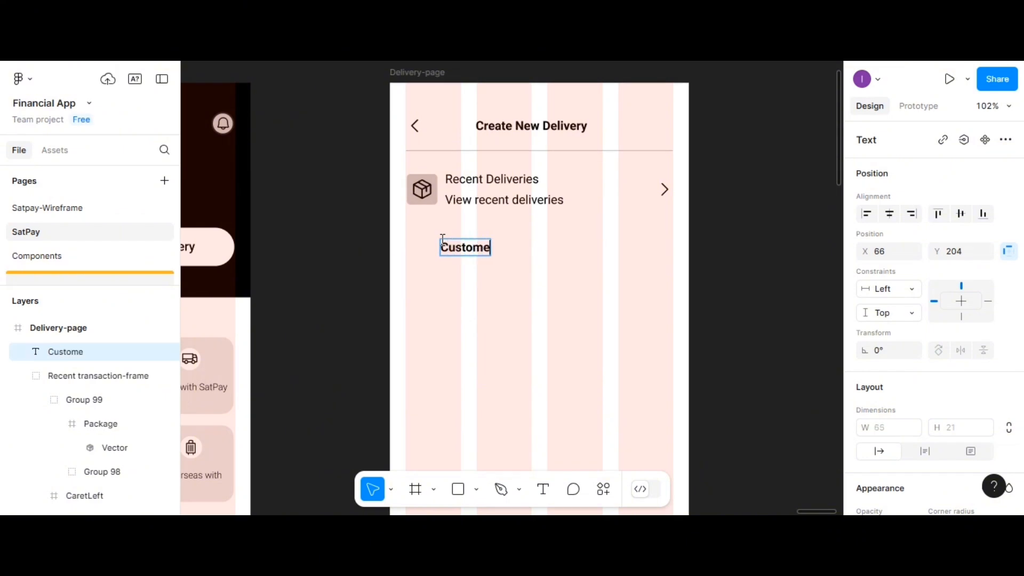
{"action": "type", "text": "r's Name"}
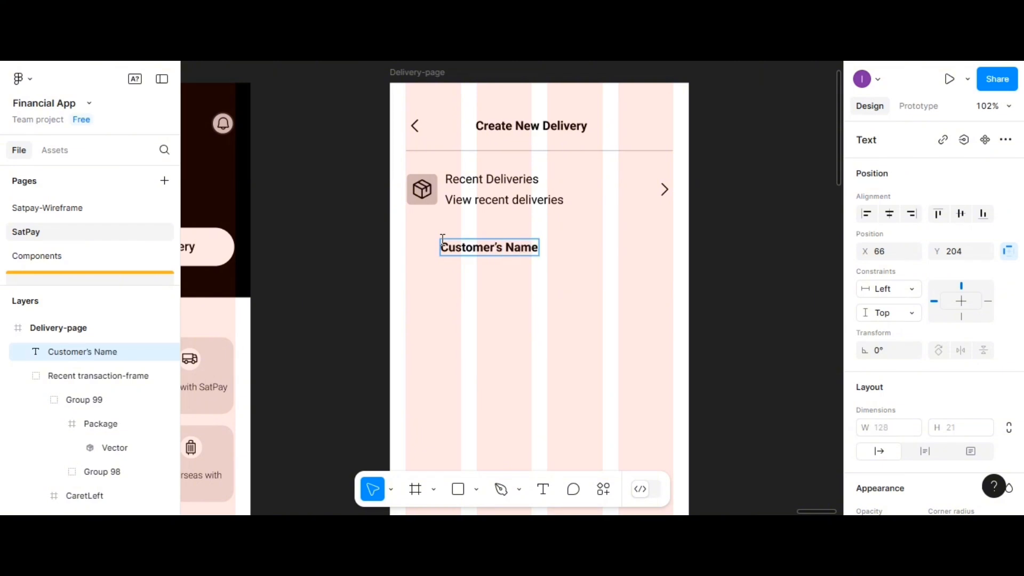
{"action": "key", "text": "Escape"}
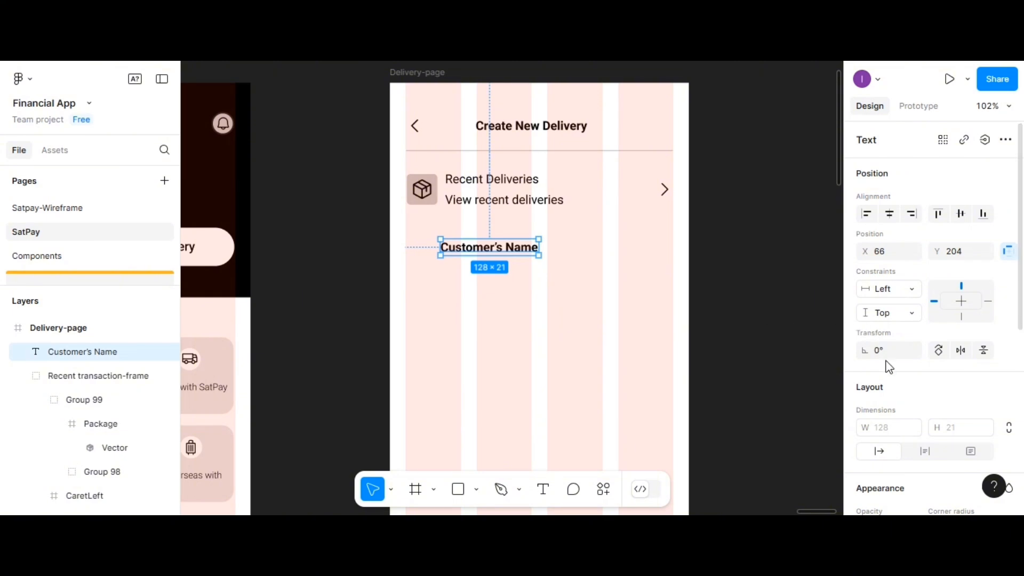
Step: Replace the bold text style of the "Customer's Name" label with robboto/14px/medium
{"action": "scroll", "coordinate": [889, 367], "scroll_direction": "down", "scroll_amount": 6}
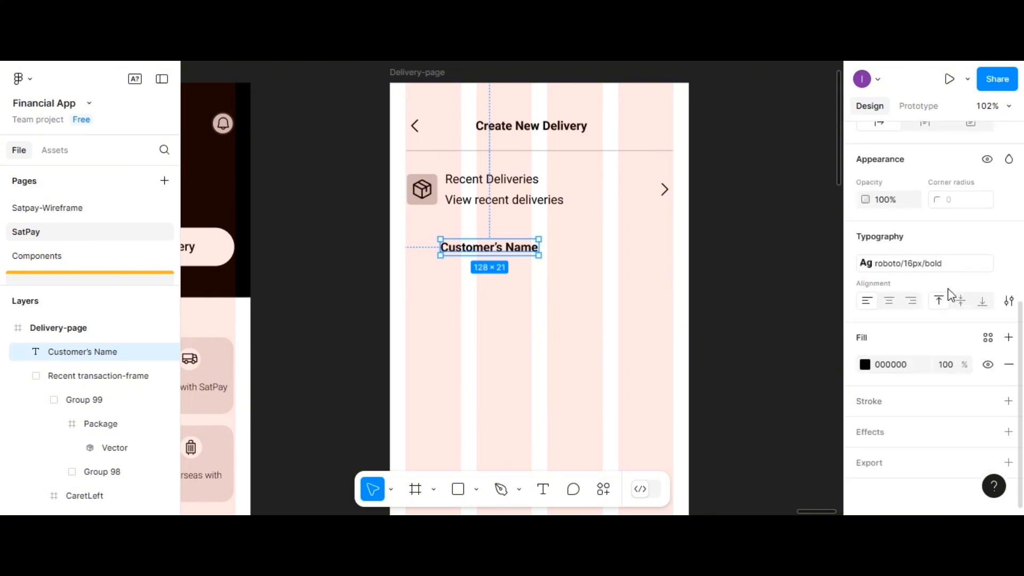
{"action": "left_click", "coordinate": [1008, 263]}
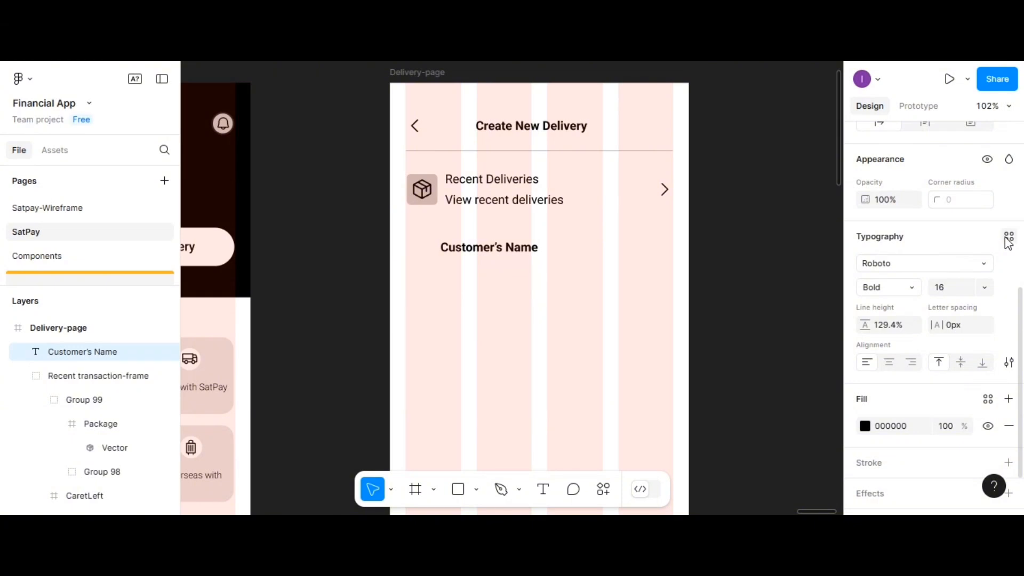
{"action": "left_click", "coordinate": [1007, 238]}
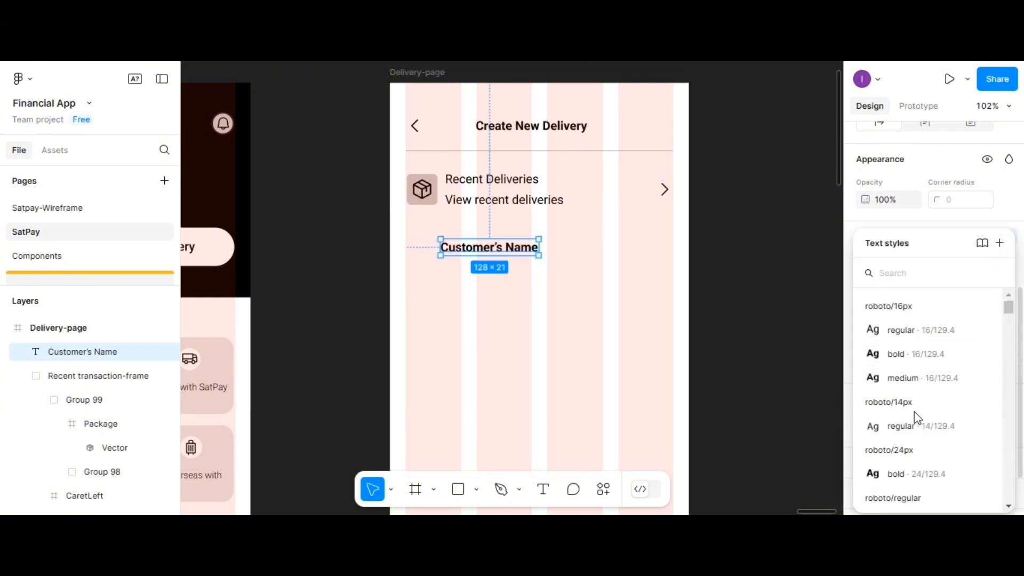
{"action": "scroll", "coordinate": [916, 417], "scroll_direction": "down", "scroll_amount": 3}
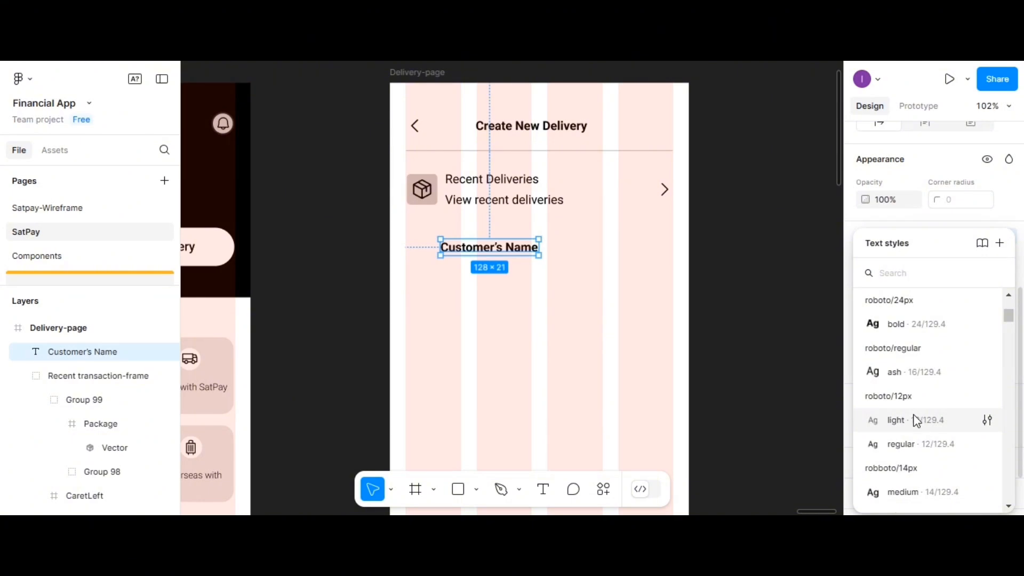
{"action": "scroll", "coordinate": [916, 421], "scroll_direction": "down", "scroll_amount": 2}
{"action": "left_click", "coordinate": [914, 418]}
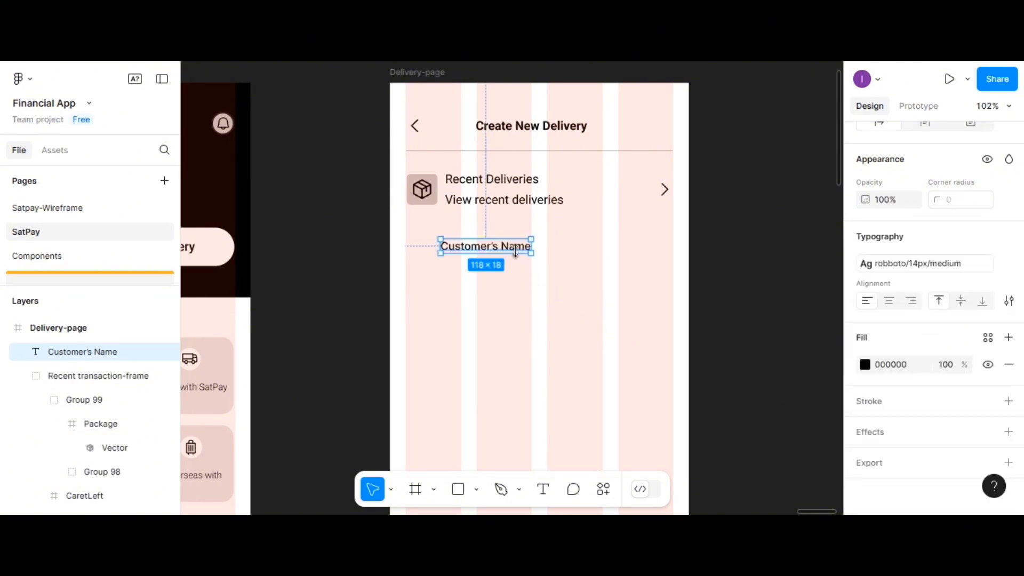
Step: Move the "Customer's Name" label near the page's left grid edge, closer to the Recent Deliveries row, and apply the Roboto/14px/semibold text style
{"action": "left_click_drag", "start_coordinate": [512, 247], "coordinate": [485, 246]}
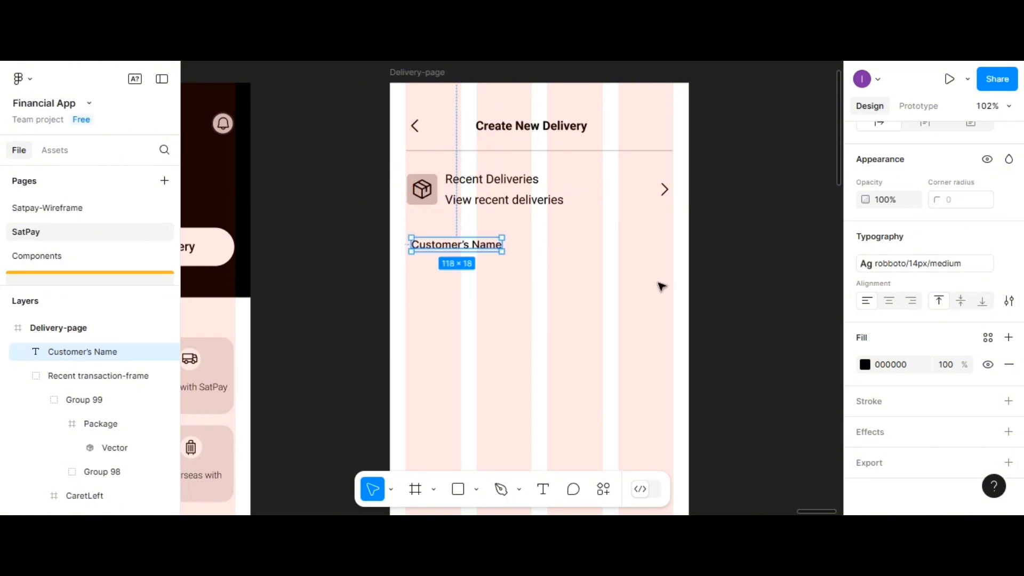
{"action": "scroll", "coordinate": [917, 348], "scroll_direction": "up", "scroll_amount": 1}
{"action": "scroll", "coordinate": [918, 348], "scroll_direction": "up", "scroll_amount": 3}
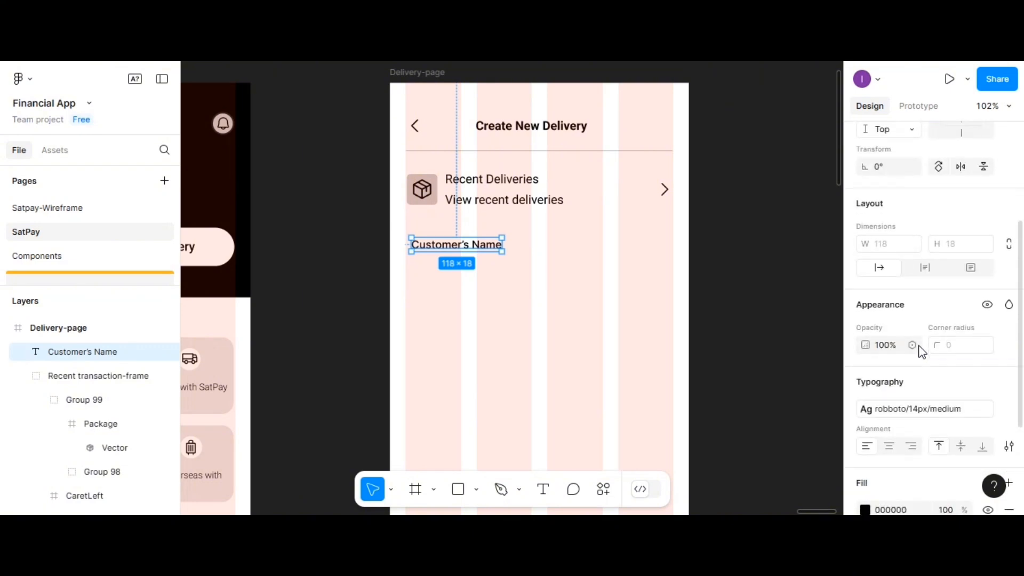
{"action": "scroll", "coordinate": [922, 352], "scroll_direction": "down", "scroll_amount": 1}
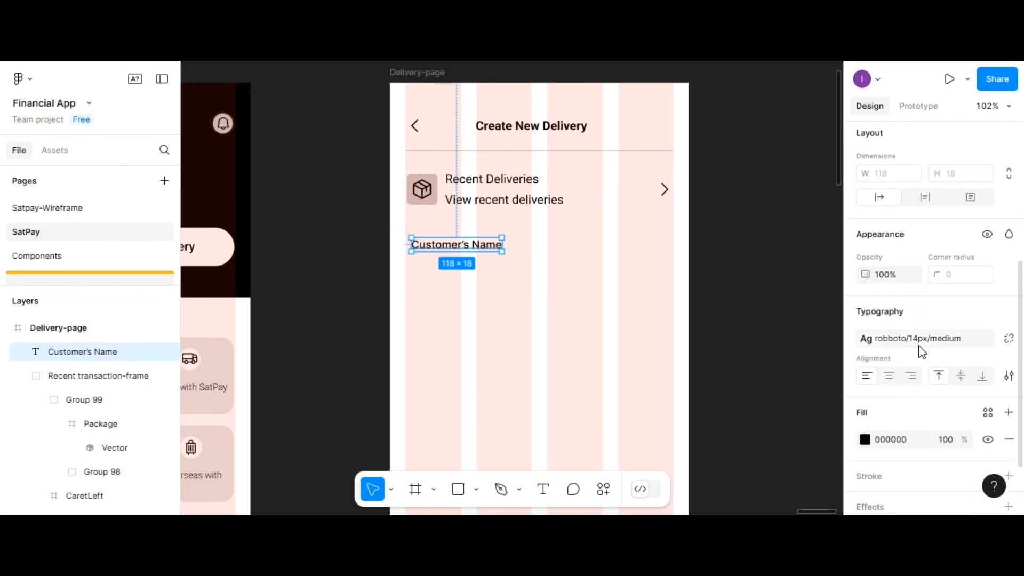
{"action": "left_click", "coordinate": [1008, 338]}
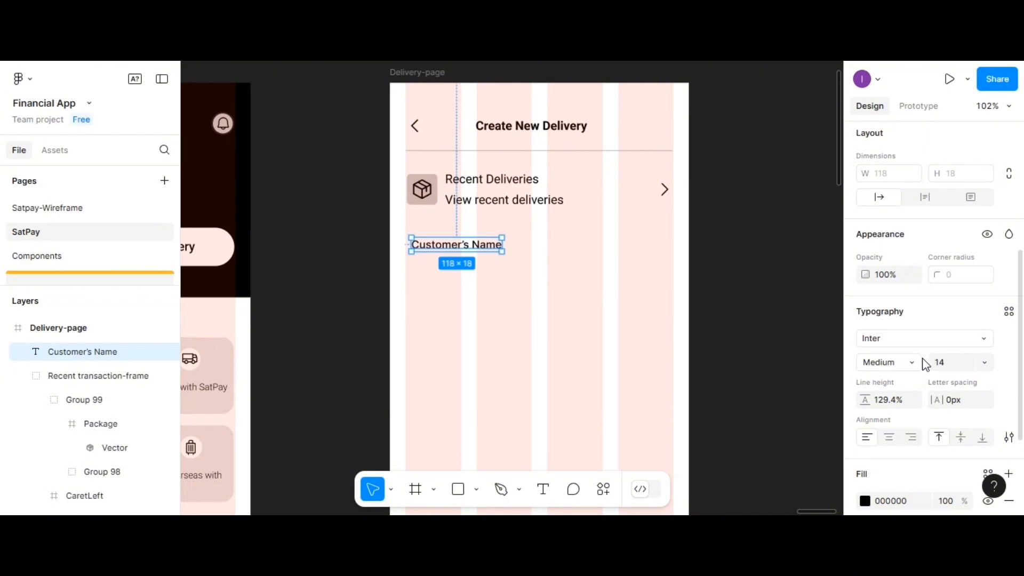
{"action": "left_click", "coordinate": [1006, 315]}
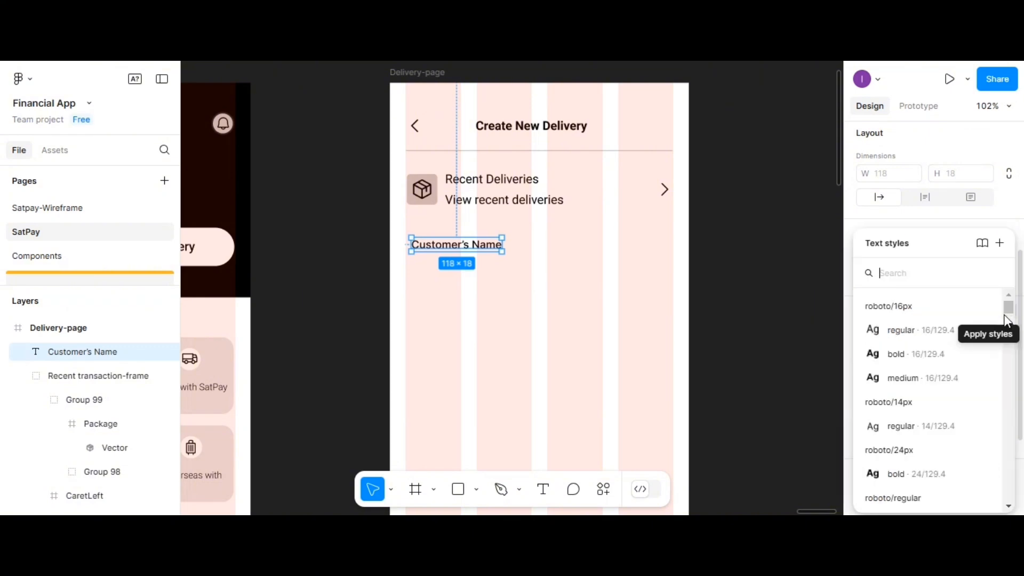
{"action": "scroll", "coordinate": [949, 370], "scroll_direction": "down", "scroll_amount": 5}
{"action": "scroll", "coordinate": [950, 379], "scroll_direction": "down", "scroll_amount": 5}
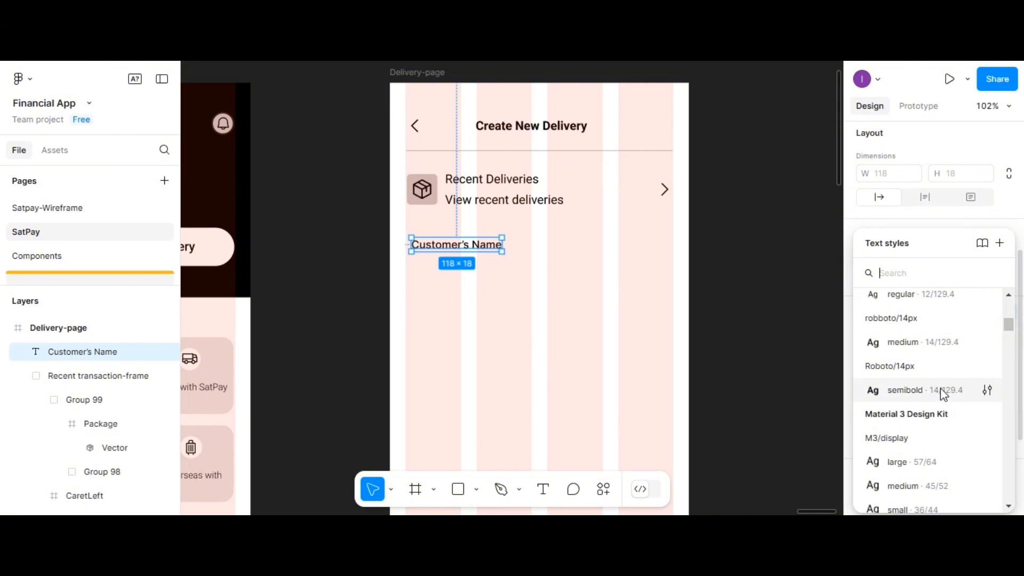
{"action": "left_click", "coordinate": [941, 389]}
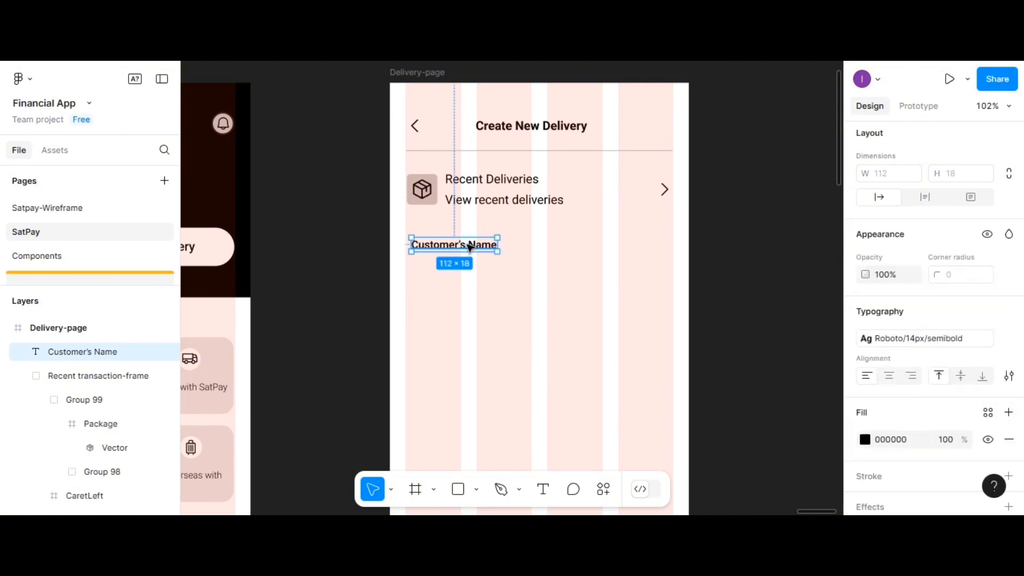
{"action": "left_click_drag", "start_coordinate": [467, 243], "coordinate": [467, 238]}
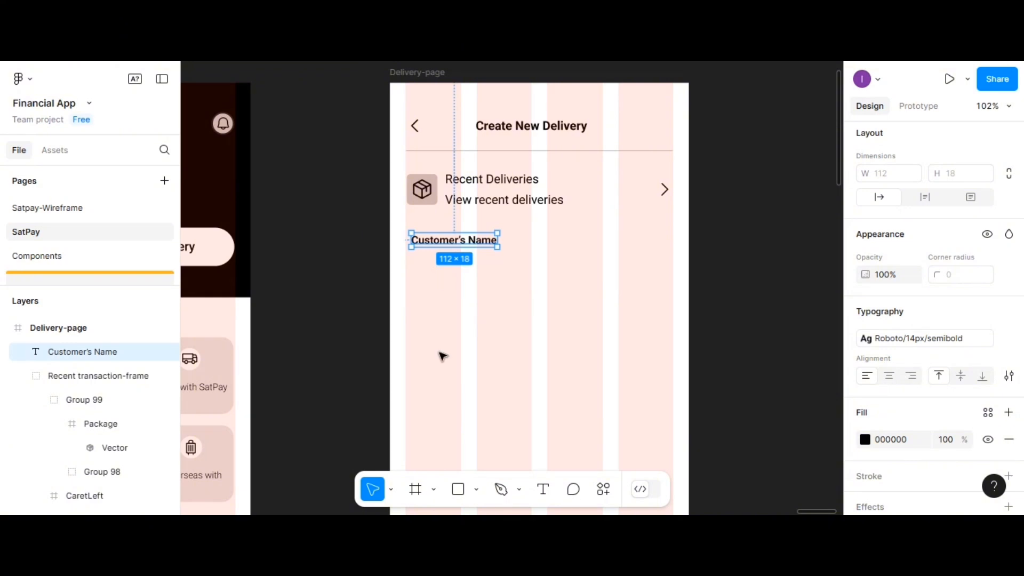
Step: Draw an input frame across the grid below the "Customer's Name" label and size it to 350 by 50
{"action": "left_click", "coordinate": [416, 489]}
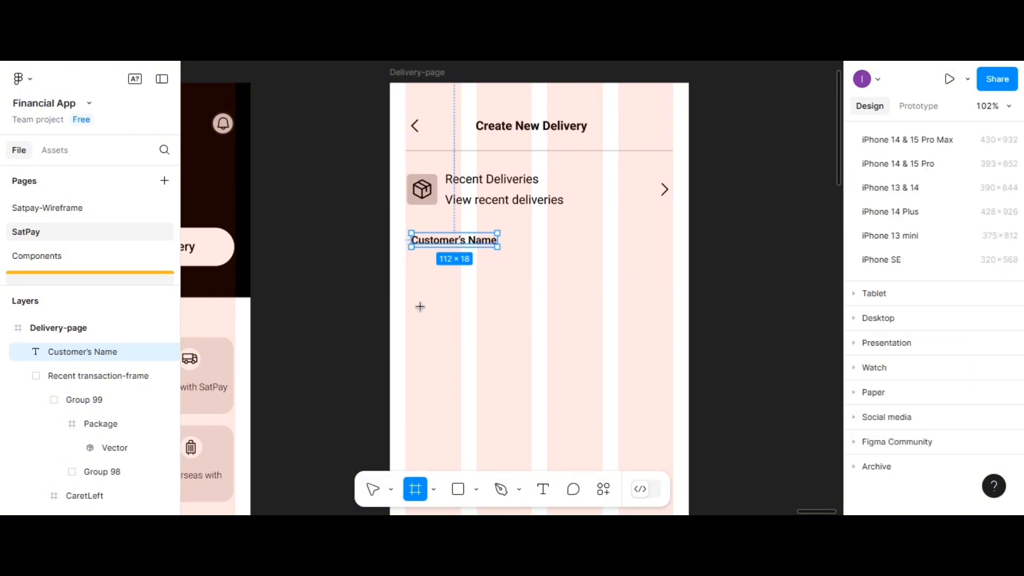
{"action": "left_click_drag", "start_coordinate": [406, 266], "coordinate": [672, 298]}
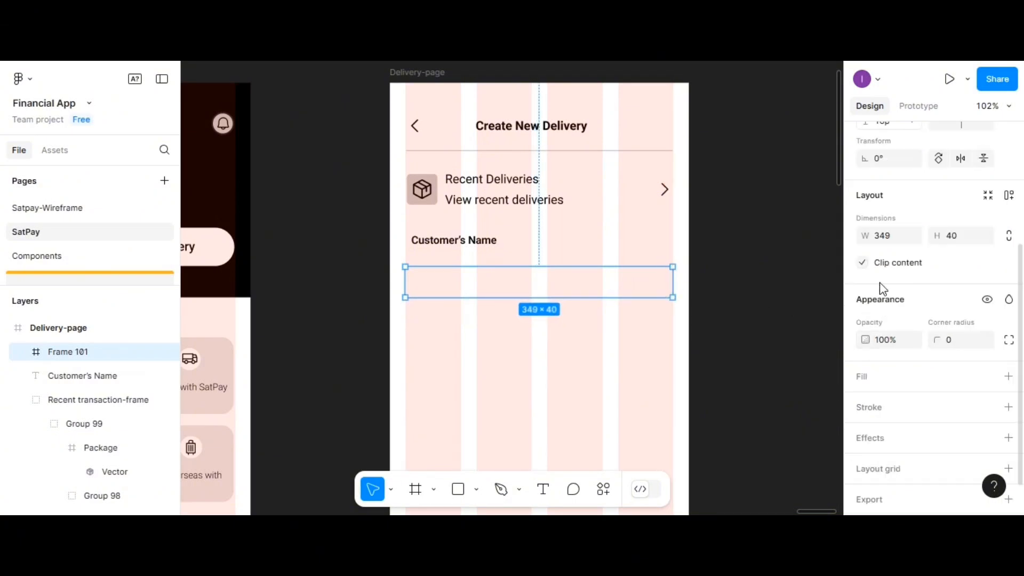
{"action": "type", "text": "350"}
{"action": "key", "text": "Return"}
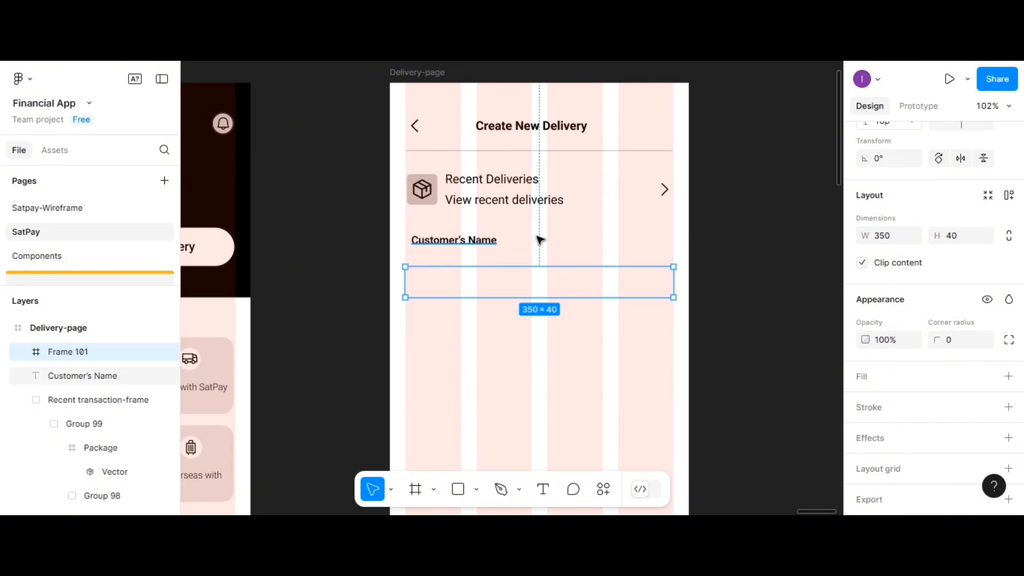
{"action": "left_click", "coordinate": [958, 240]}
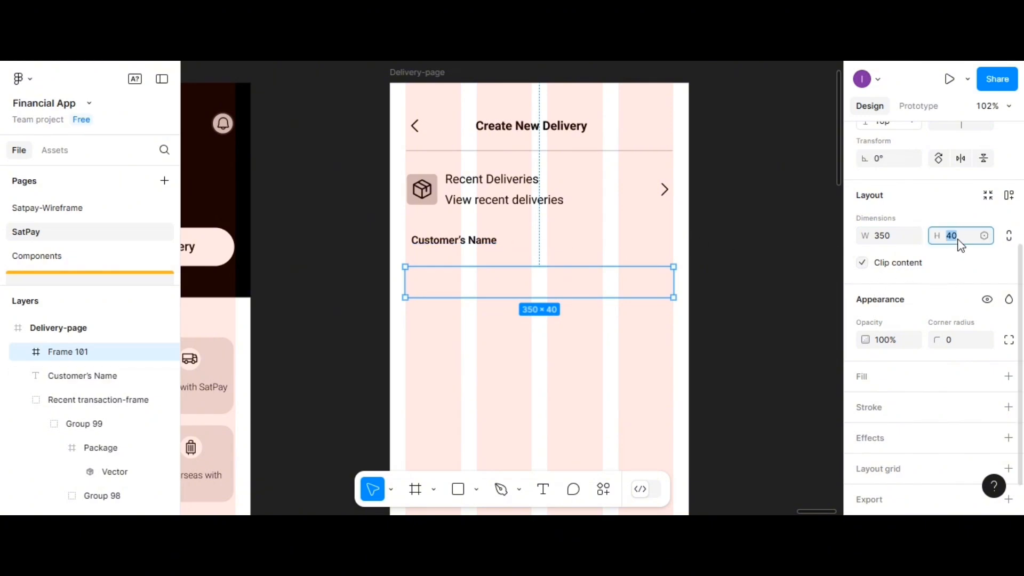
{"action": "key", "text": "Return"}
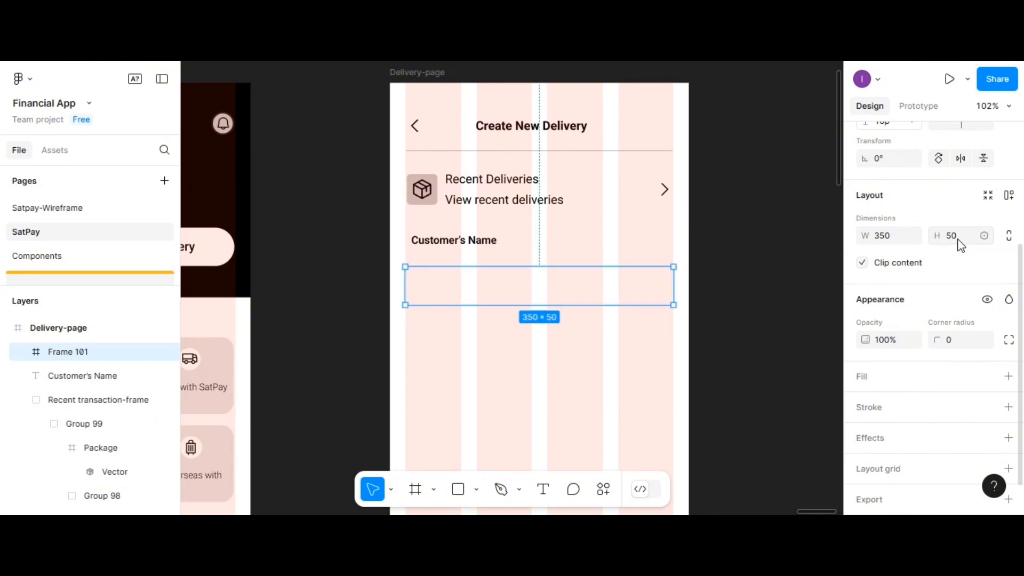
Step: Set the corner radius of the input frame below "Customer's Name" to 15
{"action": "left_click", "coordinate": [955, 343]}
{"action": "type", "text": "5"}
{"action": "key", "text": "Return"}
Step: Add a fill to the "Customer's Name" input frame and set it to the light grey page colour CAC5C5
{"action": "left_click", "coordinate": [864, 379]}
{"action": "left_click", "coordinate": [865, 405]}
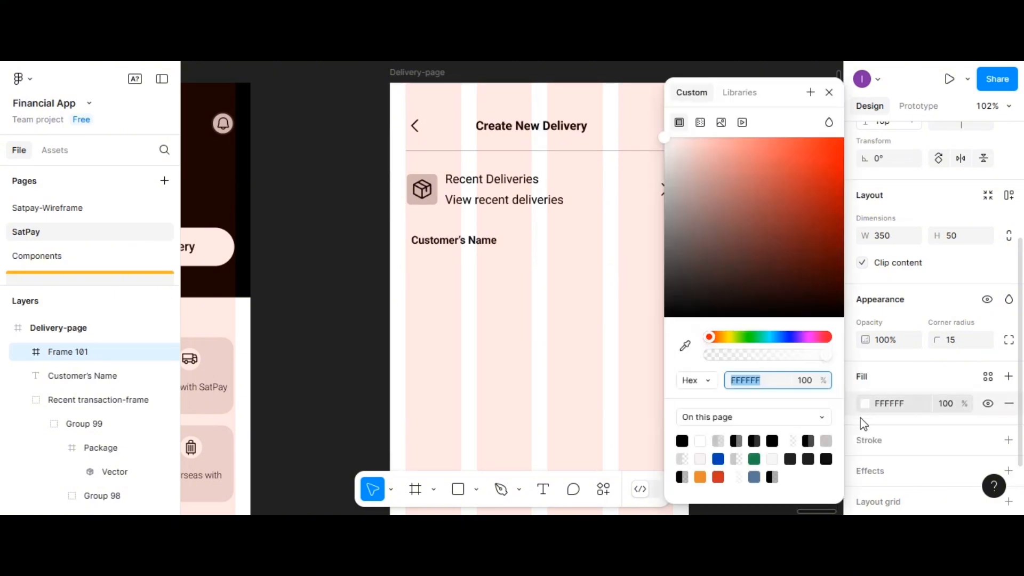
{"action": "left_click", "coordinate": [720, 440]}
{"action": "left_click", "coordinate": [826, 440]}
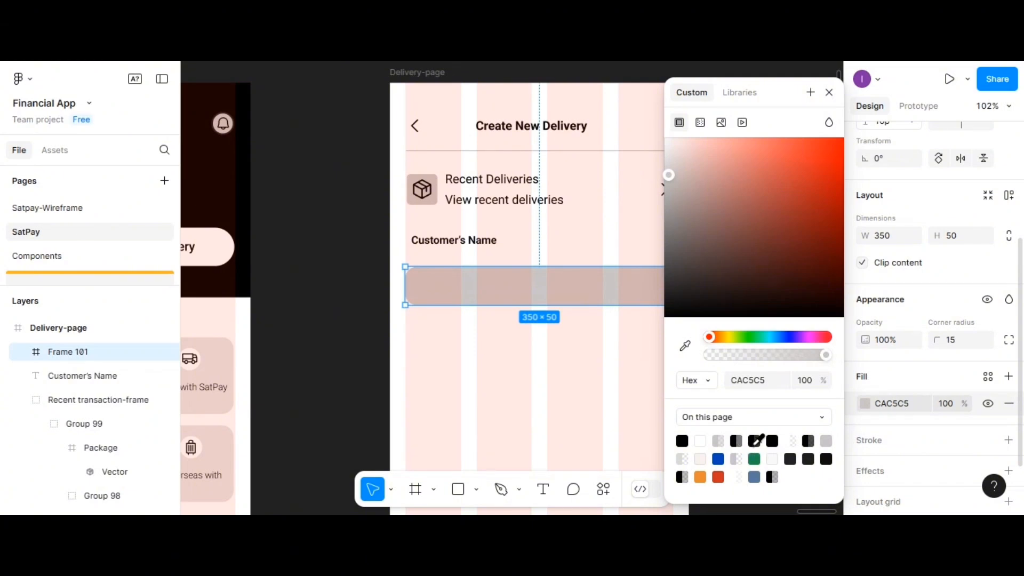
Step: Reduce the "Customer's Name" input frame's CAC5C5 fill to 50% opacity and set the frame's corner radius to 25
{"action": "left_click", "coordinate": [718, 440]}
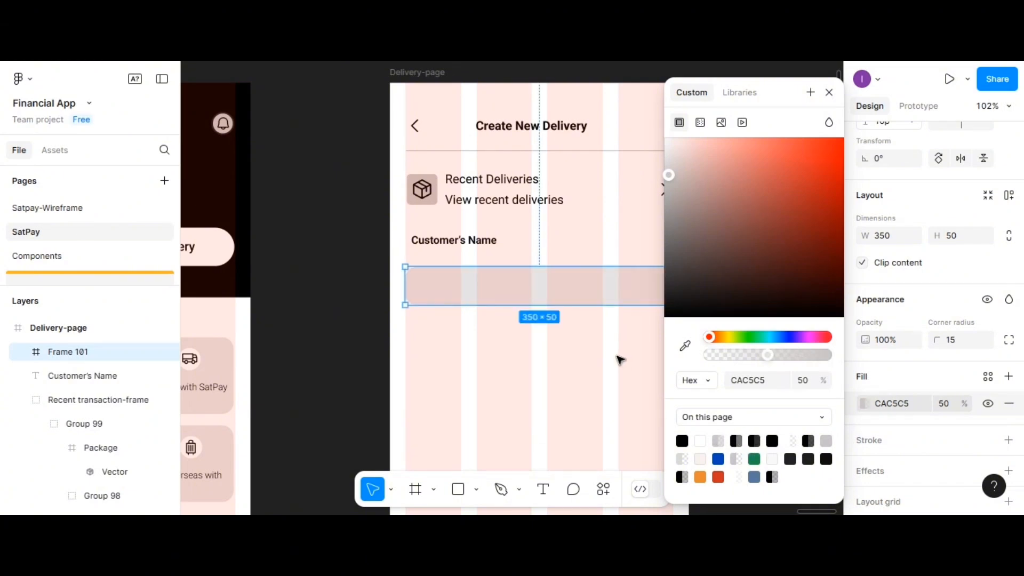
{"action": "left_click", "coordinate": [829, 92]}
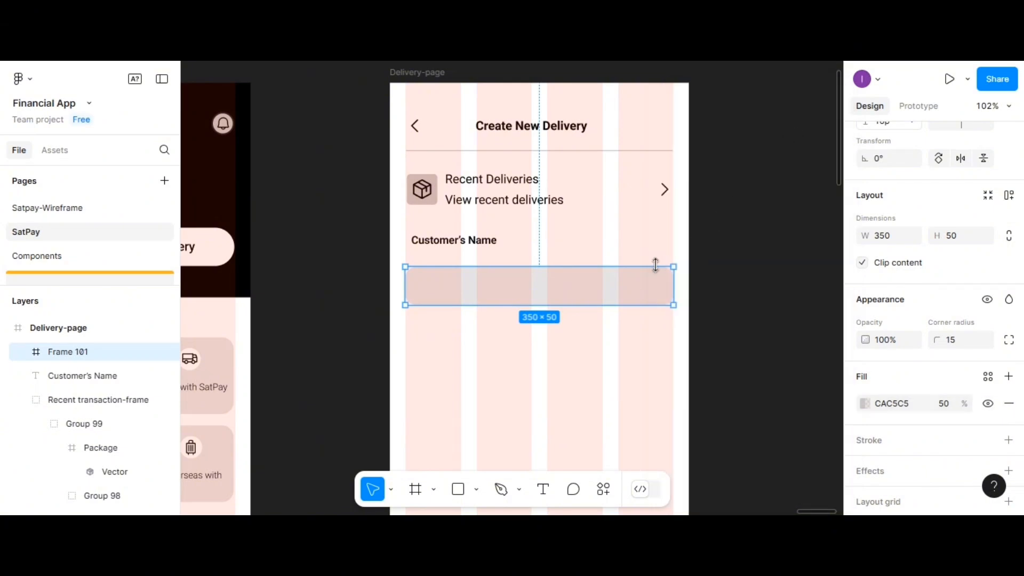
{"action": "left_click", "coordinate": [954, 344]}
{"action": "type", "text": "25"}
{"action": "key", "text": "Return"}
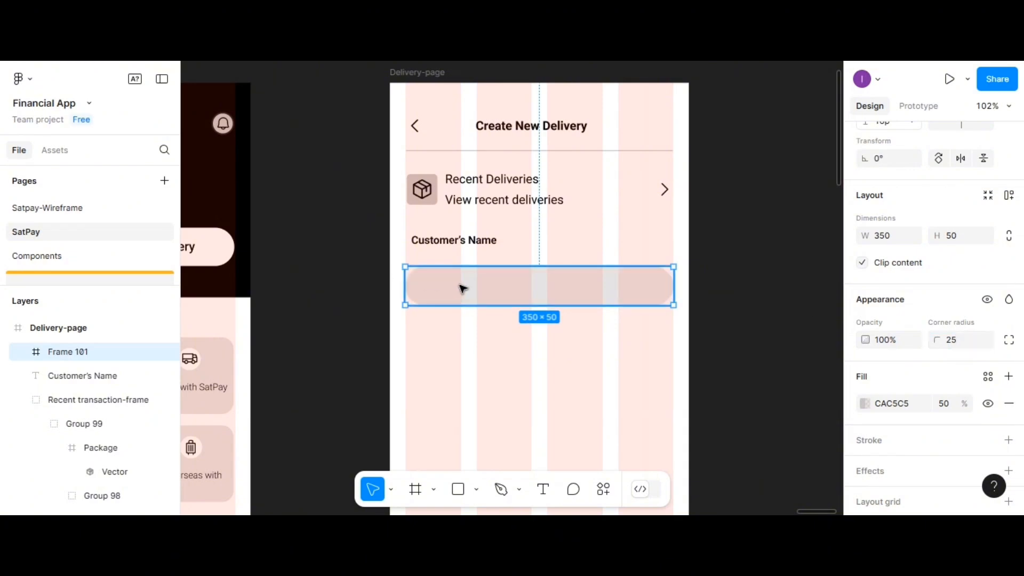
Step: Move the input frame up closer to the "Customer's Name" label and place a copy of that label inside it
{"action": "mouse_move", "coordinate": [463, 288]}
{"action": "left_mouse_down"}
{"action": "mouse_move", "coordinate": [455, 277]}
{"action": "mouse_move", "coordinate": [467, 275]}
{"action": "left_mouse_up"}
{"action": "left_click", "coordinate": [456, 244]}
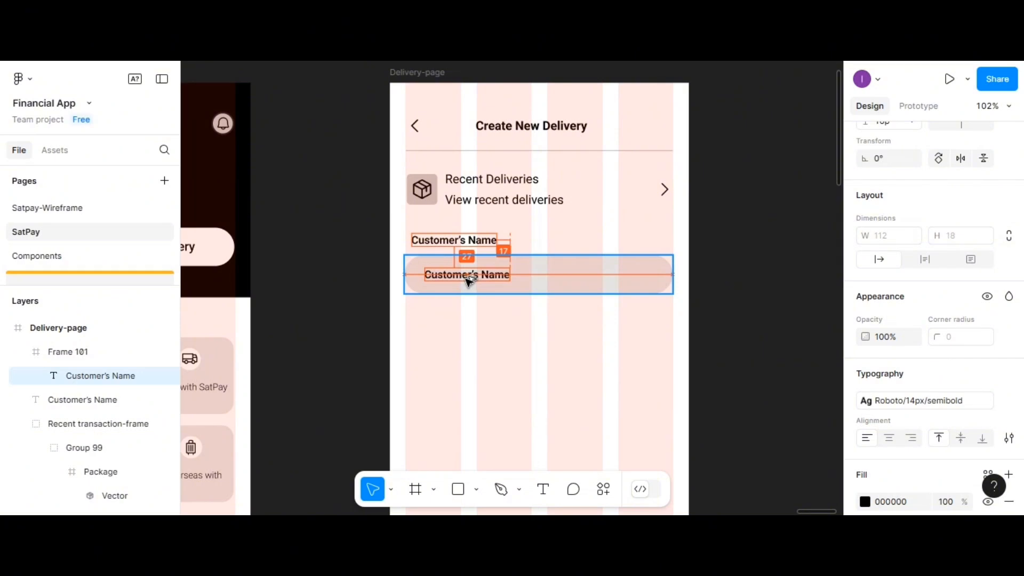
Step: Replace the text inside the input frame with the placeholder "Enter Customer's Name"
{"action": "double_click", "coordinate": [467, 277]}
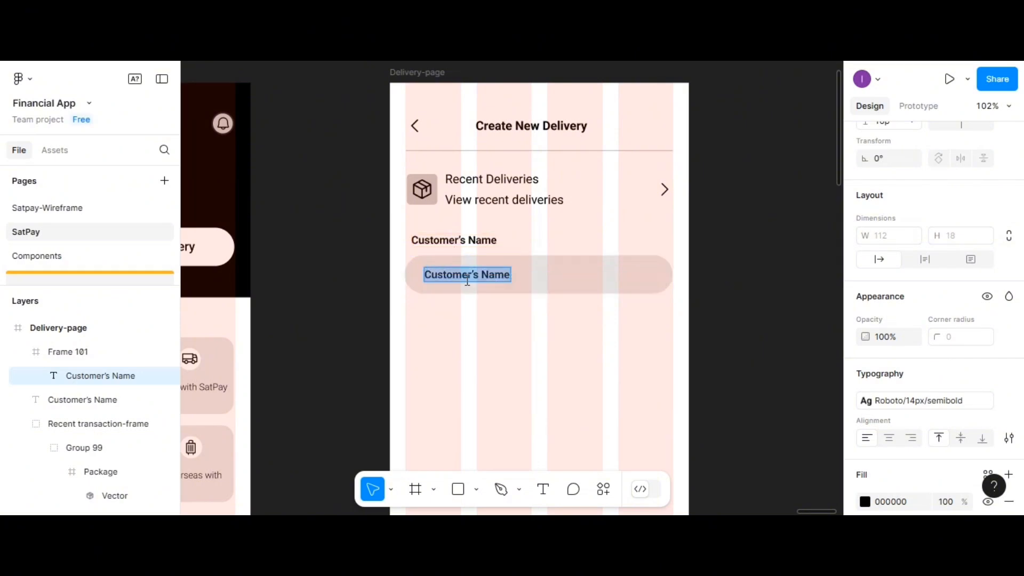
{"action": "type", "text": "Enter"}
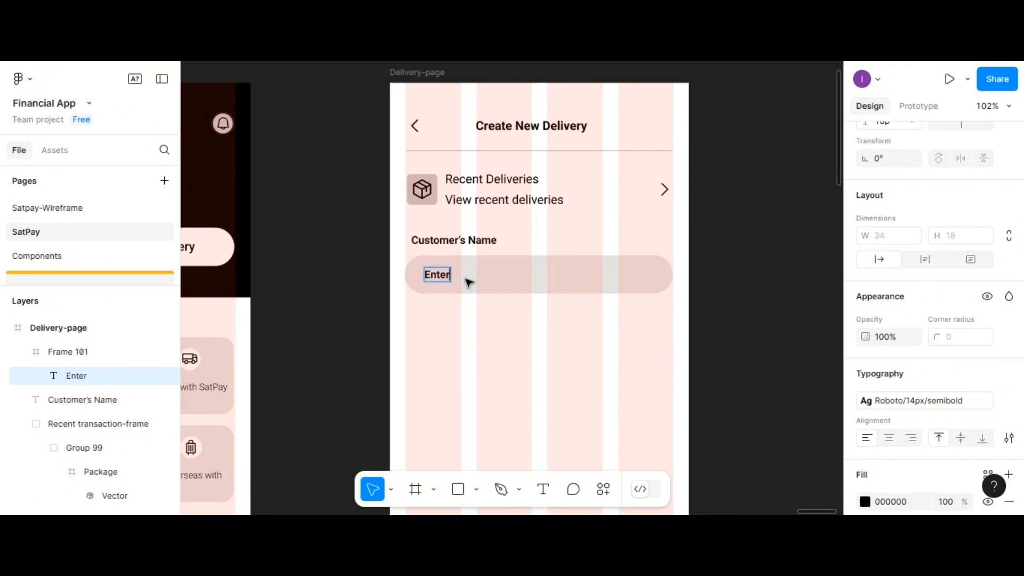
{"action": "type", "text": " Customer"}
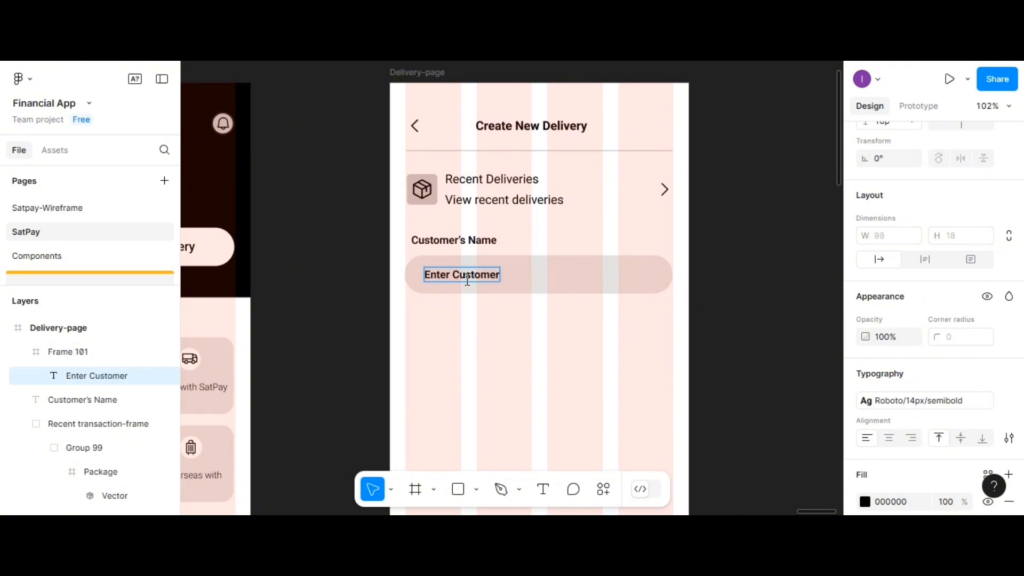
{"action": "type", "text": "'s"}
{"action": "type", "text": " N"}
{"action": "type", "text": "ma"}
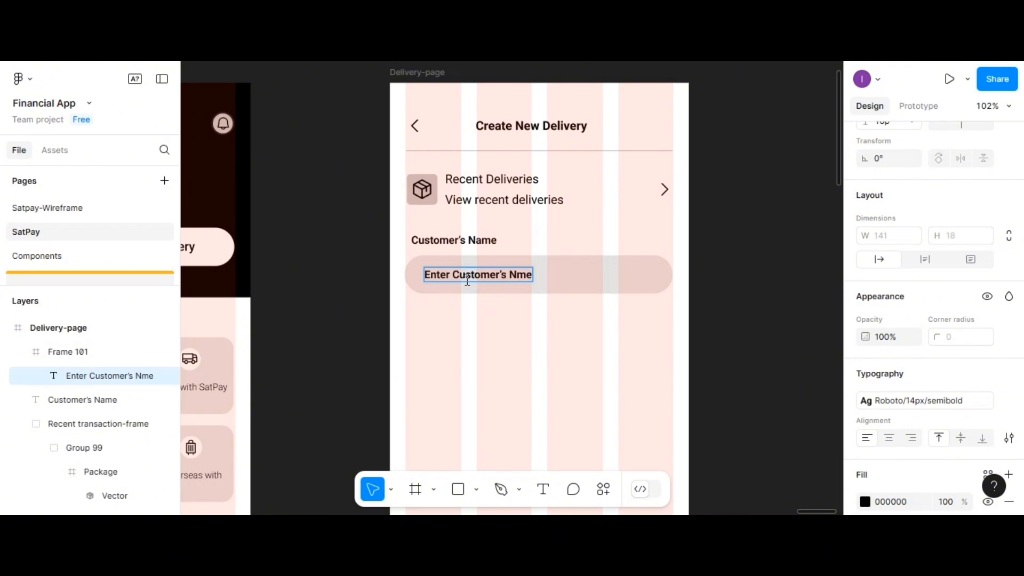
{"action": "key", "text": "BackSpace"}
{"action": "key", "text": "BackSpace"}
{"action": "type", "text": "ame"}
{"action": "key", "text": "Escape"}
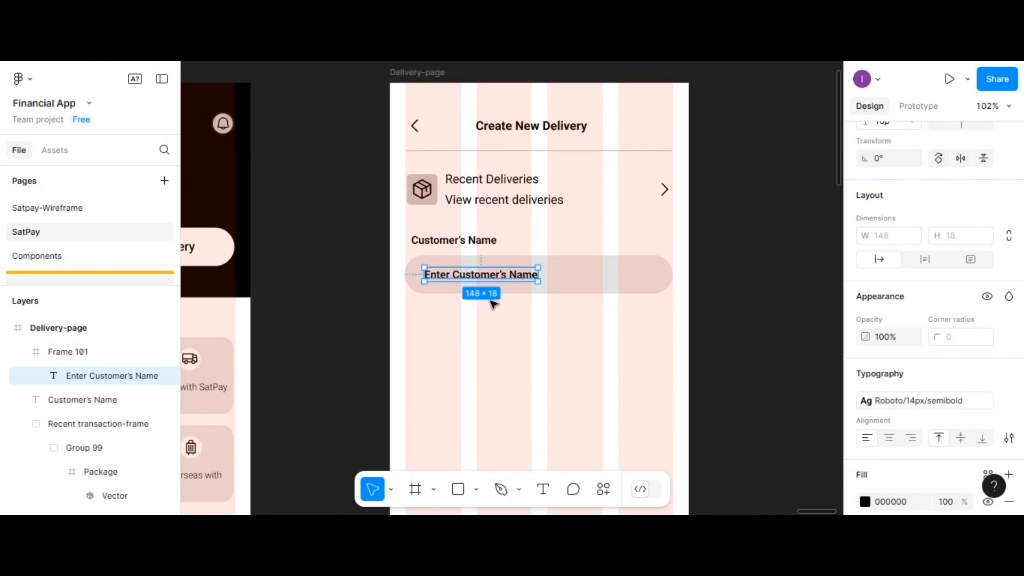
Step: Replace the semibold style of the "Enter Customer's Name" placeholder with the roboto/14px/regular text style
{"action": "scroll", "coordinate": [955, 395], "scroll_direction": "down", "scroll_amount": 3}
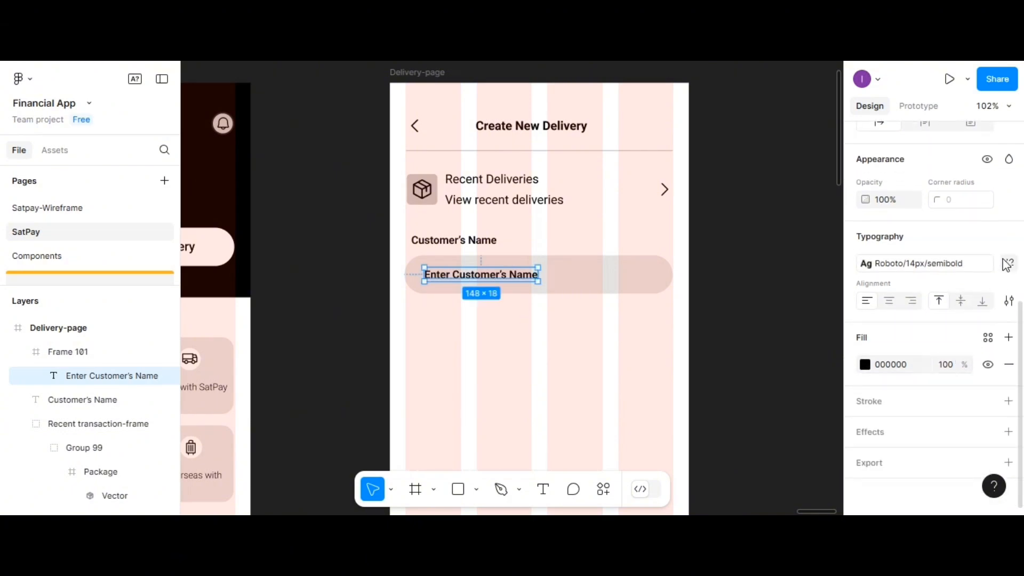
{"action": "left_click", "coordinate": [1009, 264]}
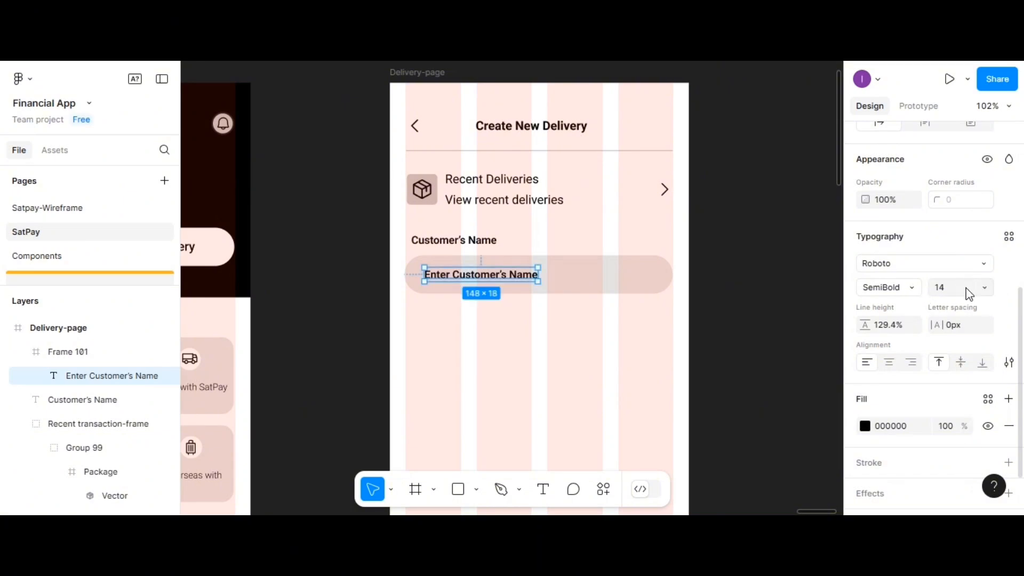
{"action": "left_click", "coordinate": [1010, 241]}
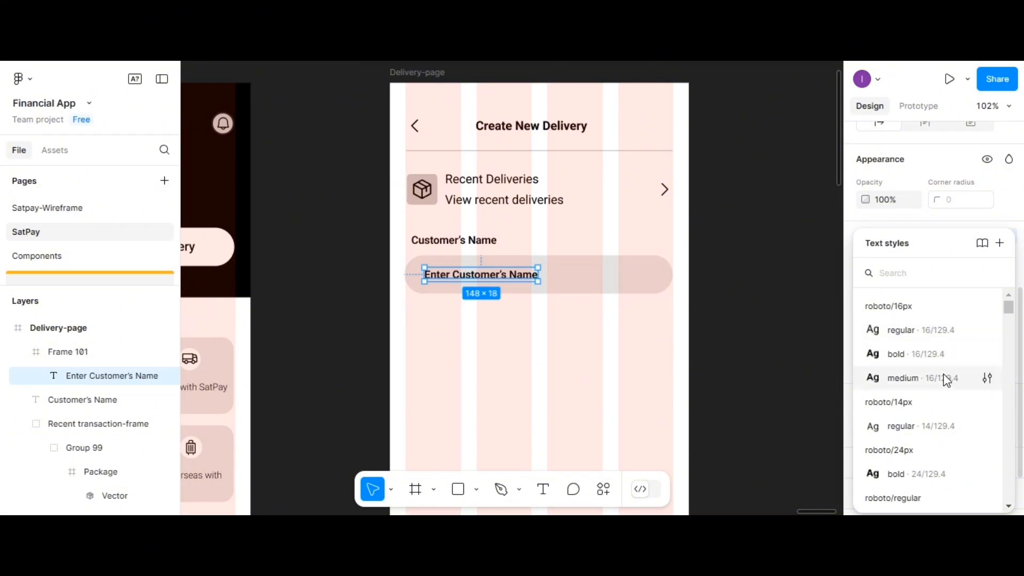
{"action": "scroll", "coordinate": [941, 377], "scroll_direction": "down", "scroll_amount": 2}
{"action": "left_click", "coordinate": [930, 353]}
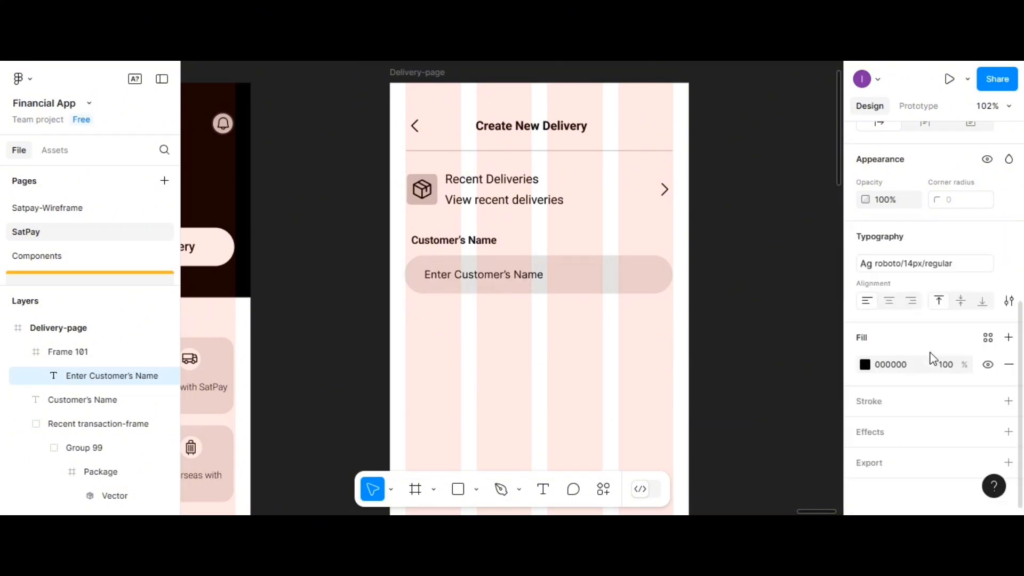
Step: Set the fill opacity of the "Enter Customer's Name" placeholder text to 70%
{"action": "left_click", "coordinate": [949, 367]}
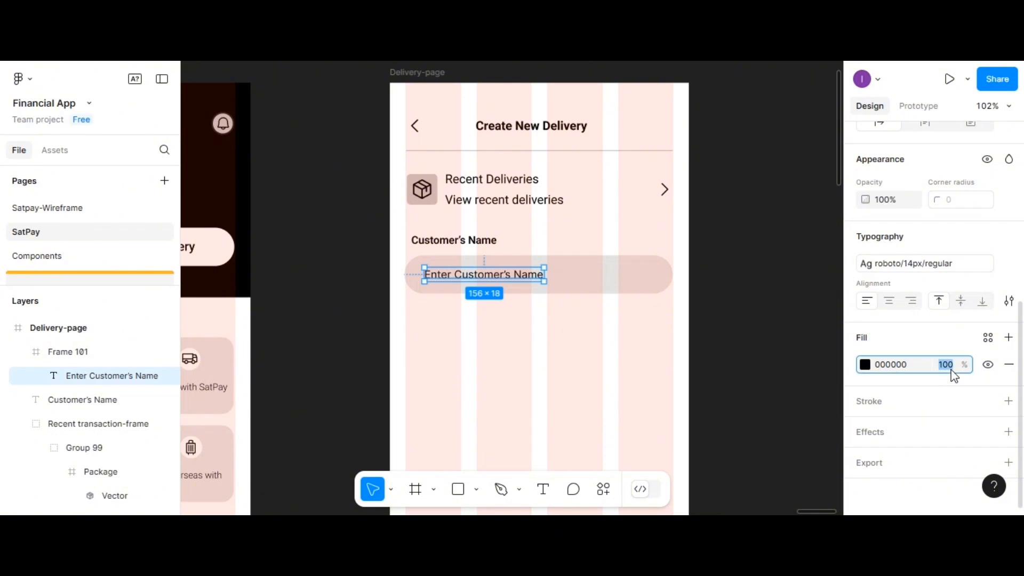
{"action": "type", "text": "70"}
{"action": "key", "text": "Return"}
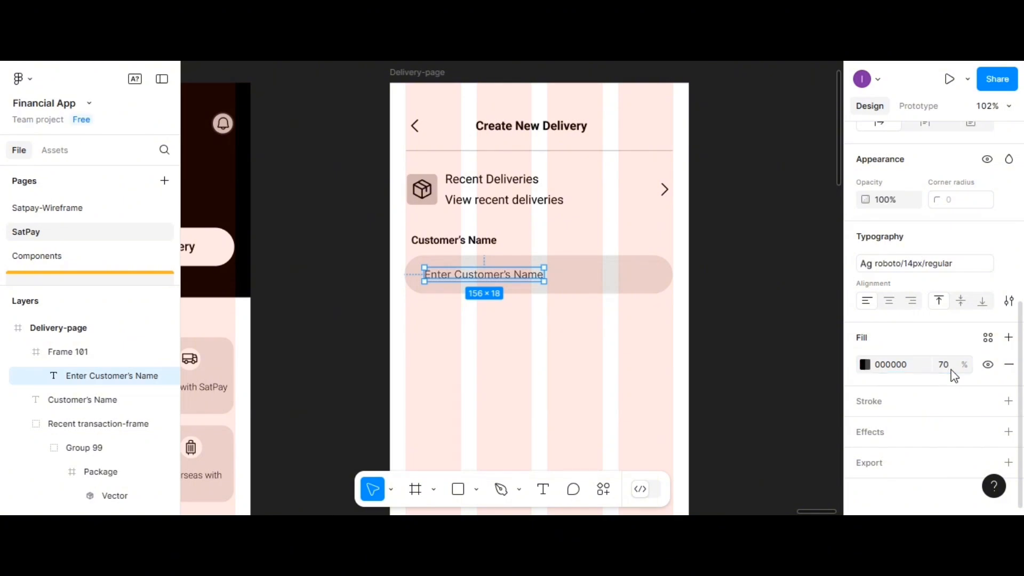
Step: Center the placeholder text vertically in the input frame and set its X position to 20
{"action": "scroll", "coordinate": [918, 211], "scroll_direction": "up", "scroll_amount": 3}
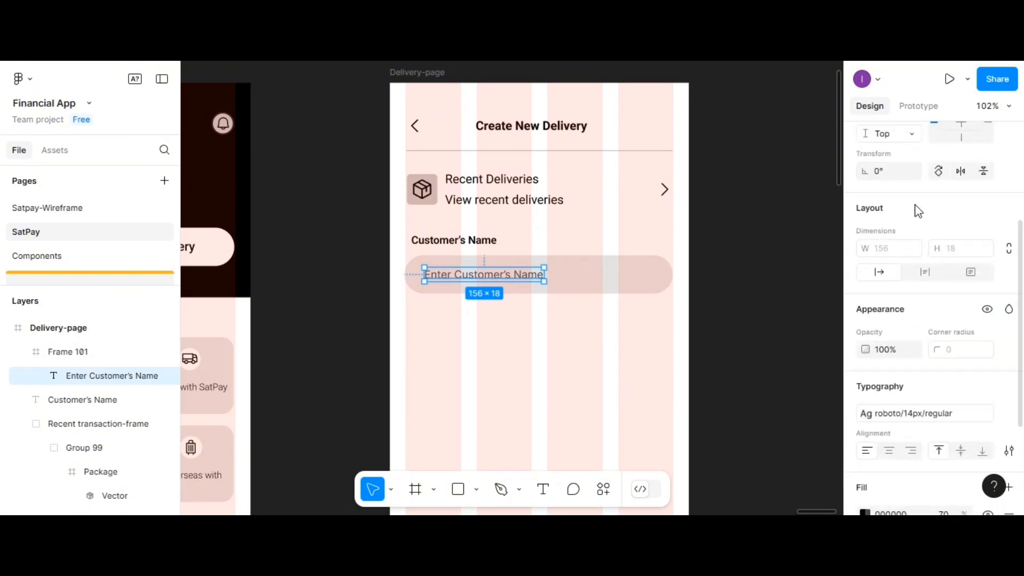
{"action": "scroll", "coordinate": [912, 197], "scroll_direction": "up", "scroll_amount": 4}
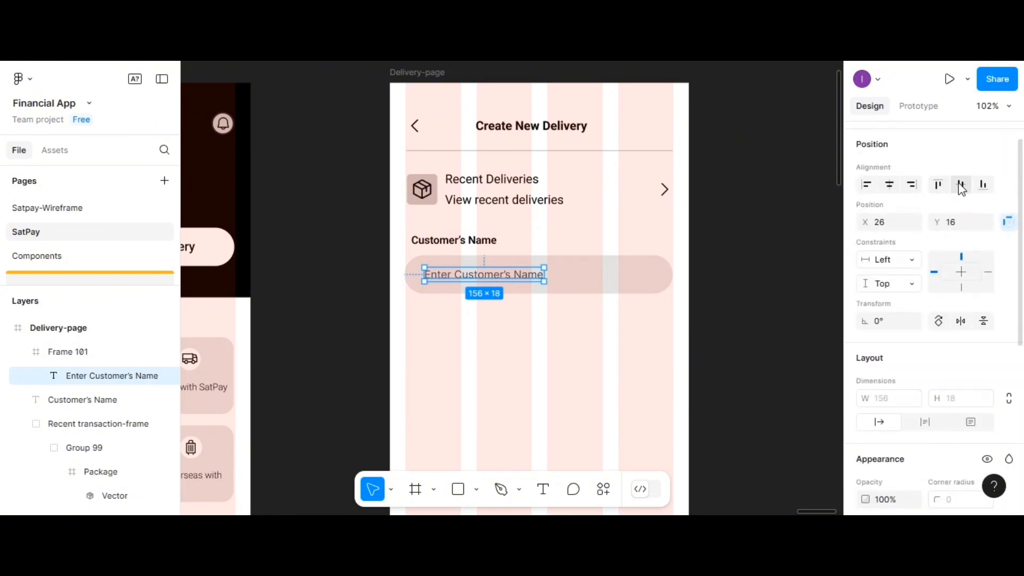
{"action": "left_click", "coordinate": [961, 185]}
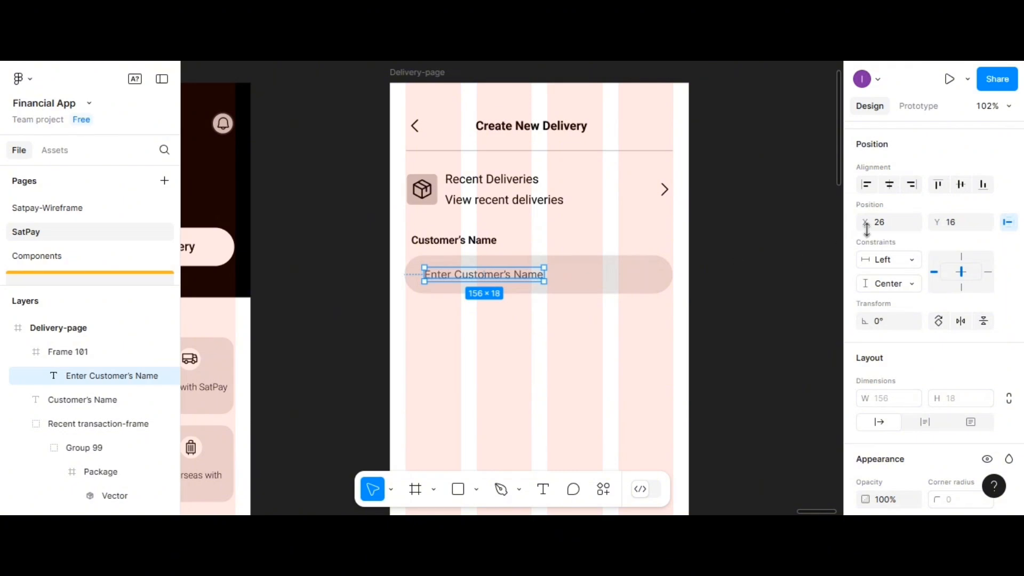
{"action": "left_click", "coordinate": [887, 226]}
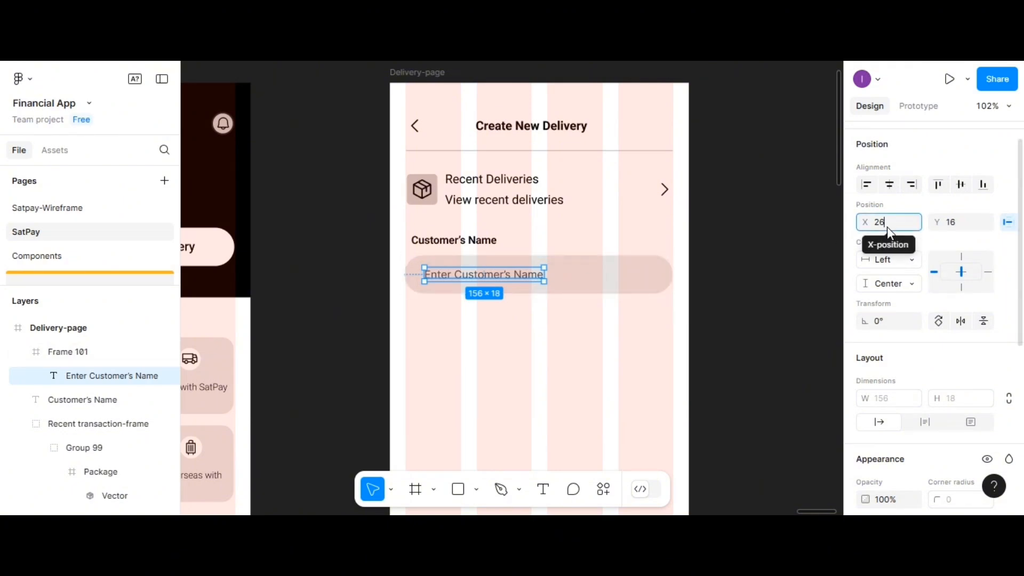
{"action": "double_click", "coordinate": [887, 226]}
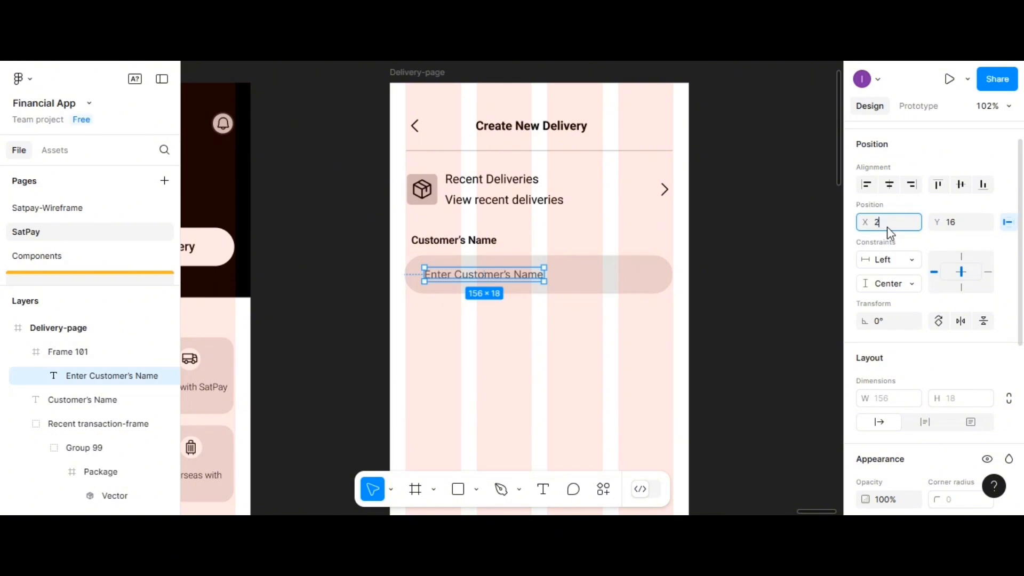
{"action": "key", "text": "Return"}
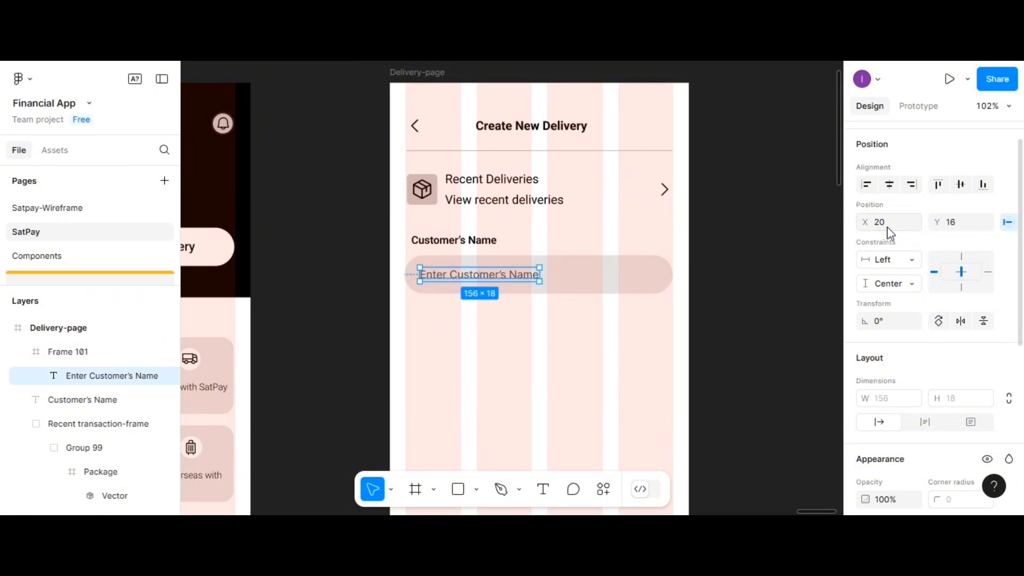
{"action": "left_click", "coordinate": [463, 354]}
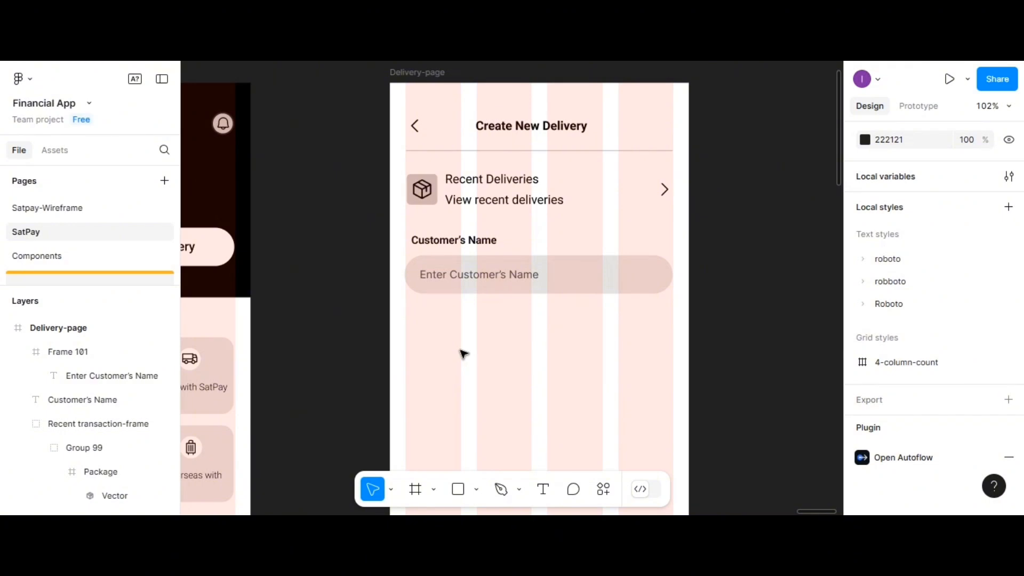
Step: Duplicate the "Customer's Name" label together with its input frame and place the copy directly below the original field
{"action": "scroll", "coordinate": [463, 355], "scroll_direction": "up", "scroll_amount": 1}
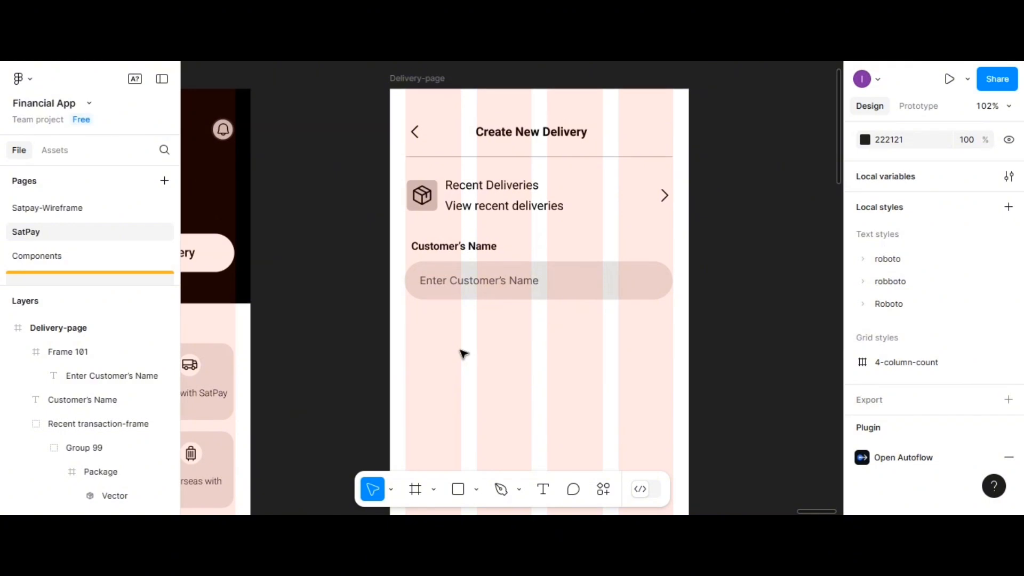
{"action": "left_click", "coordinate": [458, 252]}
{"action": "left_click", "coordinate": [467, 278], "text": "shift"}
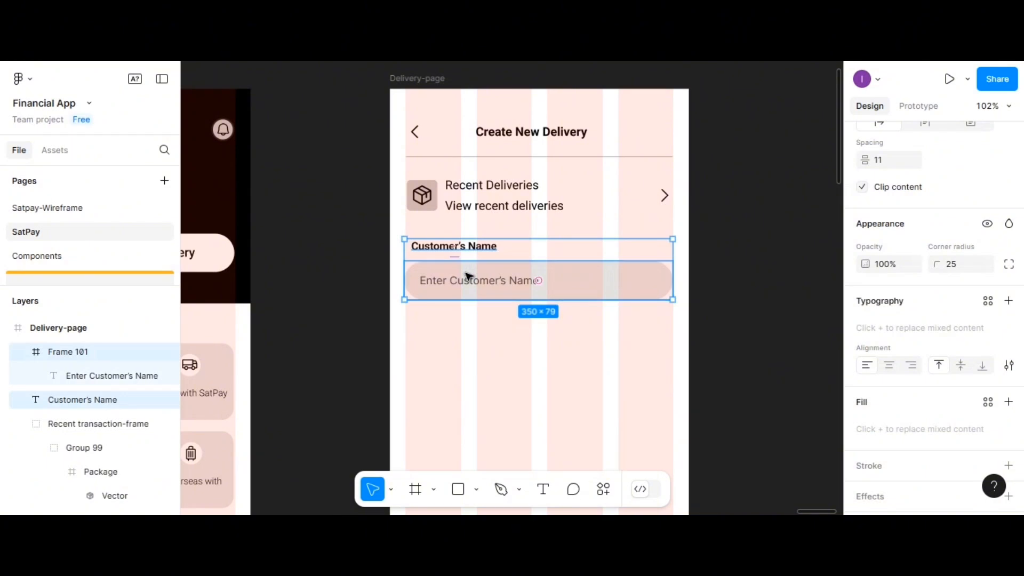
{"action": "left_click_drag", "start_coordinate": [467, 278], "coordinate": [499, 339]}
Step: Change the label of the duplicated field to "Customer's Phone (WhatsApp)"
{"action": "double_click", "coordinate": [464, 344]}
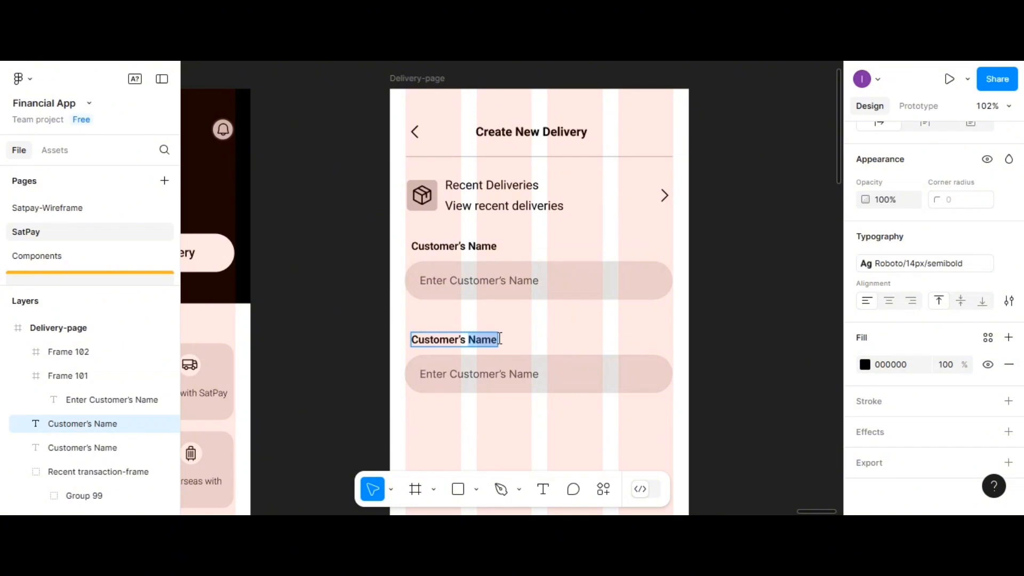
{"action": "type", "text": "P"}
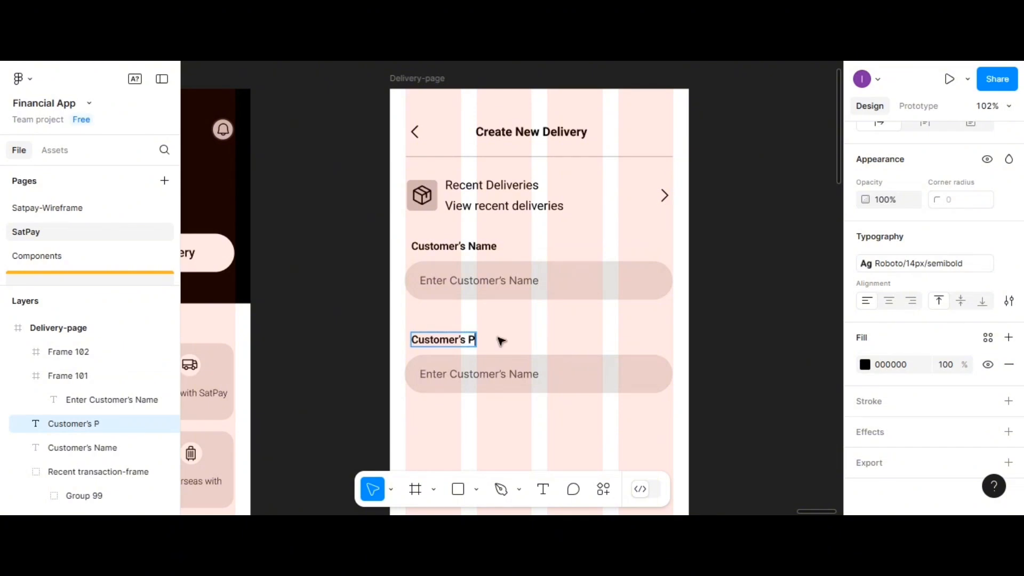
{"action": "type", "text": "hone ("}
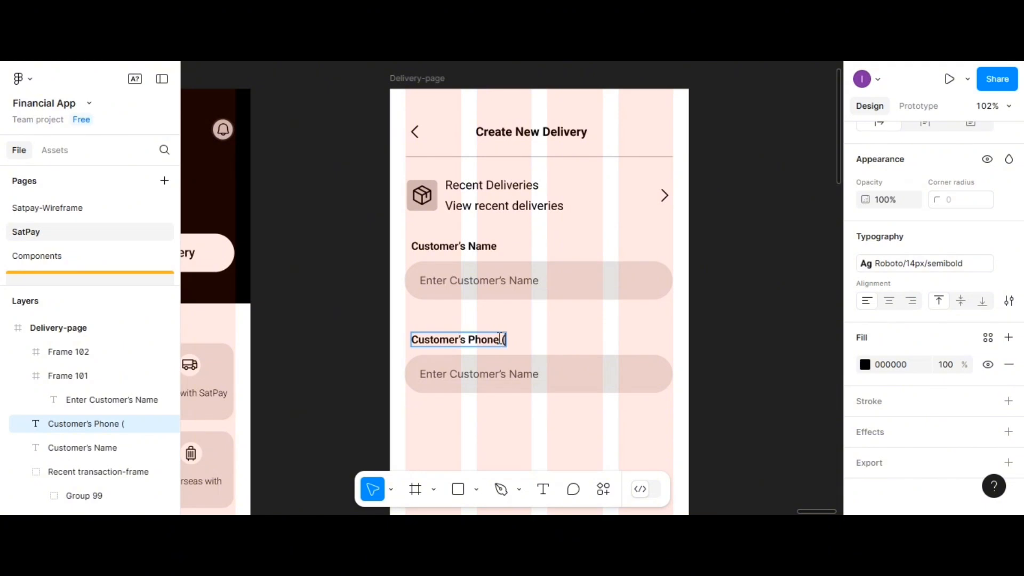
{"action": "type", "text": "WhatsAp"}
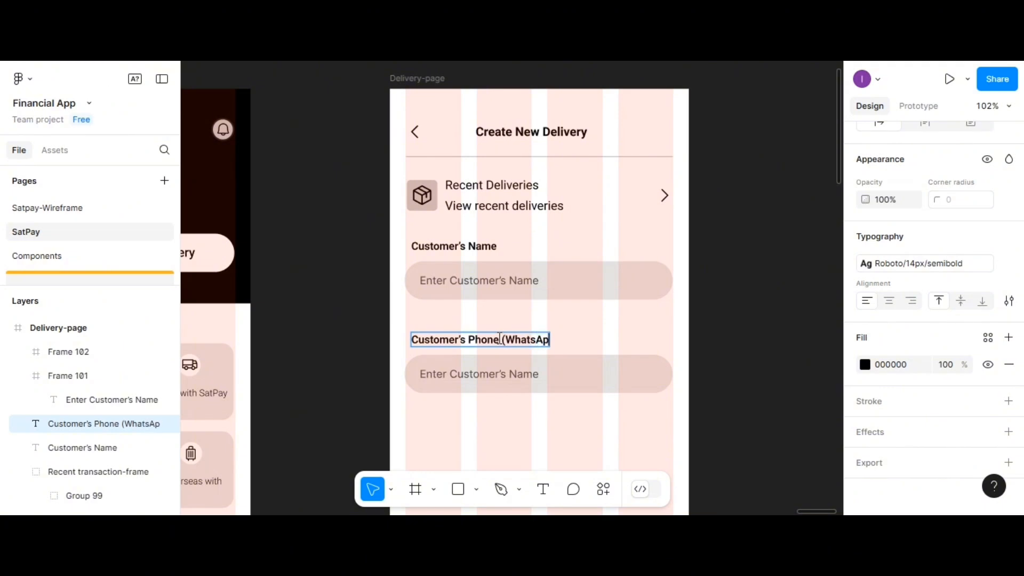
{"action": "type", "text": "p)"}
Step: Replace the placeholder in the "Customer's Phone (WhatsApp)" field with "080XXXXXXXXX"
{"action": "scroll", "coordinate": [512, 354], "scroll_direction": "down", "scroll_amount": 1}
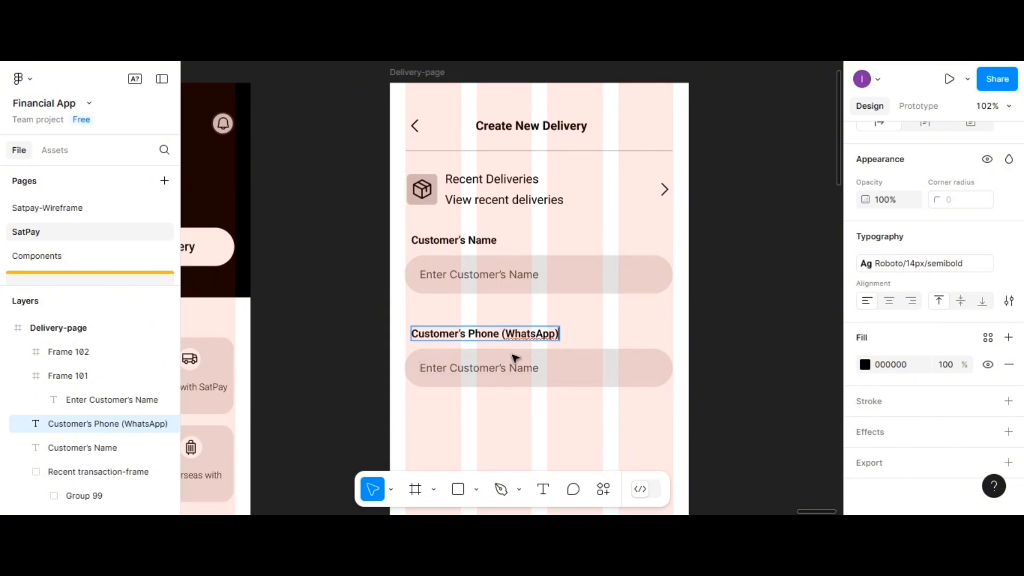
{"action": "left_click", "coordinate": [489, 373]}
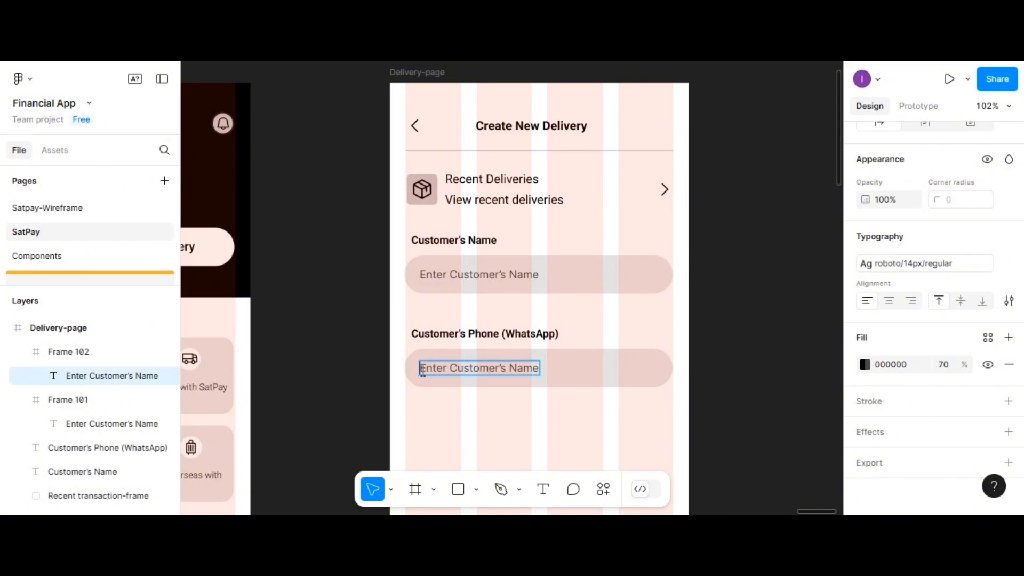
{"action": "left_click_drag", "start_coordinate": [423, 370], "coordinate": [539, 373]}
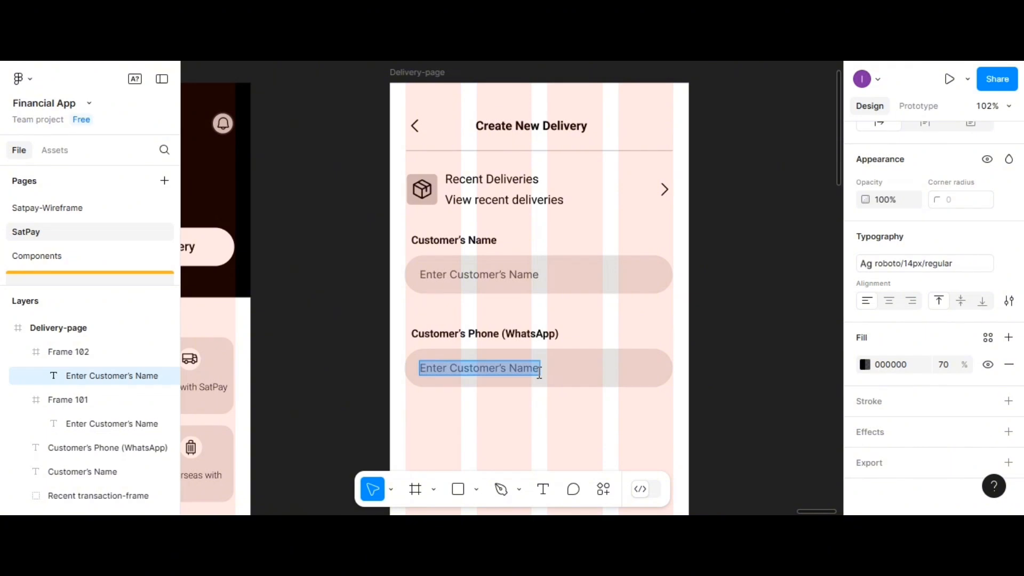
{"action": "type", "text": ")"}
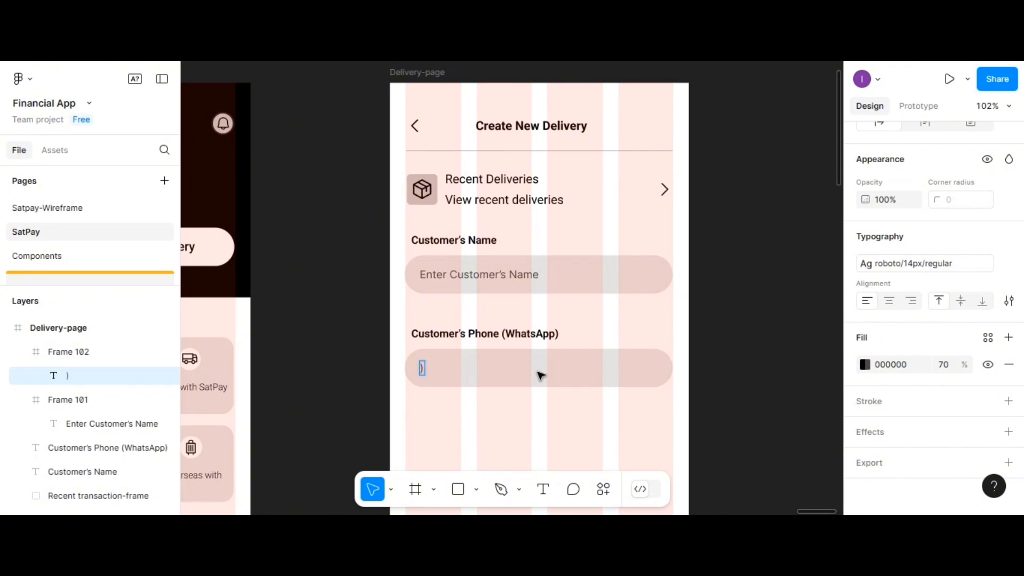
{"action": "key", "text": "BackSpace"}
{"action": "type", "text": "080XXXXXXXXX"}
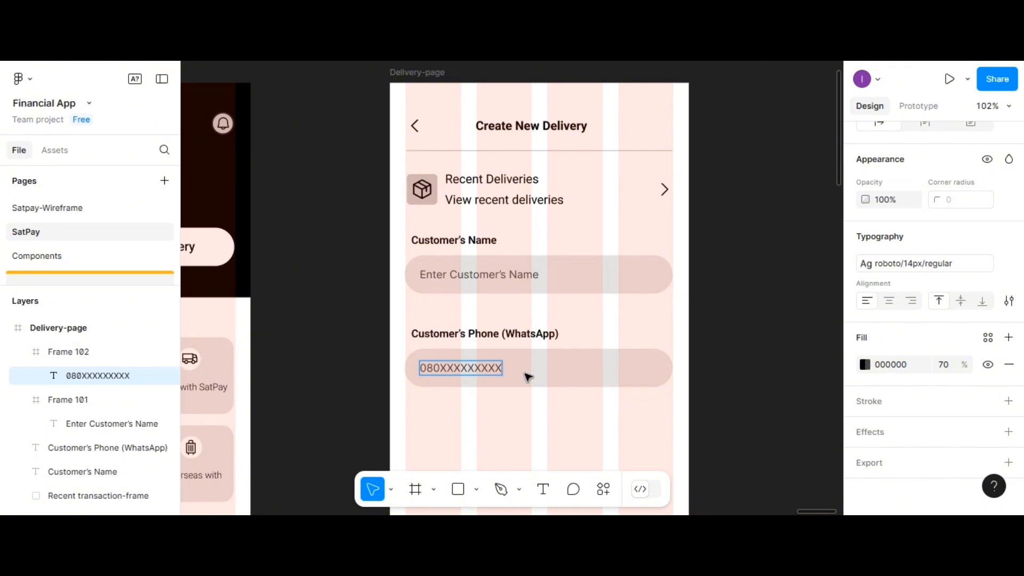
{"action": "scroll", "coordinate": [522, 399], "scroll_direction": "down", "scroll_amount": 1}
{"action": "scroll", "coordinate": [522, 399], "scroll_direction": "down", "scroll_amount": 1}
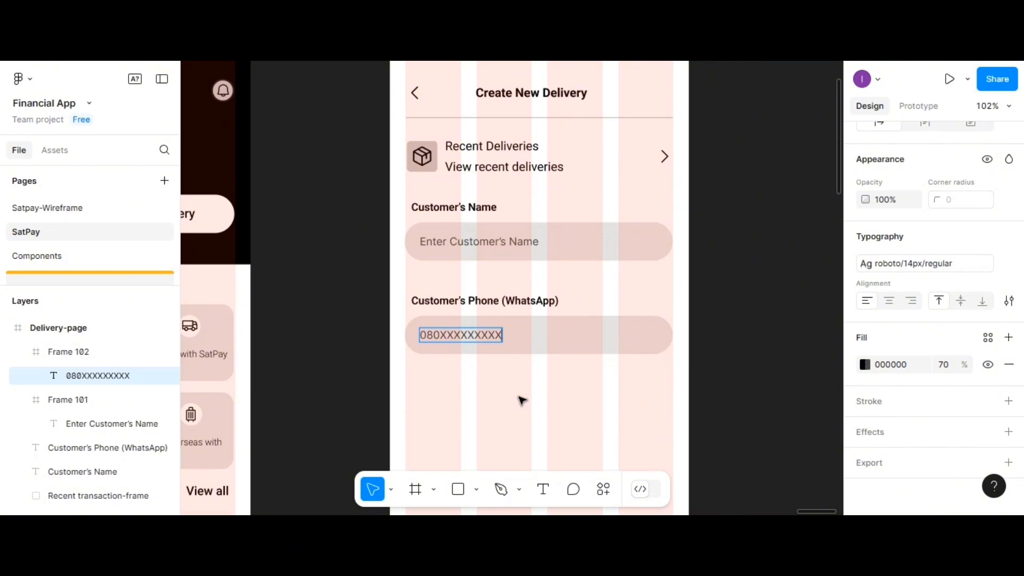
{"action": "scroll", "coordinate": [522, 400], "scroll_direction": "down", "scroll_amount": 1}
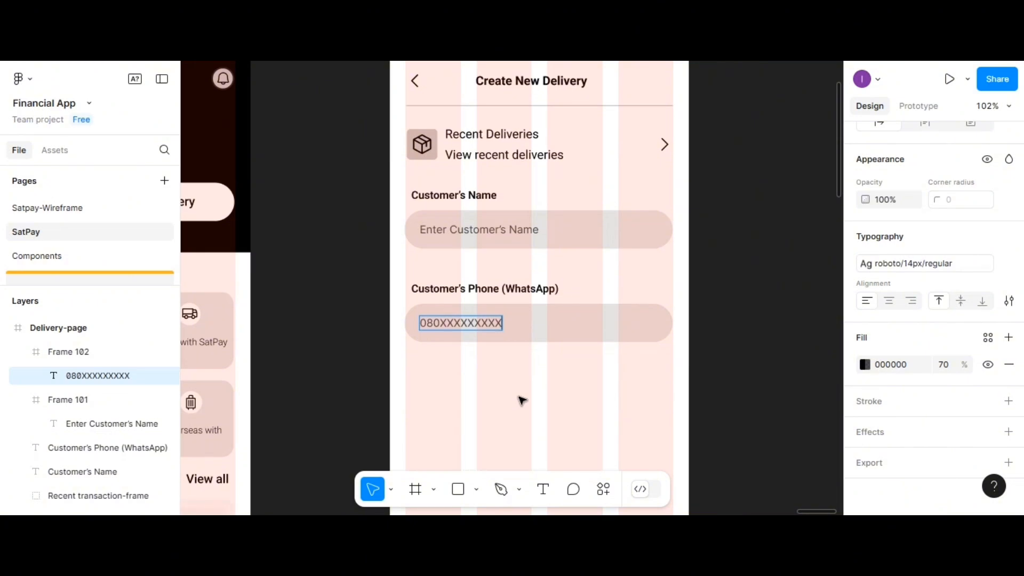
Step: Move the "Customer's Phone (WhatsApp)" label and its input frame up, leaving a gap of 33 below the "Customer's Name" field
{"action": "scroll", "coordinate": [522, 400], "scroll_direction": "down", "scroll_amount": 1}
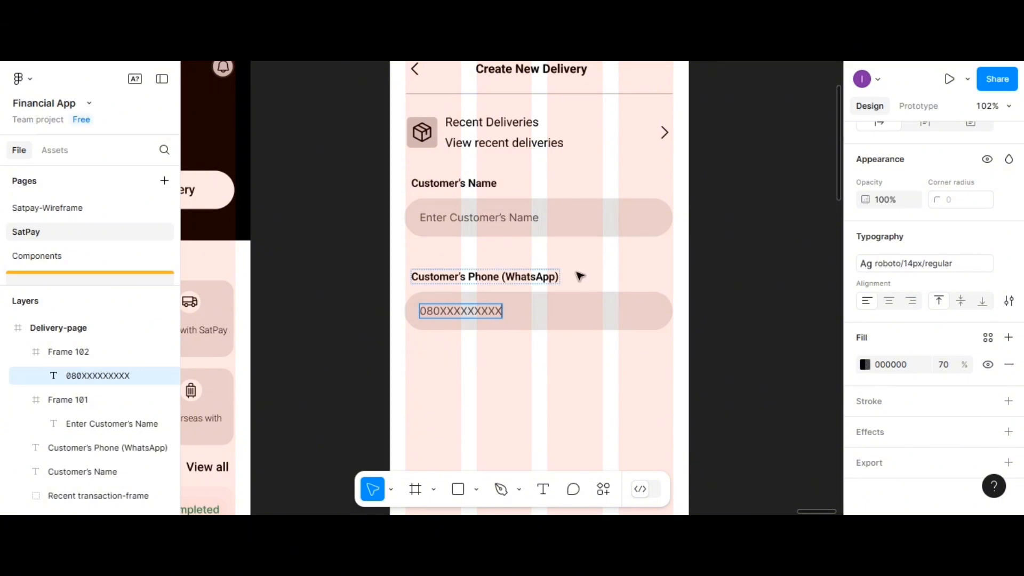
{"action": "left_click", "coordinate": [542, 281]}
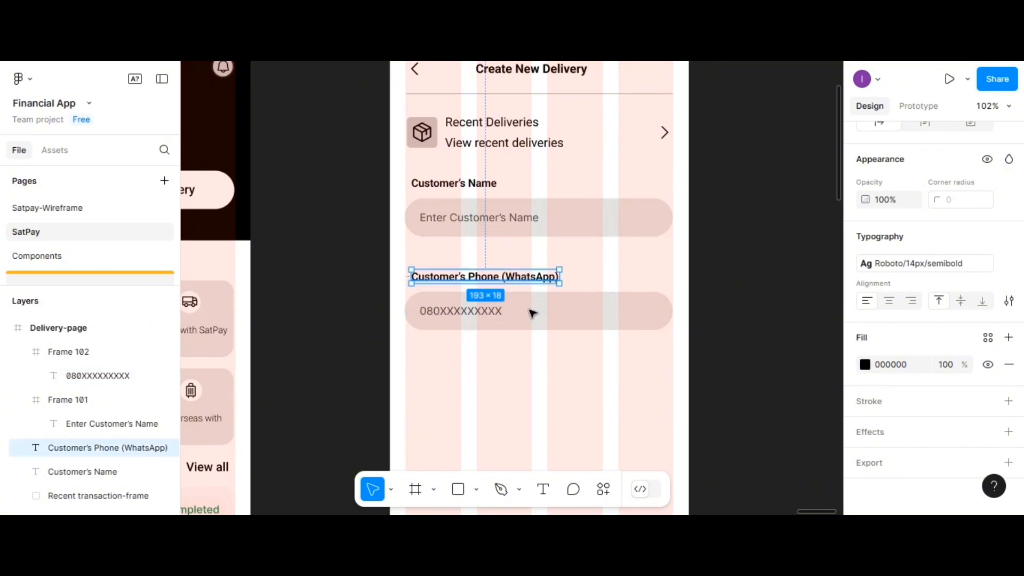
{"action": "left_click", "coordinate": [532, 315], "text": "shift"}
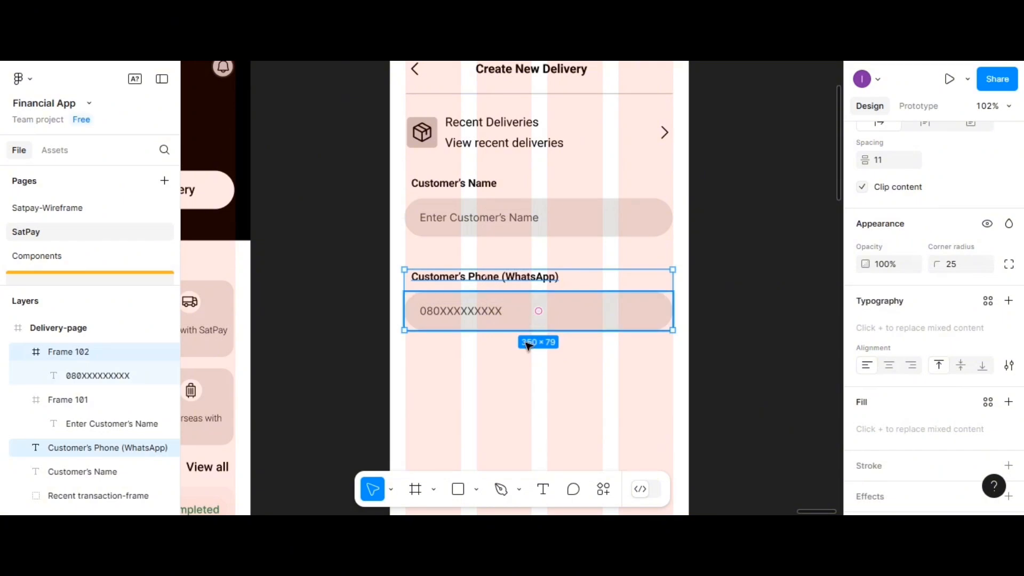
{"action": "mouse_move", "coordinate": [528, 314]}
{"action": "left_mouse_down"}
{"action": "mouse_move", "coordinate": [525, 361]}
{"action": "mouse_move", "coordinate": [530, 308]}
{"action": "left_mouse_up"}
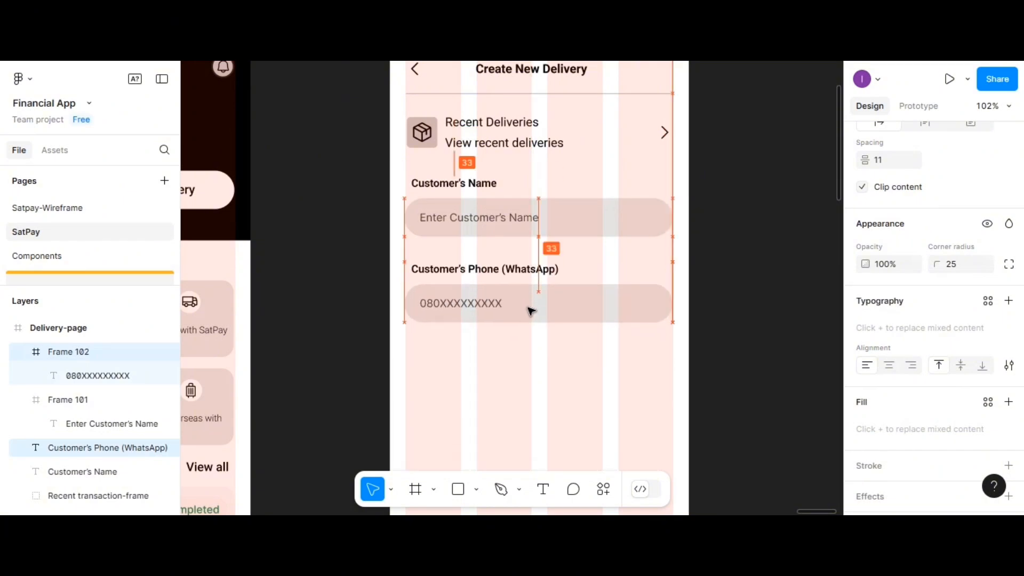
{"action": "key", "text": "Escape"}
Step: Duplicate the "Customer's Phone (WhatsApp)" label together with its input frame and place the copy directly below the original
{"action": "left_click", "coordinate": [503, 276]}
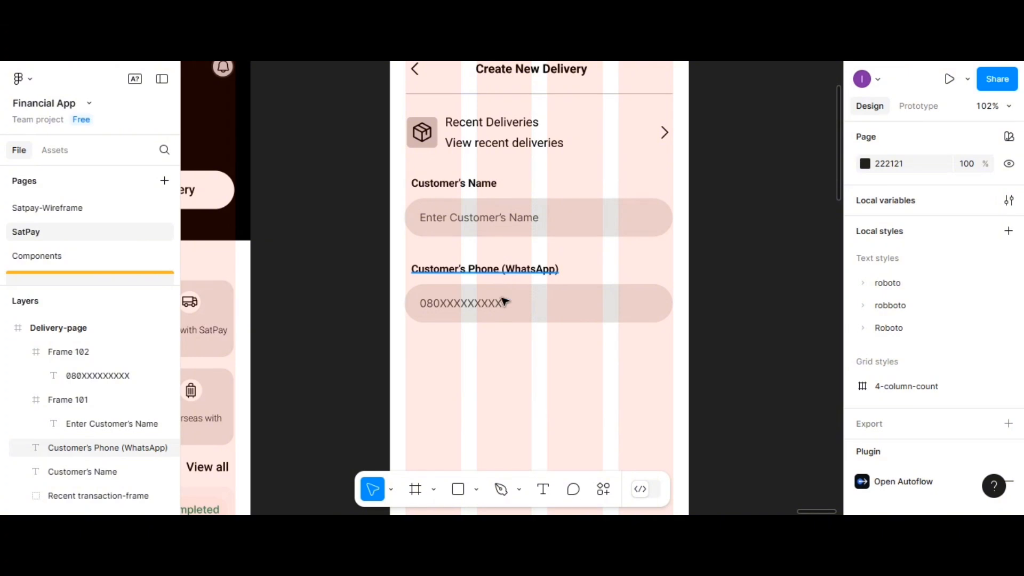
{"action": "left_click", "coordinate": [512, 320], "text": "shift"}
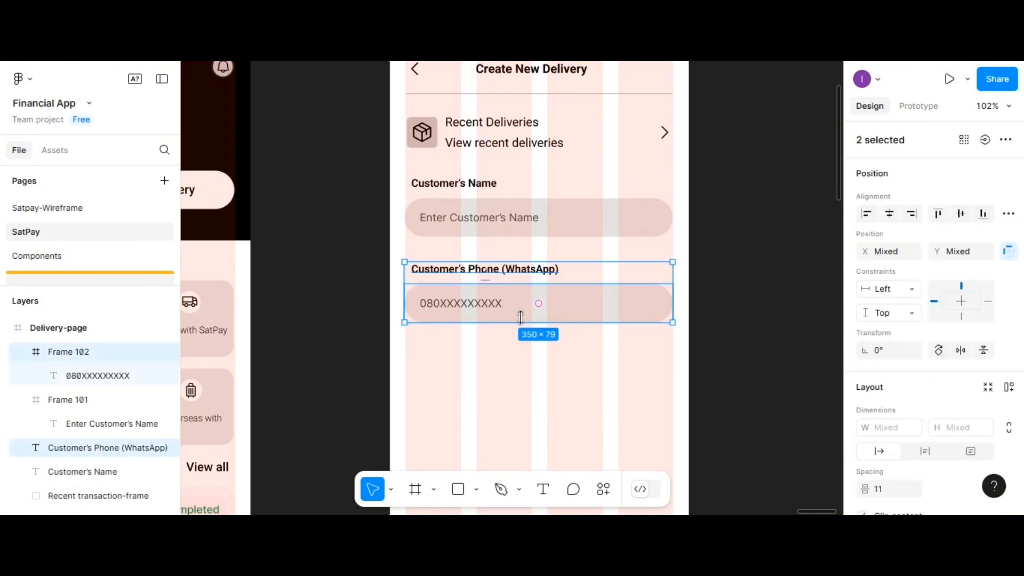
{"action": "left_click_drag", "start_coordinate": [518, 355], "coordinate": [522, 398]}
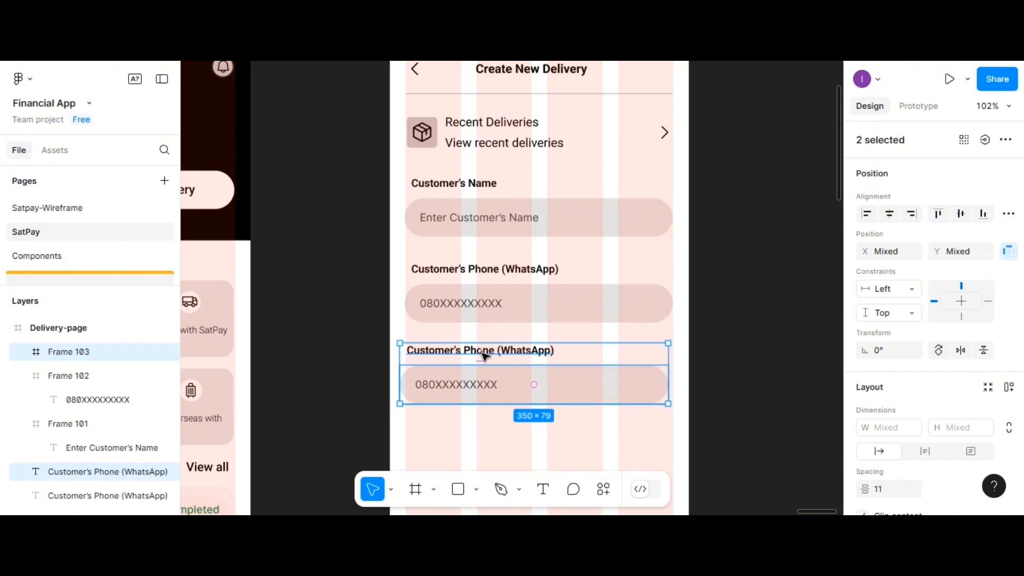
Step: Change the label of the lowest duplicated field to "Customer's Email"
{"action": "double_click", "coordinate": [477, 351]}
{"action": "left_click", "coordinate": [464, 350]}
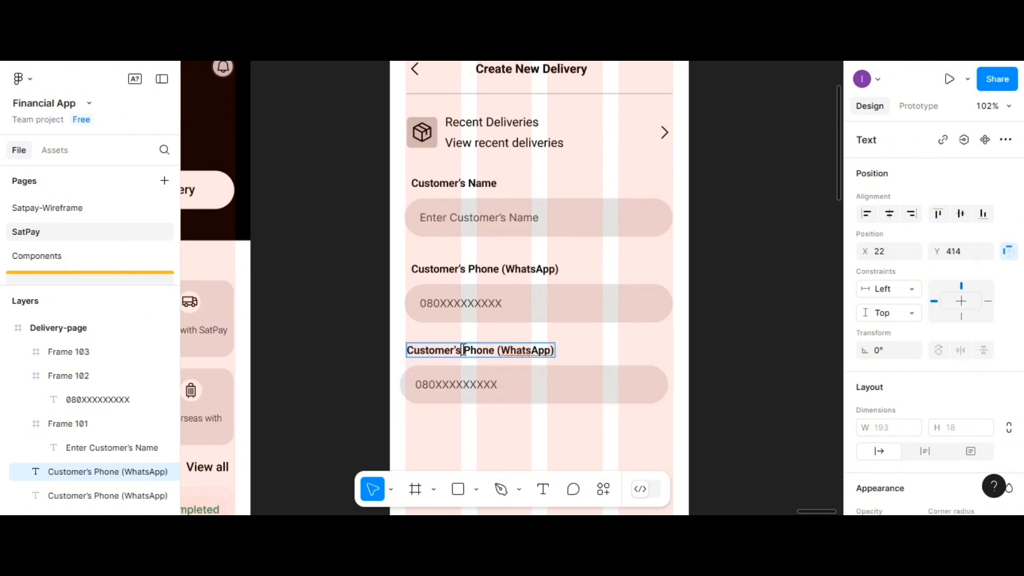
{"action": "left_click_drag", "start_coordinate": [464, 349], "coordinate": [555, 347]}
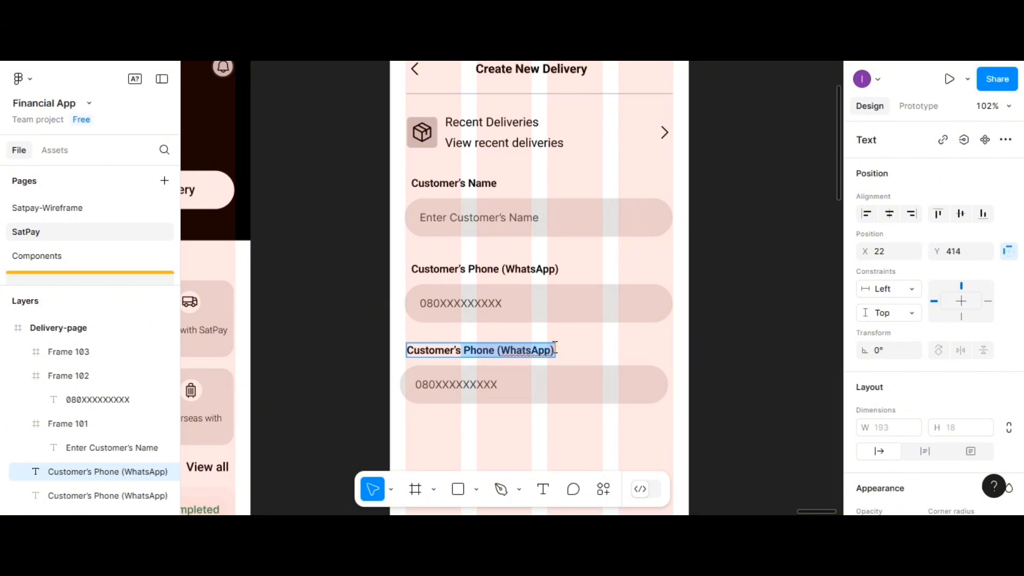
{"action": "type", "text": "Email"}
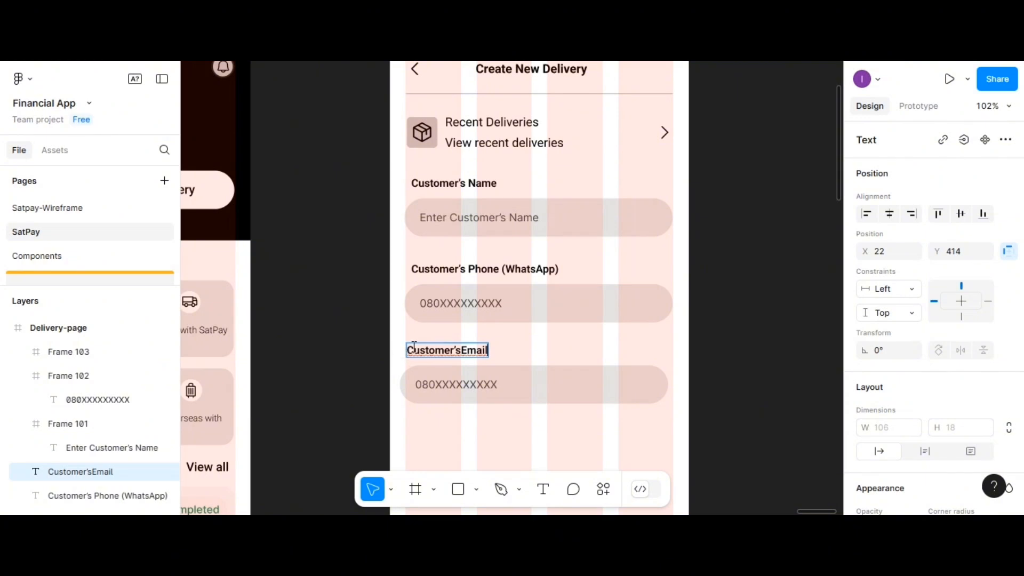
{"action": "left_click", "coordinate": [461, 350]}
Step: Replace the placeholder in the "Customer's Email" field with "Enter Customer's Email"
{"action": "double_click", "coordinate": [455, 385]}
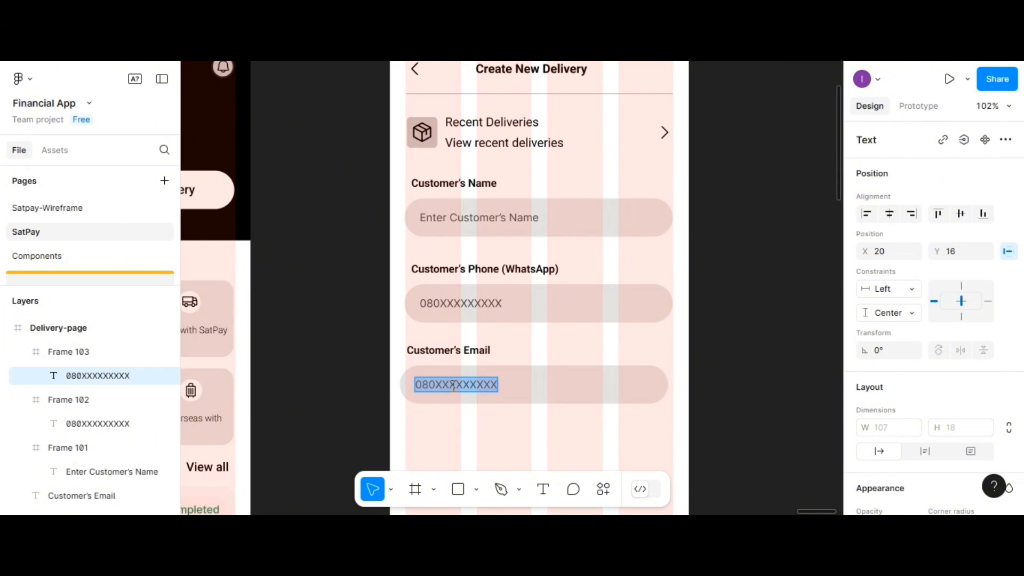
{"action": "type", "text": "E"}
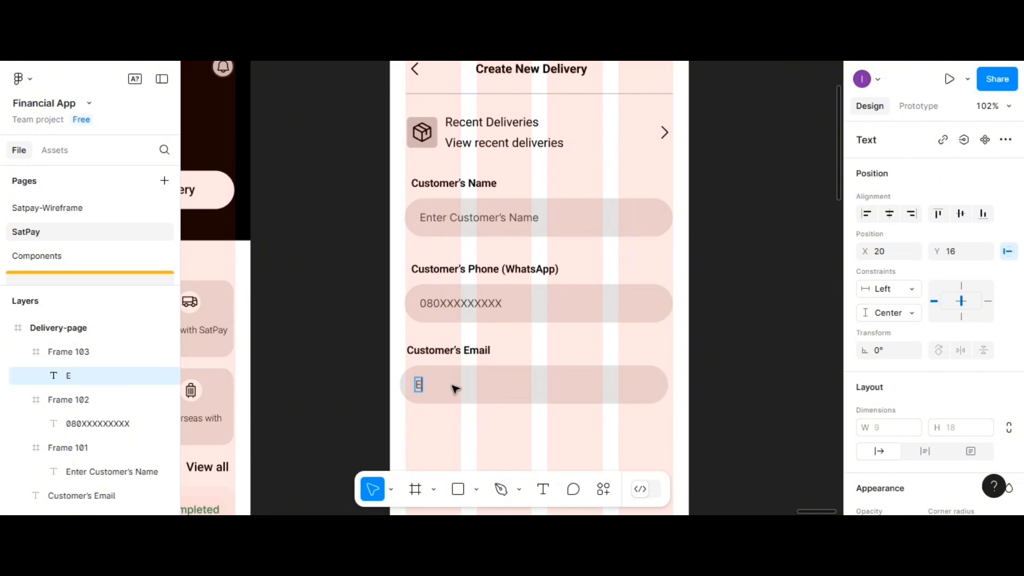
{"action": "type", "text": "nter"}
{"action": "key", "text": "BackSpace"}
{"action": "key", "text": "BackSpace"}
{"action": "key", "text": "BackSpace"}
{"action": "type", "text": "ter Customer"}
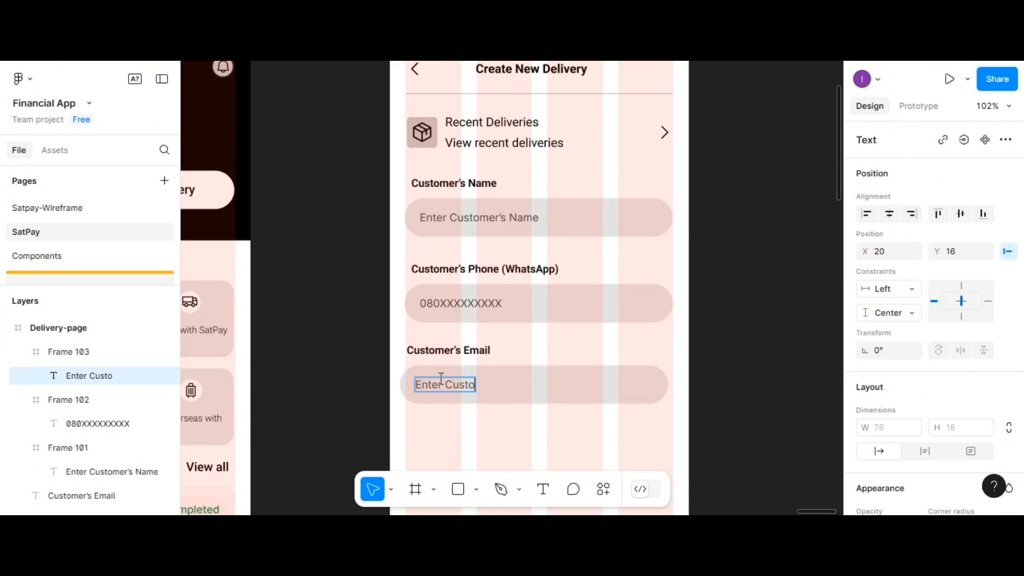
{"action": "type", "text": "'s"}
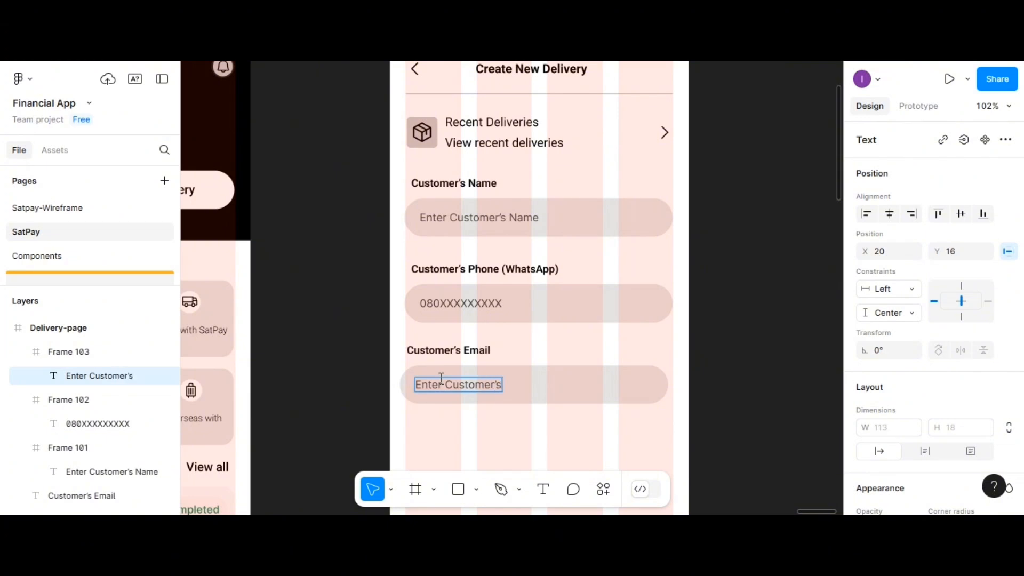
{"action": "type", "text": " email"}
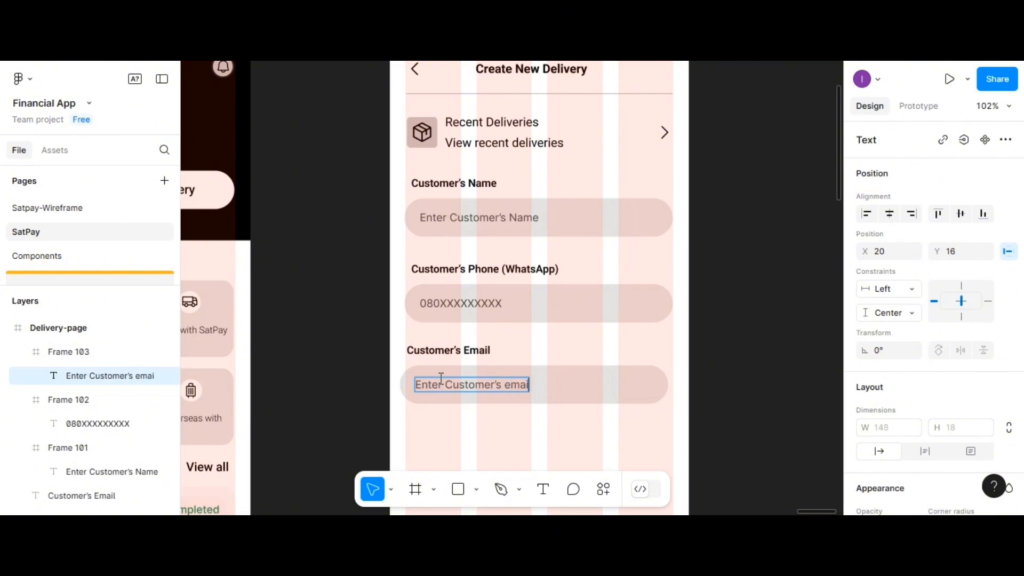
{"action": "left_click", "coordinate": [511, 385]}
{"action": "key", "text": "BackSpace"}
{"action": "type", "text": "E"}
{"action": "key", "text": "Escape"}
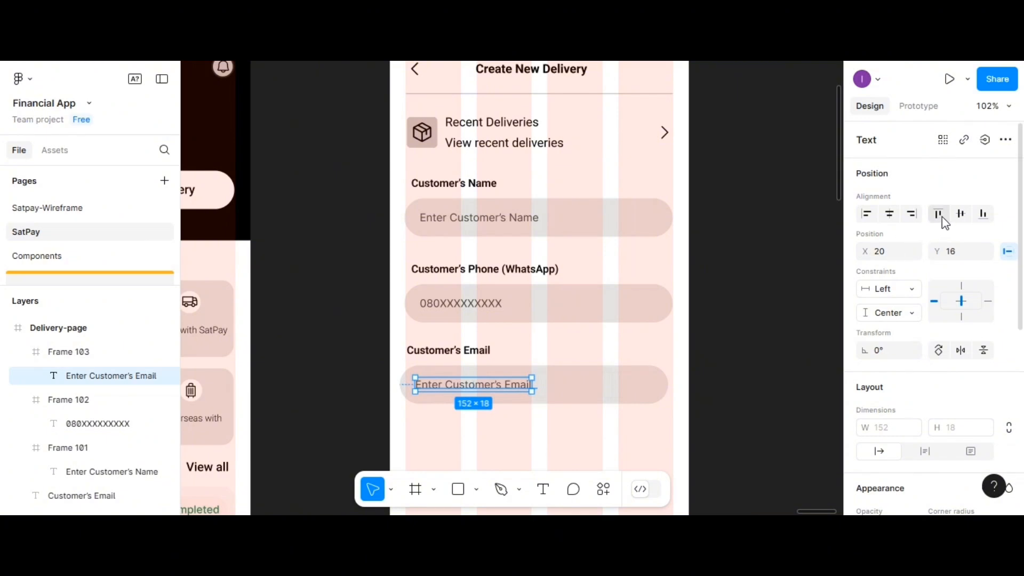
Step: Duplicate the "Customer's Email" label together with its input frame so the copy sits directly below the original
{"action": "scroll", "coordinate": [541, 349], "scroll_direction": "down", "scroll_amount": 2}
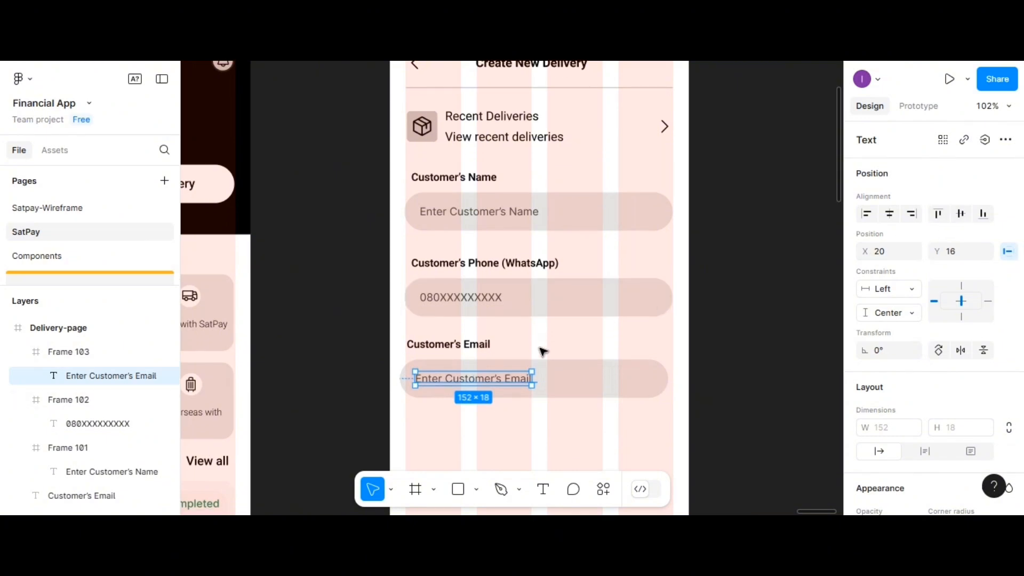
{"action": "scroll", "coordinate": [541, 352], "scroll_direction": "down", "scroll_amount": 5}
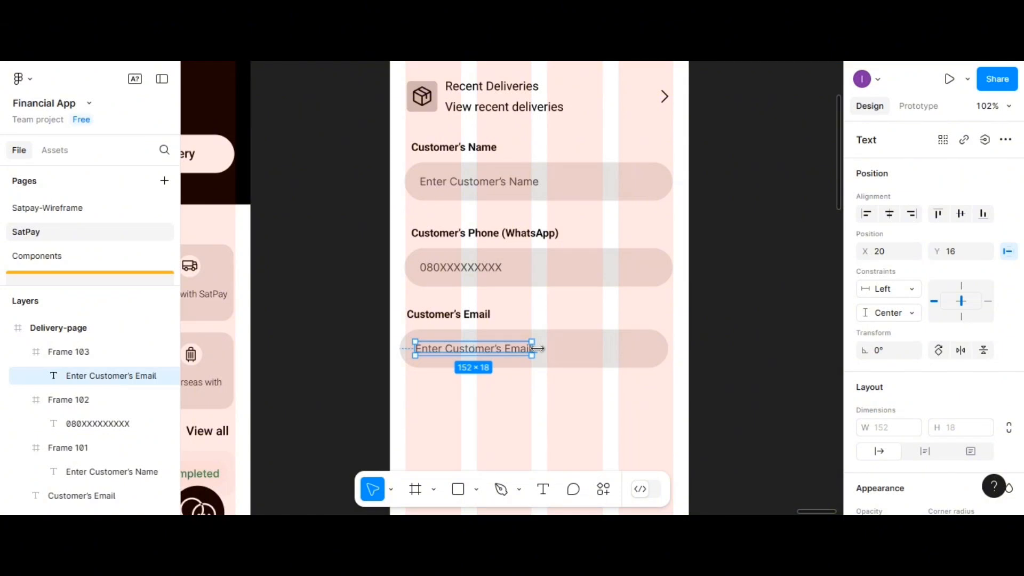
{"action": "scroll", "coordinate": [486, 302], "scroll_direction": "down", "scroll_amount": 6}
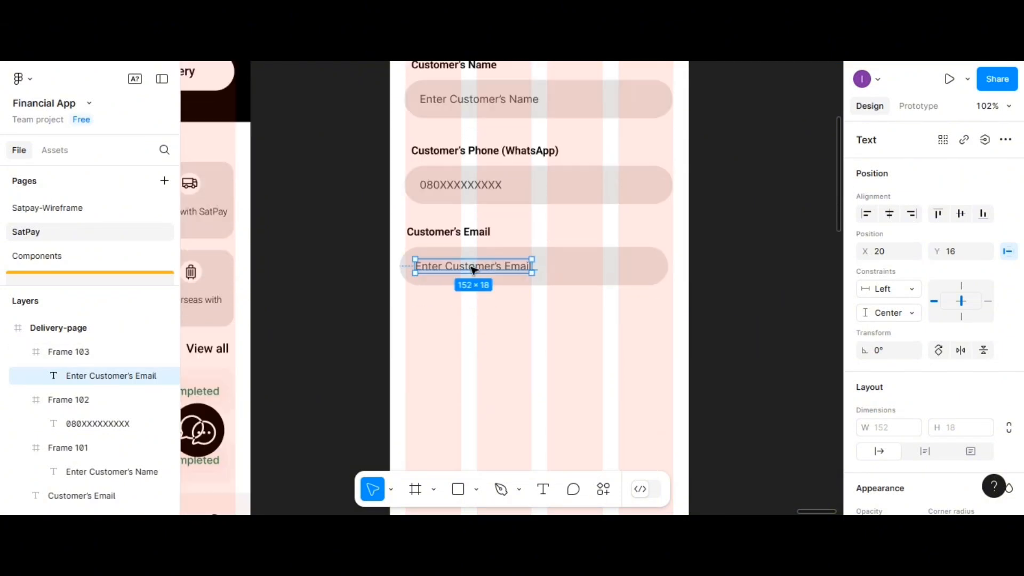
{"action": "left_click", "coordinate": [470, 238]}
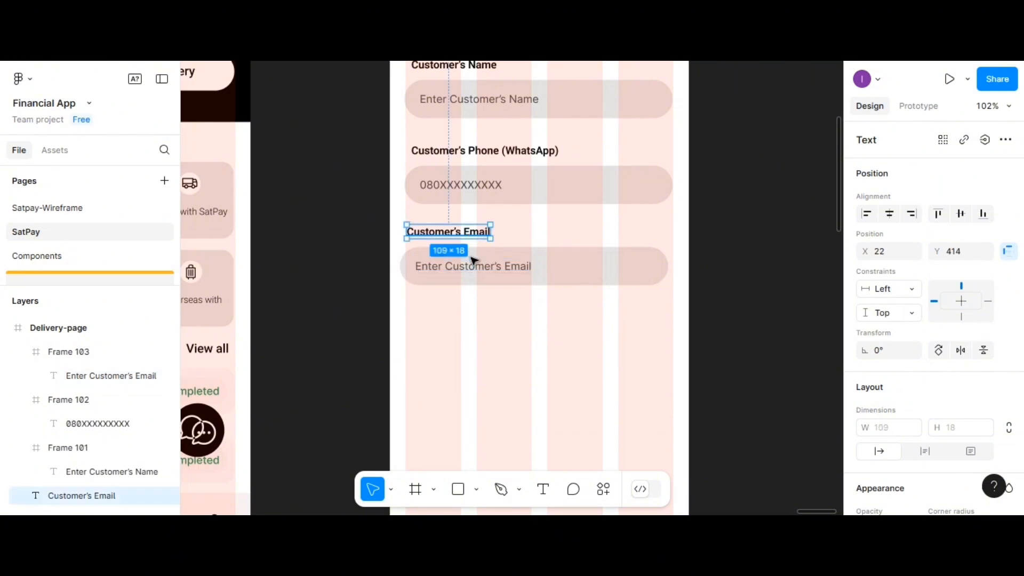
{"action": "left_click", "coordinate": [473, 268], "text": "shift"}
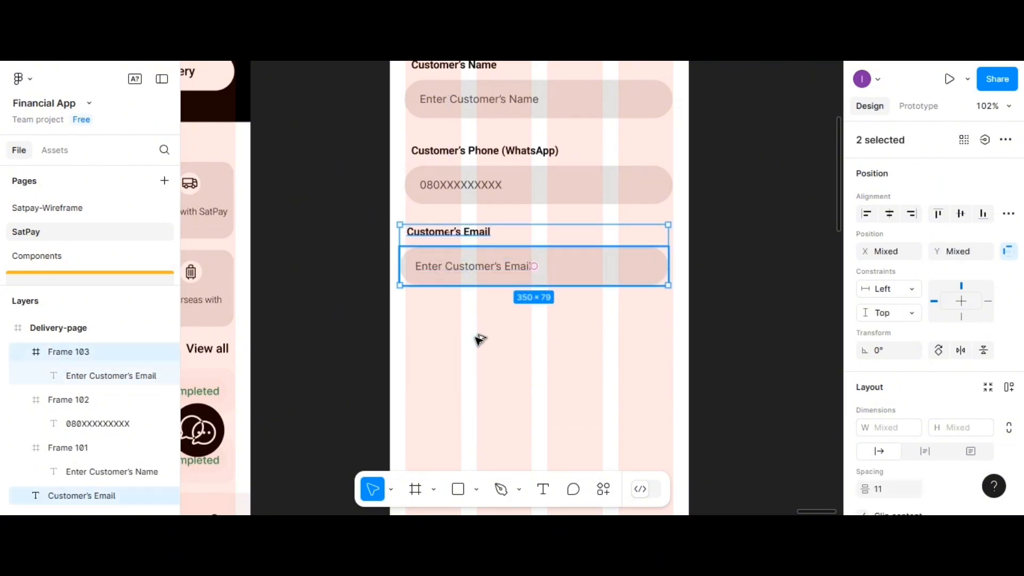
{"action": "key", "text": "ctrl+d"}
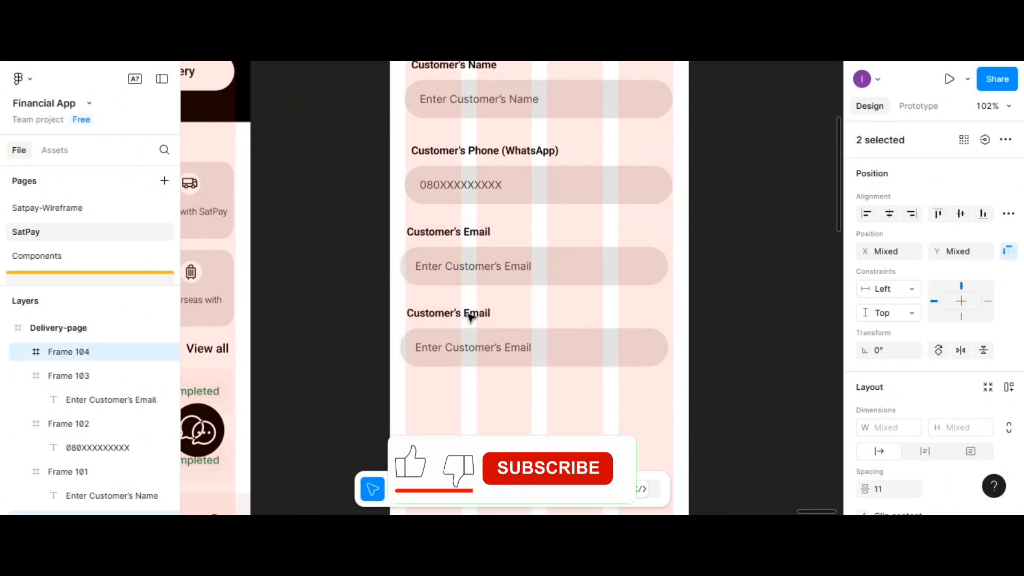
Step: Change the label of the duplicated email field to "Amount"
{"action": "double_click", "coordinate": [473, 313]}
{"action": "double_click", "coordinate": [471, 314]}
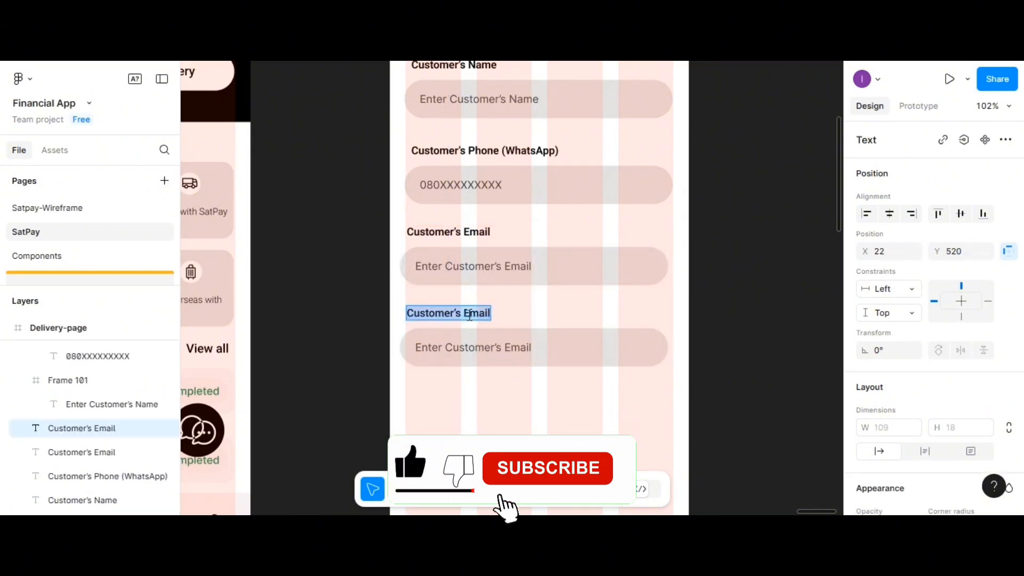
{"action": "type", "text": "Amount"}
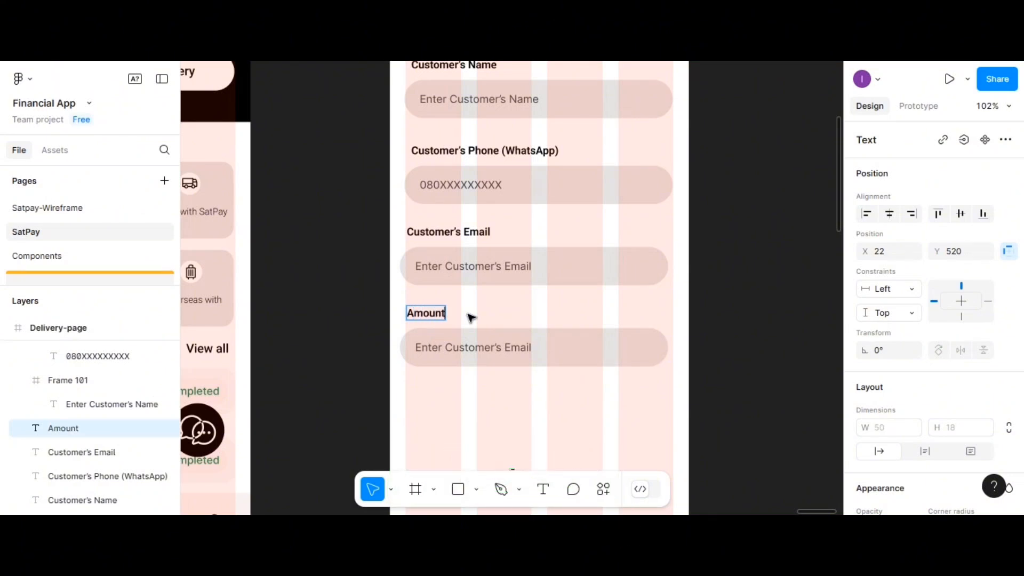
{"action": "scroll", "coordinate": [468, 320], "scroll_direction": "down", "scroll_amount": 2}
{"action": "scroll", "coordinate": [464, 322], "scroll_direction": "down", "scroll_amount": 3}
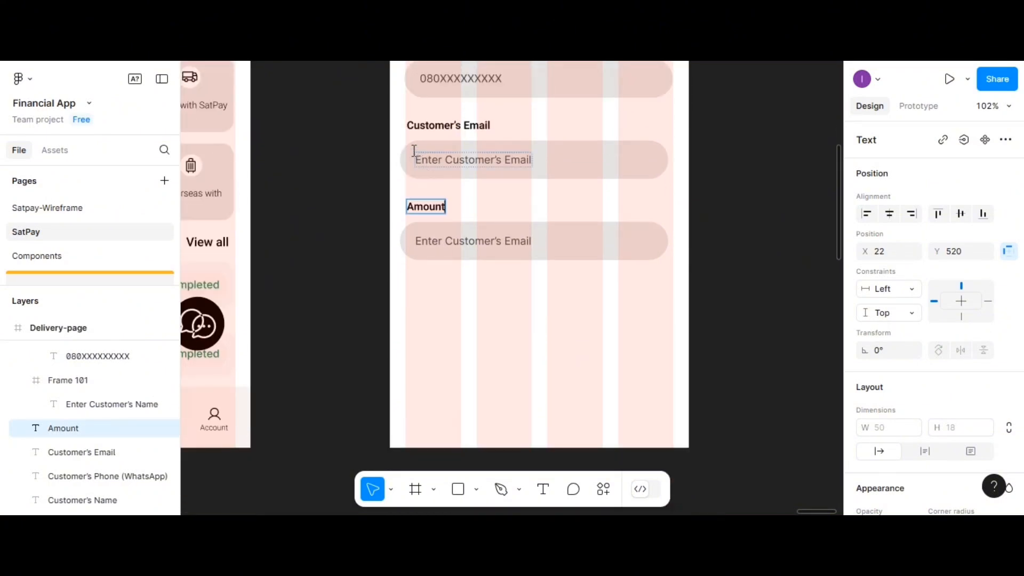
{"action": "key", "text": "Escape"}
Step: Shift the "Customer's Email" input frame to X 19 and center the "Amount" input frame horizontally on the page
{"action": "left_click_drag", "start_coordinate": [420, 150], "coordinate": [425, 151]}
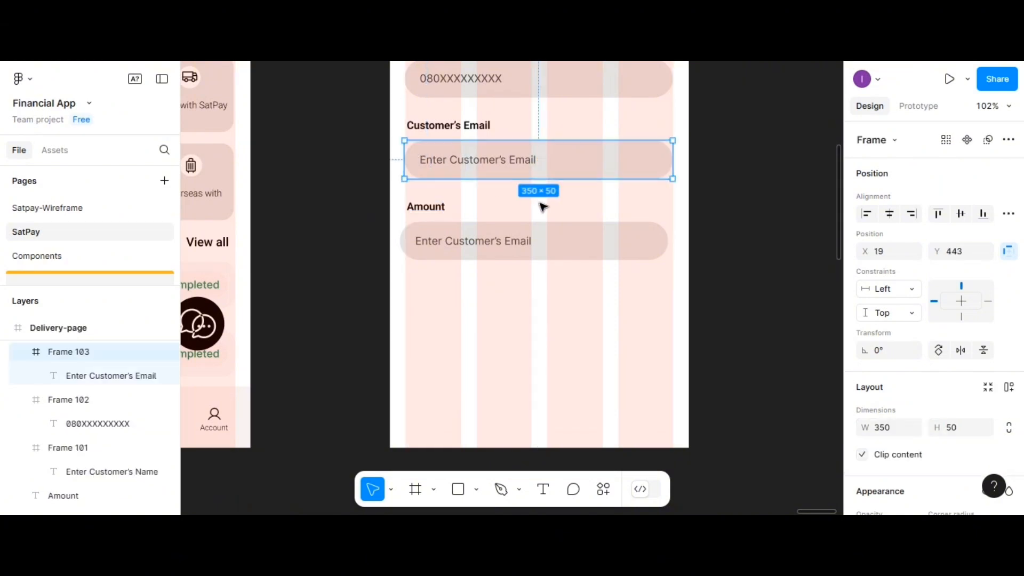
{"action": "left_click", "coordinate": [572, 231]}
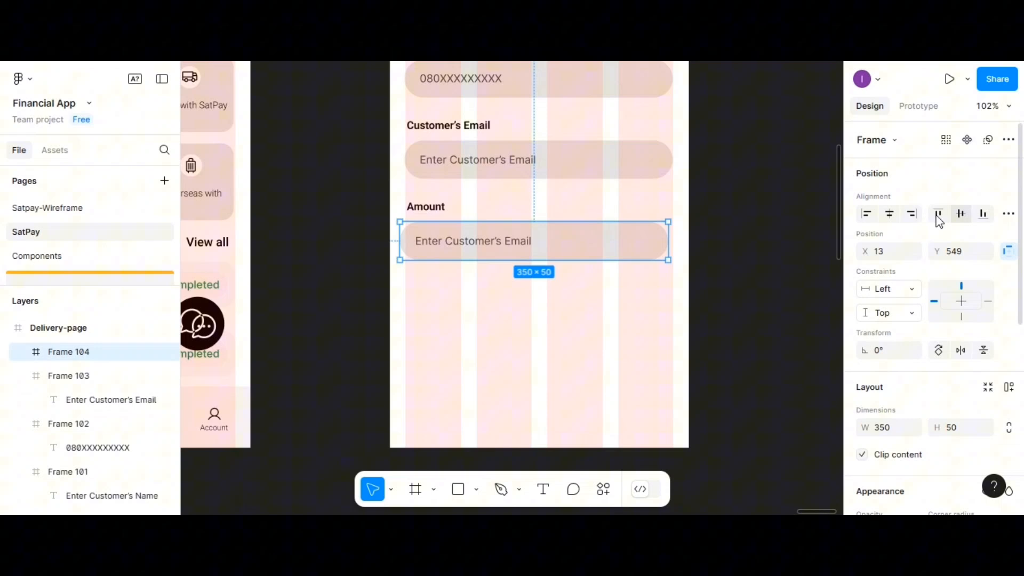
{"action": "left_click", "coordinate": [889, 213]}
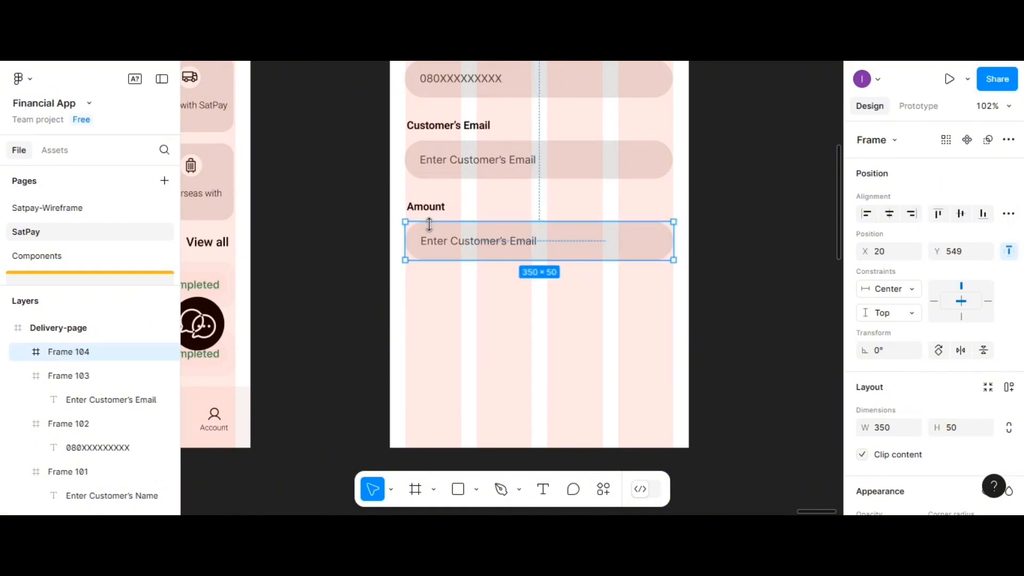
Step: Replace the placeholder in the "Amount" field with "NGN 20,000"
{"action": "scroll", "coordinate": [428, 234], "scroll_direction": "down", "scroll_amount": 1}
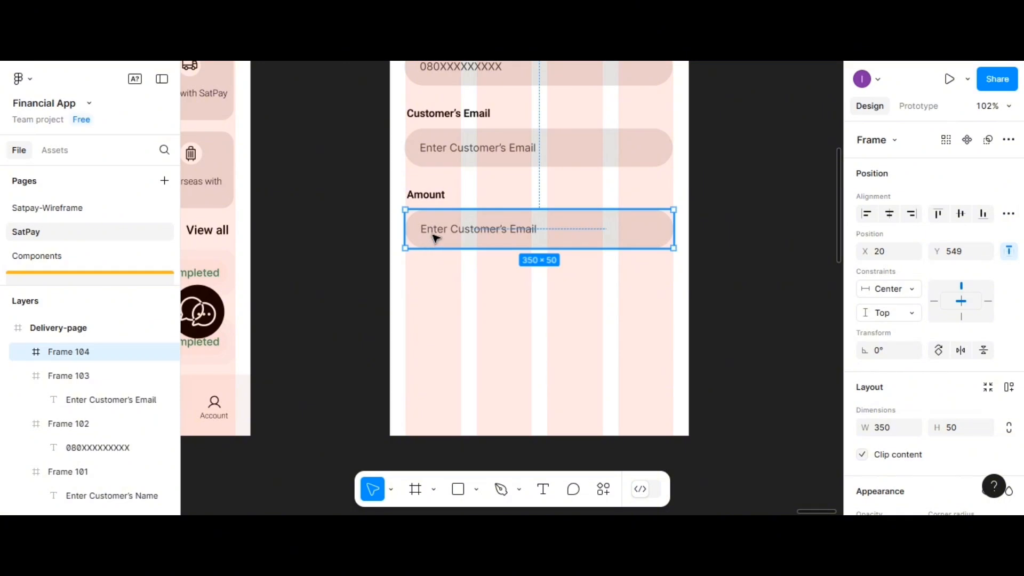
{"action": "double_click", "coordinate": [441, 233]}
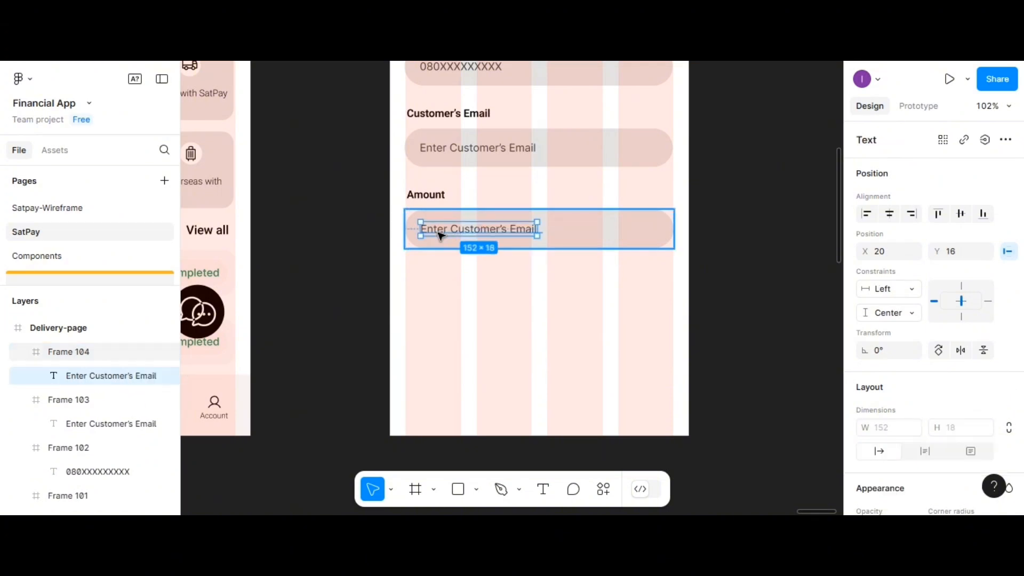
{"action": "double_click", "coordinate": [441, 233]}
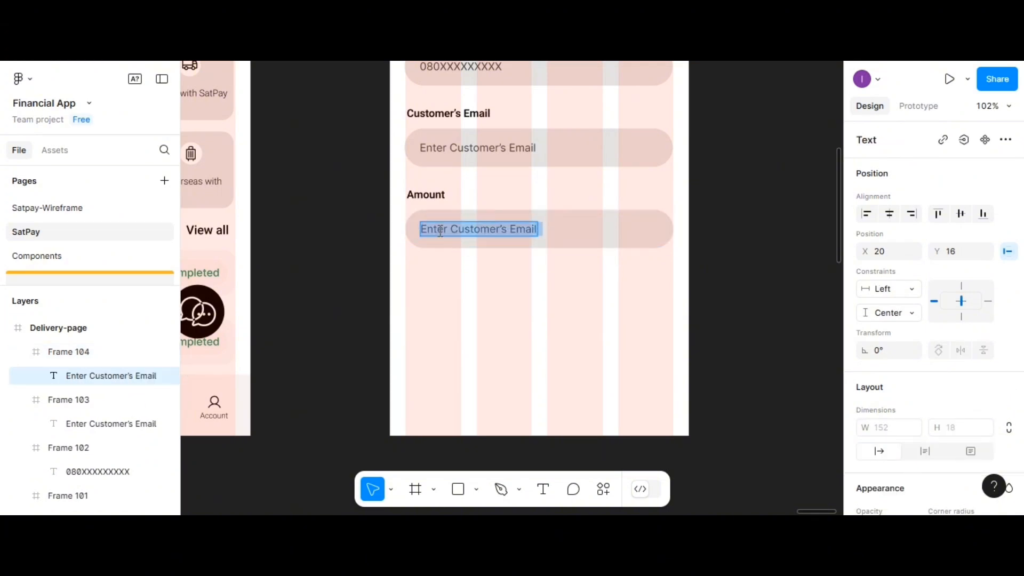
{"action": "type", "text": "NGN"}
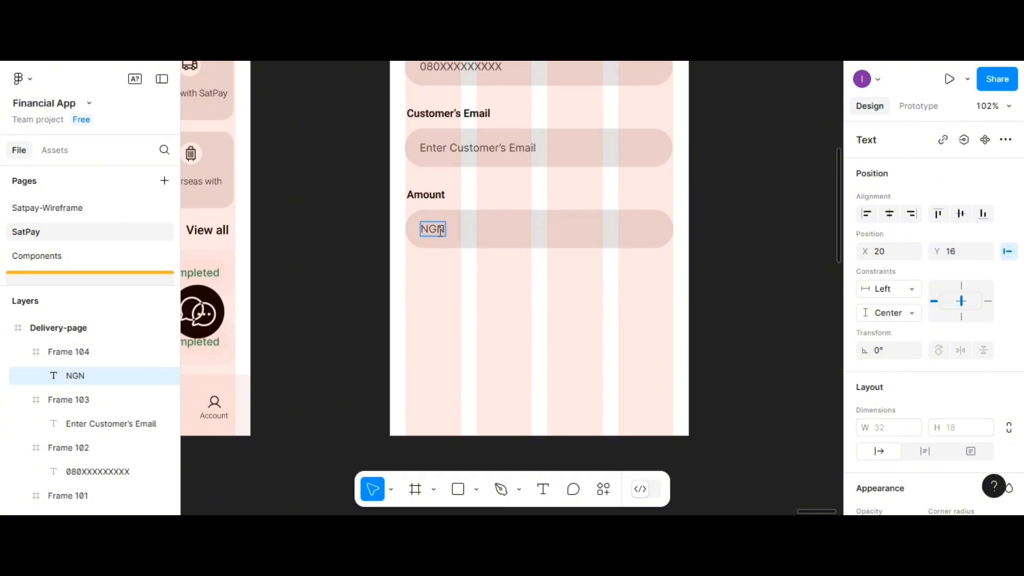
{"action": "type", "text": " 20,000"}
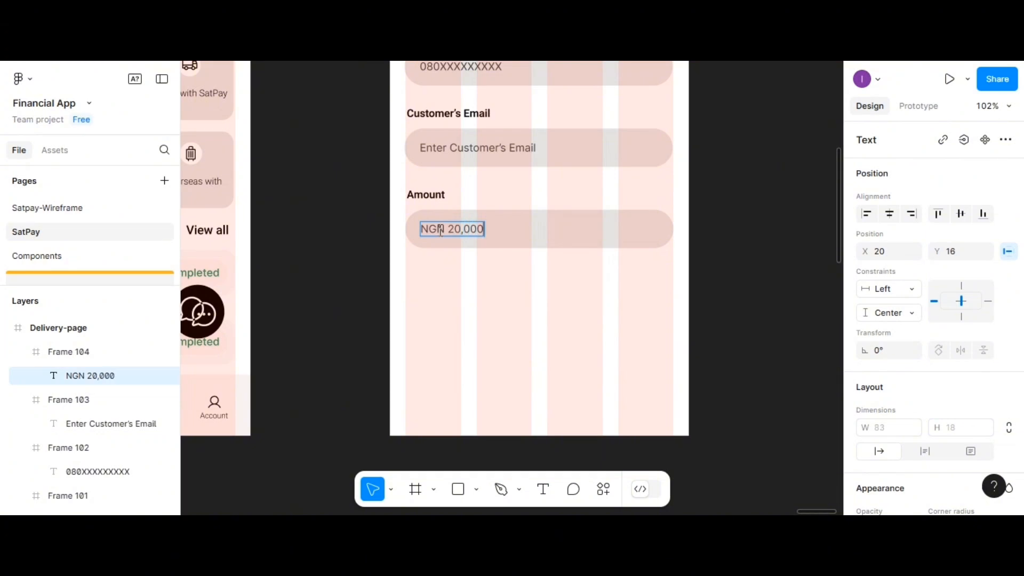
{"action": "key", "text": "Escape"}
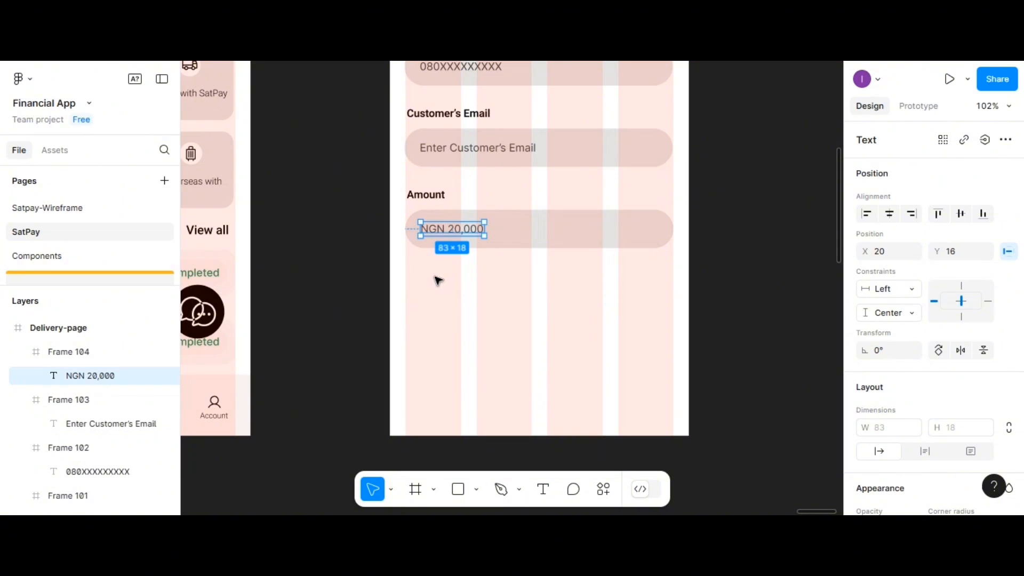
{"action": "scroll", "coordinate": [438, 280], "scroll_direction": "down", "scroll_amount": 3}
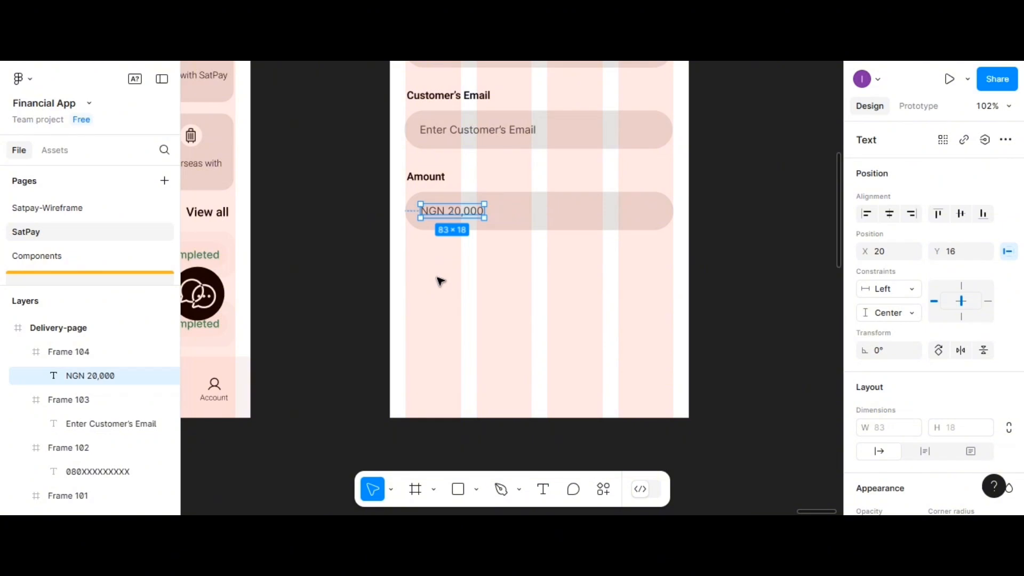
Step: Duplicate the "Amount" input frame directly below the original and set the copy's corner radius to 15
{"action": "left_click", "coordinate": [510, 221]}
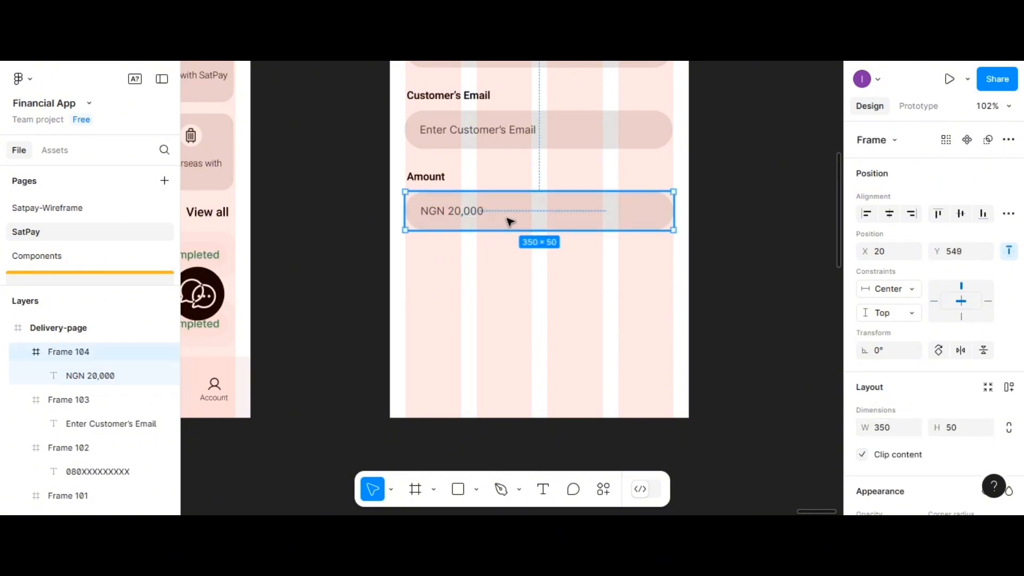
{"action": "left_click_drag", "start_coordinate": [511, 220], "coordinate": [507, 277]}
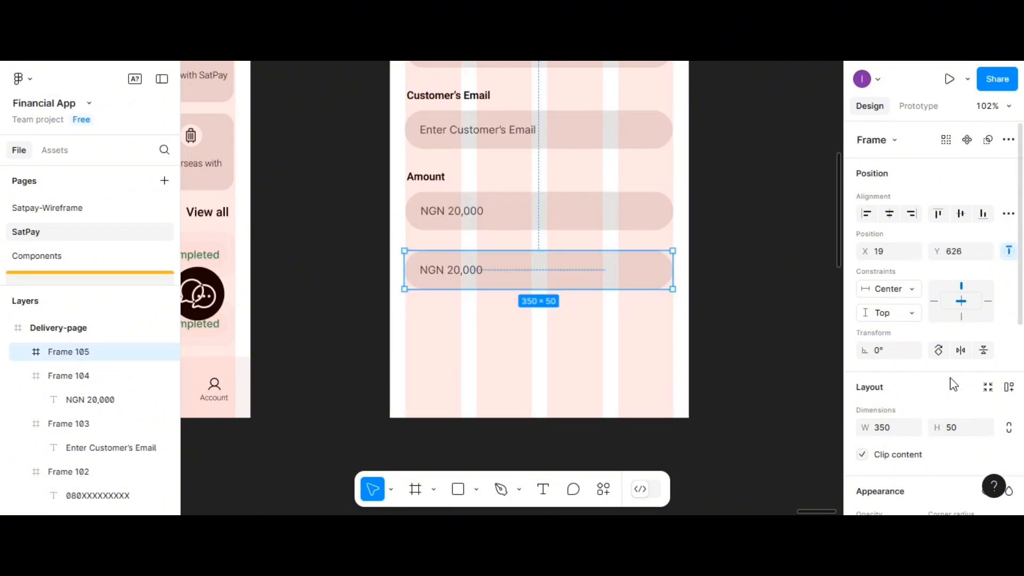
{"action": "scroll", "coordinate": [933, 413], "scroll_direction": "down", "scroll_amount": 3}
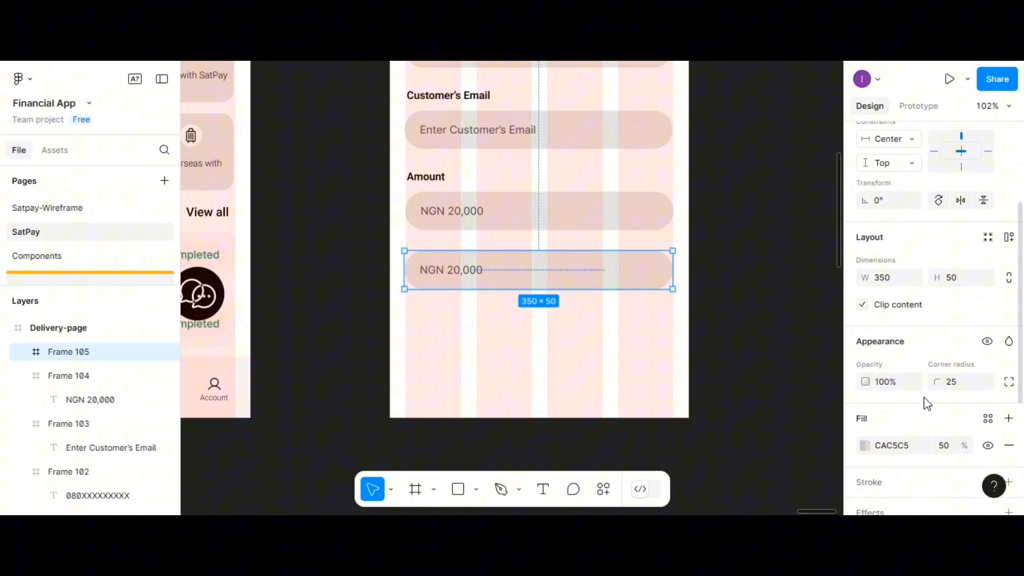
{"action": "left_click", "coordinate": [956, 388]}
{"action": "type", "text": "1"}
{"action": "key", "text": "Return"}
Step: Set the height of the duplicated input frame below the "Amount" field to 100
{"action": "scroll", "coordinate": [944, 363], "scroll_direction": "down", "scroll_amount": 2}
{"action": "scroll", "coordinate": [945, 352], "scroll_direction": "up", "scroll_amount": 4}
{"action": "scroll", "coordinate": [945, 241], "scroll_direction": "up", "scroll_amount": 2}
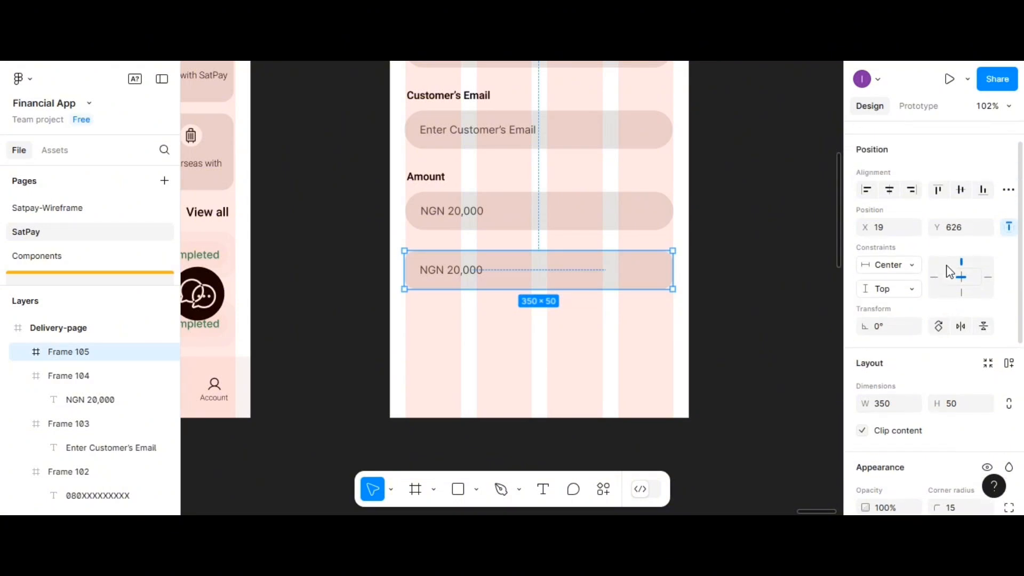
{"action": "scroll", "coordinate": [945, 241], "scroll_direction": "down", "scroll_amount": 2}
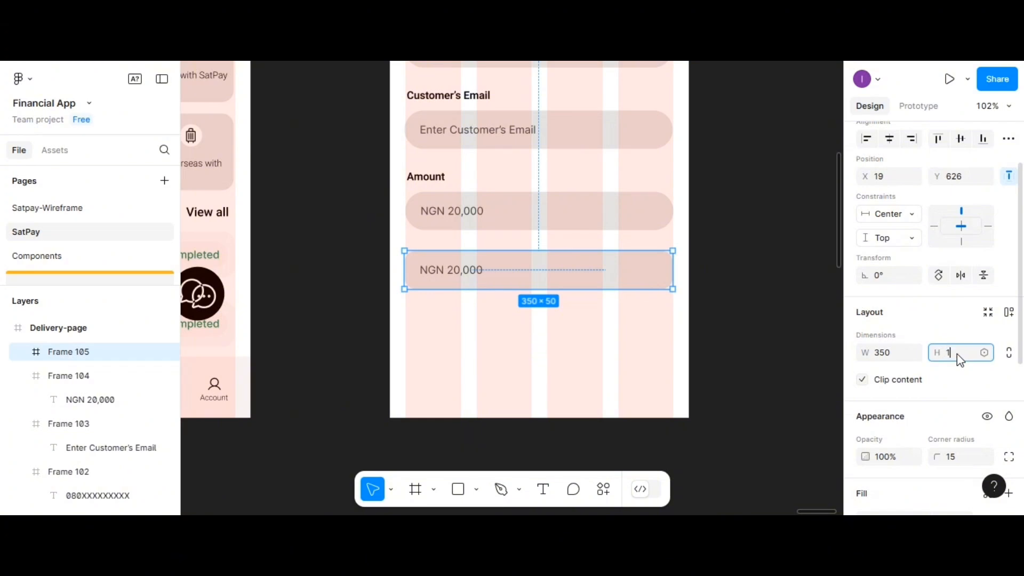
{"action": "key", "text": "Return"}
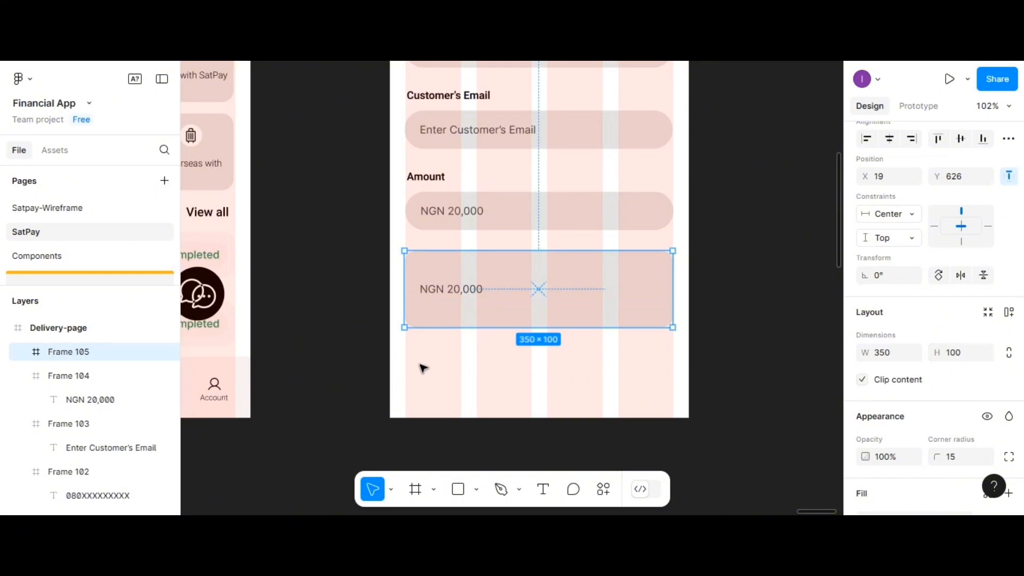
Step: Copy the "Customer's Email" label into the upper part of the tall frame and change its text to "Select who pays the delivery fee"
{"action": "left_click", "coordinate": [442, 293]}
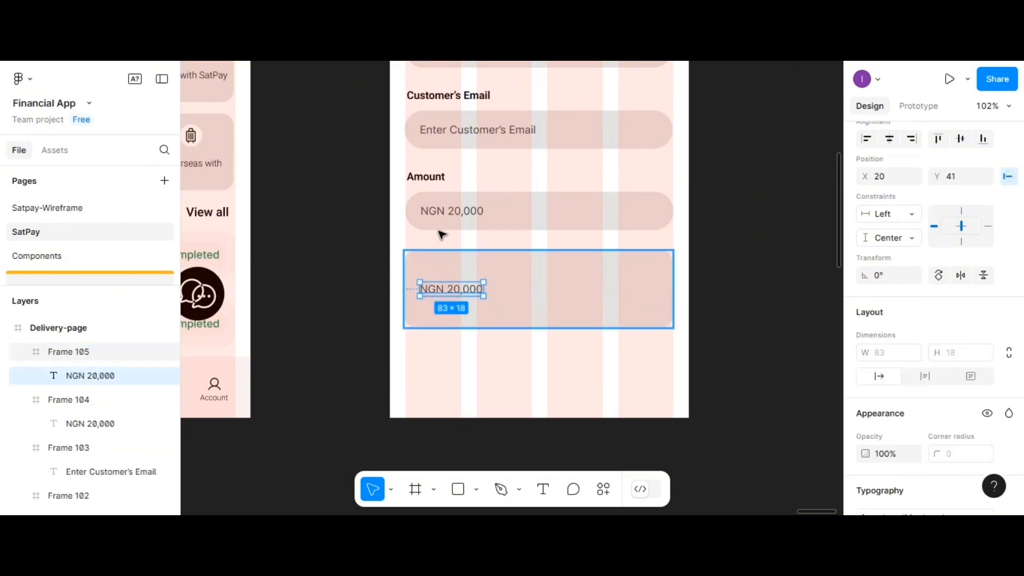
{"action": "left_click", "coordinate": [461, 97]}
{"action": "left_click_drag", "start_coordinate": [460, 99], "coordinate": [468, 270]}
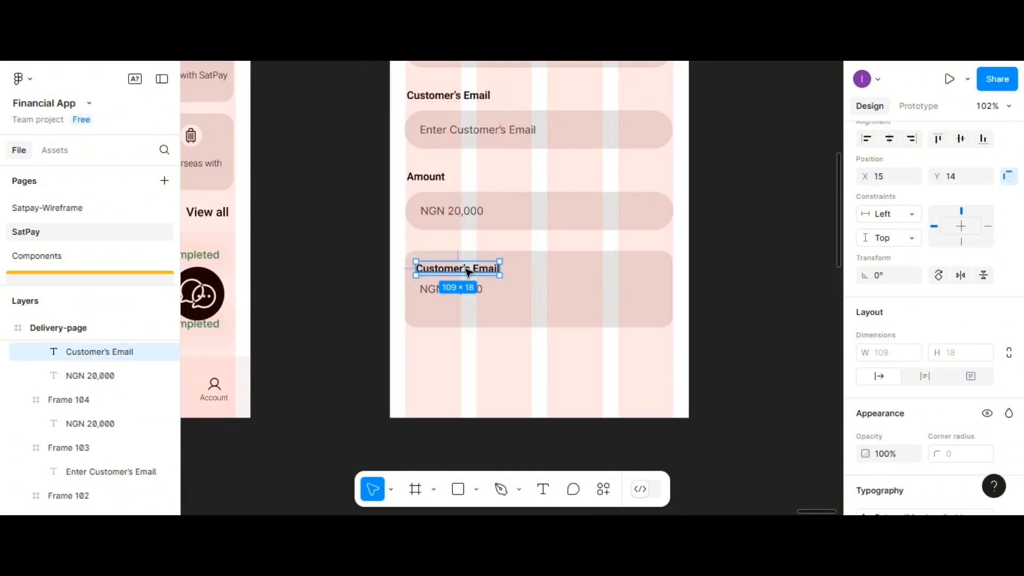
{"action": "double_click", "coordinate": [468, 270]}
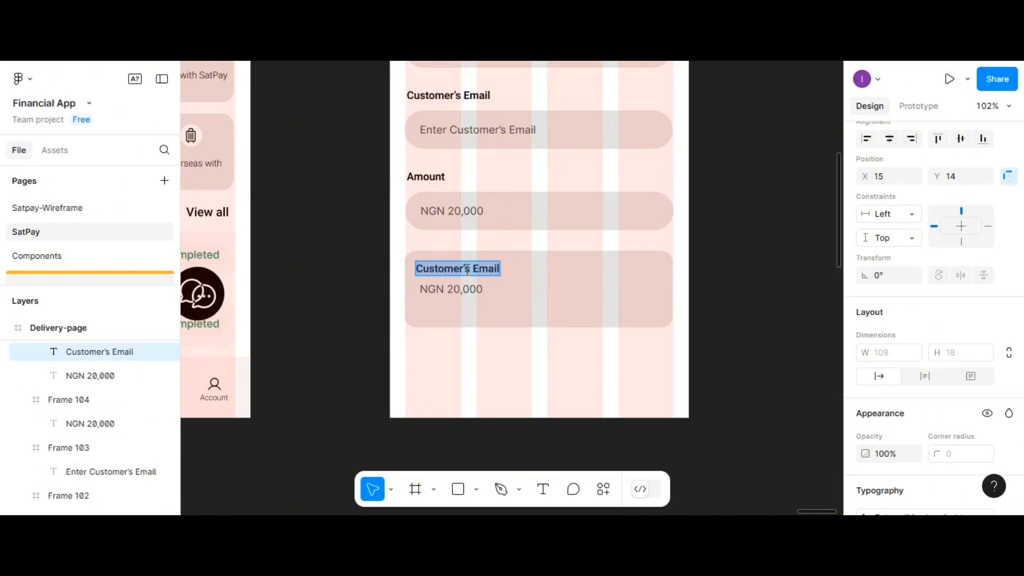
{"action": "type", "text": "Sele"}
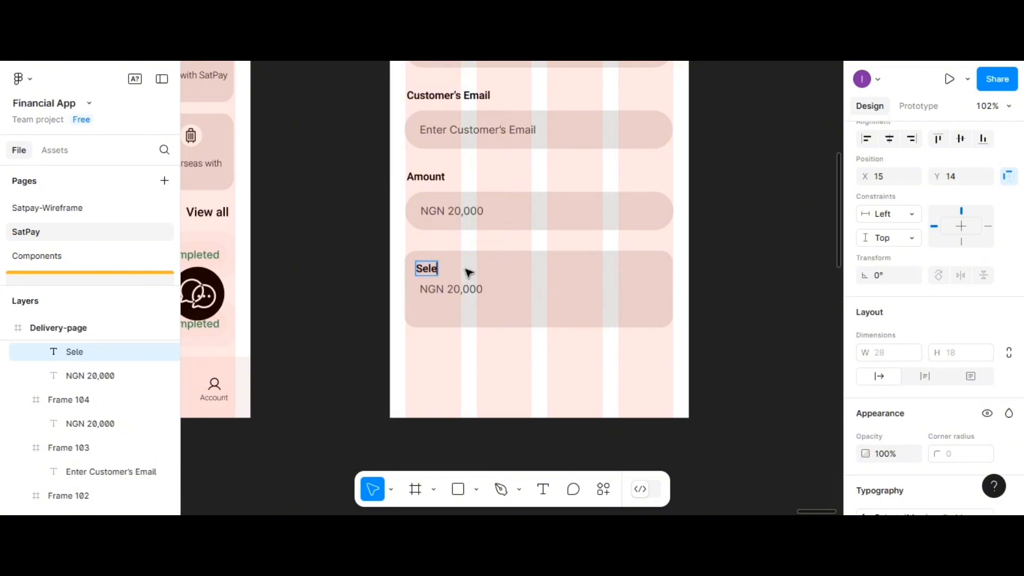
{"action": "type", "text": "ct who"}
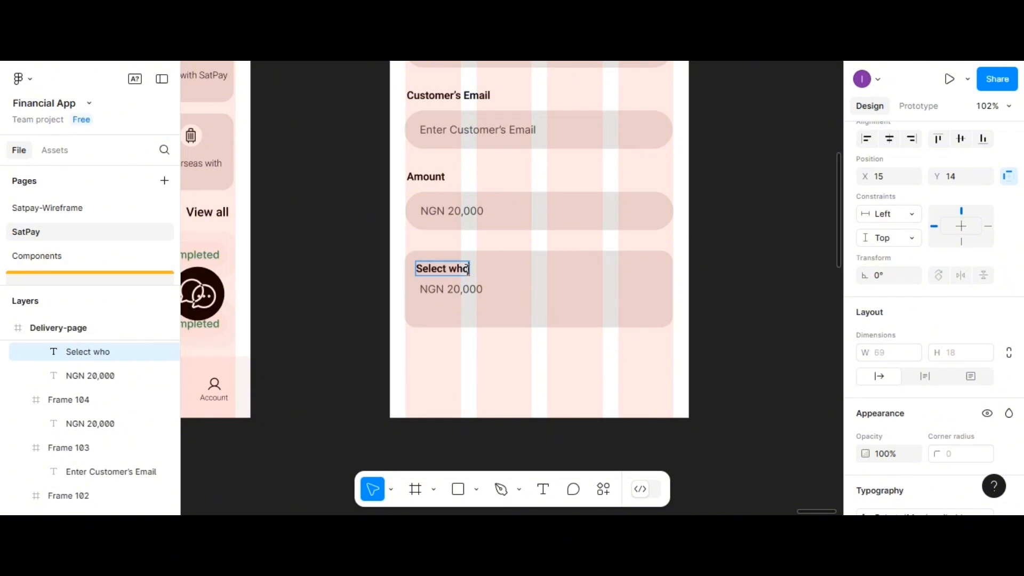
{"action": "type", "text": " pays t"}
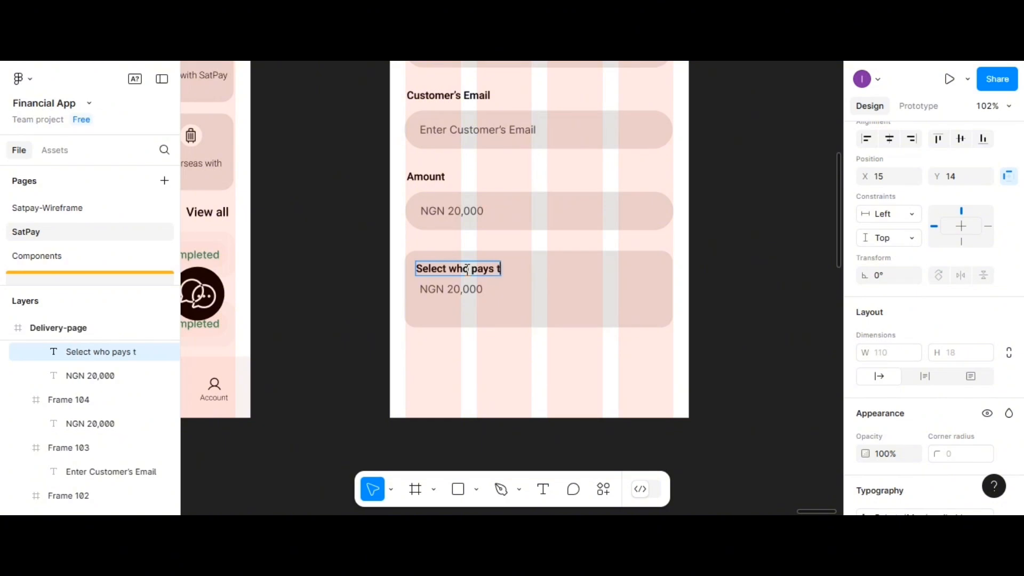
{"action": "type", "text": "he delivery fee"}
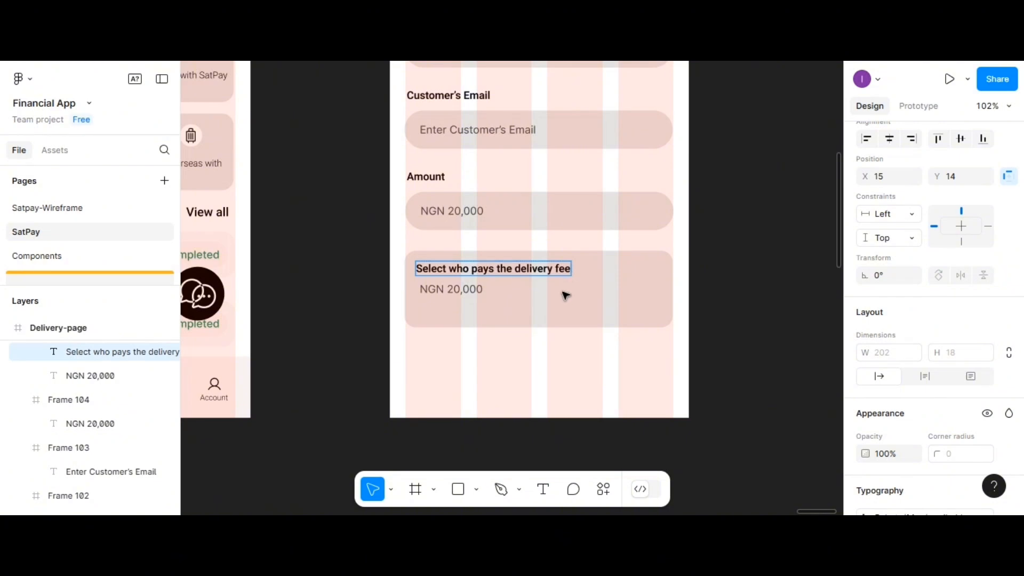
{"action": "key", "text": "Escape"}
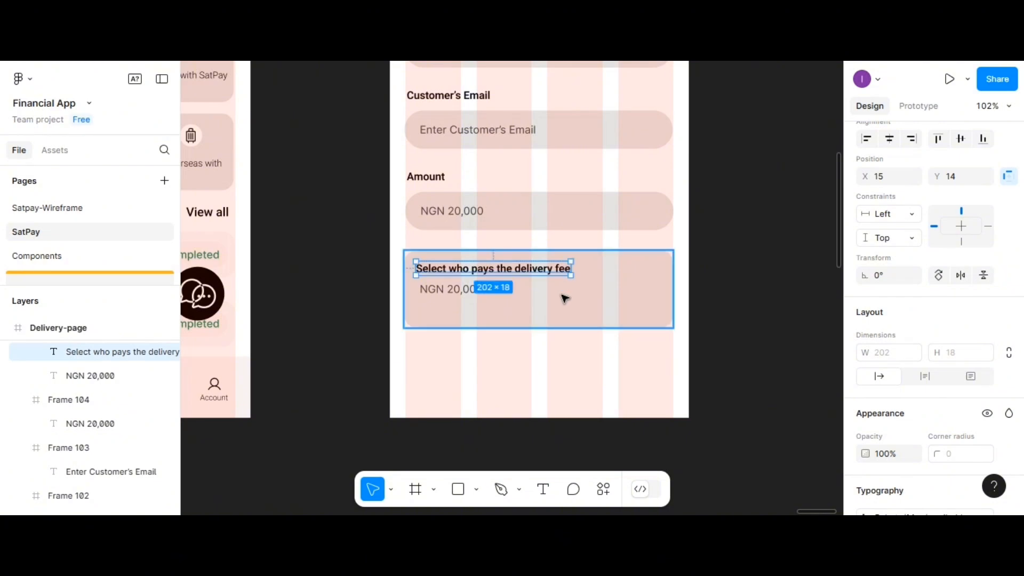
Step: Delete the "NGN 20,000" text from the delivery fee frame and draw a square frame about 33 × 33 below its heading
{"action": "left_click", "coordinate": [443, 293]}
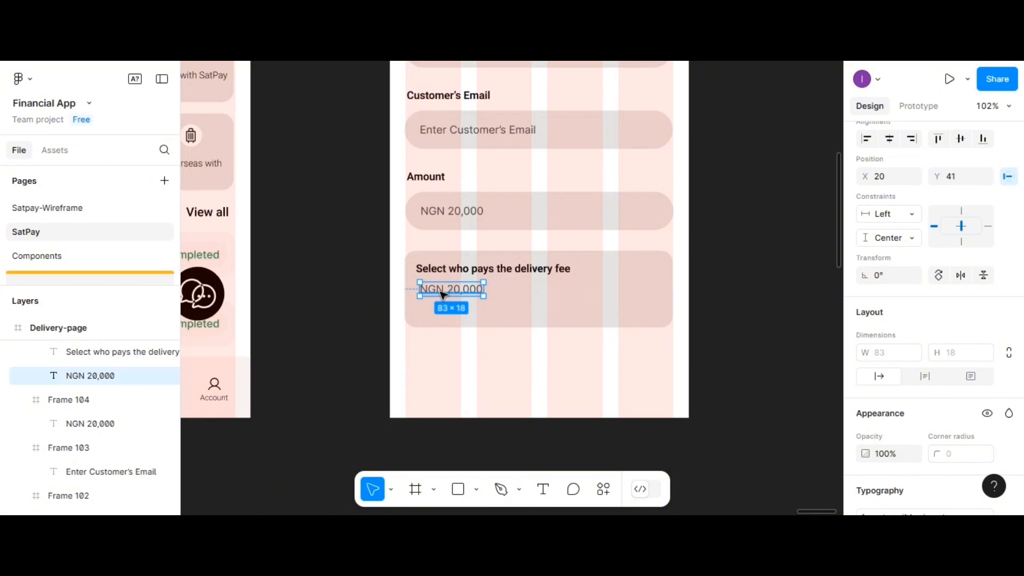
{"action": "key", "text": "Delete"}
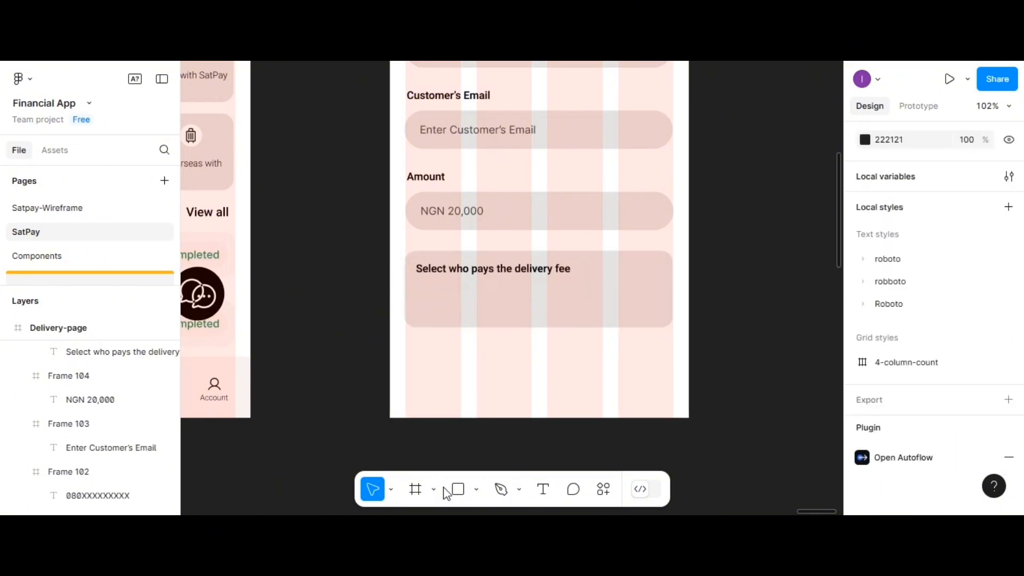
{"action": "left_click", "coordinate": [415, 489]}
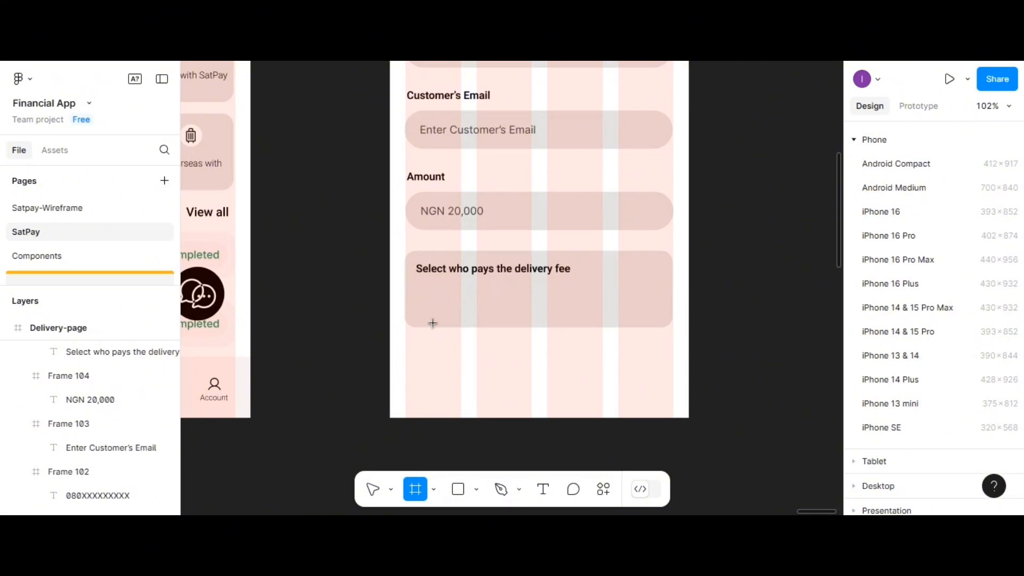
{"action": "left_click_drag", "start_coordinate": [435, 286], "coordinate": [443, 311]}
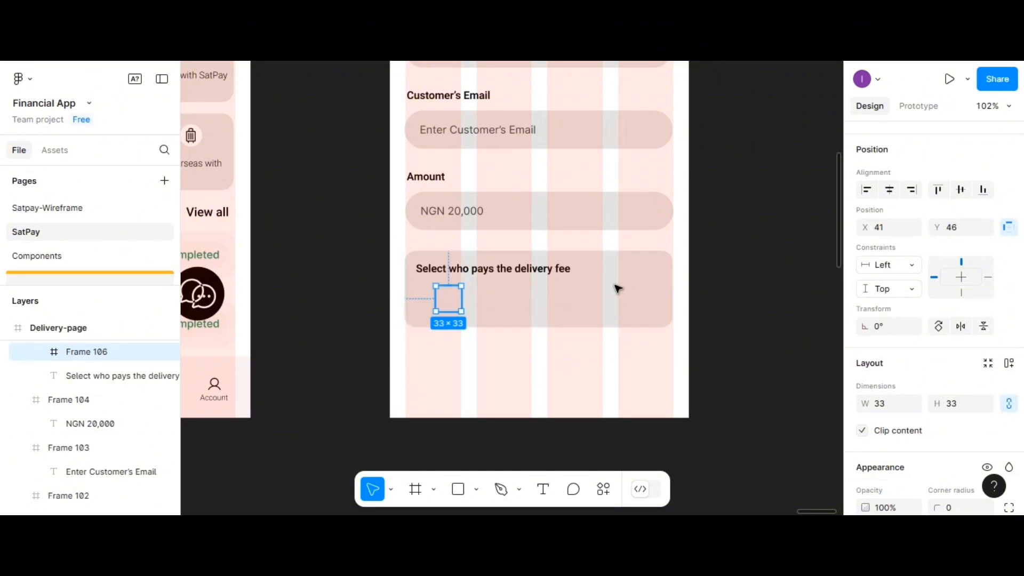
Step: Give the small square frame a black inside stroke of weight 1 and a corner radius of 50
{"action": "scroll", "coordinate": [888, 331], "scroll_direction": "down", "scroll_amount": 2}
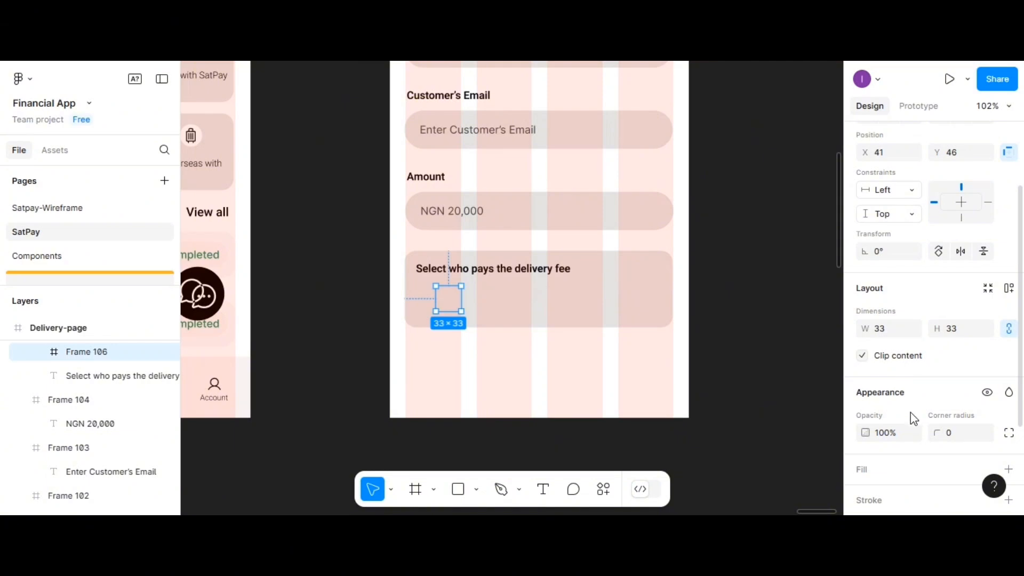
{"action": "scroll", "coordinate": [910, 412], "scroll_direction": "down", "scroll_amount": 2}
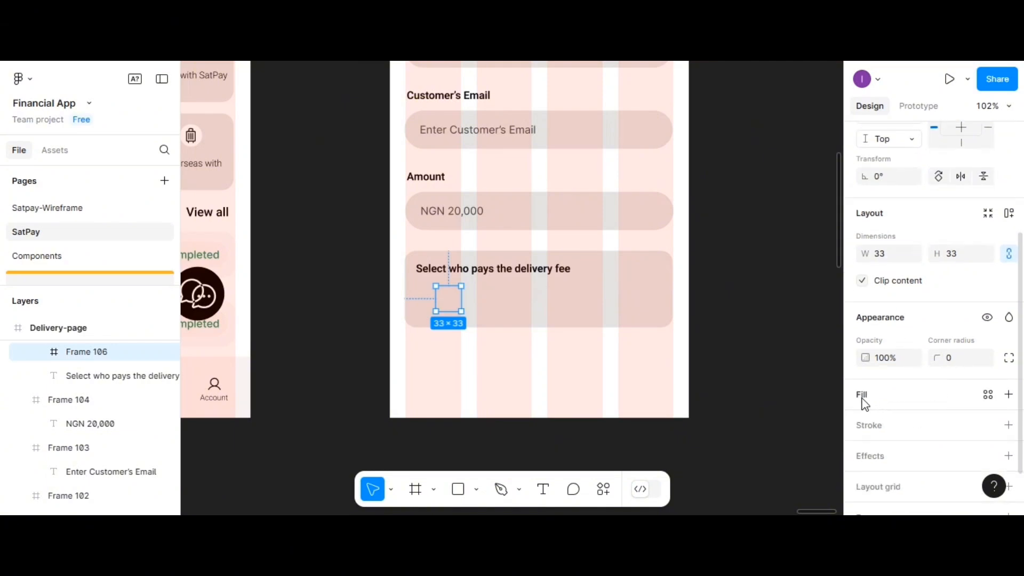
{"action": "left_click", "coordinate": [1008, 425]}
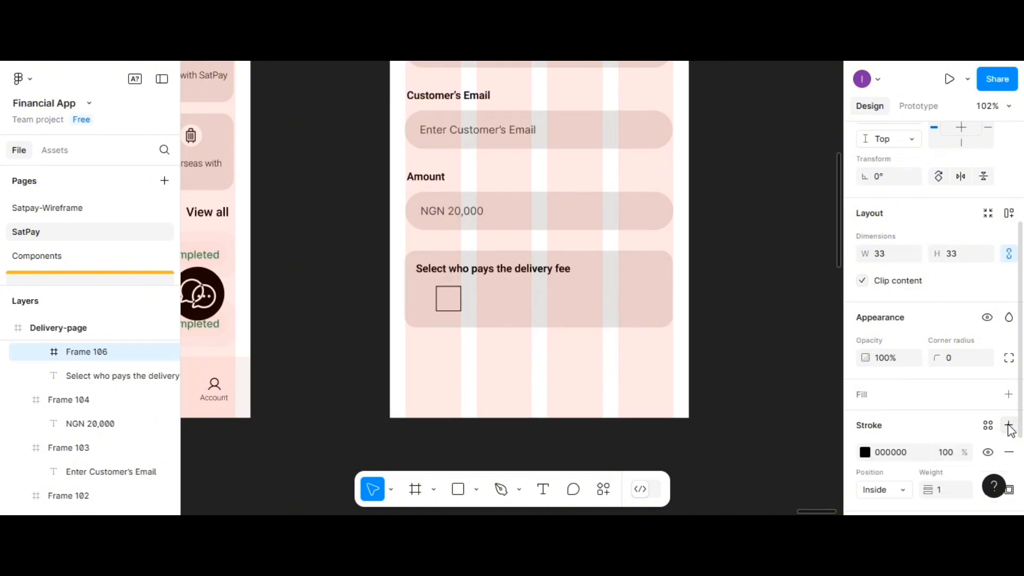
{"action": "left_click", "coordinate": [953, 358]}
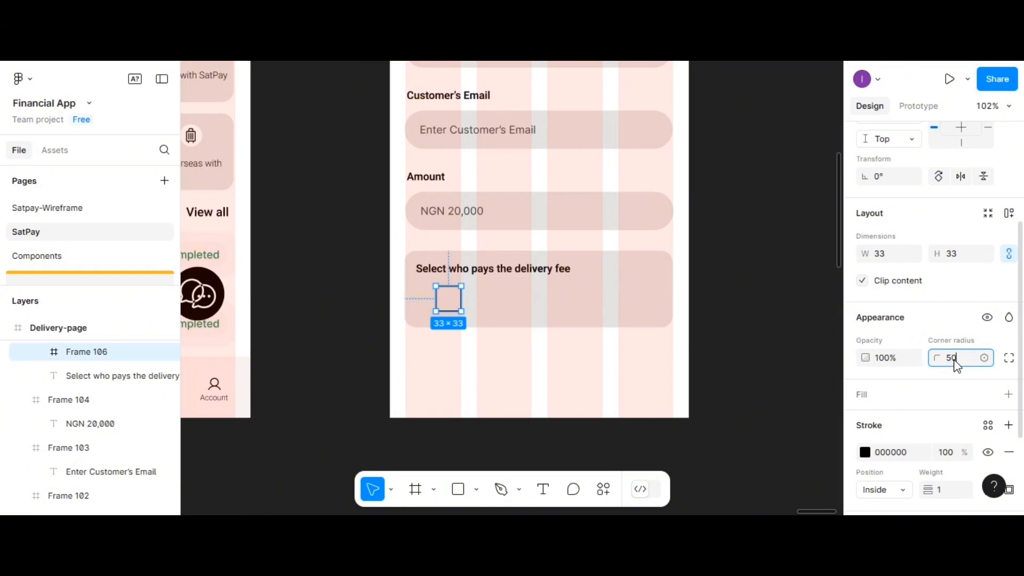
{"action": "key", "text": "Return"}
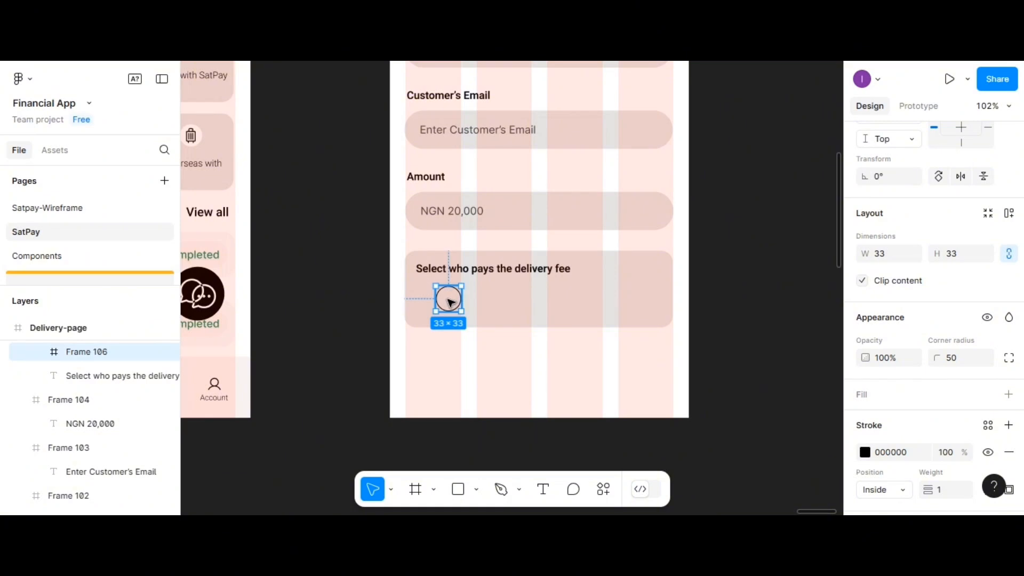
Step: Resize the circle to 25 × 25, line it up with the heading's left edge and place a copy to its right
{"action": "left_click_drag", "start_coordinate": [447, 301], "coordinate": [445, 303]}
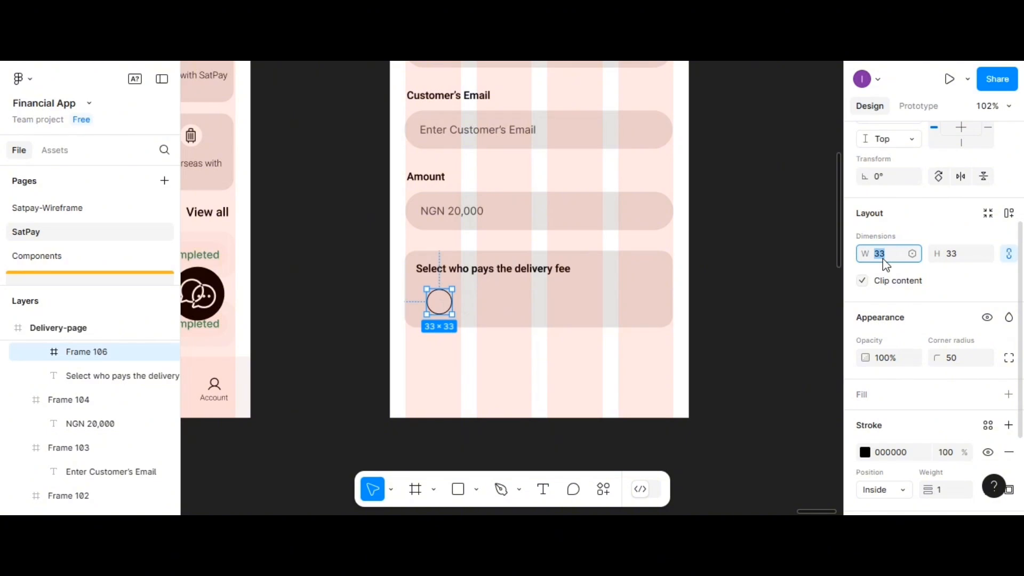
{"action": "type", "text": "25"}
{"action": "key", "text": "Return"}
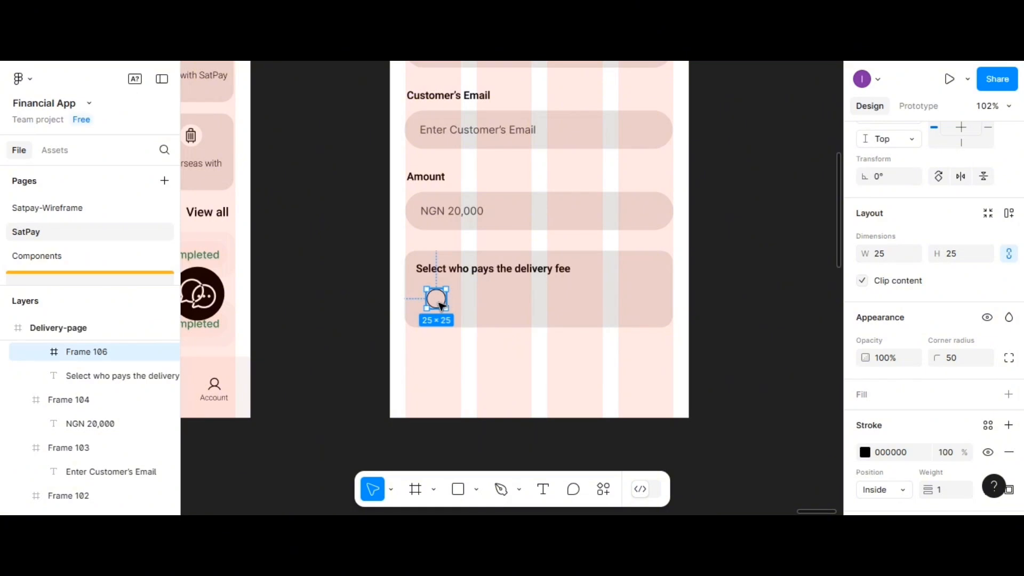
{"action": "mouse_move", "coordinate": [439, 305]}
{"action": "left_mouse_down", "text": "alt"}
{"action": "mouse_move", "coordinate": [492, 306]}
{"action": "mouse_move", "coordinate": [428, 302]}
{"action": "left_mouse_up", "text": "alt"}
{"action": "left_click", "coordinate": [433, 302]}
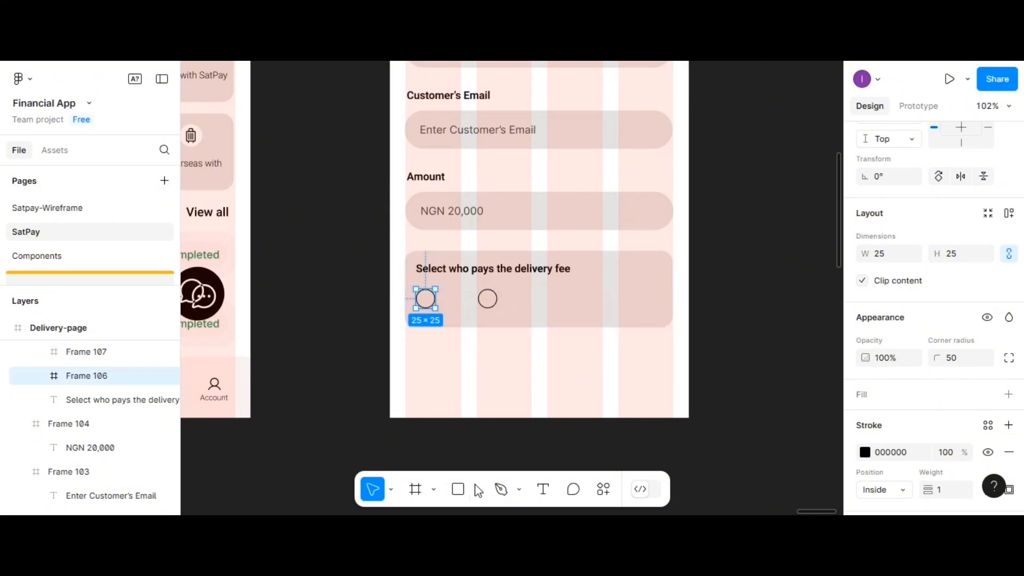
Step: Add the text "Me" beside the first circle and place a copy of it beside the second circle
{"action": "left_click", "coordinate": [549, 495]}
{"action": "left_click", "coordinate": [443, 358]}
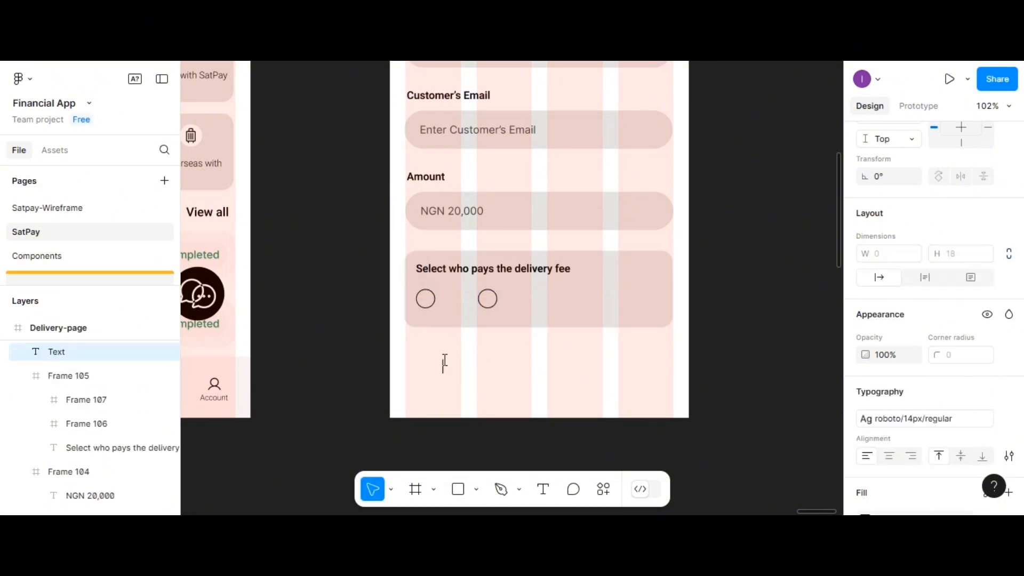
{"action": "type", "text": "Me"}
{"action": "key", "text": "Escape"}
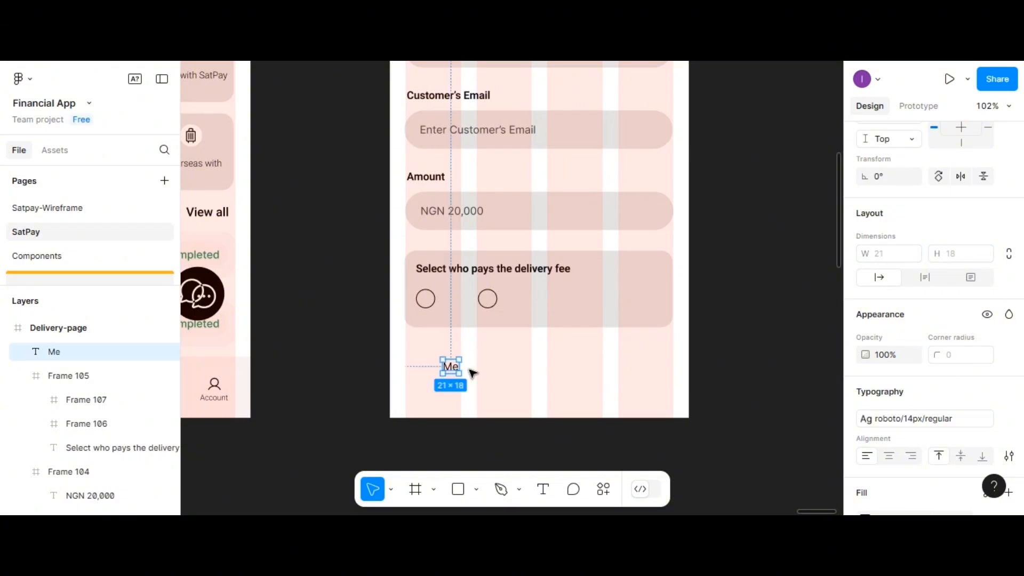
{"action": "left_click_drag", "start_coordinate": [458, 372], "coordinate": [516, 305]}
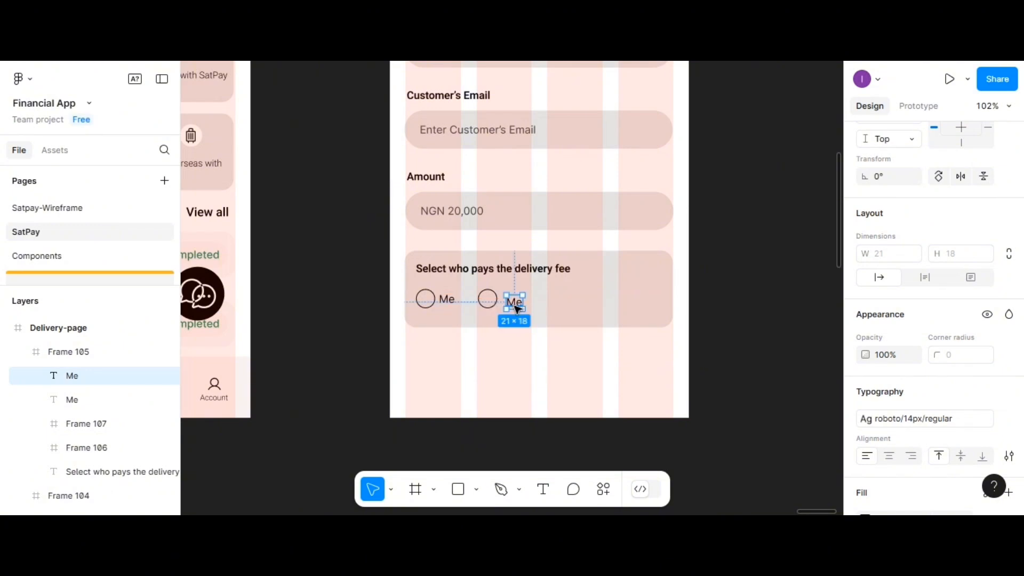
Step: Change the text beside the second circle to "My Customer"
{"action": "double_click", "coordinate": [515, 303]}
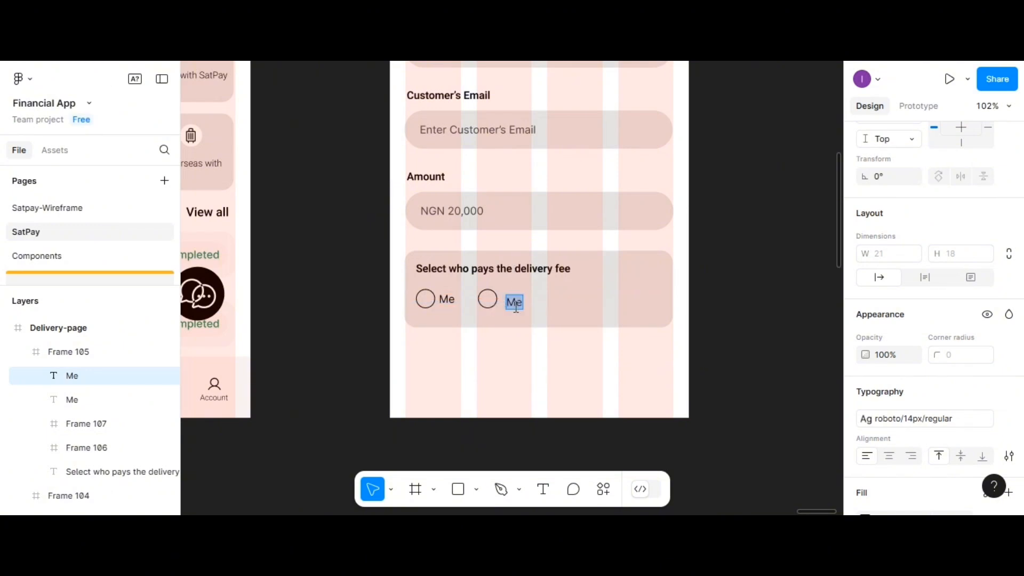
{"action": "type", "text": "My customer"}
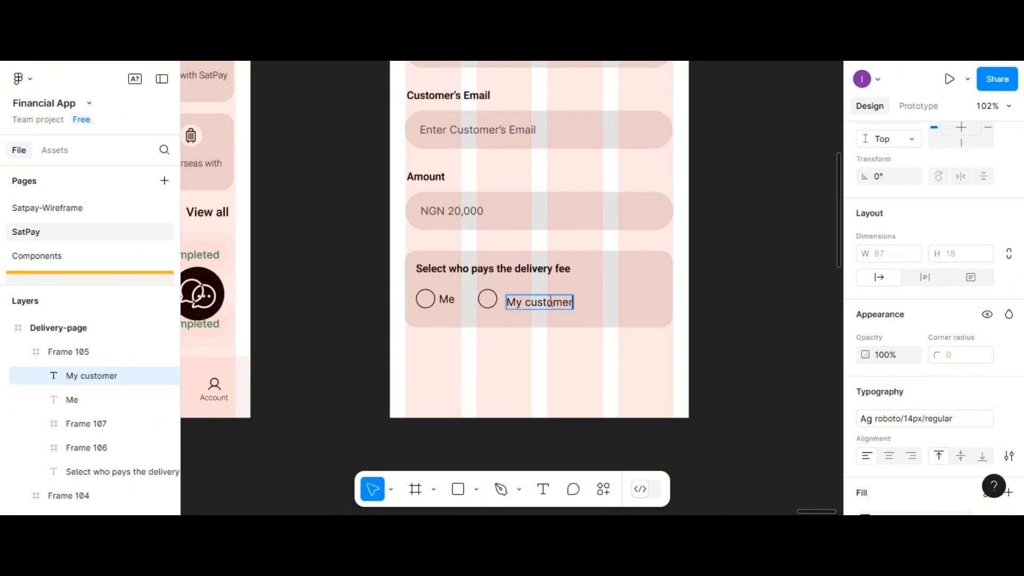
{"action": "left_click", "coordinate": [531, 308]}
{"action": "key", "text": "BackSpace"}
{"action": "type", "text": "C"}
{"action": "key", "text": "Escape"}
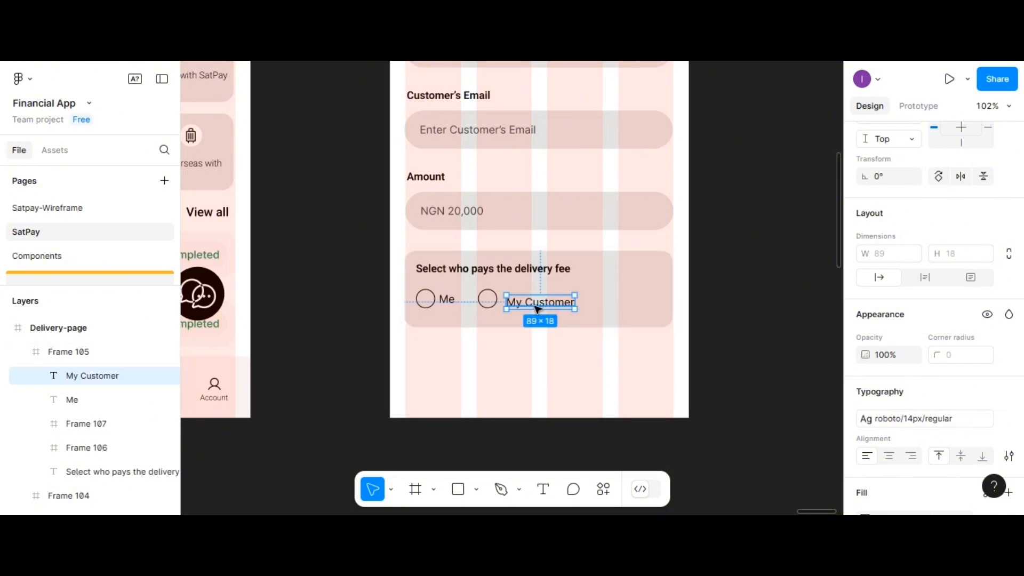
Step: Group the "Me" text with the first circle
{"action": "left_click", "coordinate": [454, 301]}
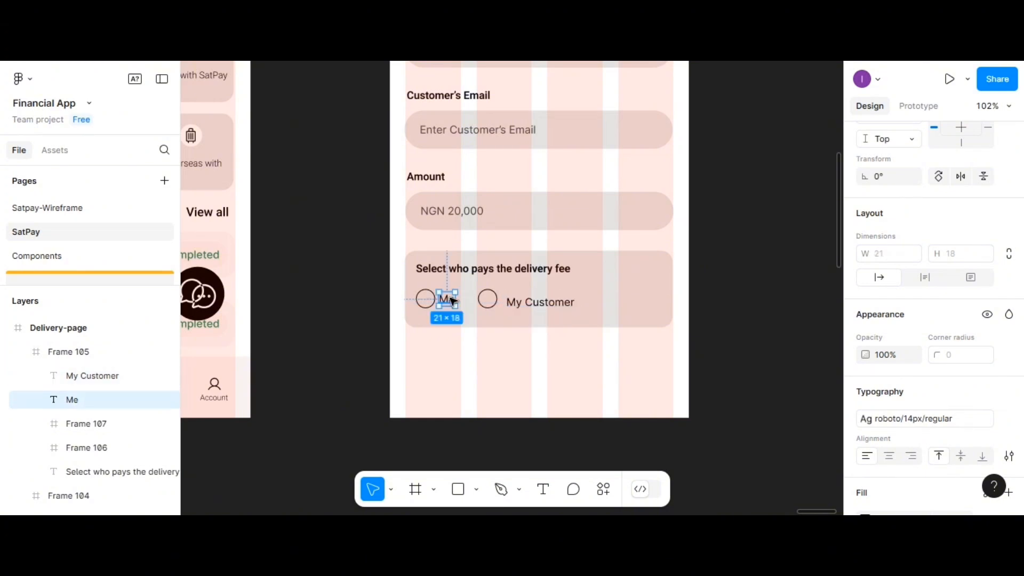
{"action": "left_click", "coordinate": [417, 307], "text": "shift"}
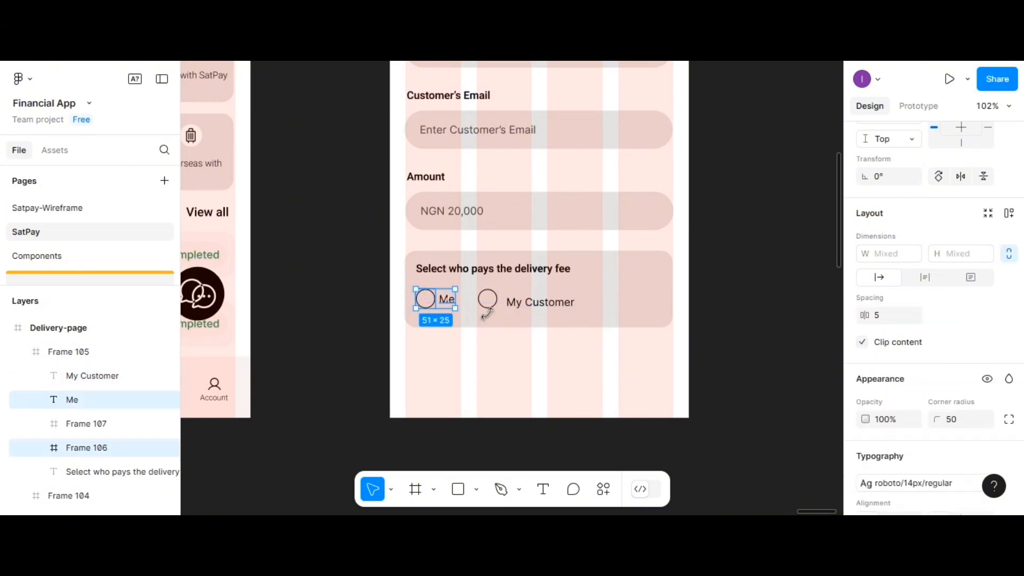
{"action": "scroll", "coordinate": [909, 256], "scroll_direction": "up", "scroll_amount": 2}
{"action": "scroll", "coordinate": [908, 252], "scroll_direction": "up", "scroll_amount": 2}
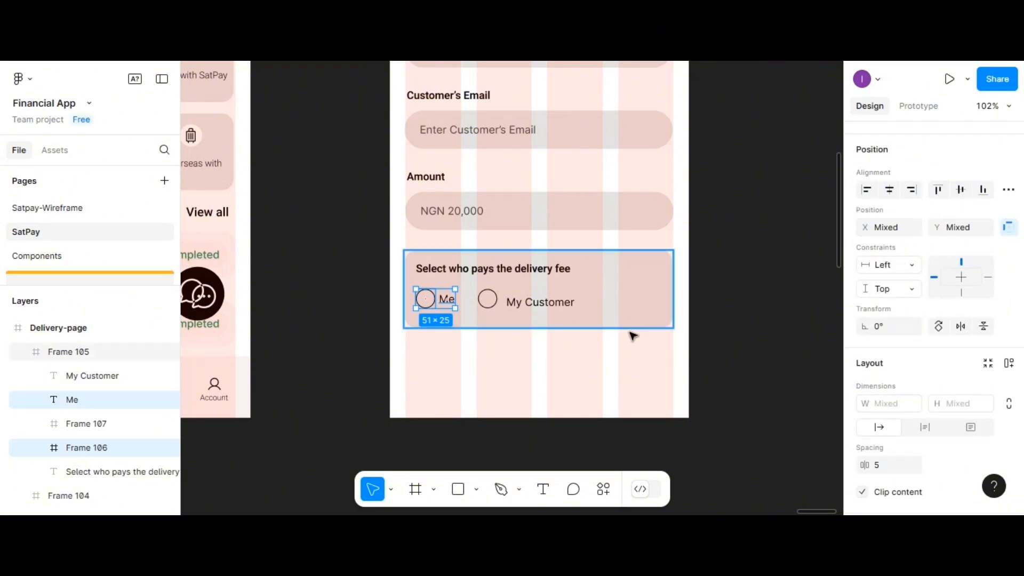
{"action": "scroll", "coordinate": [892, 355], "scroll_direction": "down", "scroll_amount": 4}
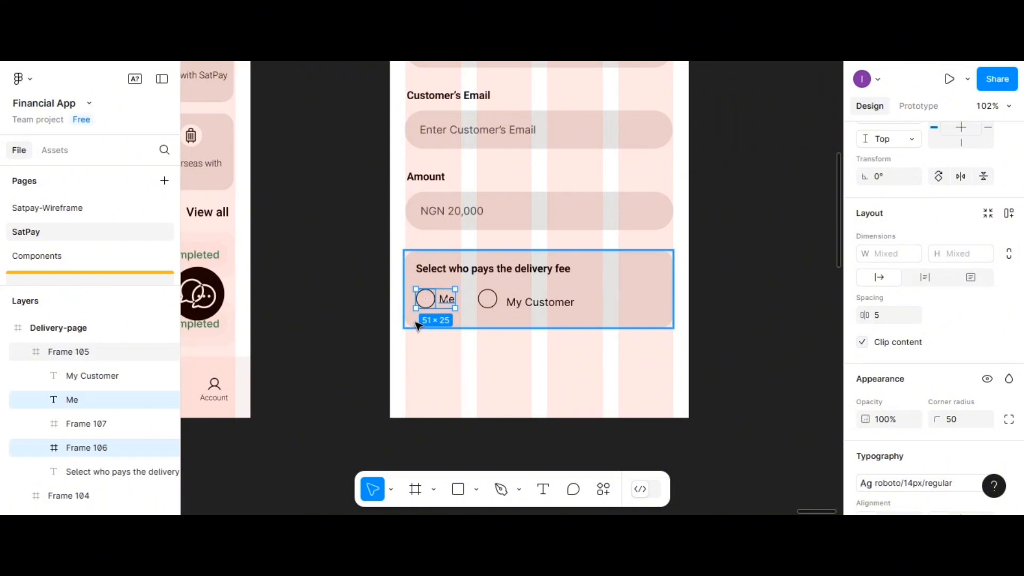
{"action": "key", "text": "ctrl+g"}
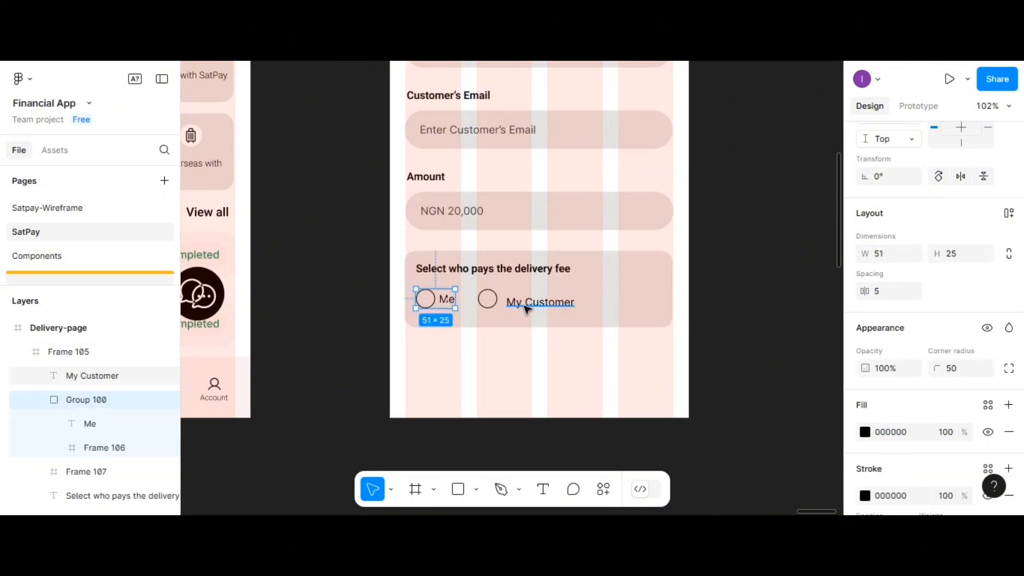
Step: Align the "My Customer" text and the second circle on their vertical centers and set the spacing between them to 5
{"action": "left_click", "coordinate": [527, 308]}
{"action": "left_click", "coordinate": [487, 299], "text": "shift"}
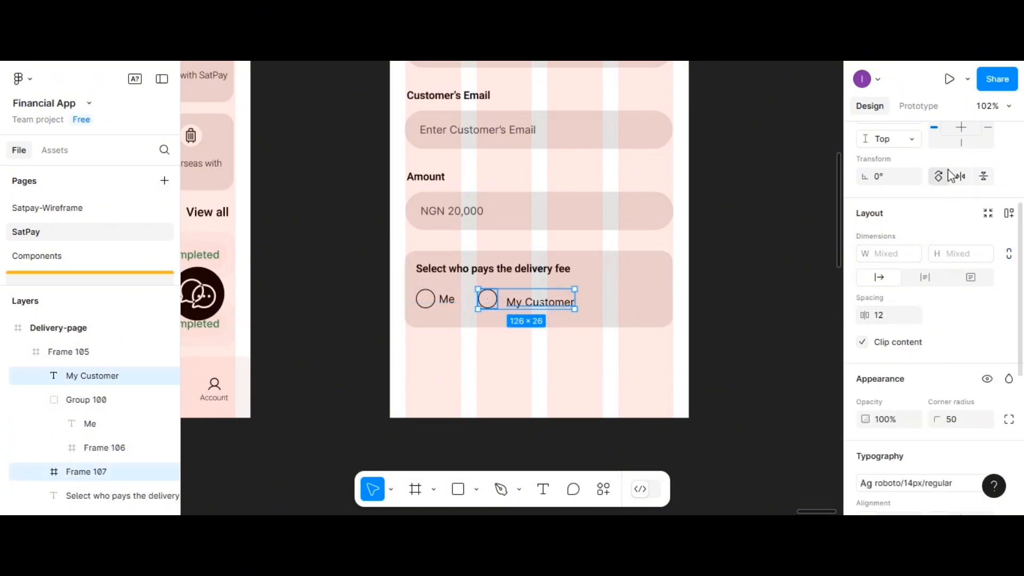
{"action": "scroll", "coordinate": [947, 171], "scroll_direction": "up", "scroll_amount": 3}
{"action": "left_click", "coordinate": [959, 191]}
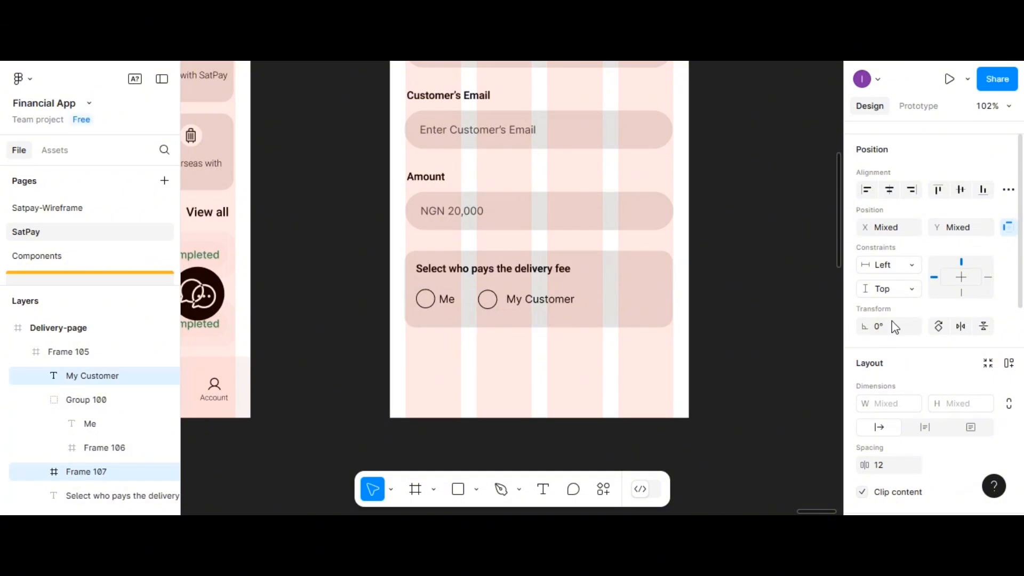
{"action": "scroll", "coordinate": [883, 409], "scroll_direction": "down", "scroll_amount": 3}
{"action": "left_click", "coordinate": [881, 395]}
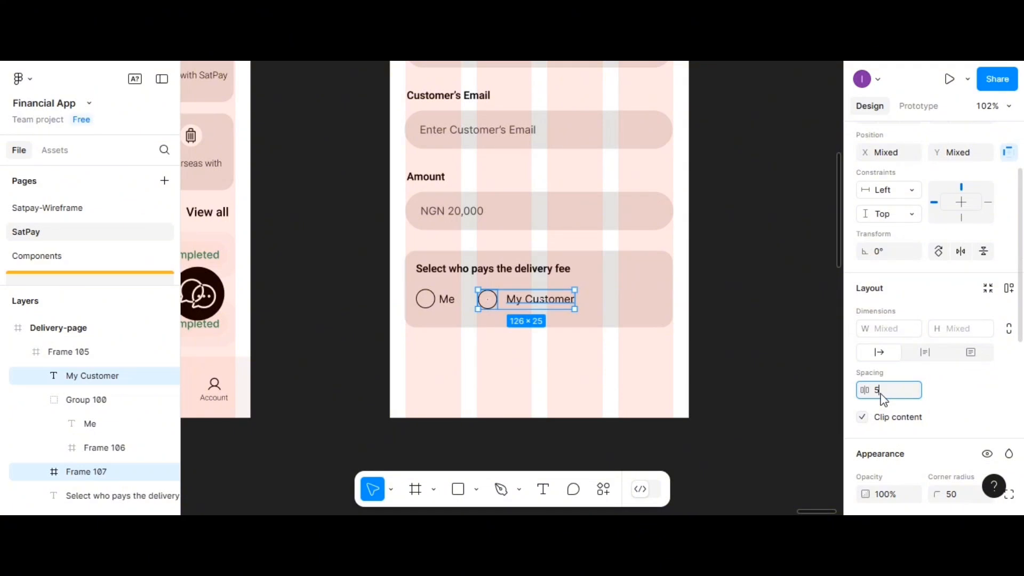
{"action": "type", "text": "5"}
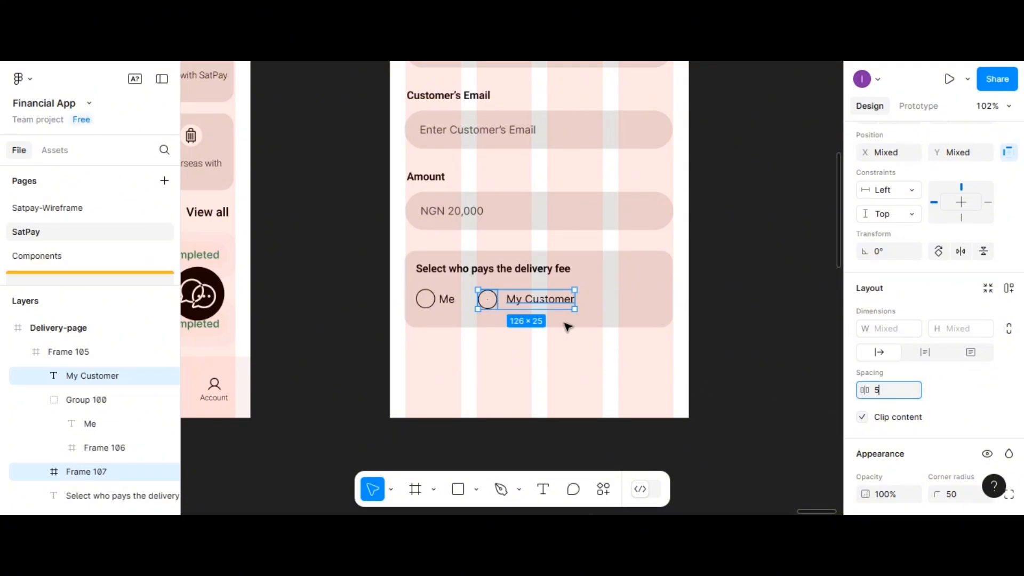
Step: Group the "My Customer" text with the second circle
{"action": "left_click", "coordinate": [520, 304]}
{"action": "left_click", "coordinate": [490, 303], "text": "shift"}
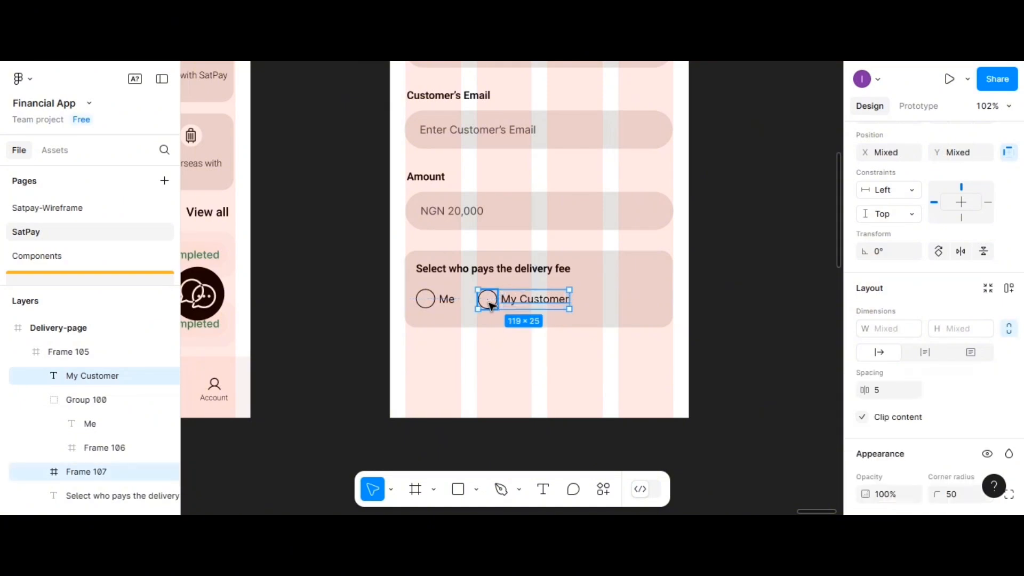
{"action": "key", "text": "ctrl+g"}
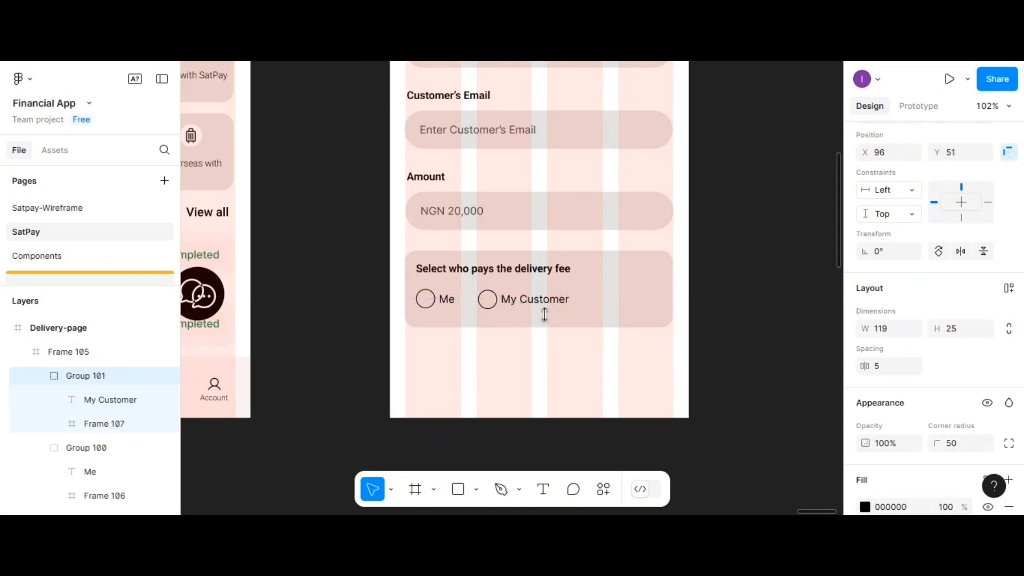
Step: Set the vertical spacing between the "Select who pays the delivery fee" heading and the "Me" option to 15
{"action": "left_click", "coordinate": [454, 268]}
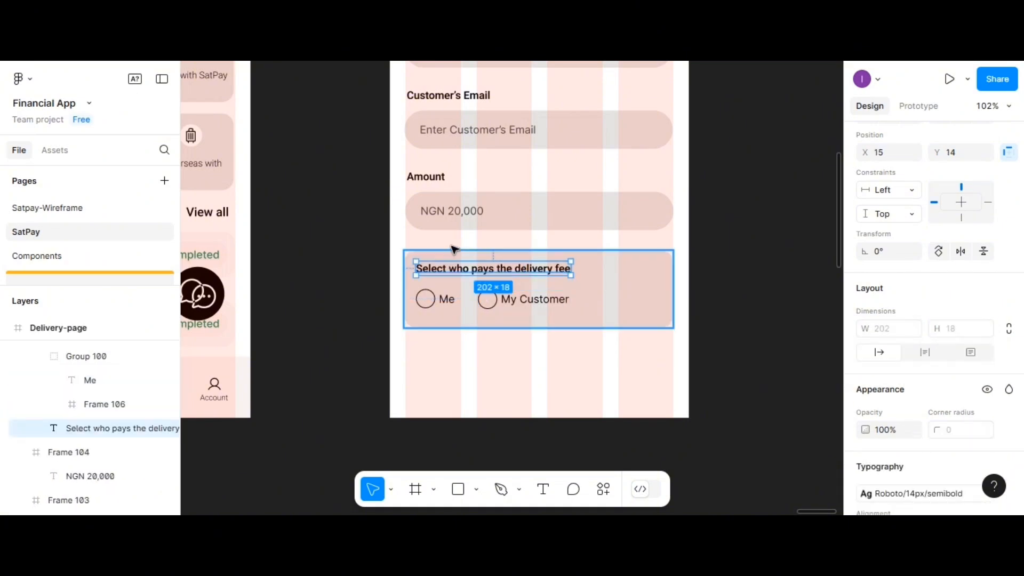
{"action": "left_click", "coordinate": [591, 314]}
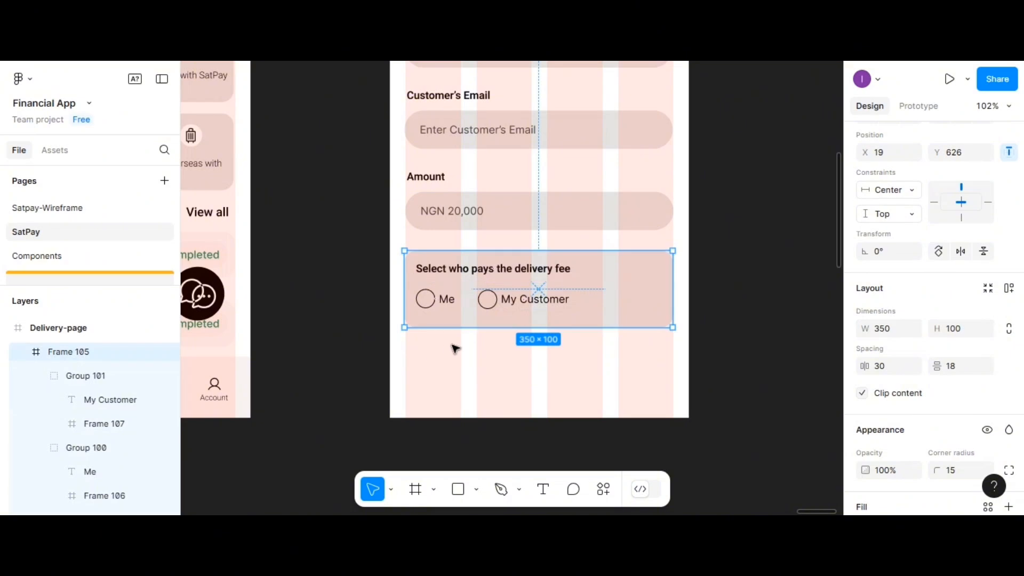
{"action": "left_click", "coordinate": [440, 275]}
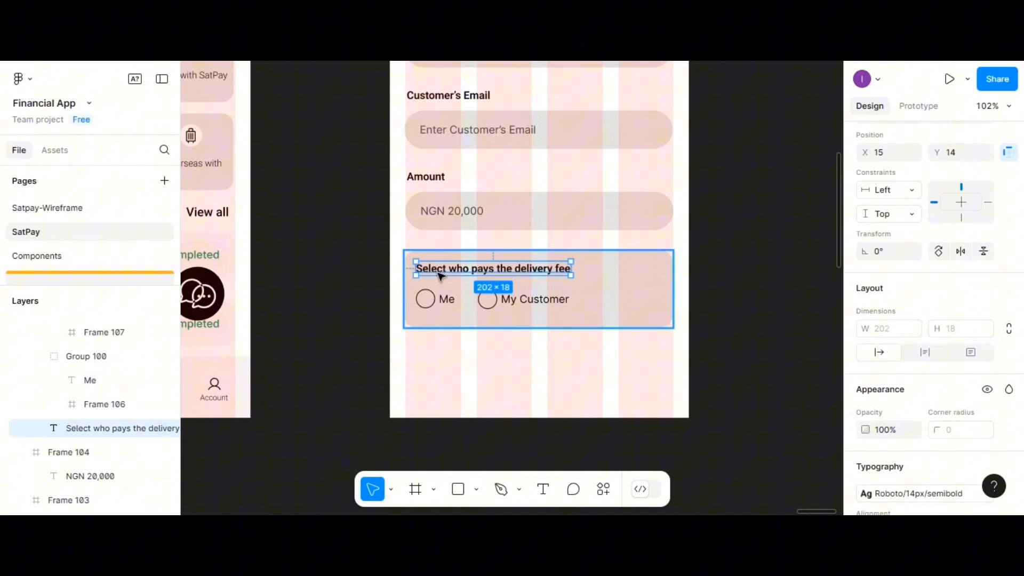
{"action": "left_click", "coordinate": [442, 305], "text": "shift"}
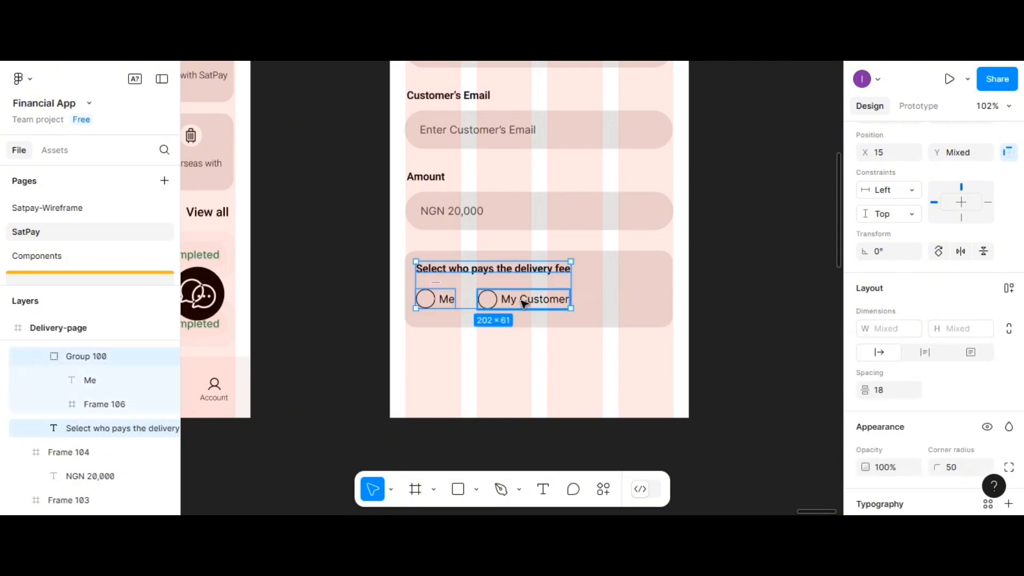
{"action": "left_click", "coordinate": [880, 394]}
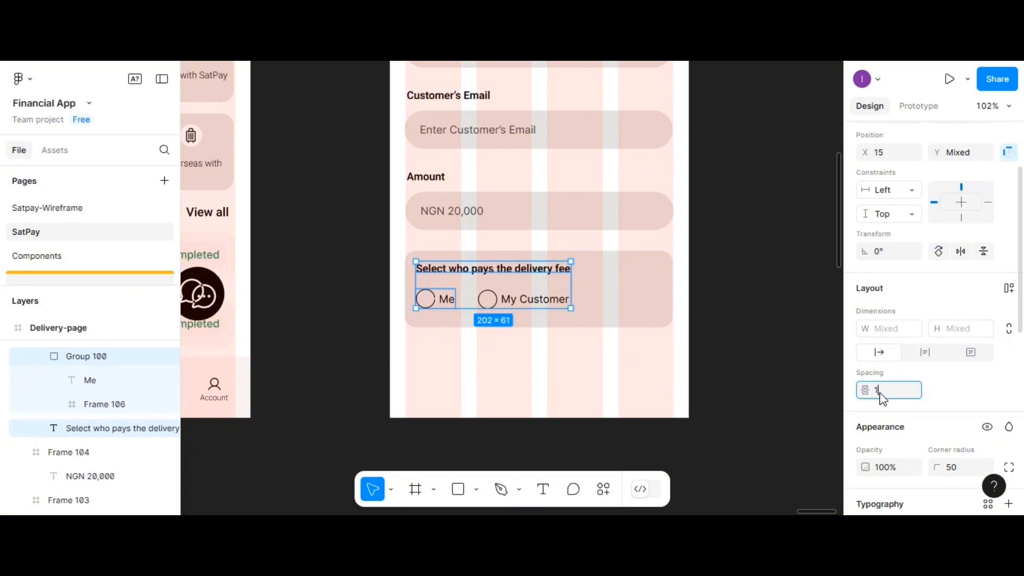
{"action": "key", "text": "Return"}
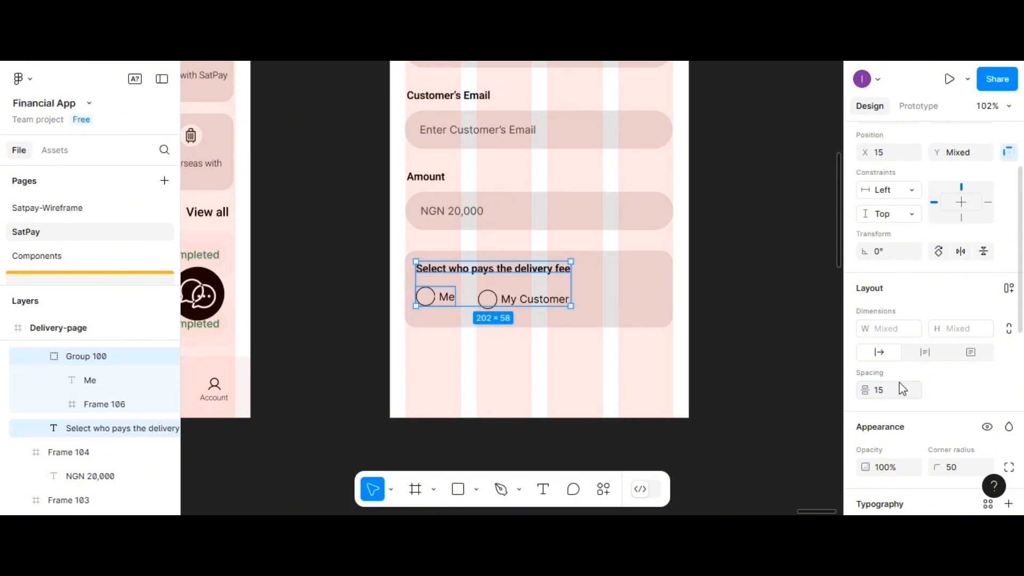
Step: Align the "Me" and "My Customer" options on their vertical centers and group them together
{"action": "left_click", "coordinate": [659, 320]}
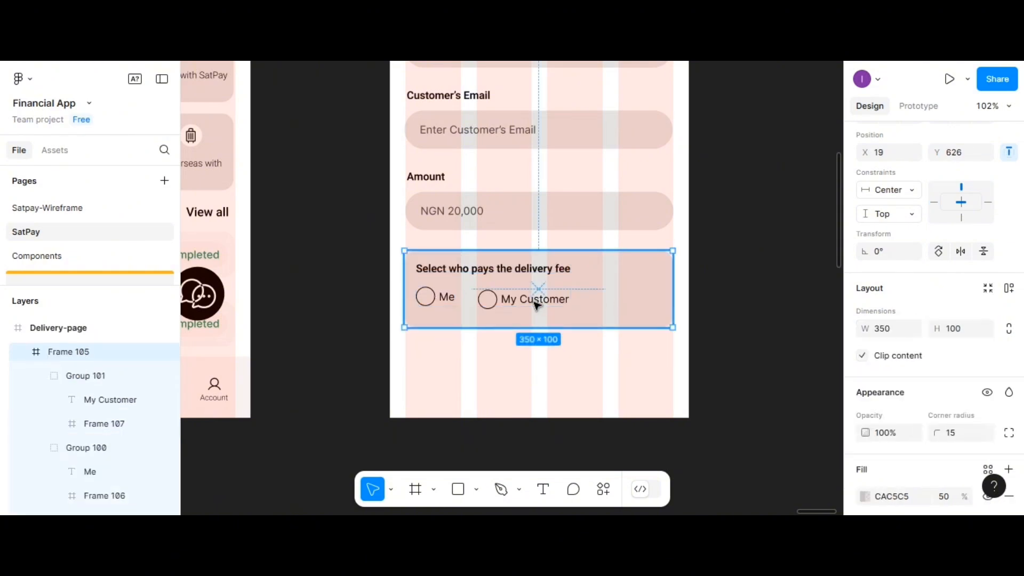
{"action": "left_click", "coordinate": [431, 301]}
{"action": "left_click", "coordinate": [529, 299], "text": "shift"}
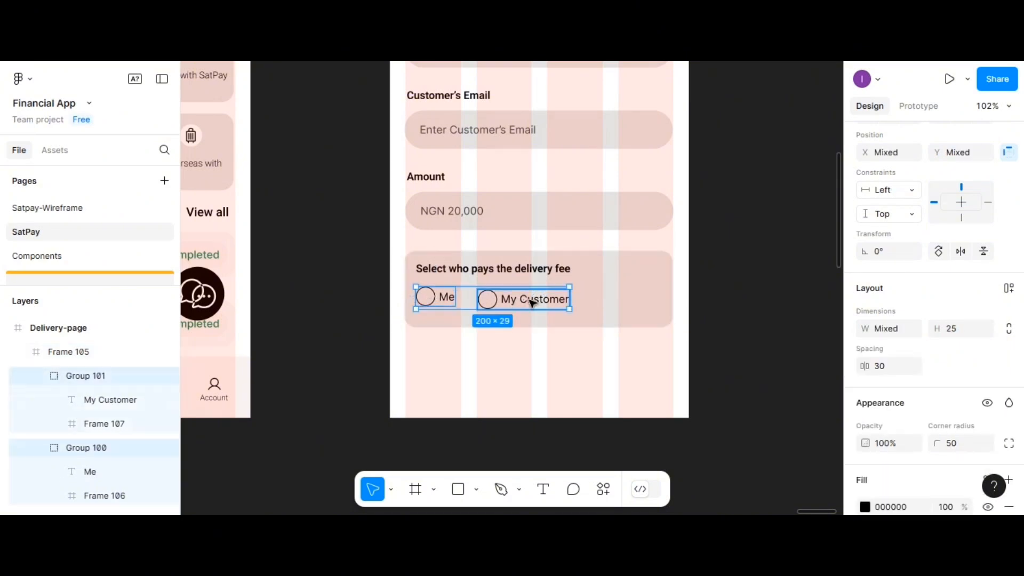
{"action": "scroll", "coordinate": [939, 170], "scroll_direction": "up", "scroll_amount": 3}
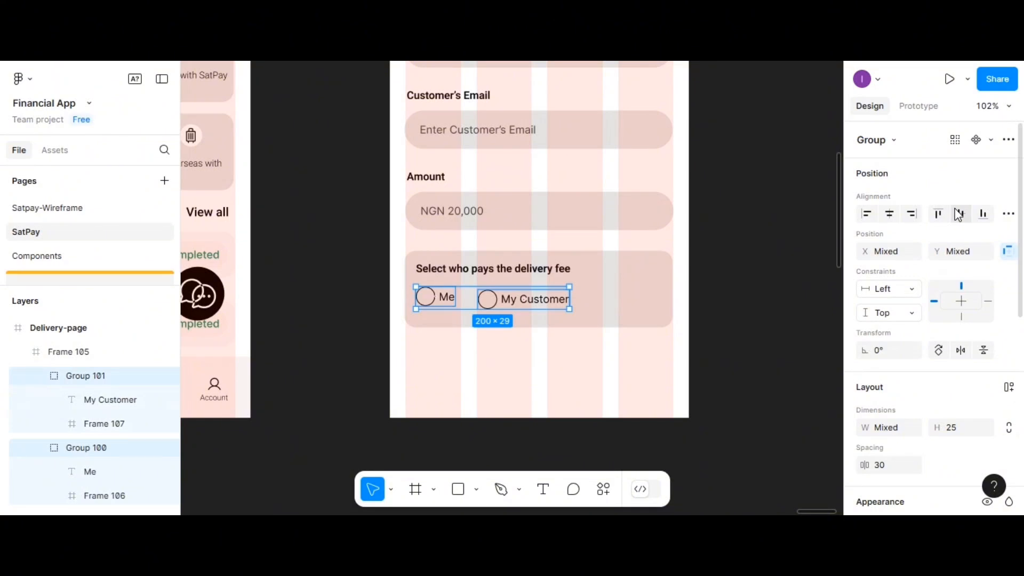
{"action": "left_click", "coordinate": [960, 213]}
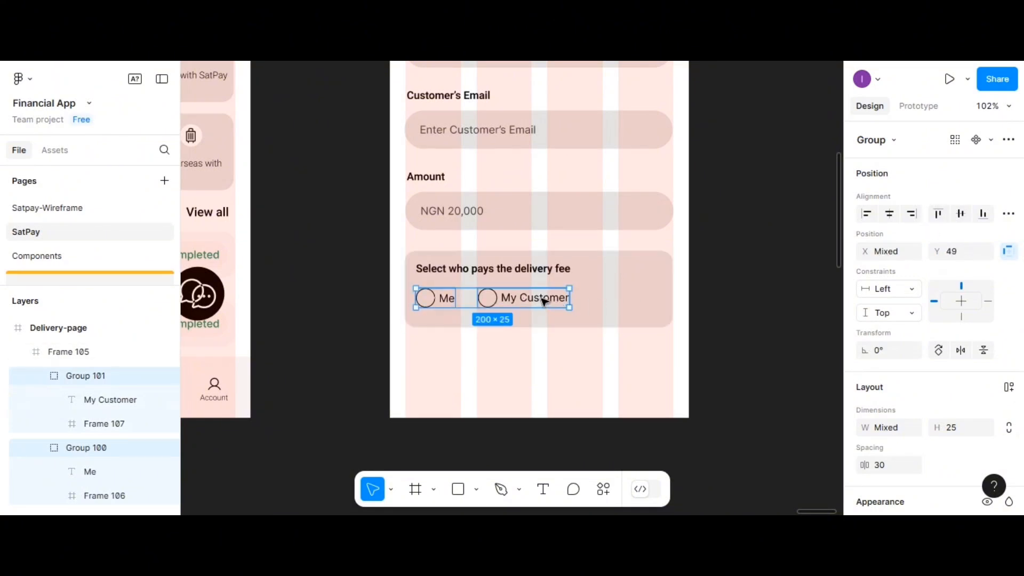
{"action": "key", "text": "ctrl+g"}
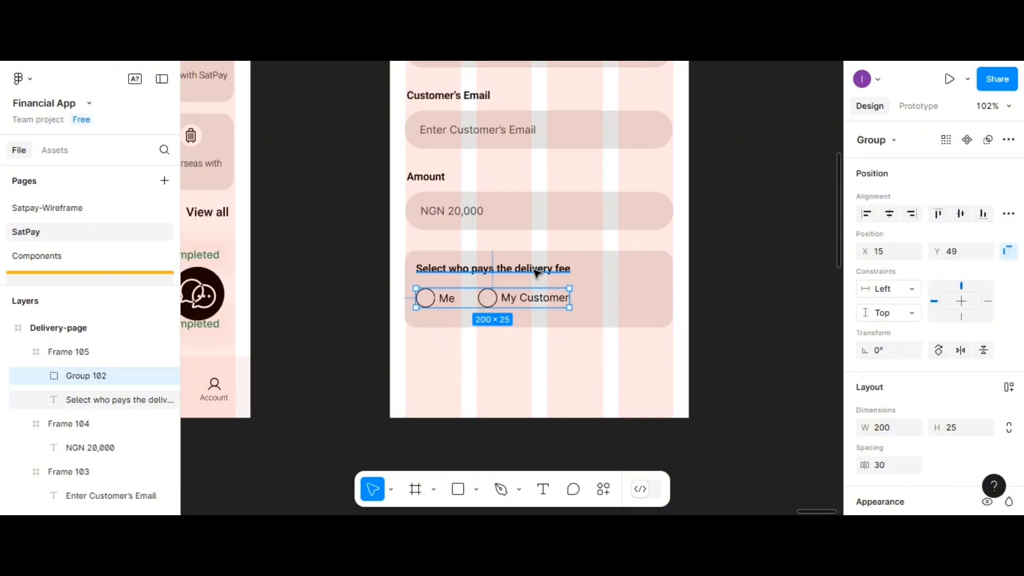
Step: Select the grouped options together with the "Select who pays the delivery fee" heading
{"action": "left_click", "coordinate": [536, 272], "text": "shift"}
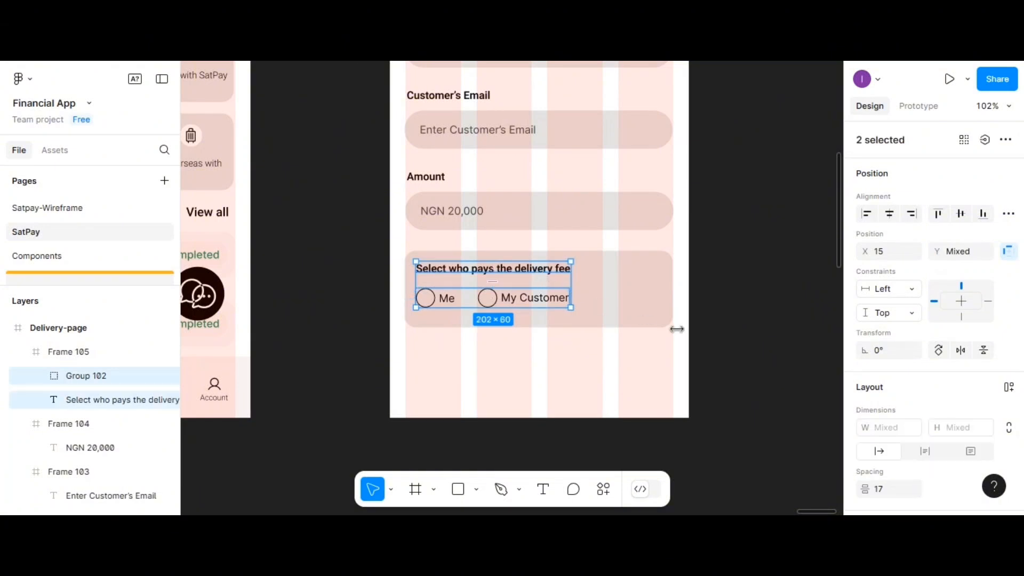
Step: Set the spacing between the delivery-fee heading and its radio options to 15 and shift both slightly down inside their card
{"action": "left_click", "coordinate": [889, 492]}
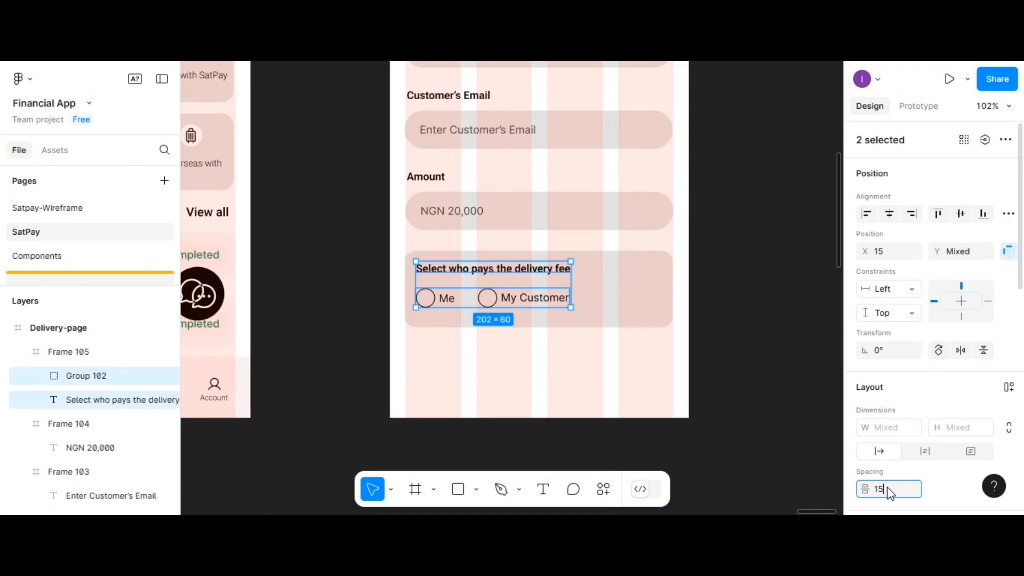
{"action": "key", "text": "Return"}
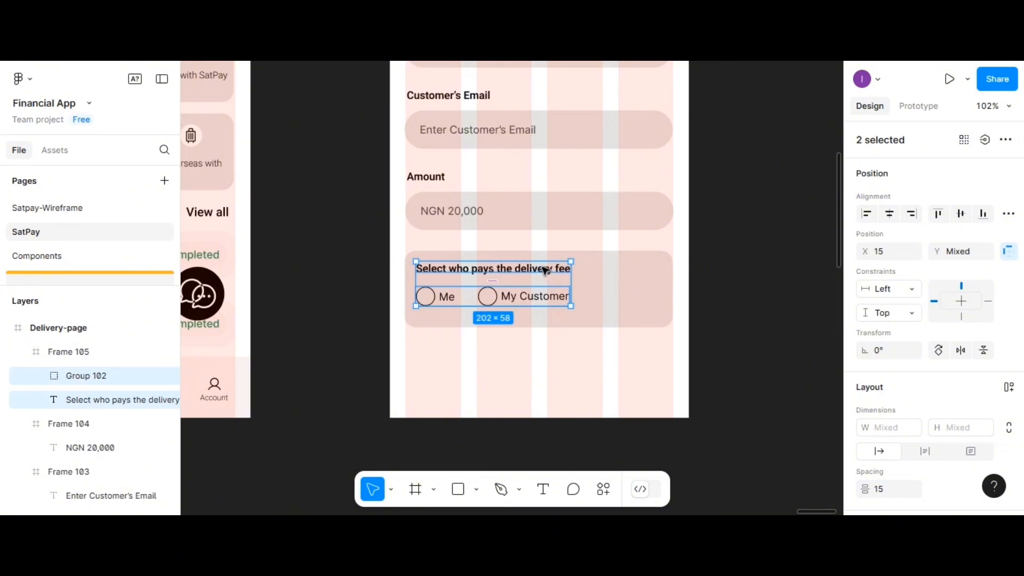
{"action": "left_click_drag", "start_coordinate": [542, 266], "coordinate": [542, 271]}
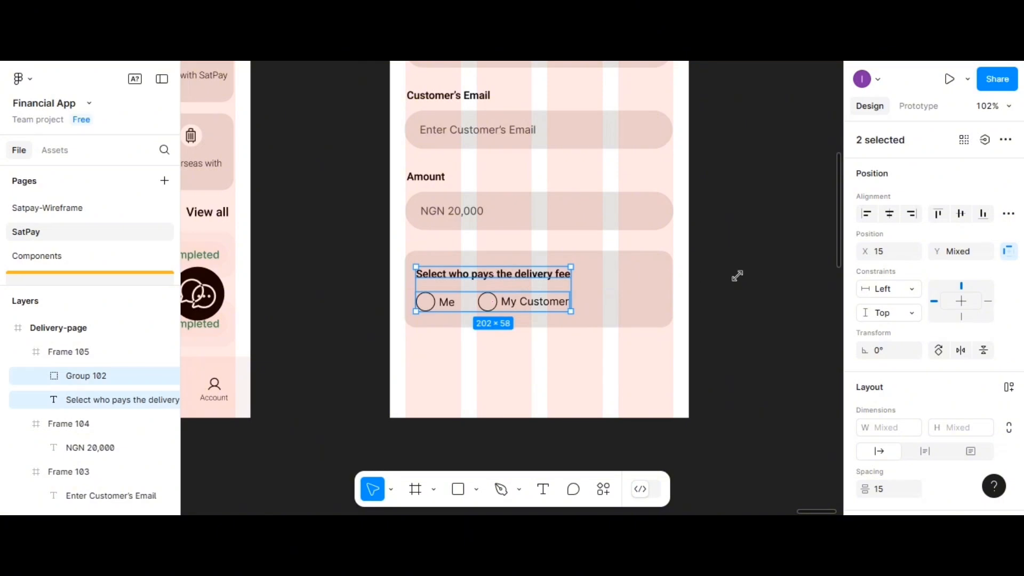
{"action": "scroll", "coordinate": [952, 275], "scroll_direction": "down", "scroll_amount": 3}
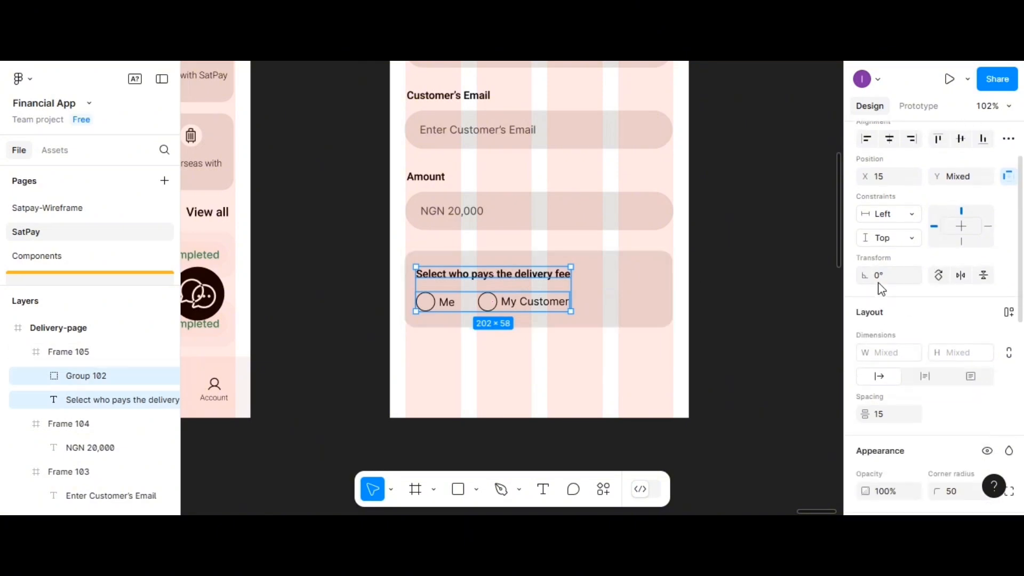
{"action": "left_click", "coordinate": [534, 258]}
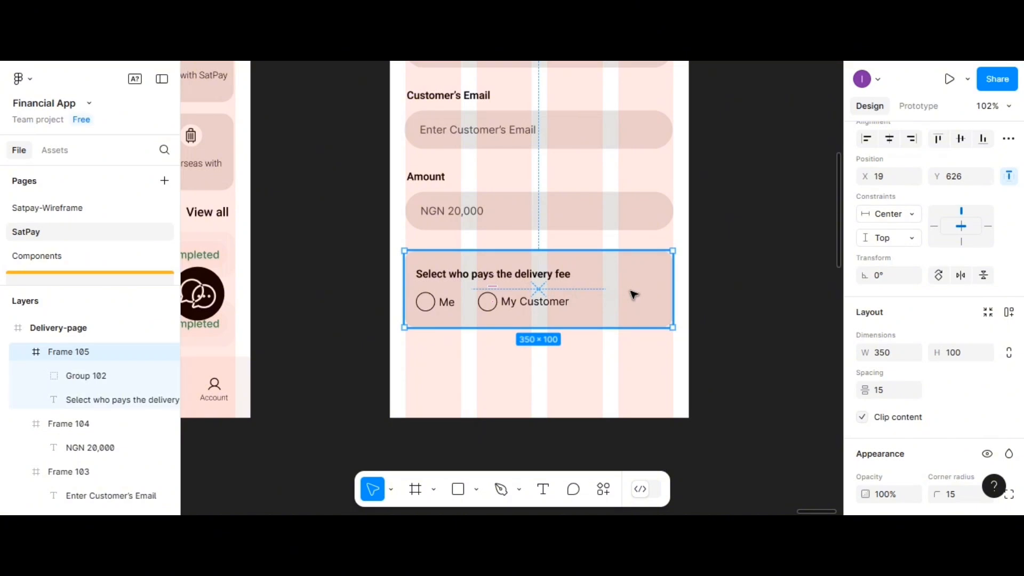
{"action": "left_click", "coordinate": [521, 377]}
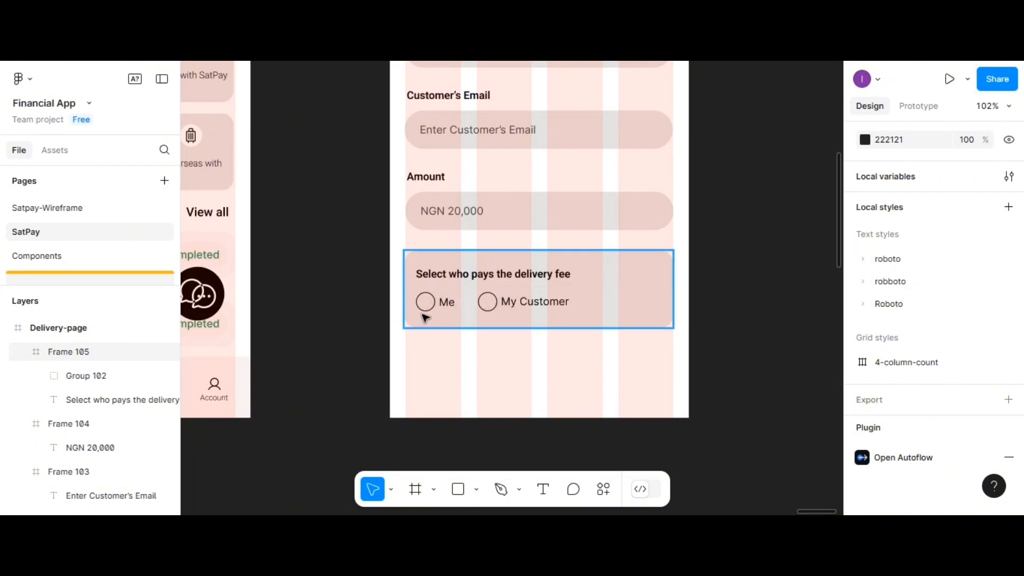
Step: Move the delivery-fee card out of the Delivery-page frame onto the empty canvas just below it
{"action": "scroll", "coordinate": [503, 322], "scroll_direction": "down", "scroll_amount": 1}
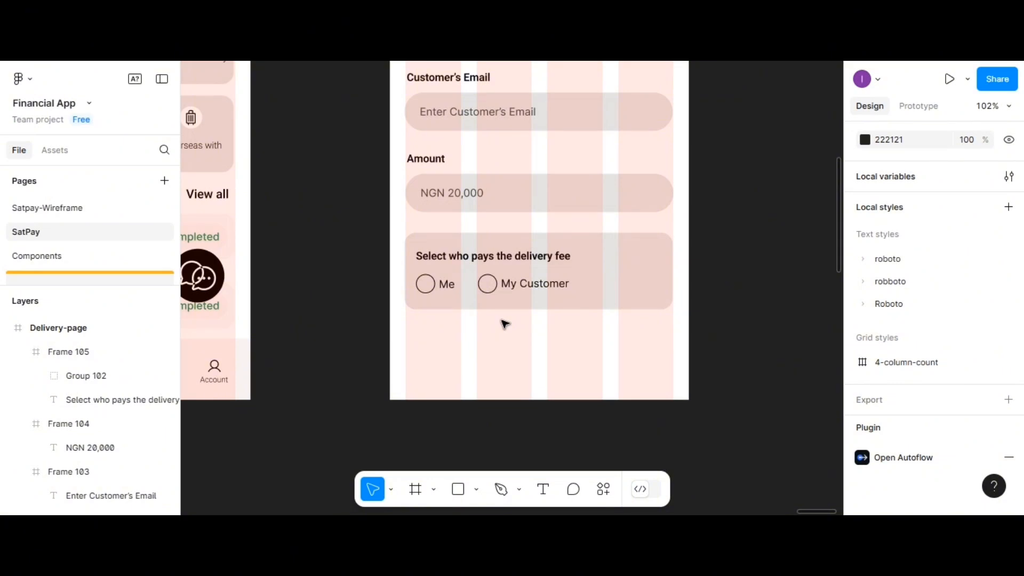
{"action": "scroll", "coordinate": [504, 323], "scroll_direction": "down", "scroll_amount": 3}
{"action": "scroll", "coordinate": [504, 323], "scroll_direction": "down", "scroll_amount": 1}
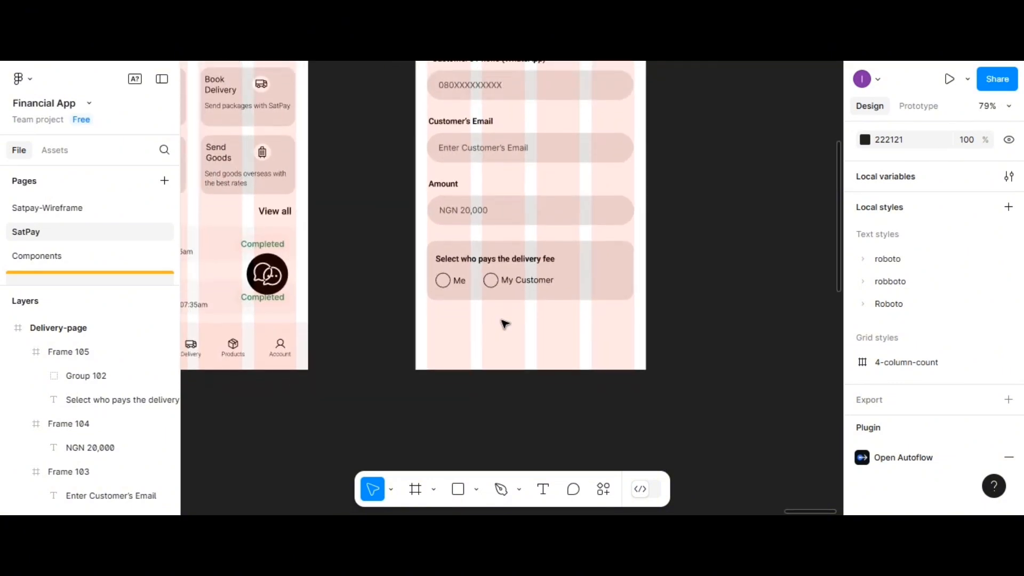
{"action": "scroll", "coordinate": [504, 323], "scroll_direction": "down", "scroll_amount": 5}
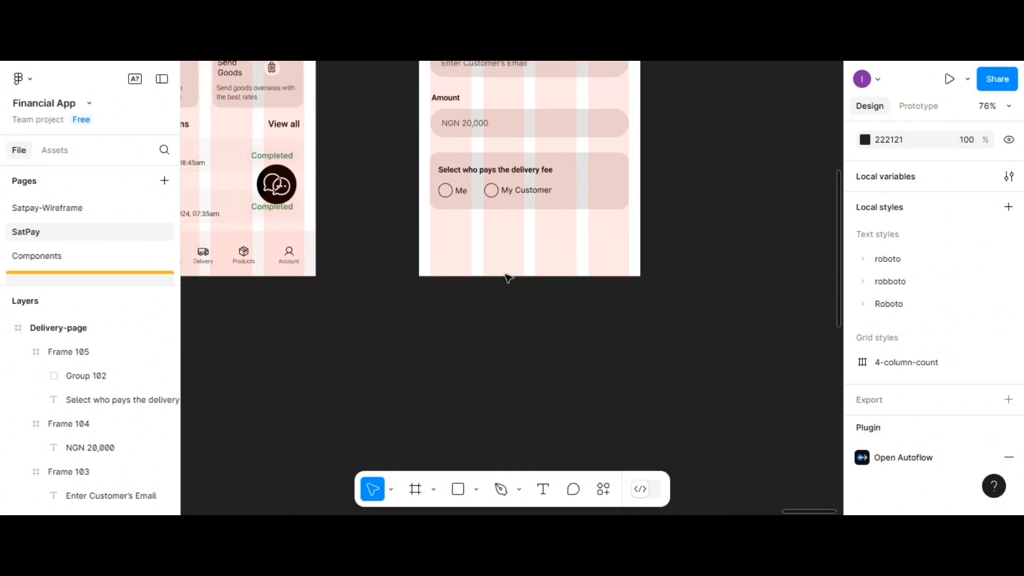
{"action": "left_click_drag", "start_coordinate": [555, 183], "coordinate": [607, 339]}
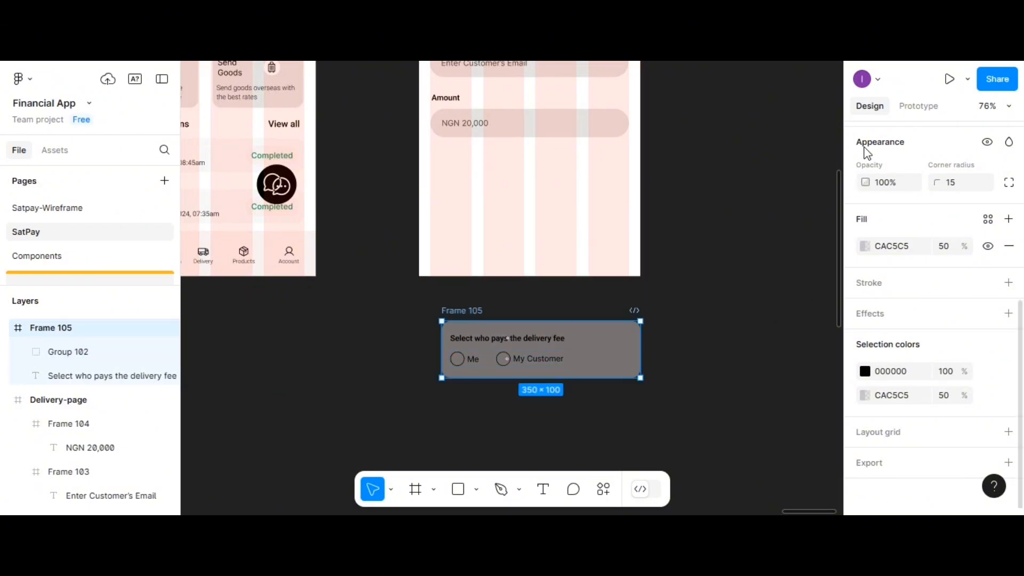
Step: Try white and blue 0047B3 as the page background colour, and settle on black (000000)
{"action": "scroll", "coordinate": [867, 153], "scroll_direction": "up", "scroll_amount": 5}
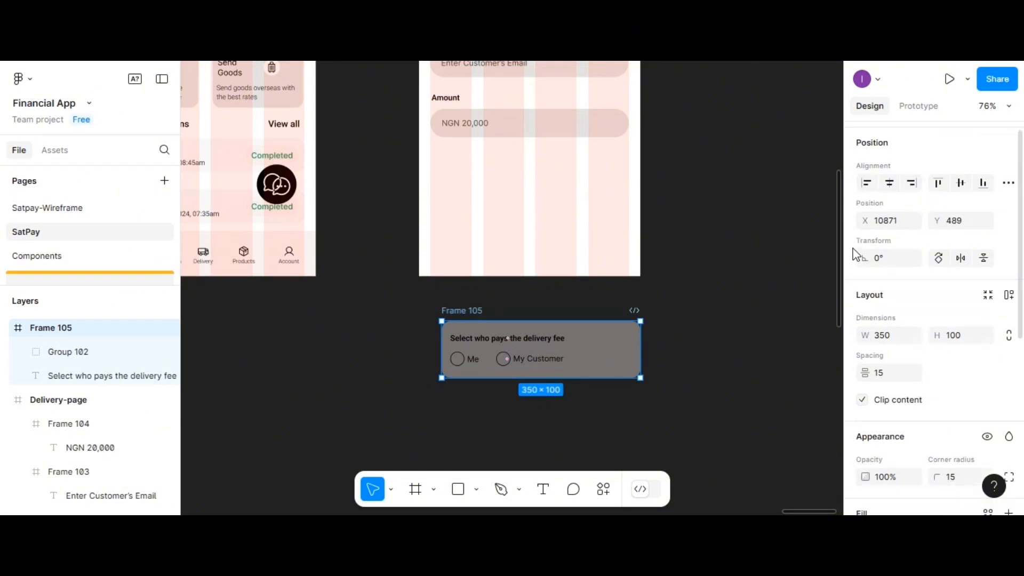
{"action": "scroll", "coordinate": [853, 288], "scroll_direction": "down", "scroll_amount": 5}
{"action": "left_click", "coordinate": [730, 242]}
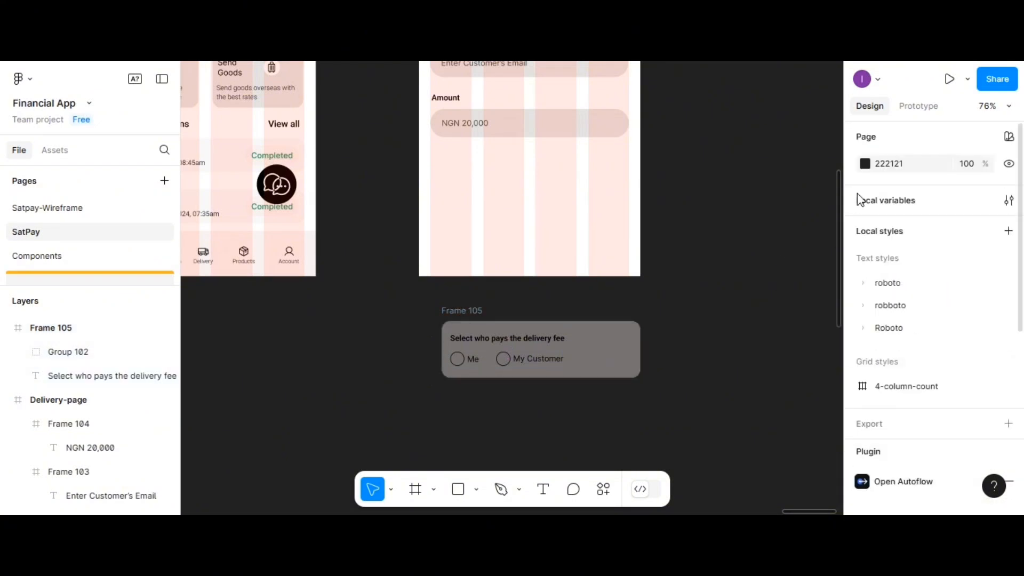
{"action": "left_click", "coordinate": [865, 164]}
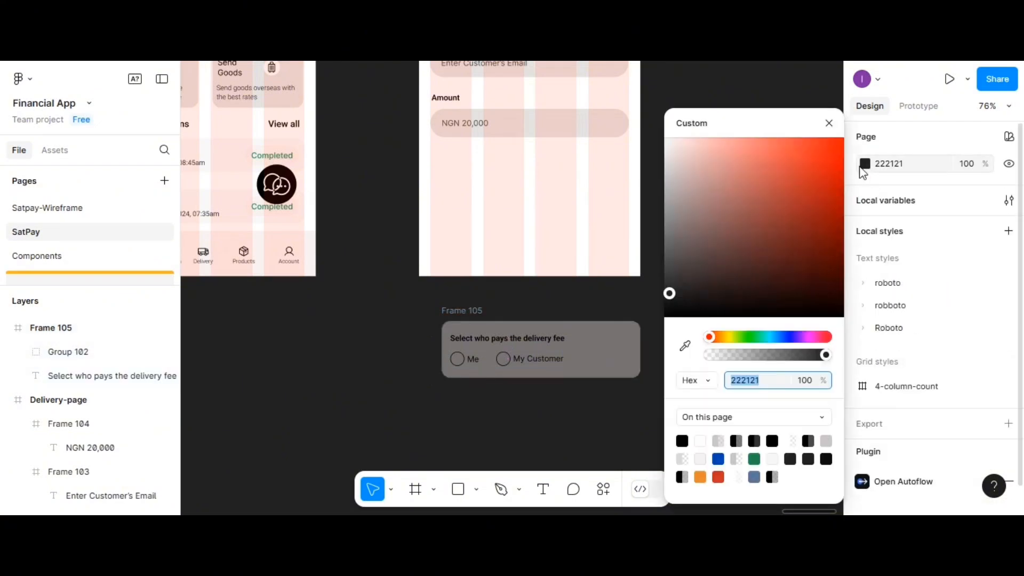
{"action": "left_click", "coordinate": [700, 441]}
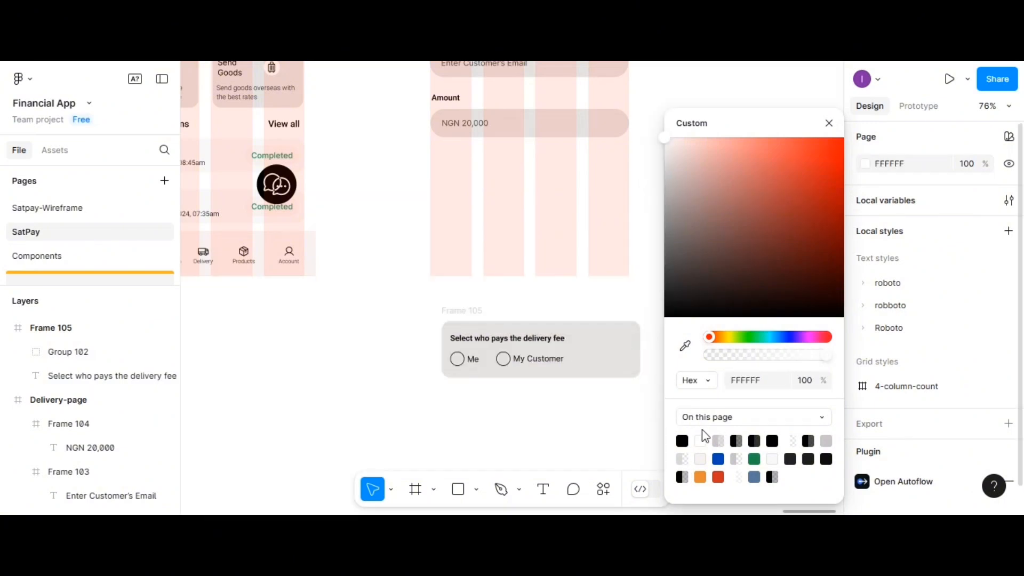
{"action": "left_click", "coordinate": [718, 457]}
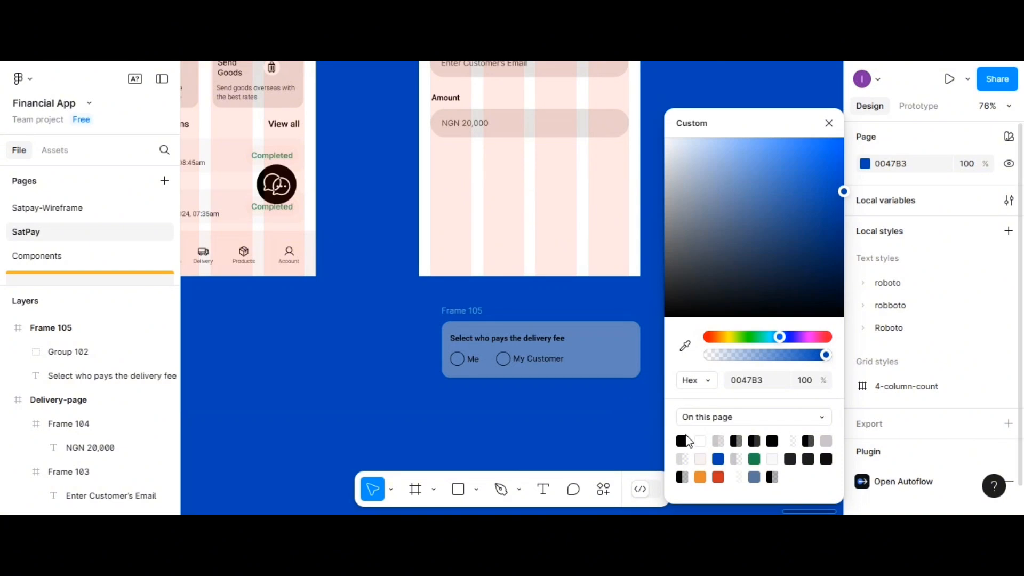
{"action": "left_click", "coordinate": [790, 440]}
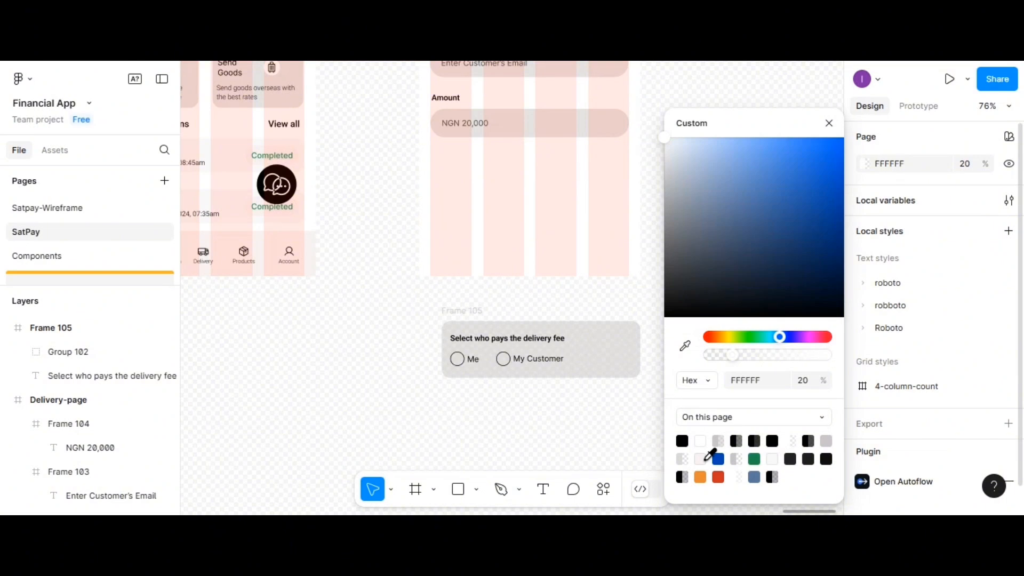
{"action": "left_click", "coordinate": [699, 459]}
{"action": "left_click", "coordinate": [682, 441]}
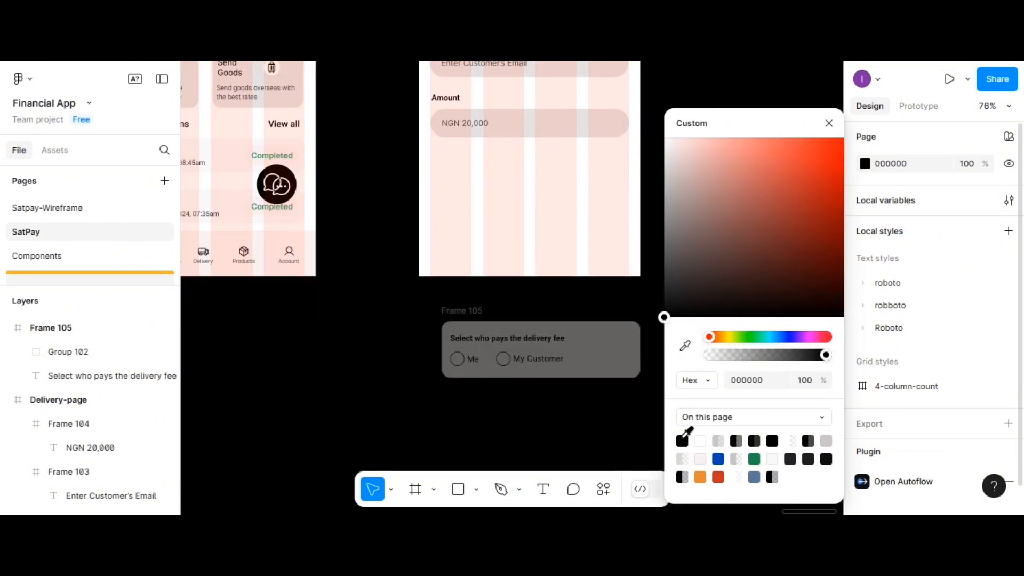
{"action": "scroll", "coordinate": [573, 406], "scroll_direction": "down", "scroll_amount": 5}
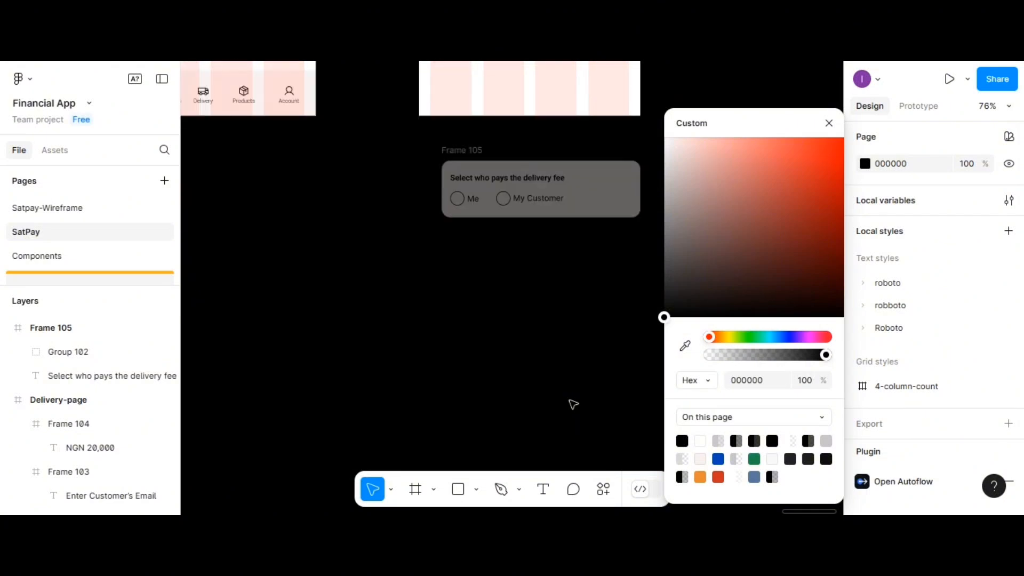
{"action": "left_click", "coordinate": [829, 124]}
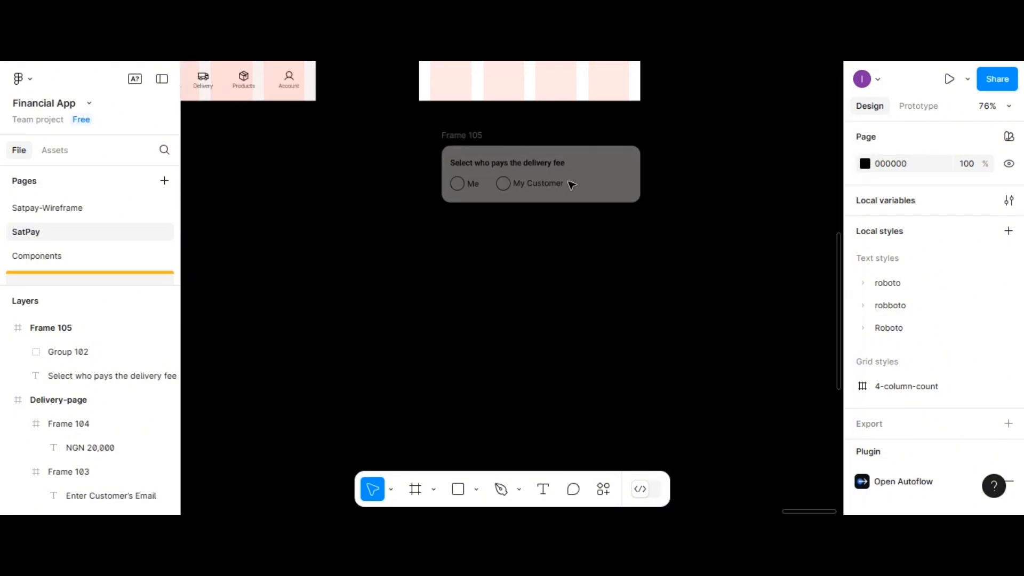
Step: Rename the detached delivery-fee card frame as Payment
{"action": "double_click", "coordinate": [459, 137]}
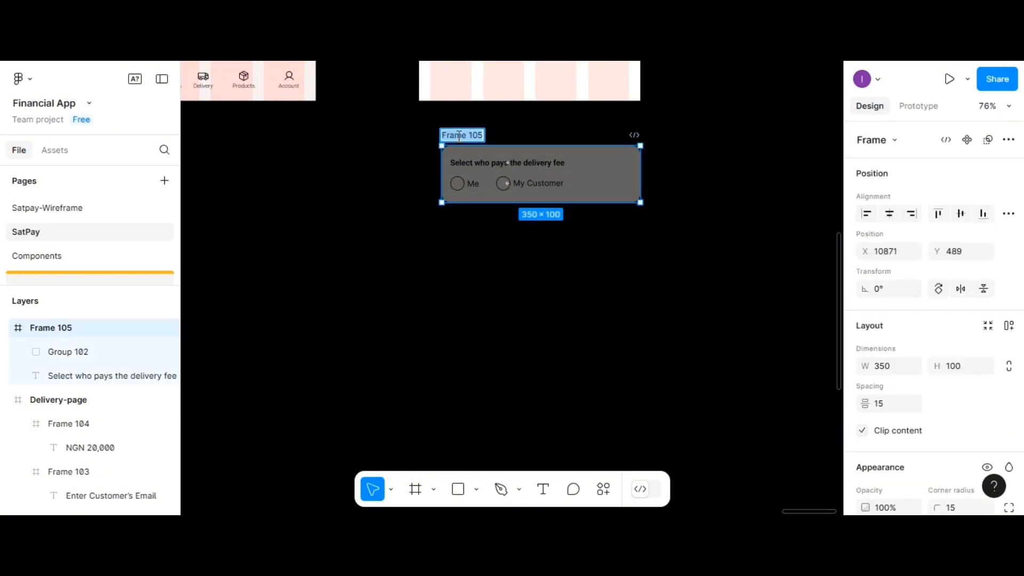
{"action": "type", "text": "Pa"}
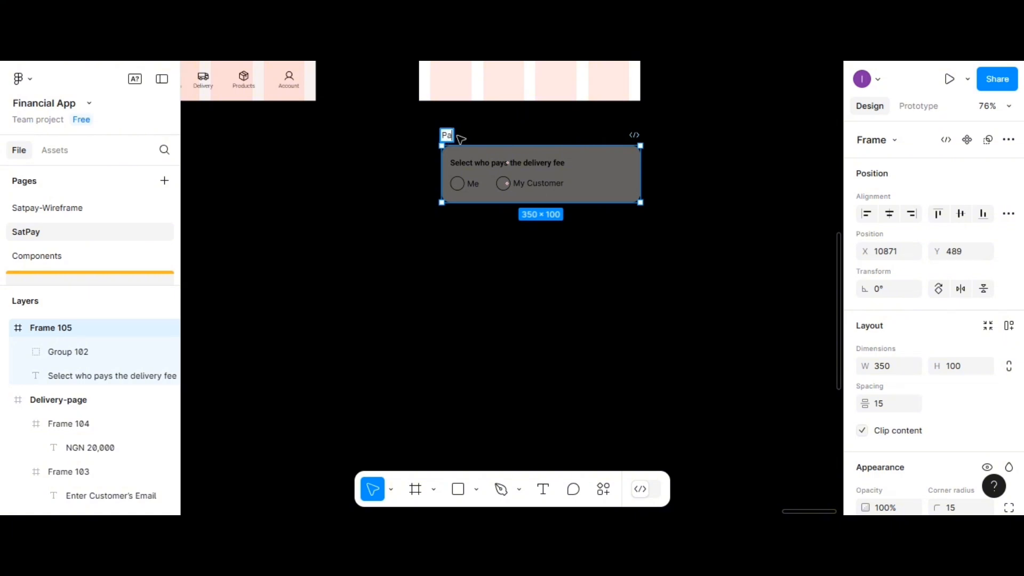
{"action": "type", "text": "yment"}
{"action": "left_click", "coordinate": [442, 273]}
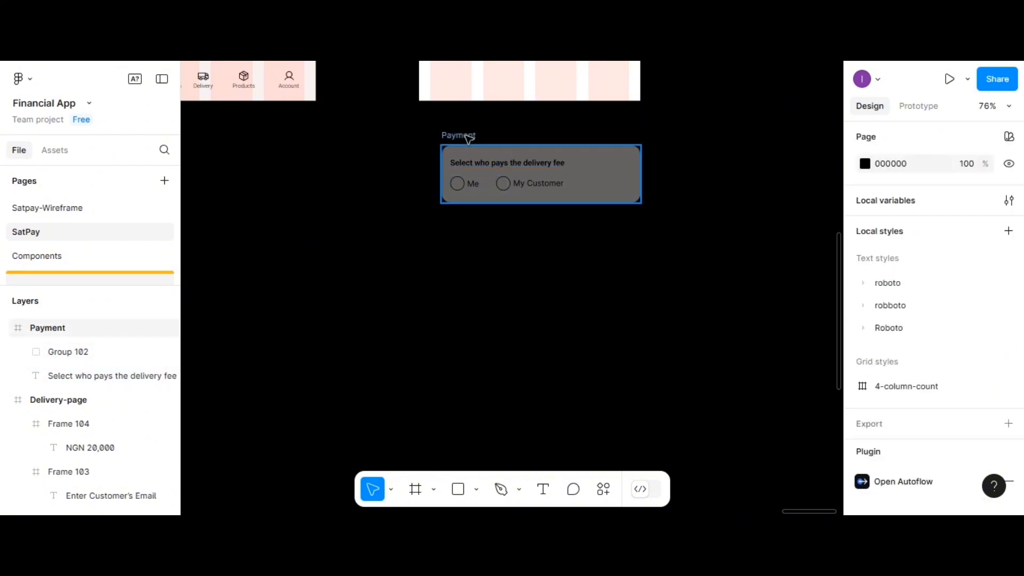
Step: Turn the Payment frame into a component and add a variant property to it
{"action": "left_click", "coordinate": [483, 141]}
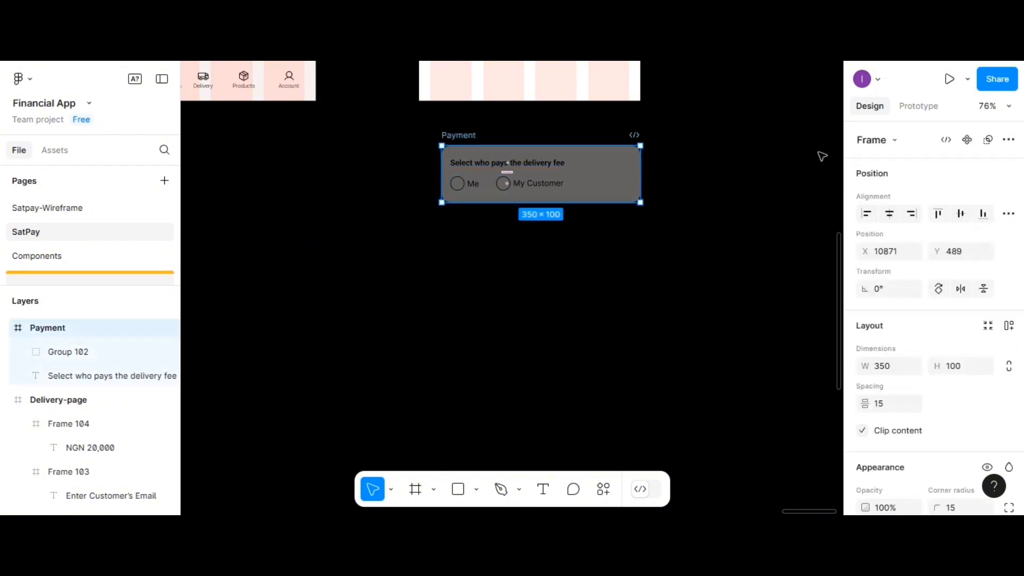
{"action": "left_click", "coordinate": [967, 141]}
{"action": "left_click", "coordinate": [929, 164]}
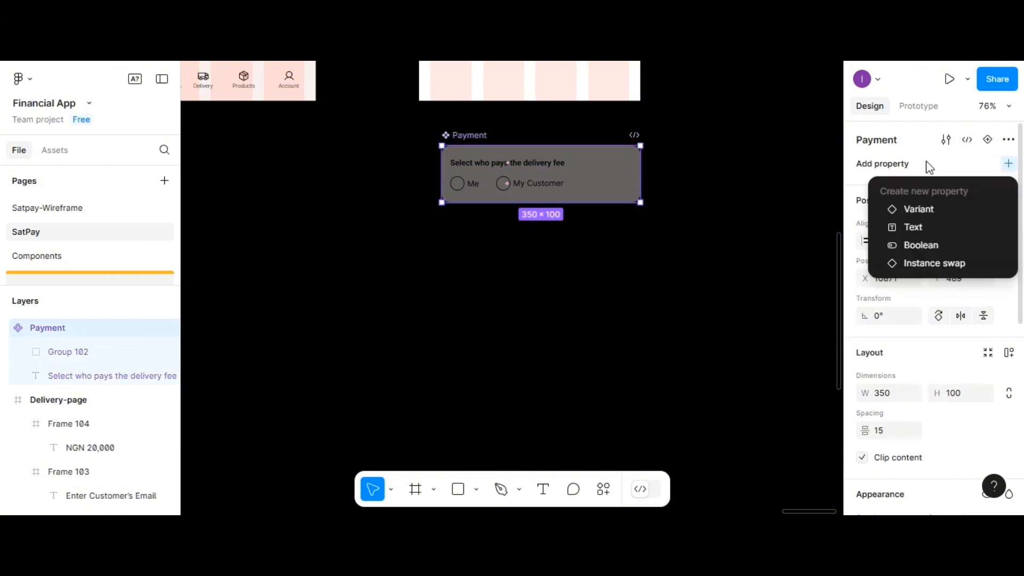
{"action": "left_click", "coordinate": [901, 212]}
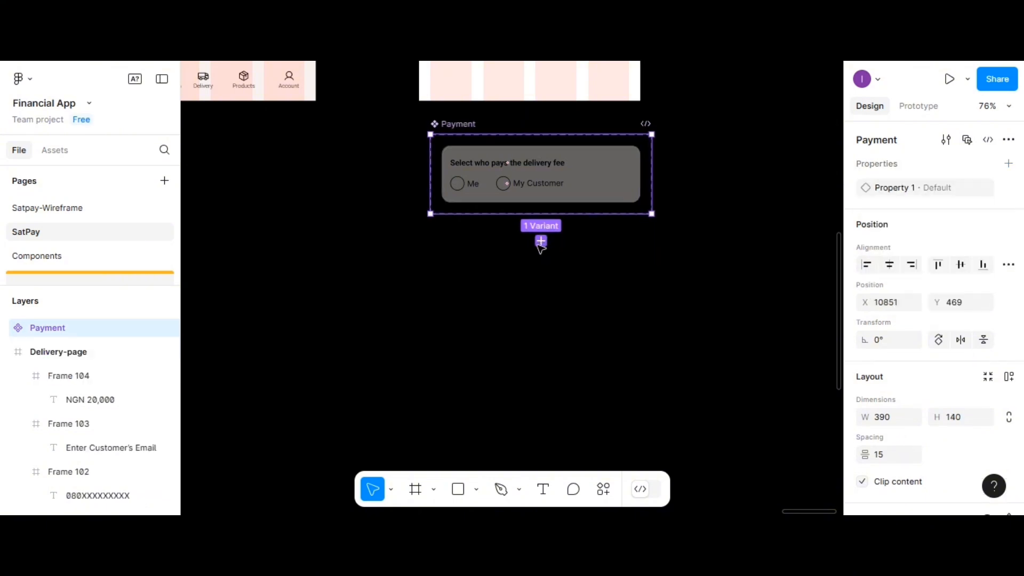
Step: Add two more variants to the Payment component set below the default one
{"action": "left_click", "coordinate": [540, 241]}
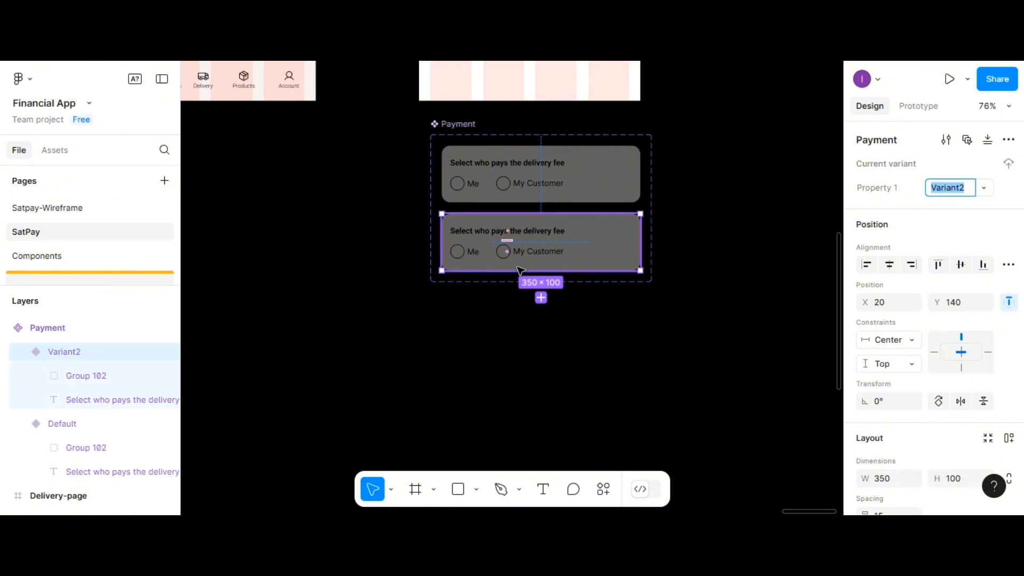
{"action": "scroll", "coordinate": [520, 271], "scroll_direction": "up", "scroll_amount": 8}
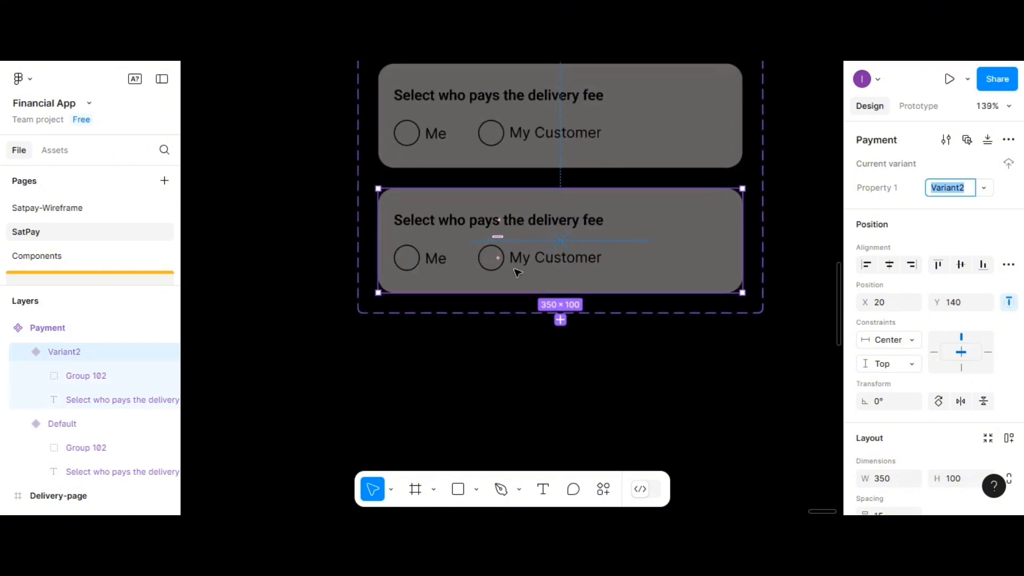
{"action": "scroll", "coordinate": [516, 272], "scroll_direction": "up", "scroll_amount": 3}
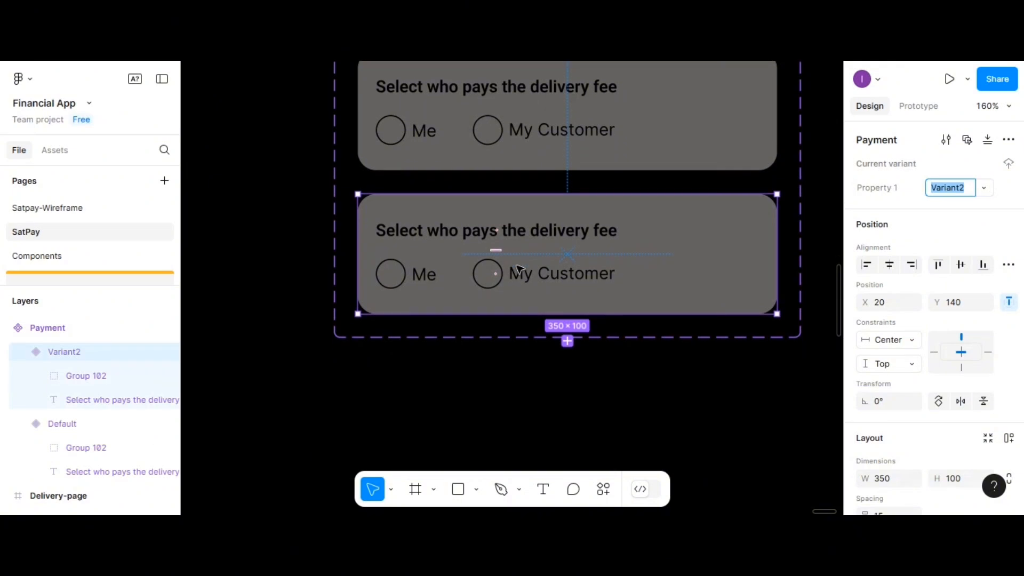
{"action": "left_click", "coordinate": [568, 341]}
Step: Ungroup the Me and My Customer radio options in the second Payment variant
{"action": "scroll", "coordinate": [566, 345], "scroll_direction": "down", "scroll_amount": 2}
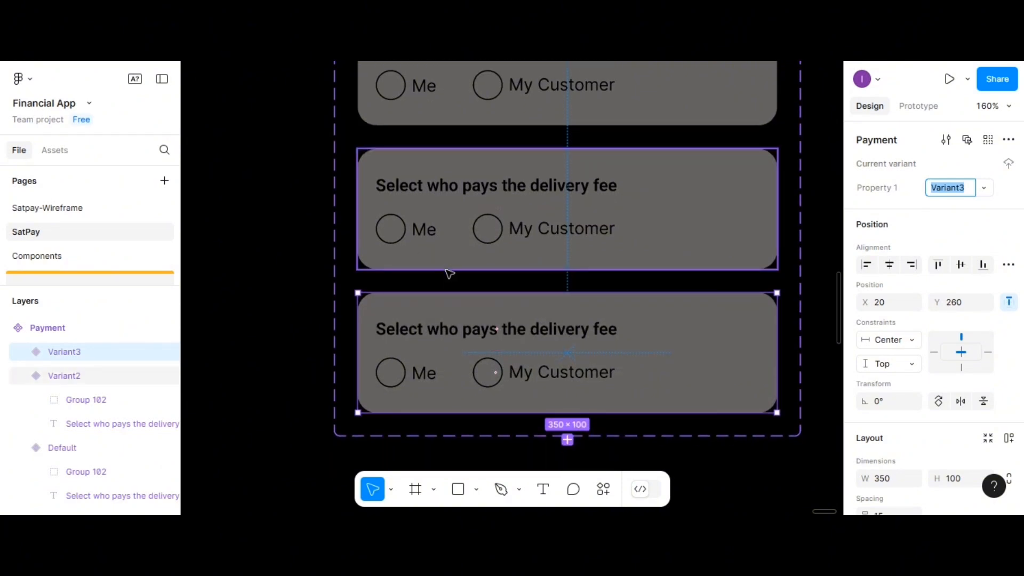
{"action": "double_click", "coordinate": [397, 241]}
{"action": "right_click", "coordinate": [396, 239]}
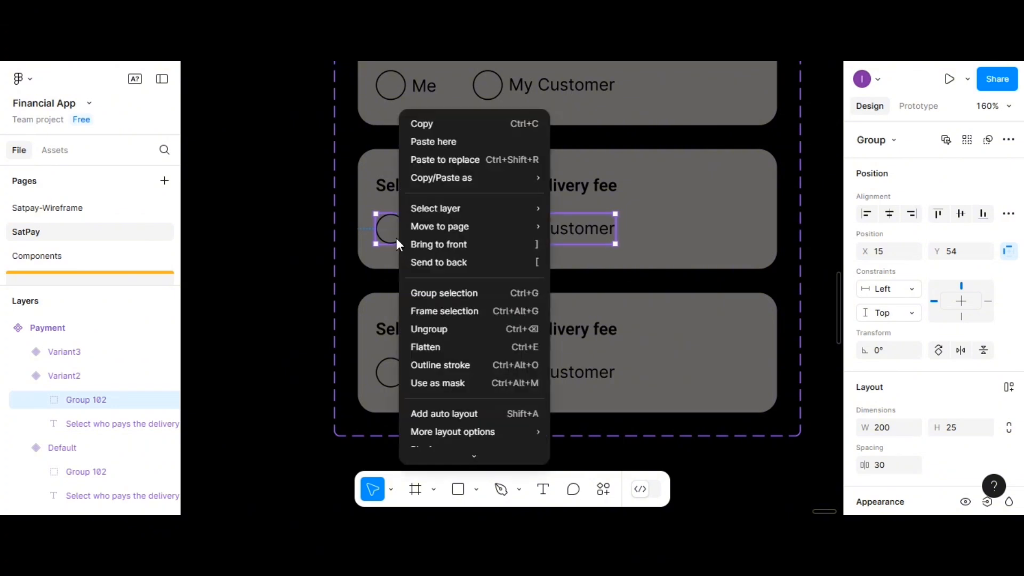
{"action": "left_click", "coordinate": [425, 328]}
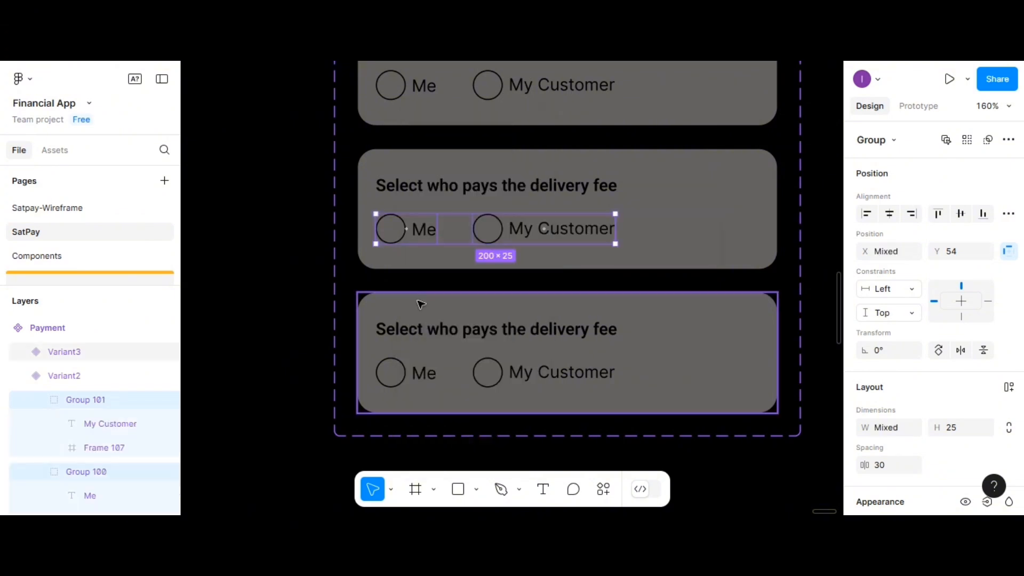
Step: Duplicate the Me radio circle in the second Payment variant, scale the copy to 17 × 17 and center it inside the original circle
{"action": "double_click", "coordinate": [403, 241]}
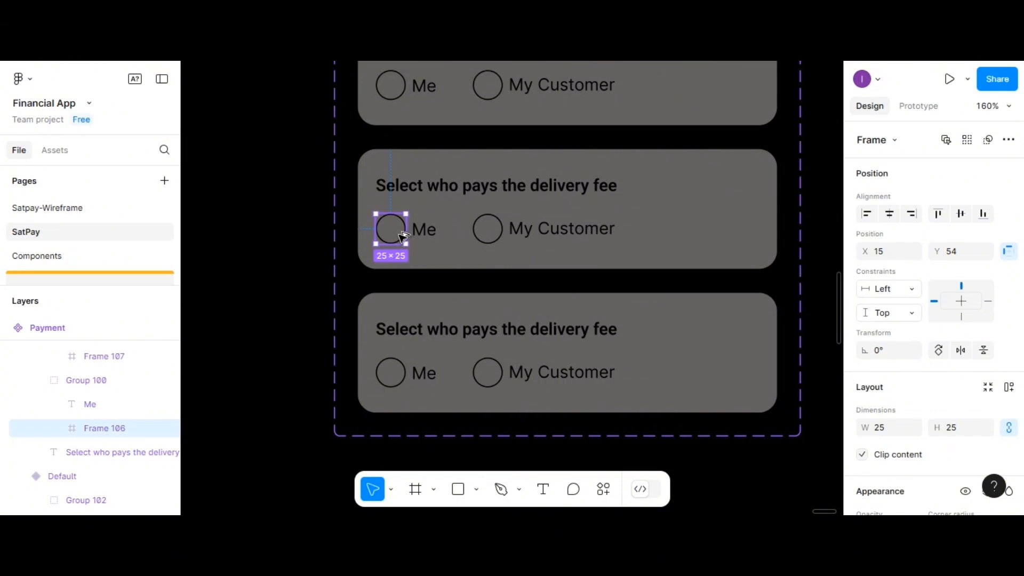
{"action": "left_click_drag", "start_coordinate": [403, 241], "coordinate": [397, 219]}
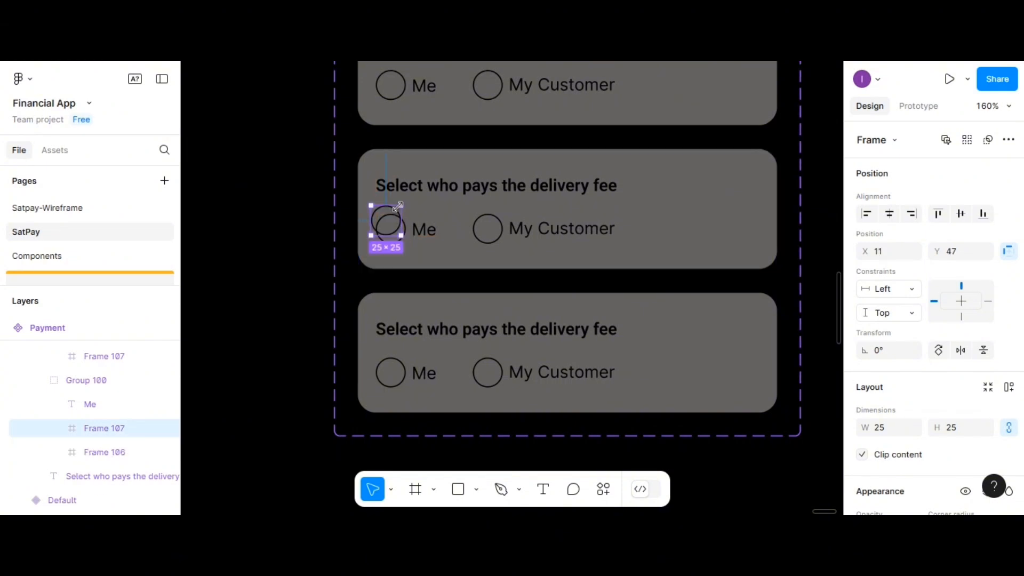
{"action": "left_click", "coordinate": [393, 490]}
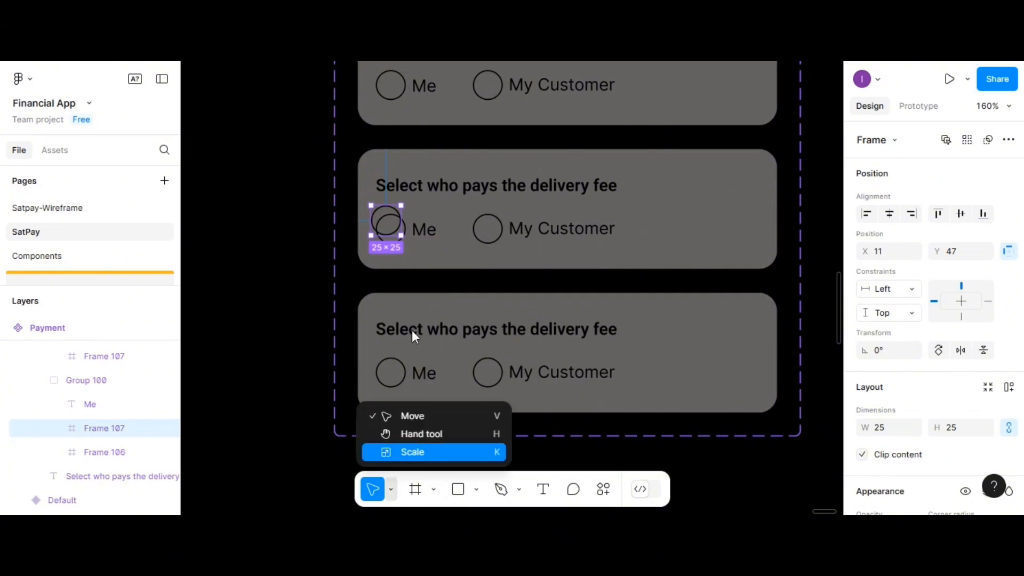
{"action": "key", "text": "k"}
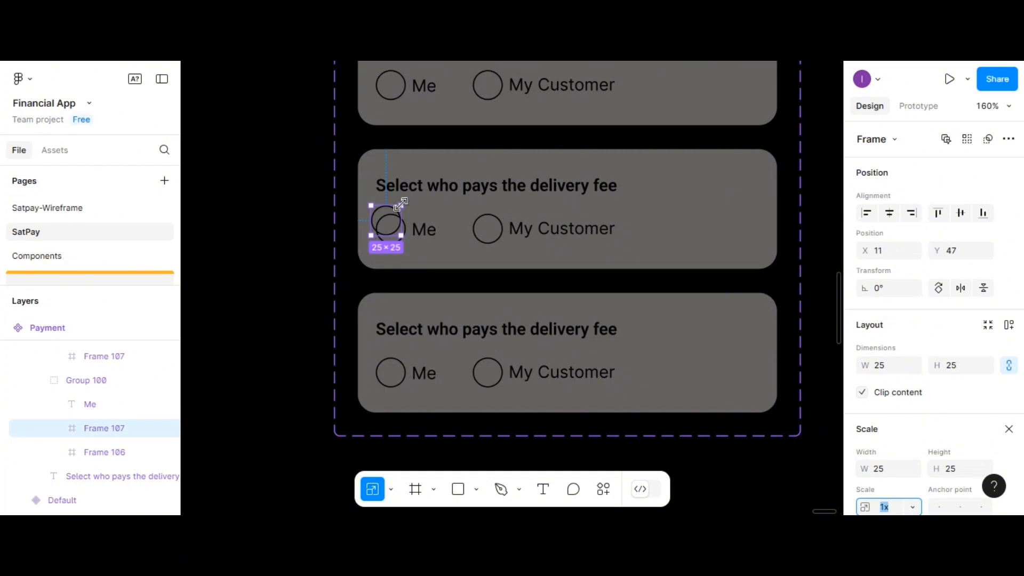
{"action": "left_click_drag", "start_coordinate": [401, 204], "coordinate": [390, 234]}
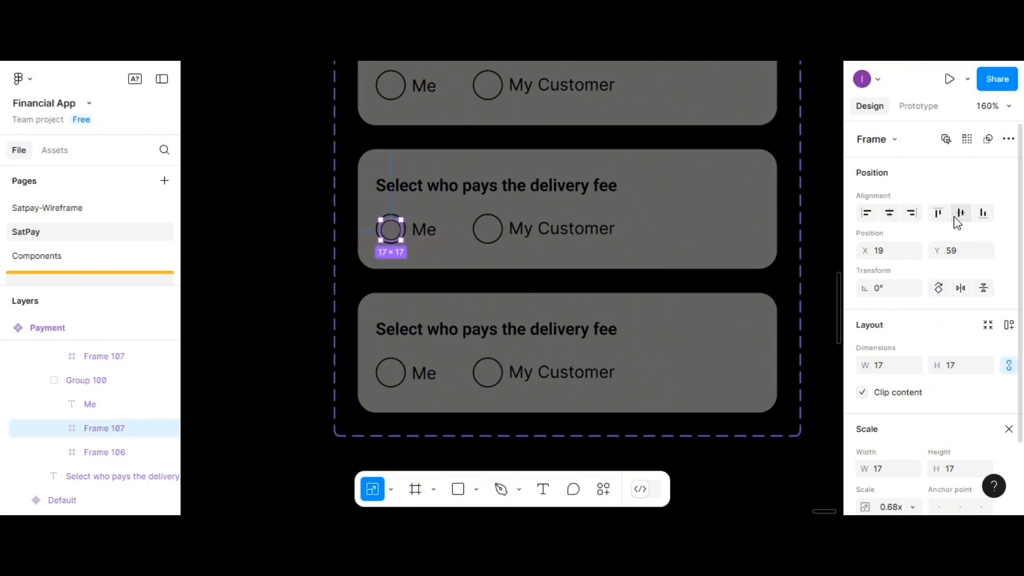
{"action": "left_click", "coordinate": [955, 217]}
{"action": "scroll", "coordinate": [877, 451], "scroll_direction": "down", "scroll_amount": 2}
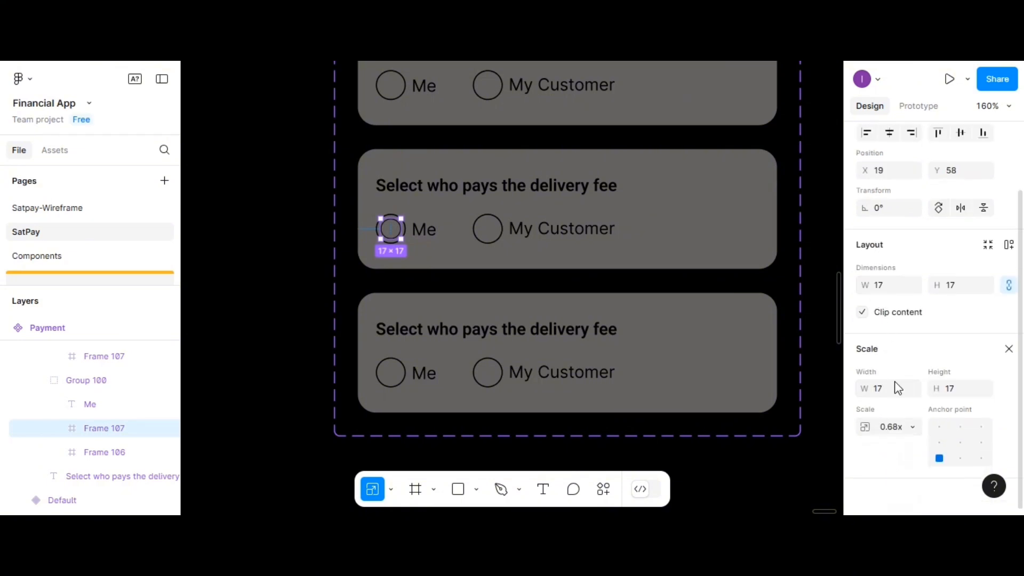
{"action": "scroll", "coordinate": [931, 405], "scroll_direction": "up", "scroll_amount": 2}
{"action": "scroll", "coordinate": [931, 401], "scroll_direction": "up", "scroll_amount": 1}
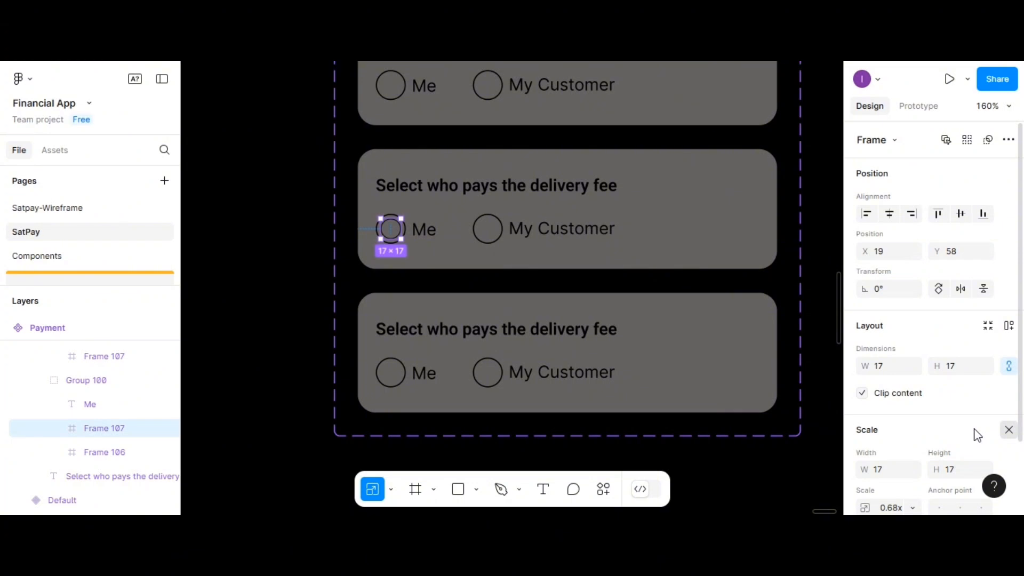
{"action": "key", "text": "v"}
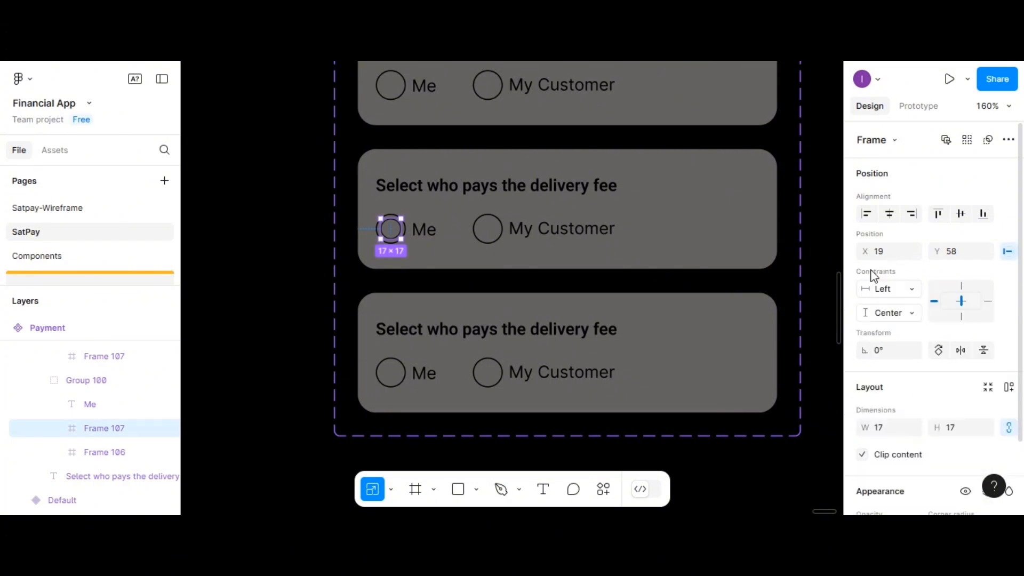
Step: Fill the small inner circle of the second variant's Me option with black, 000000
{"action": "scroll", "coordinate": [900, 365], "scroll_direction": "down", "scroll_amount": 5}
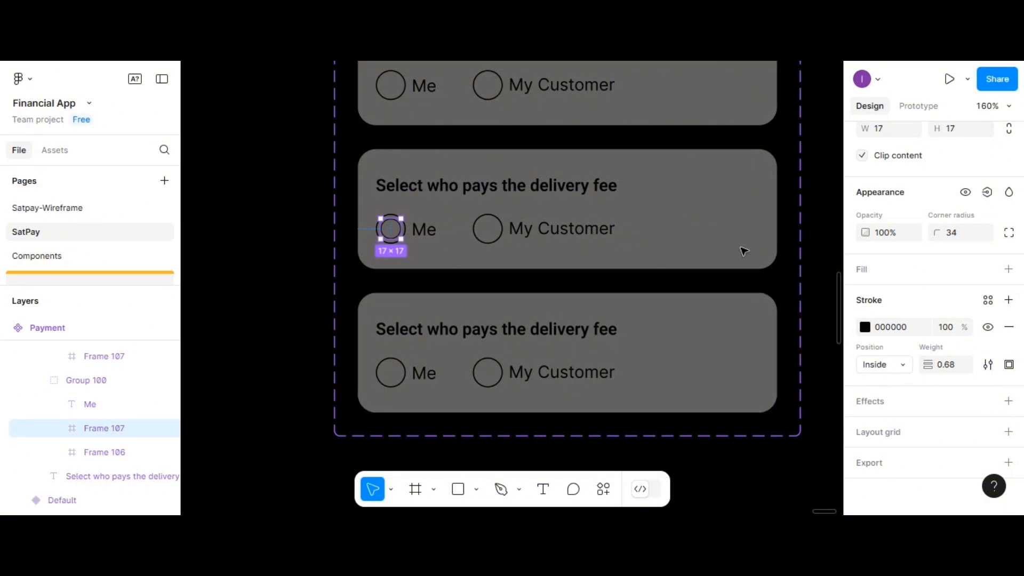
{"action": "left_click", "coordinate": [863, 271]}
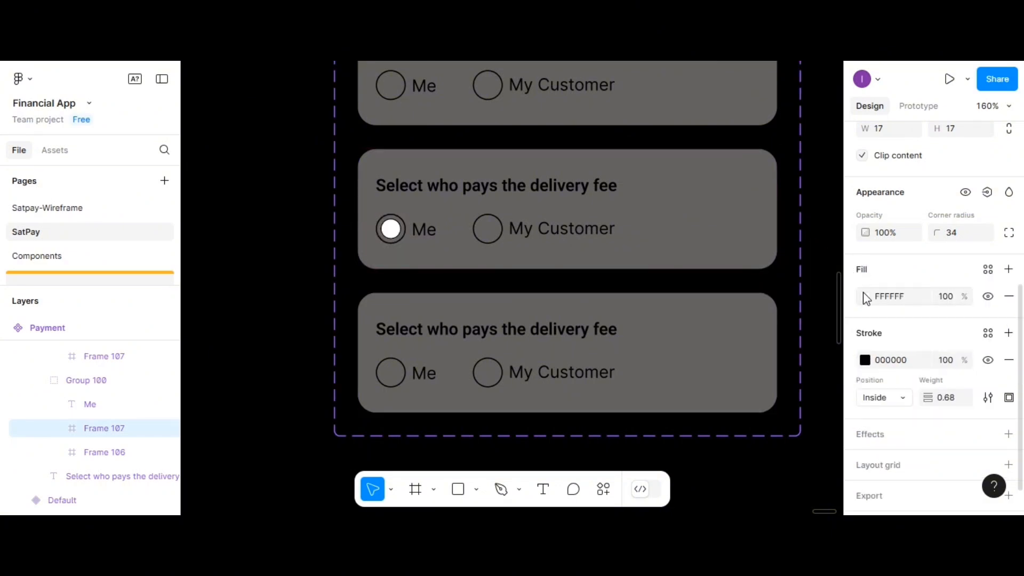
{"action": "left_click", "coordinate": [865, 297]}
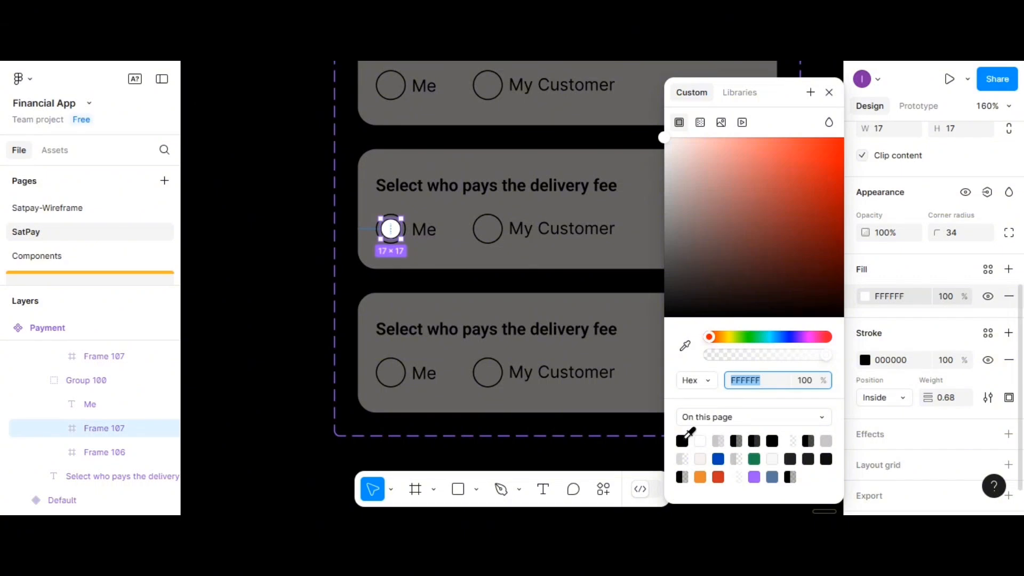
{"action": "left_click", "coordinate": [682, 440]}
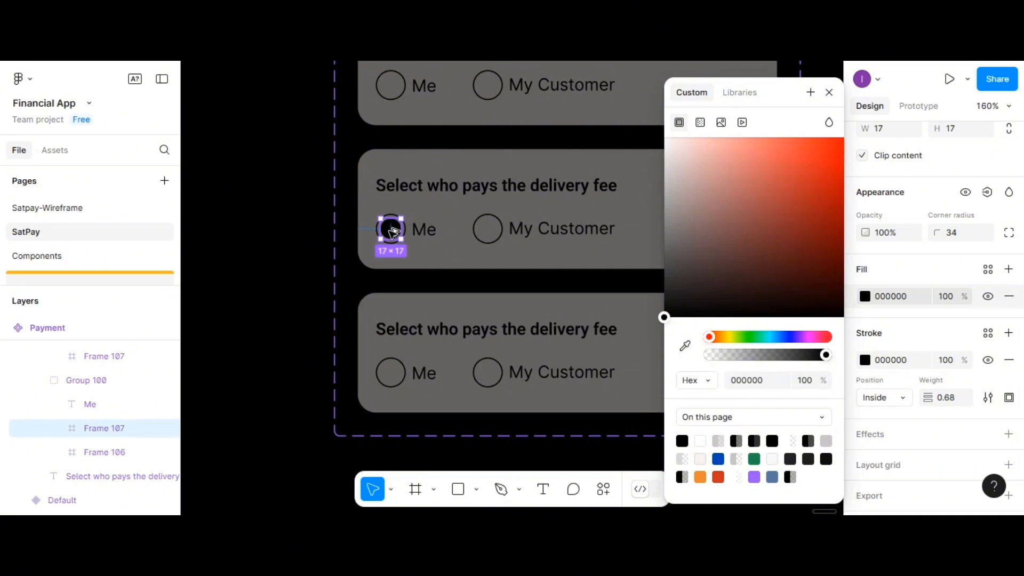
Step: Copy the black dot into the second variant's My Customer circle and into both radio circles of the third variant
{"action": "left_click_drag", "start_coordinate": [395, 230], "coordinate": [488, 230]}
{"action": "scroll", "coordinate": [478, 273], "scroll_direction": "down", "scroll_amount": 2}
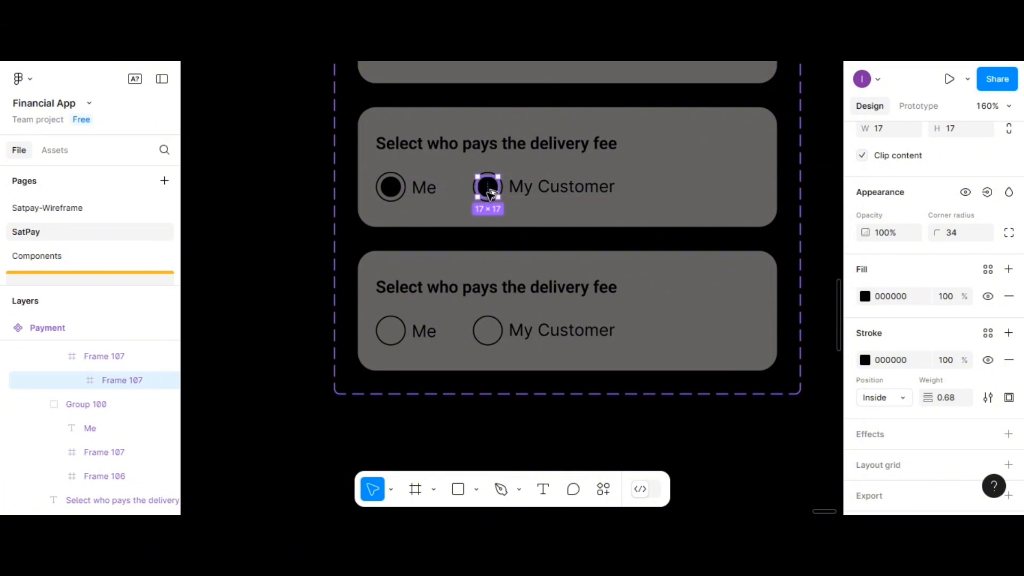
{"action": "left_click_drag", "start_coordinate": [490, 193], "coordinate": [394, 336]}
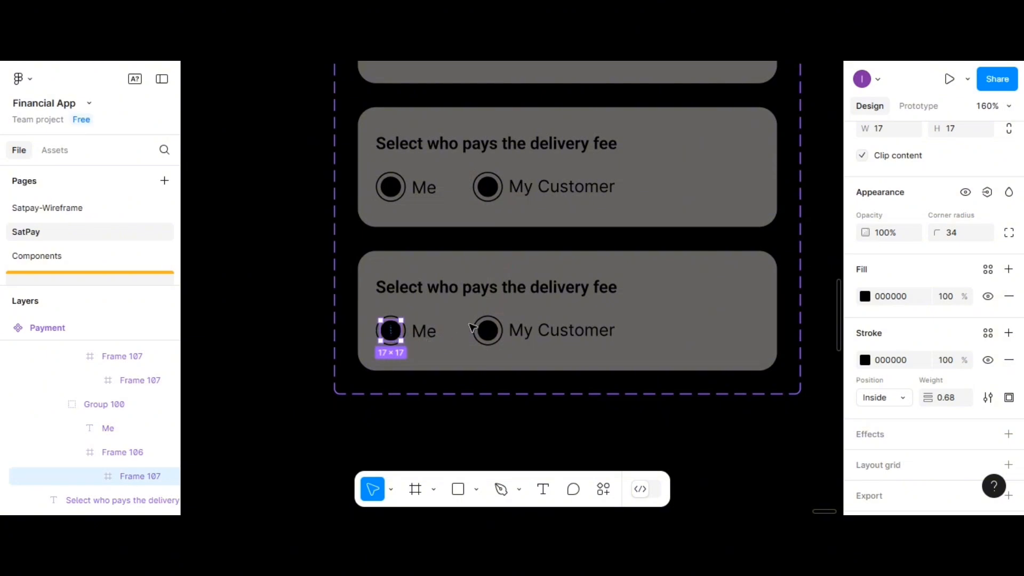
{"action": "left_click", "coordinate": [675, 324]}
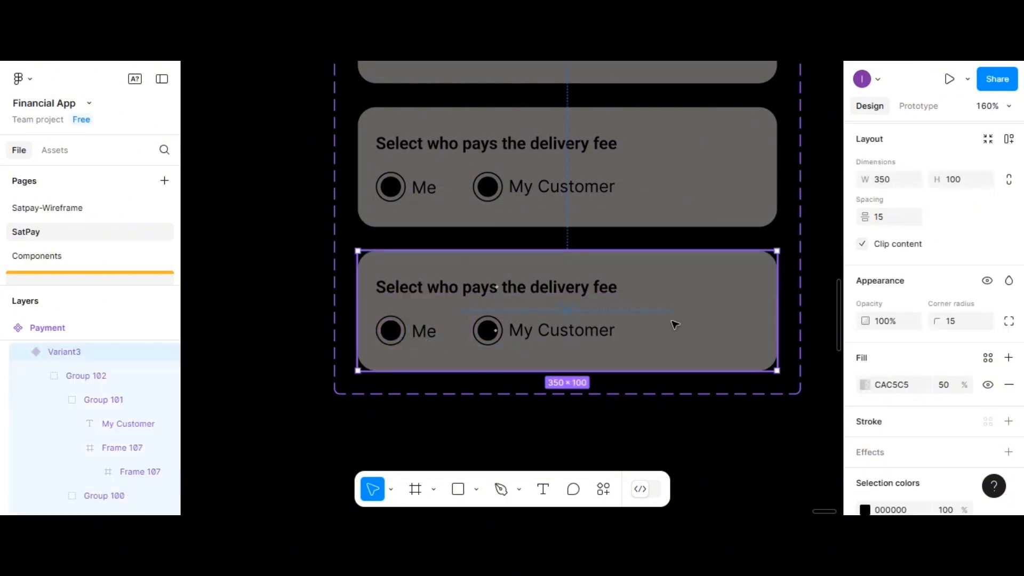
Step: Review the radio options across the three Payment variants
{"action": "scroll", "coordinate": [501, 263], "scroll_direction": "up", "scroll_amount": 3}
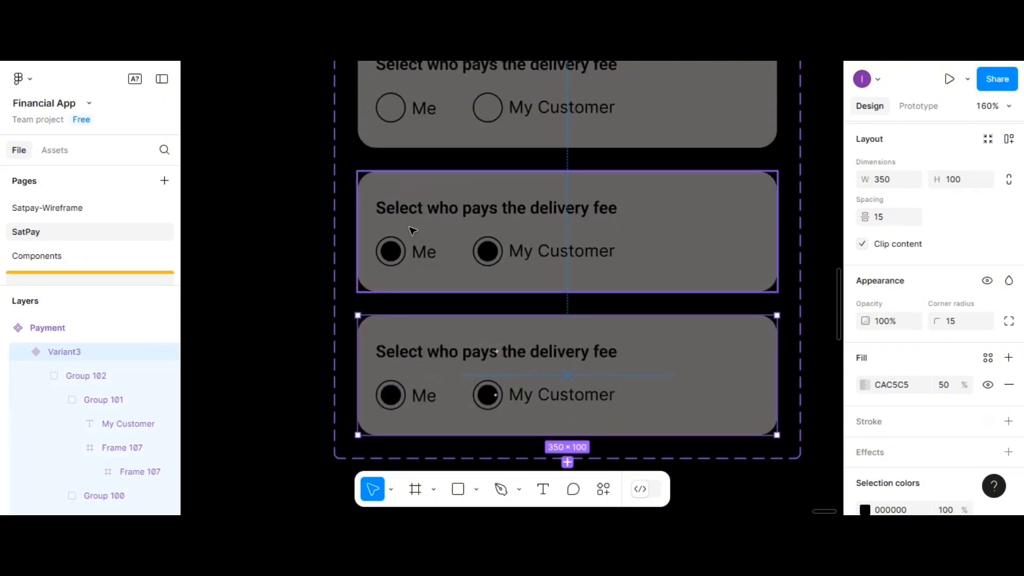
{"action": "scroll", "coordinate": [457, 258], "scroll_direction": "up", "scroll_amount": 1}
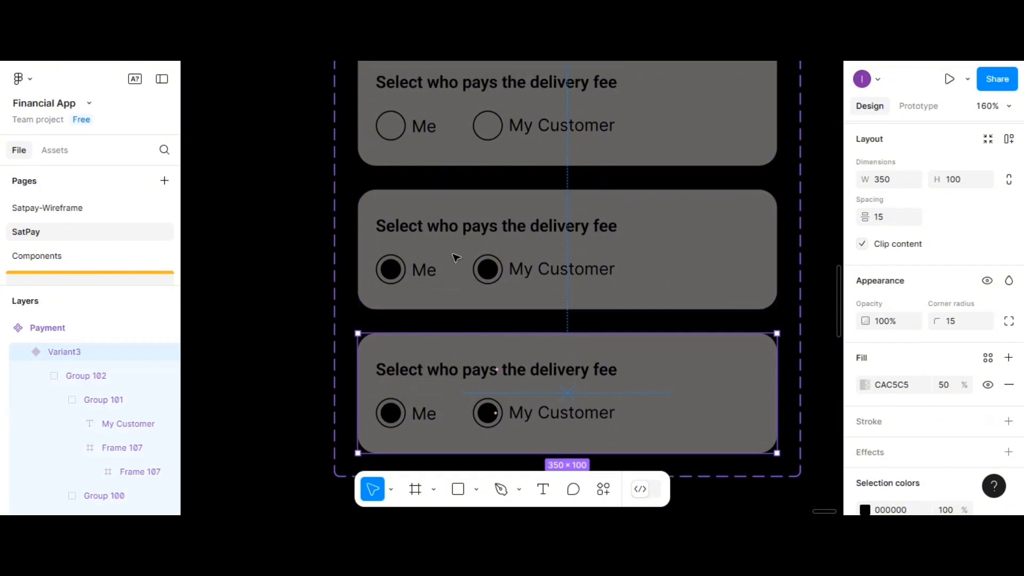
{"action": "left_click", "coordinate": [424, 260]}
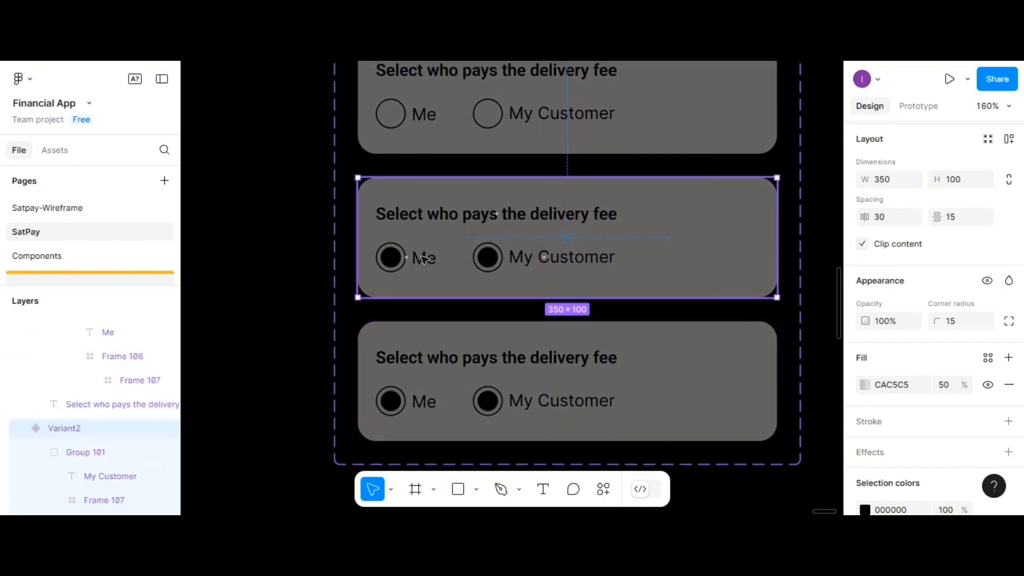
{"action": "double_click", "coordinate": [424, 259]}
{"action": "left_click", "coordinate": [480, 258]}
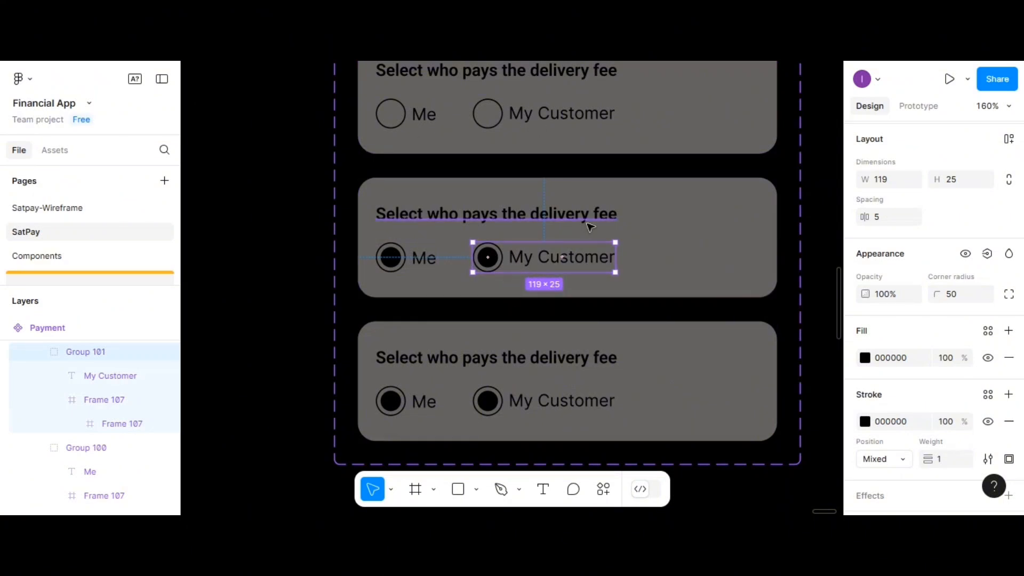
{"action": "scroll", "coordinate": [613, 224], "scroll_direction": "up", "scroll_amount": 1}
{"action": "scroll", "coordinate": [618, 224], "scroll_direction": "down", "scroll_amount": 2}
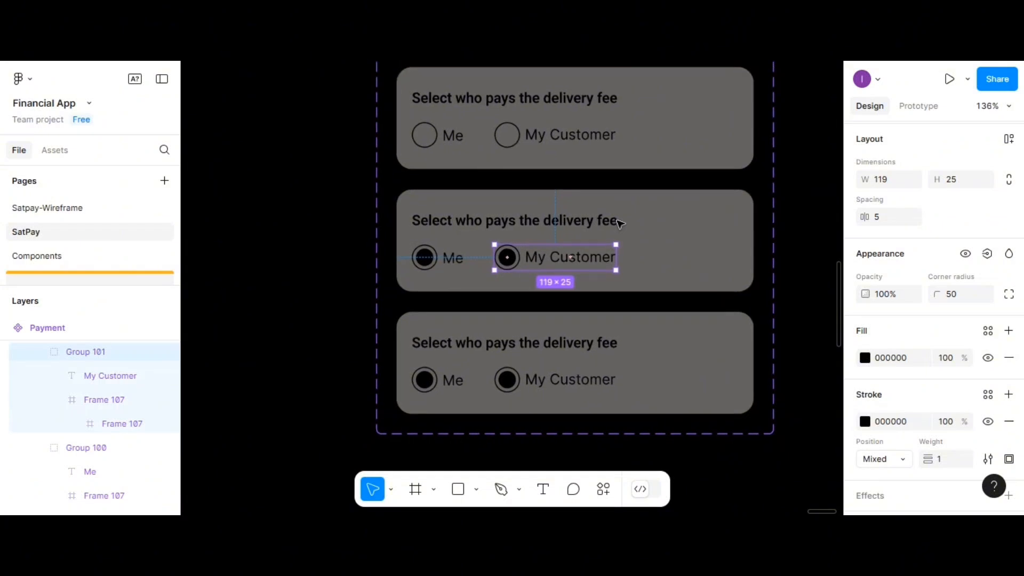
{"action": "scroll", "coordinate": [619, 224], "scroll_direction": "up", "scroll_amount": 2}
{"action": "scroll", "coordinate": [619, 223], "scroll_direction": "down", "scroll_amount": 1}
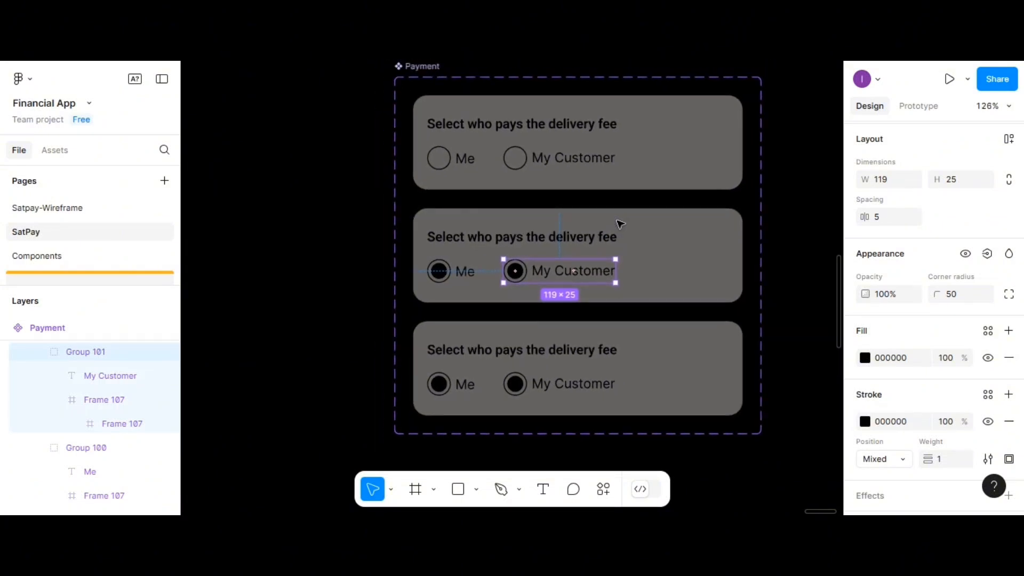
{"action": "scroll", "coordinate": [620, 224], "scroll_direction": "up", "scroll_amount": 1}
Step: Set the page background color to F9F8F8 and switch to prototyping mode
{"action": "left_click", "coordinate": [802, 149]}
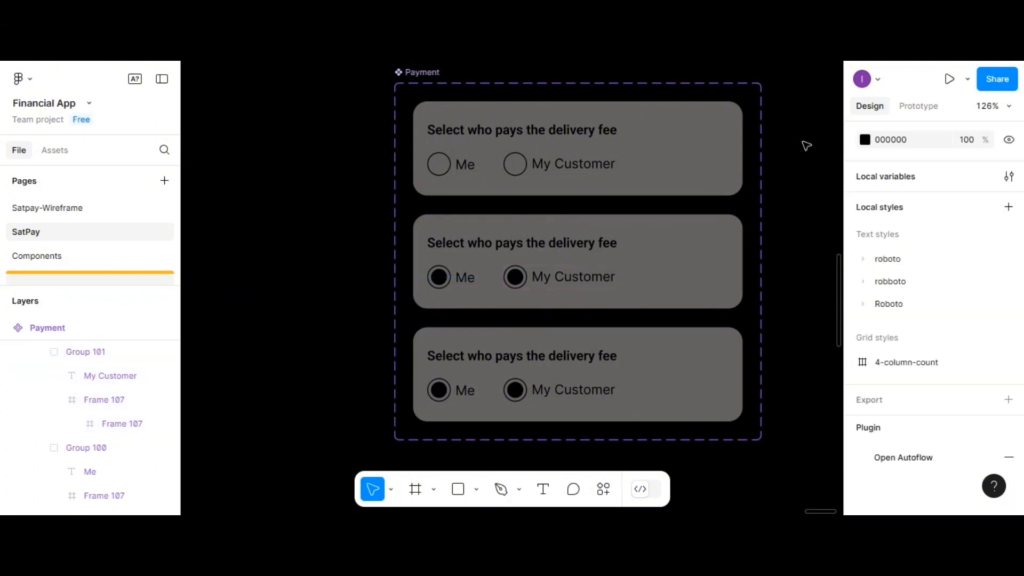
{"action": "left_click", "coordinate": [865, 140]}
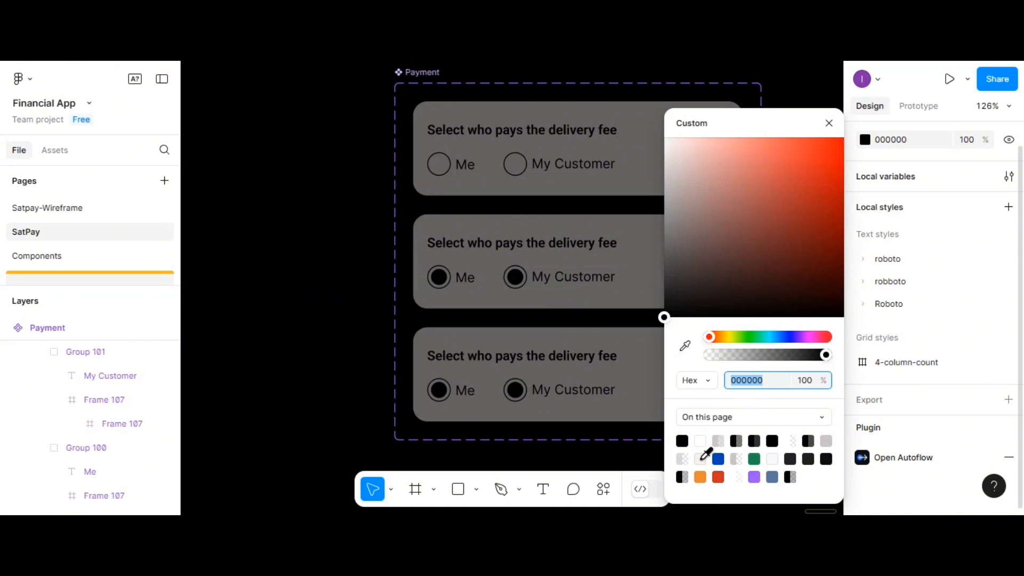
{"action": "left_click", "coordinate": [773, 462]}
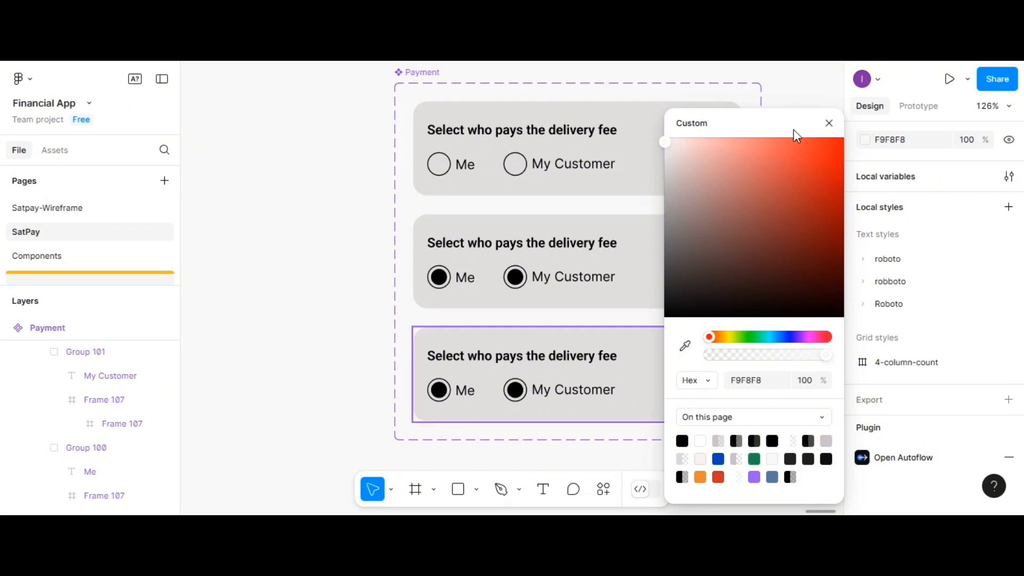
{"action": "left_click", "coordinate": [828, 123]}
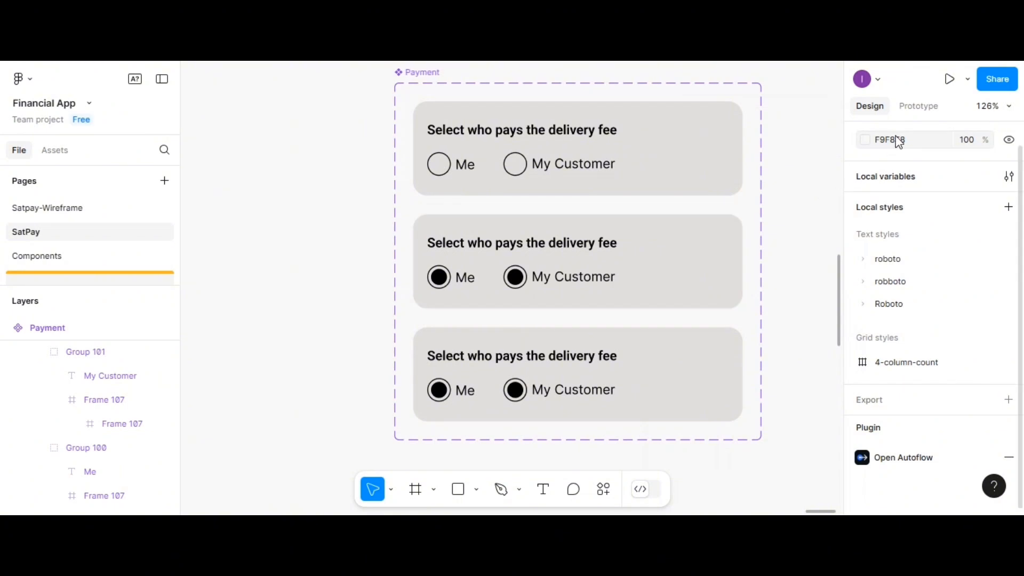
{"action": "left_click", "coordinate": [915, 106]}
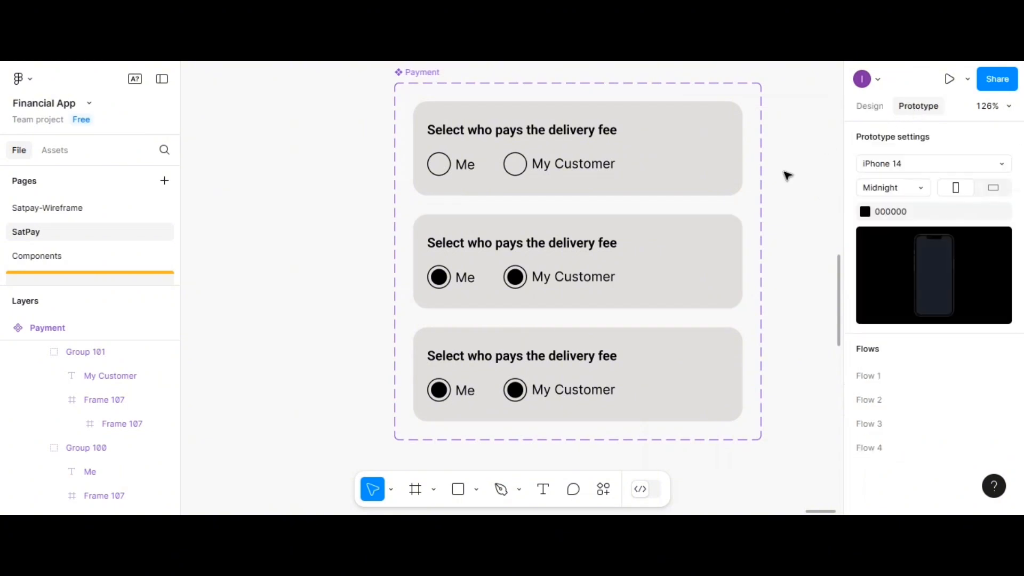
{"action": "left_click", "coordinate": [646, 181]}
{"action": "left_click_drag", "start_coordinate": [578, 196], "coordinate": [580, 223]}
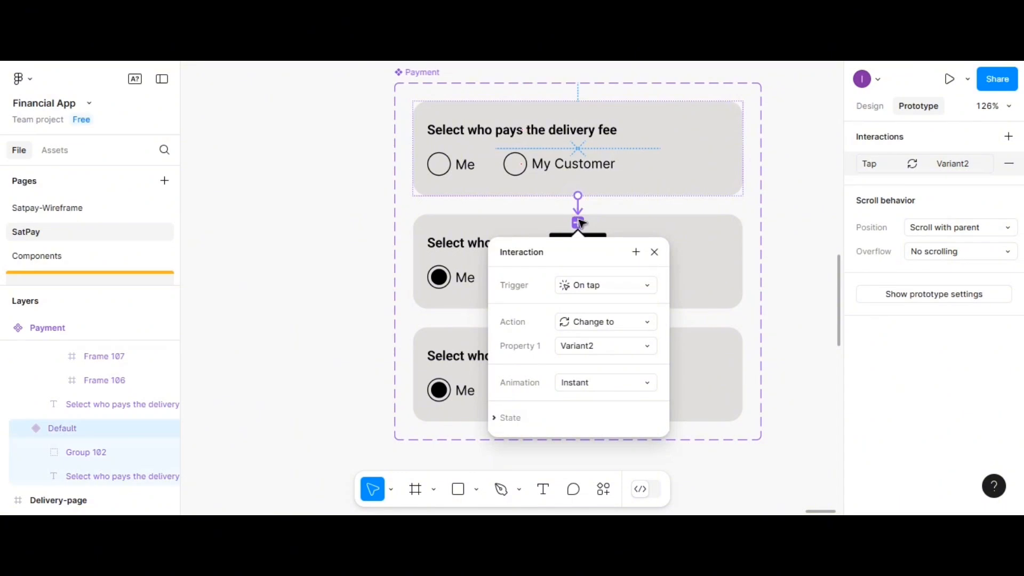
{"action": "left_click", "coordinate": [655, 252]}
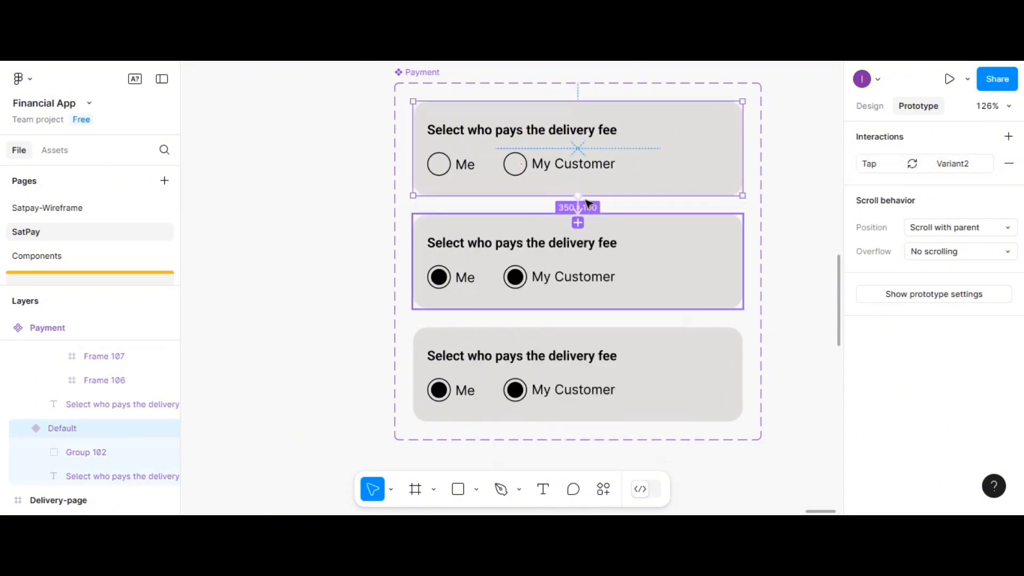
{"action": "left_click", "coordinate": [1008, 163]}
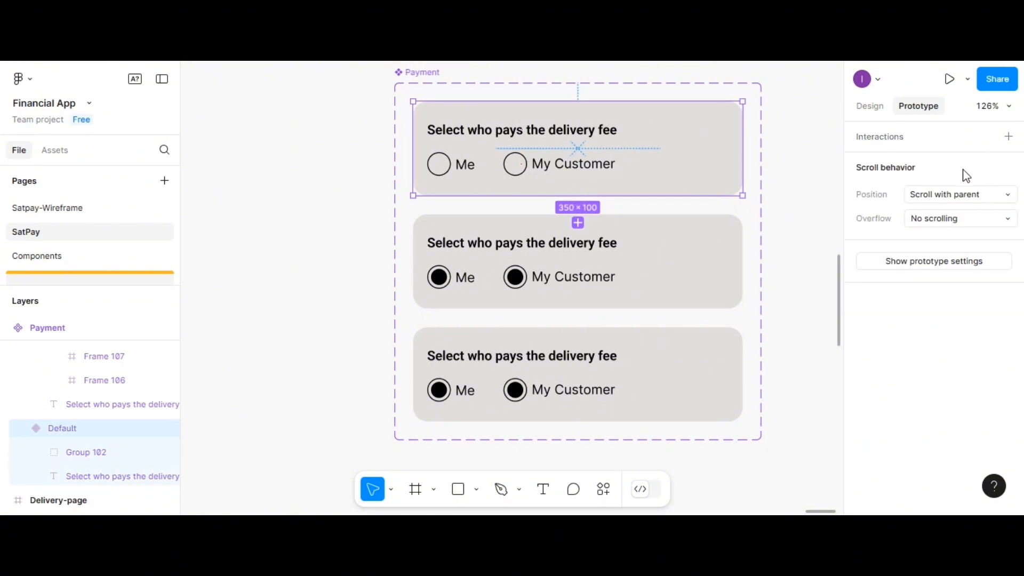
Step: Link the default variant's Me option to Variant2 with an On tap, Change to interaction and Instant animation
{"action": "left_click", "coordinate": [442, 175]}
{"action": "left_click", "coordinate": [444, 175]}
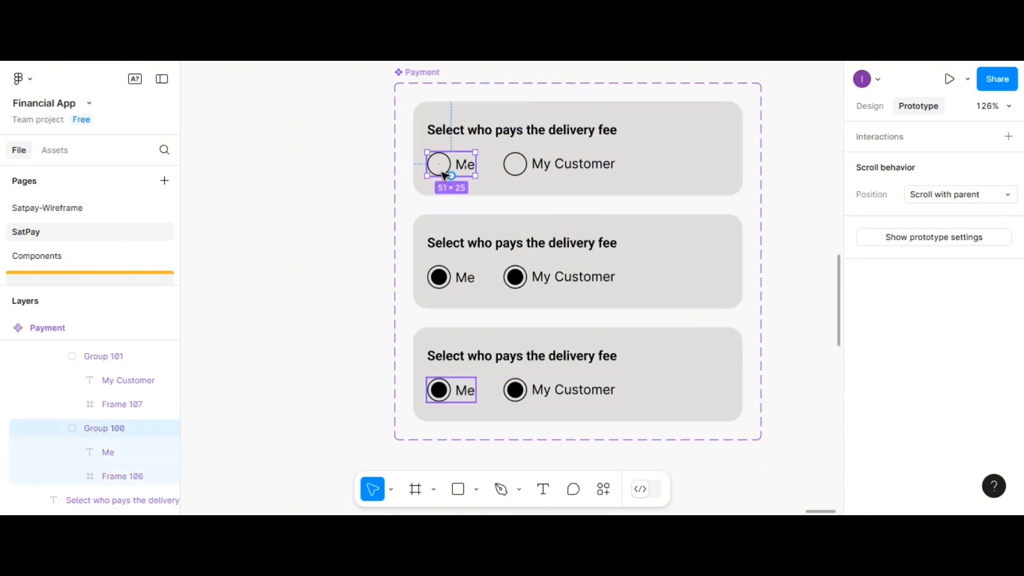
{"action": "left_click_drag", "start_coordinate": [451, 176], "coordinate": [520, 230]}
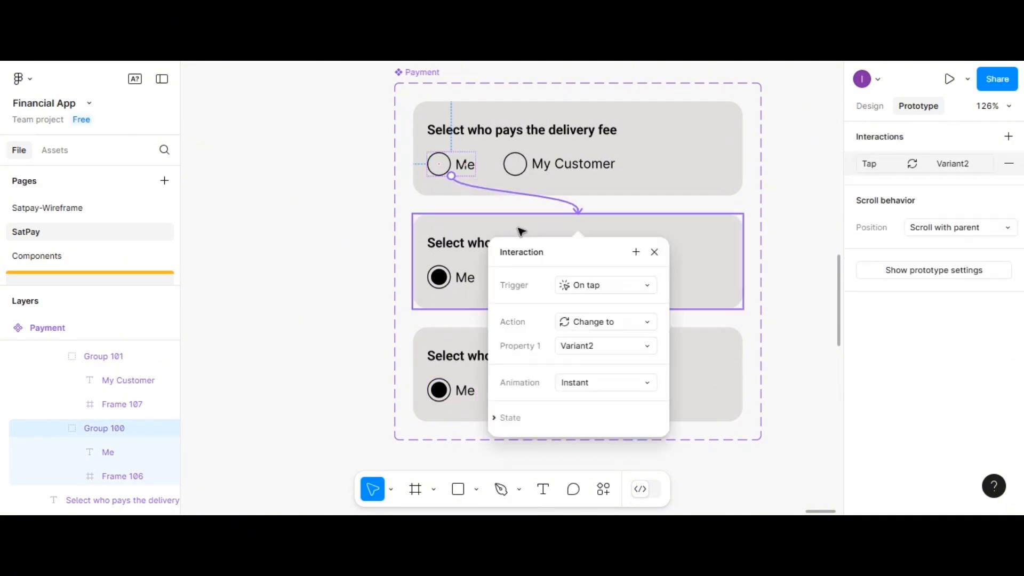
{"action": "left_click", "coordinate": [655, 253]}
Step: Delete the black dot inside the My Customer circle of the second Payment variant
{"action": "left_click", "coordinate": [520, 283]}
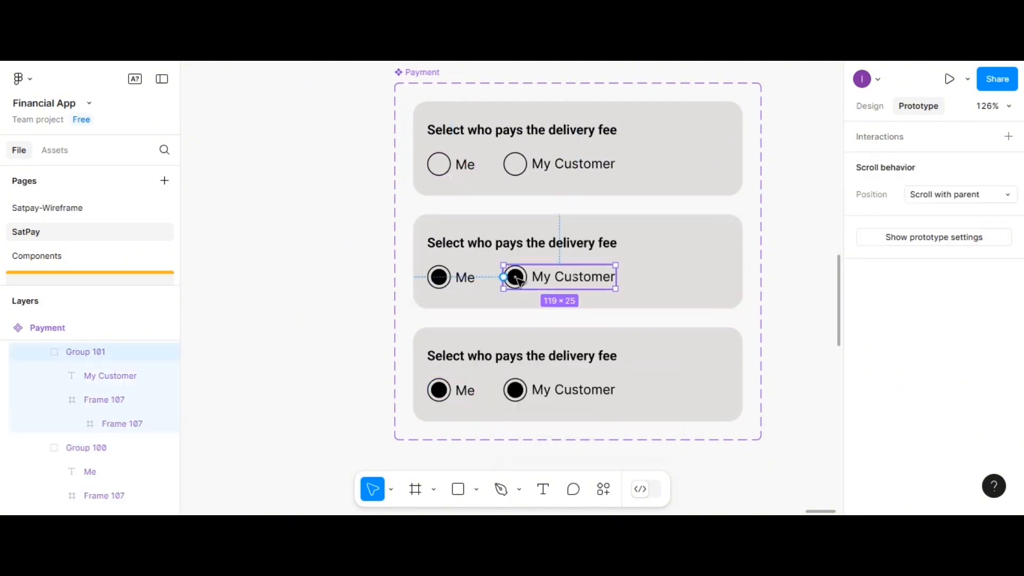
{"action": "double_click", "coordinate": [520, 280]}
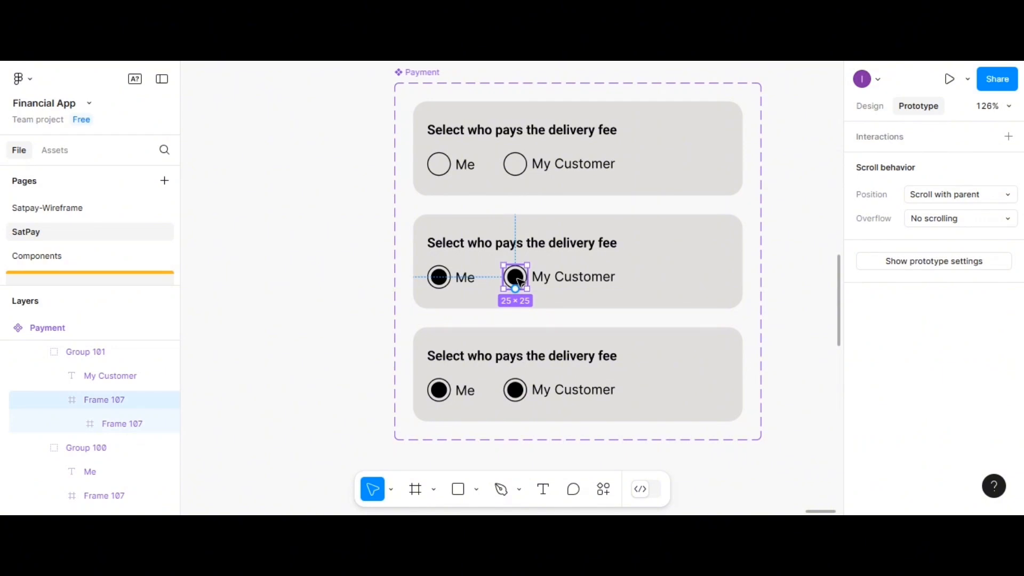
{"action": "double_click", "coordinate": [520, 281]}
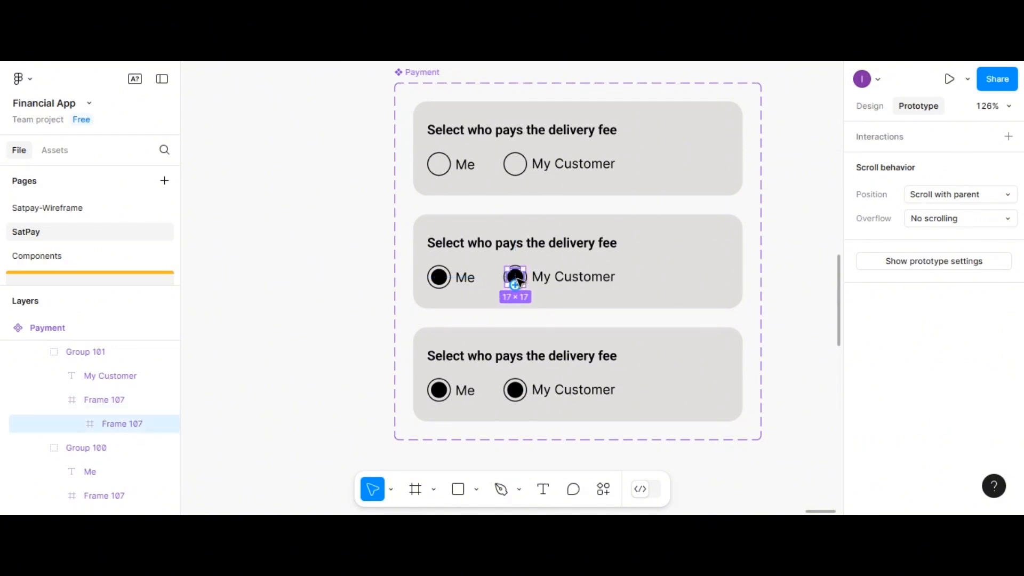
{"action": "key", "text": "Delete"}
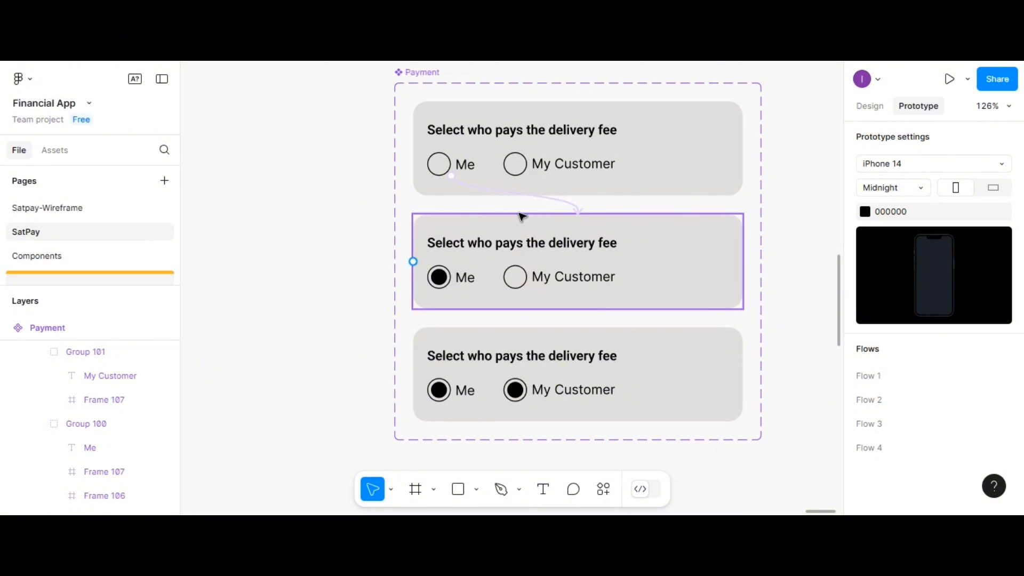
Step: Delete the black dot inside the Me circle of the third Payment variant
{"action": "scroll", "coordinate": [539, 178], "scroll_direction": "down", "scroll_amount": 1}
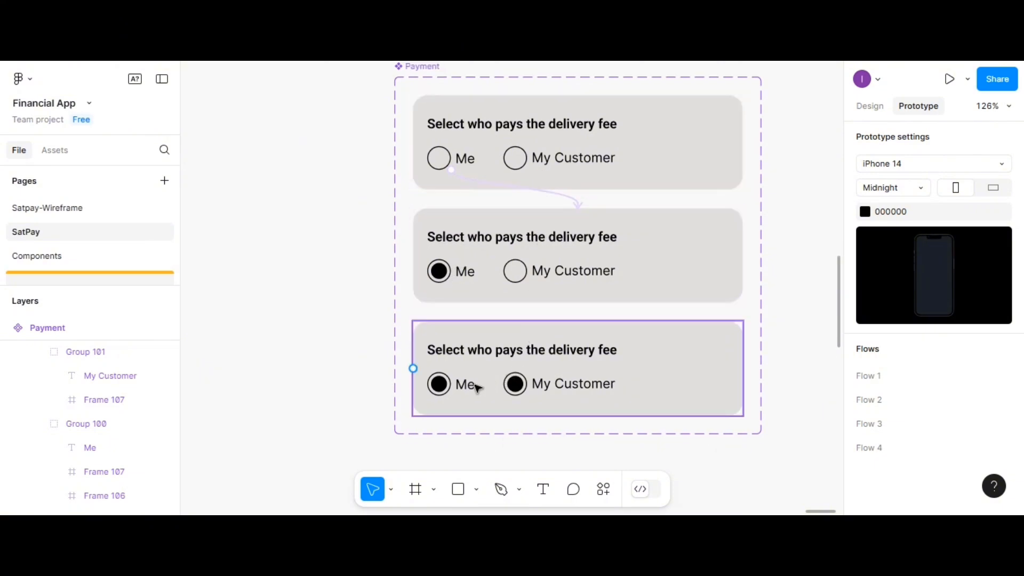
{"action": "double_click", "coordinate": [441, 390]}
{"action": "double_click", "coordinate": [440, 390]}
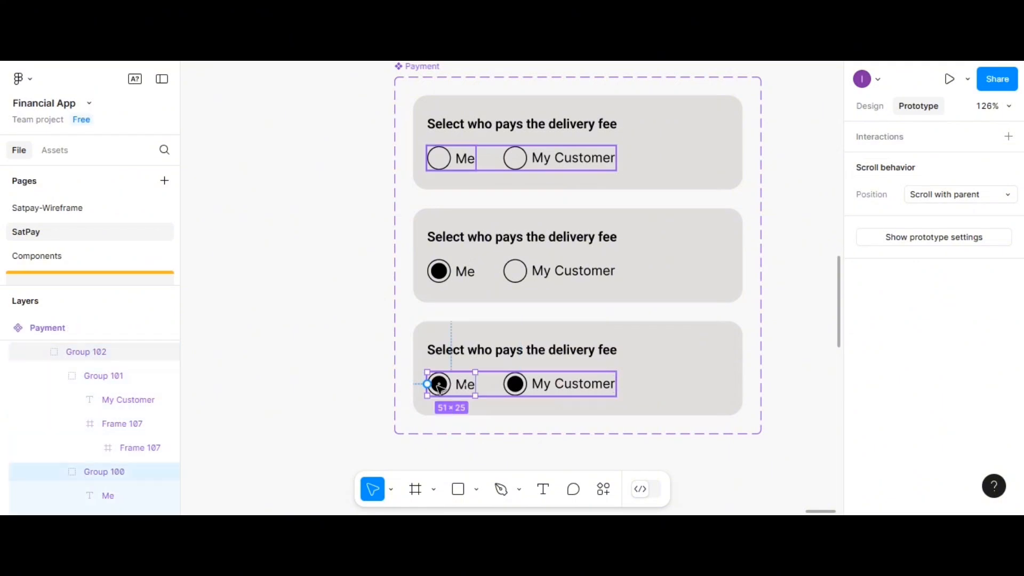
{"action": "double_click", "coordinate": [439, 391]}
{"action": "double_click", "coordinate": [439, 390]}
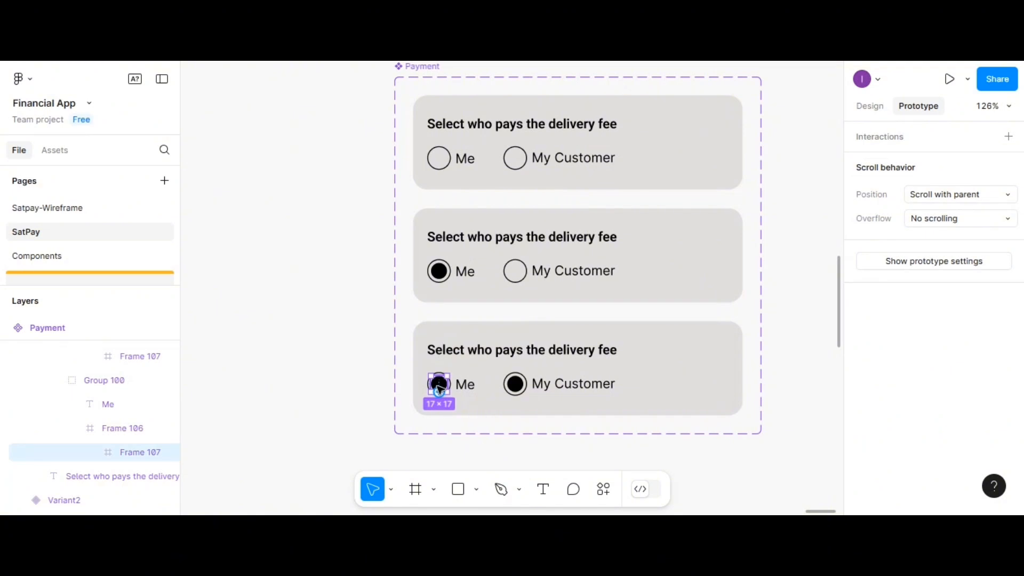
{"action": "key", "text": "Delete"}
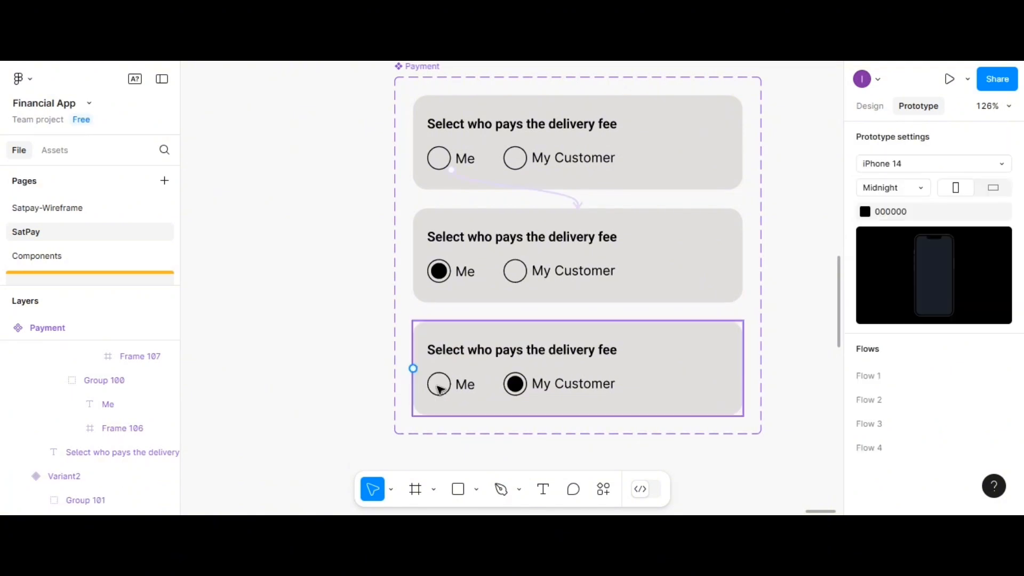
Step: Link the default variant's My Customer option to Variant3 with an On tap, Change to interaction and Instant animation
{"action": "left_click", "coordinate": [587, 162]}
{"action": "double_click", "coordinate": [535, 169]}
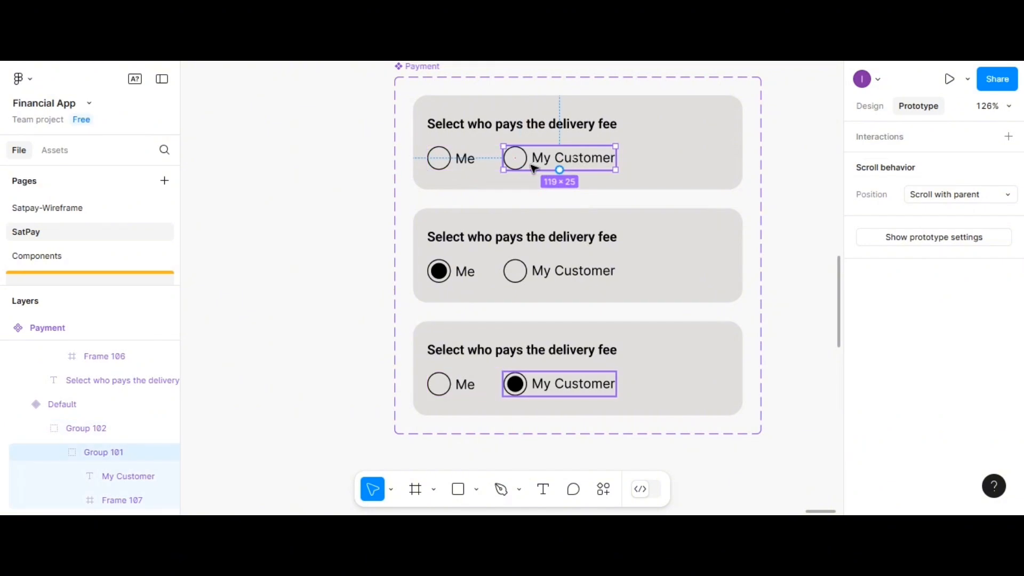
{"action": "left_click_drag", "start_coordinate": [558, 169], "coordinate": [565, 337]}
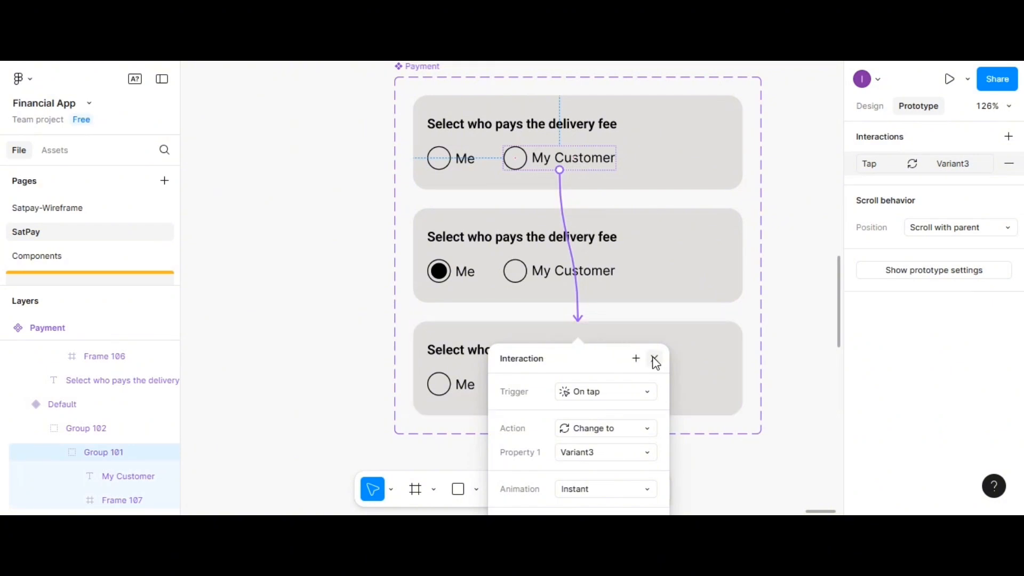
{"action": "left_click", "coordinate": [605, 315]}
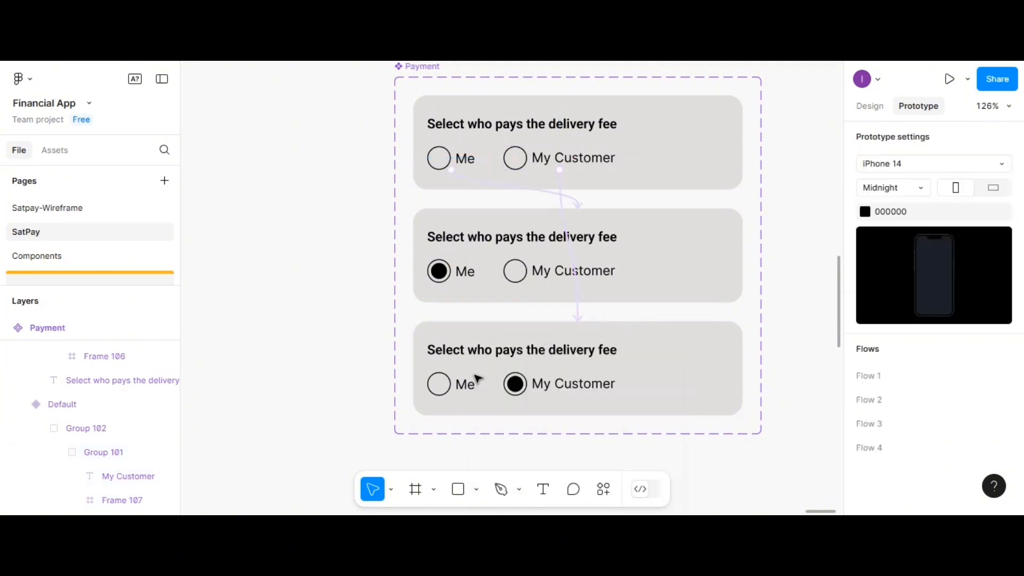
Step: Link the third variant's Me option to Variant2 with an On tap, Change to interaction and Instant animation
{"action": "left_click", "coordinate": [453, 385]}
{"action": "double_click", "coordinate": [451, 384]}
{"action": "double_click", "coordinate": [451, 382]}
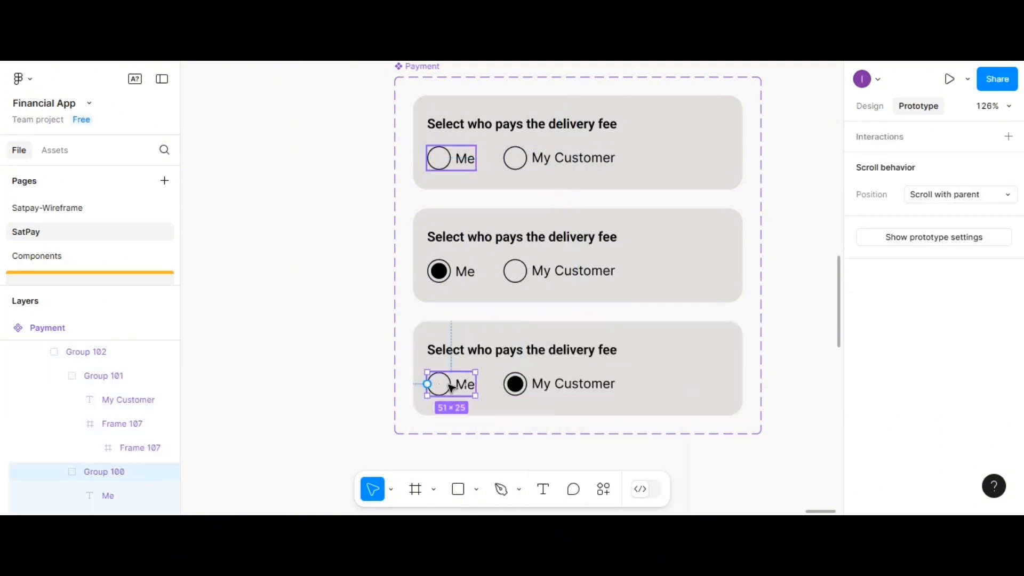
{"action": "left_click_drag", "start_coordinate": [451, 371], "coordinate": [489, 302]}
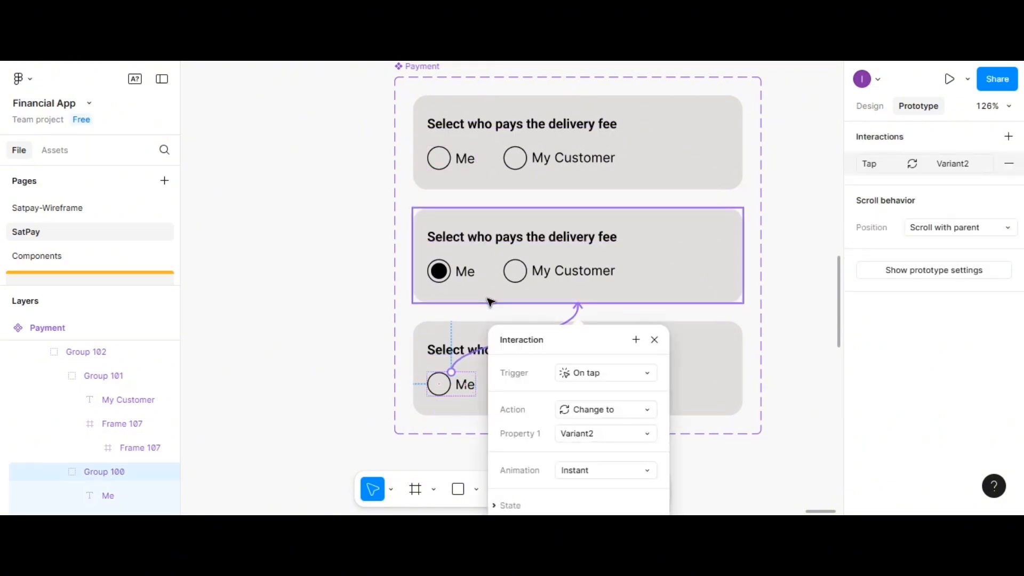
Step: Link the second variant's My Customer option to Variant3 with an On tap, Change to interaction and Instant animation
{"action": "left_click", "coordinate": [520, 284]}
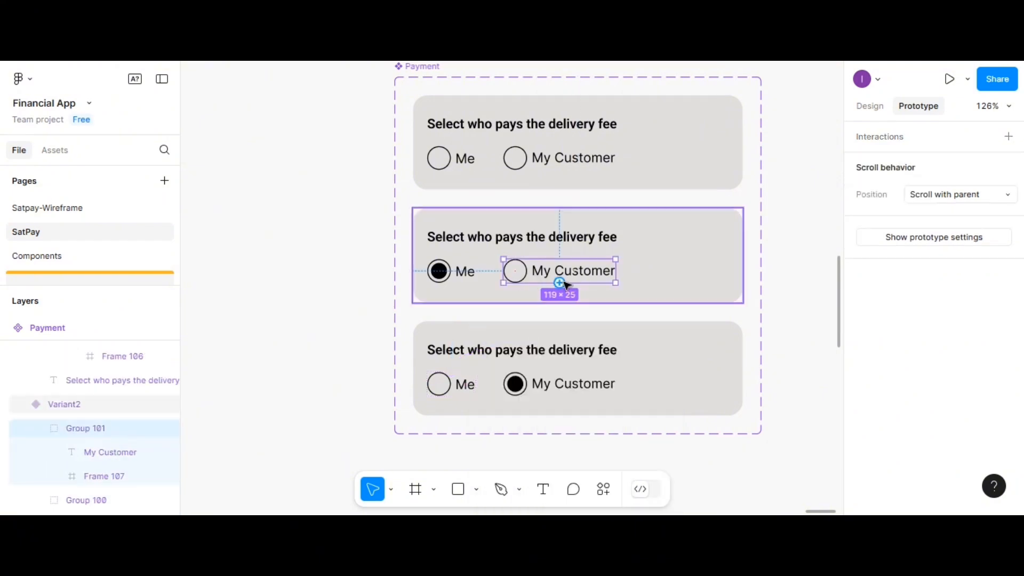
{"action": "left_click_drag", "start_coordinate": [559, 283], "coordinate": [564, 351]}
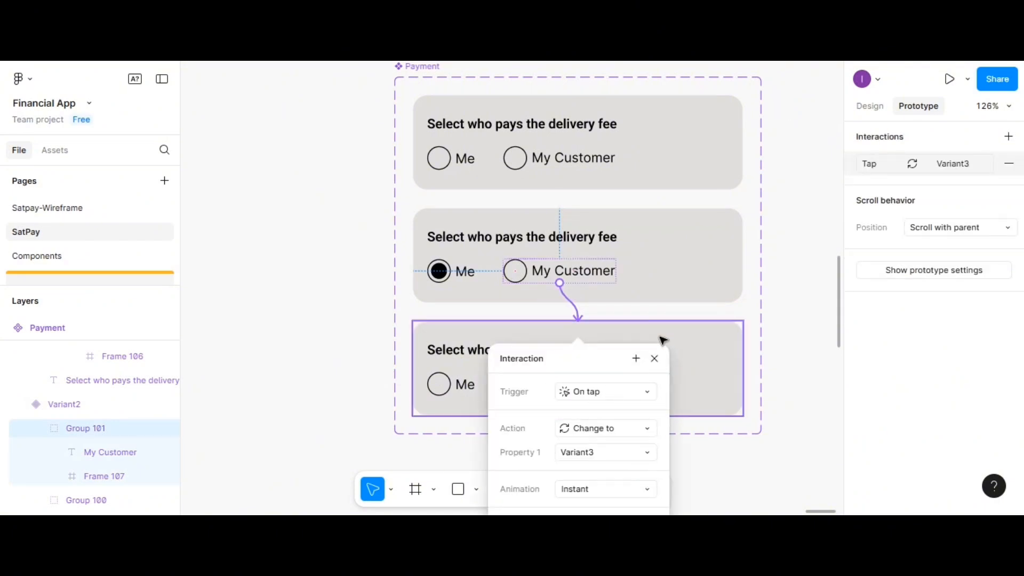
{"action": "left_click", "coordinate": [654, 359]}
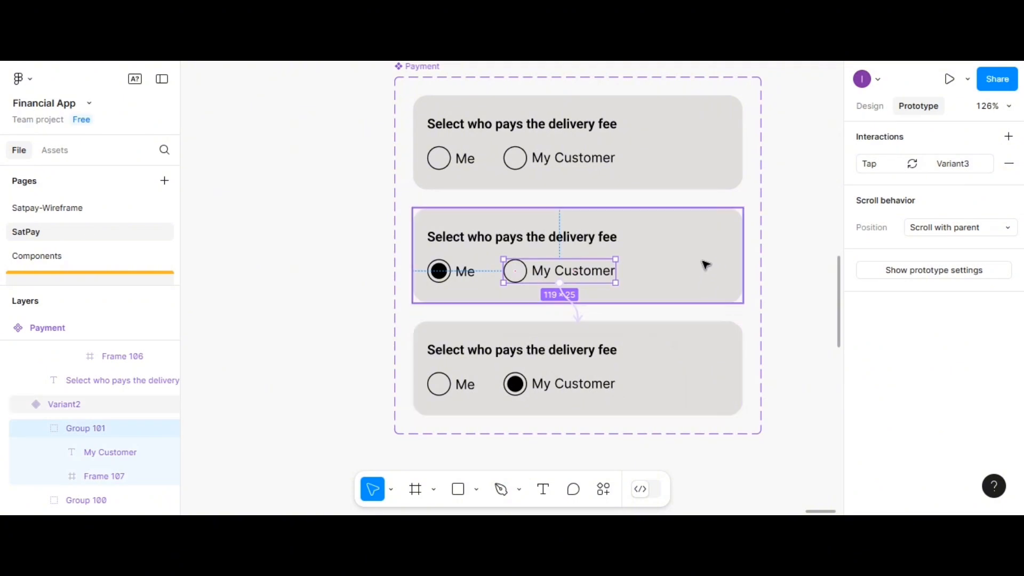
Step: Move the whole Payment component set from the SatPay page to the Components page, directly below Dashboard-components
{"action": "scroll", "coordinate": [705, 265], "scroll_direction": "up", "scroll_amount": 2}
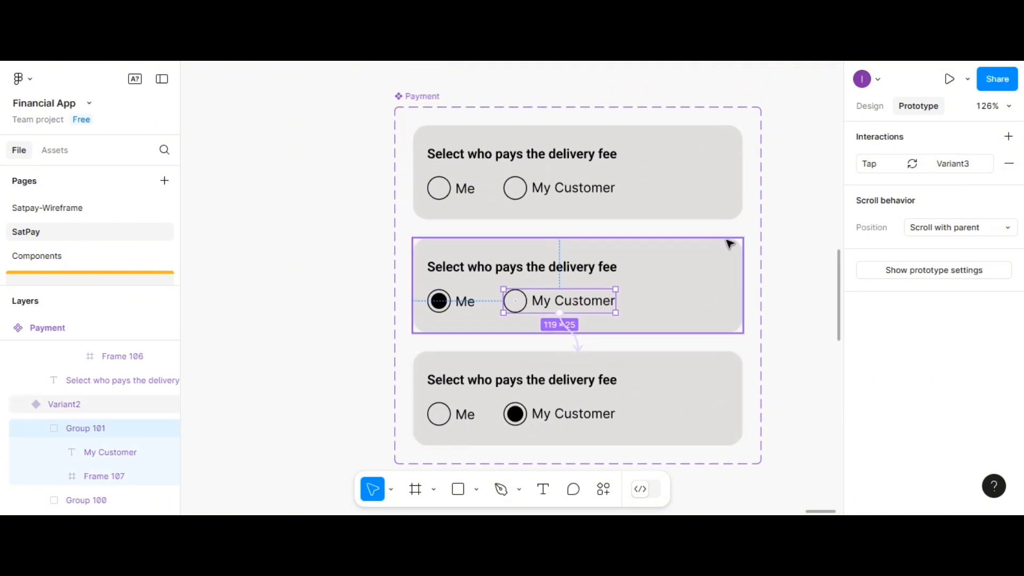
{"action": "left_click", "coordinate": [427, 101]}
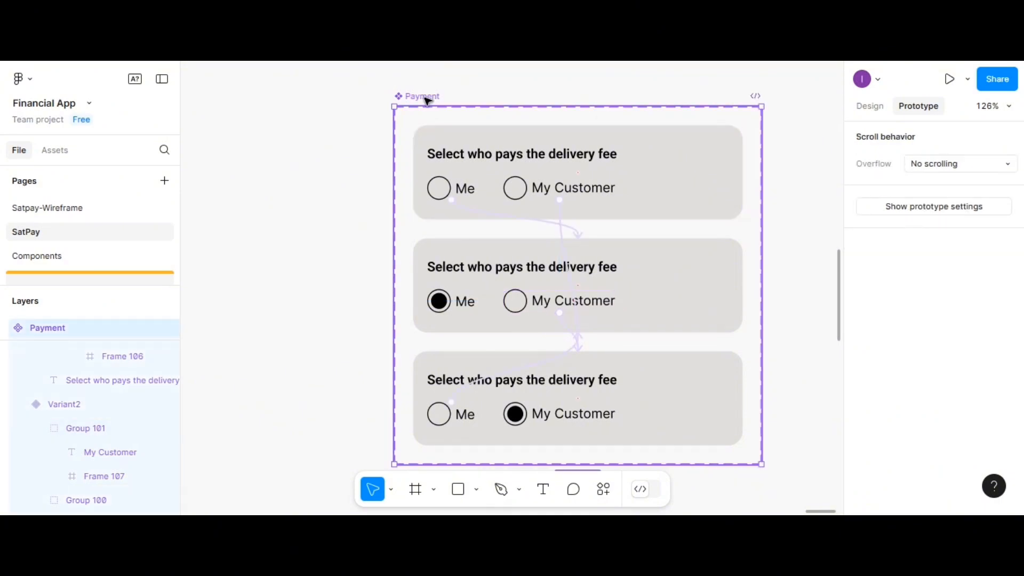
{"action": "key", "text": "ctrl+x"}
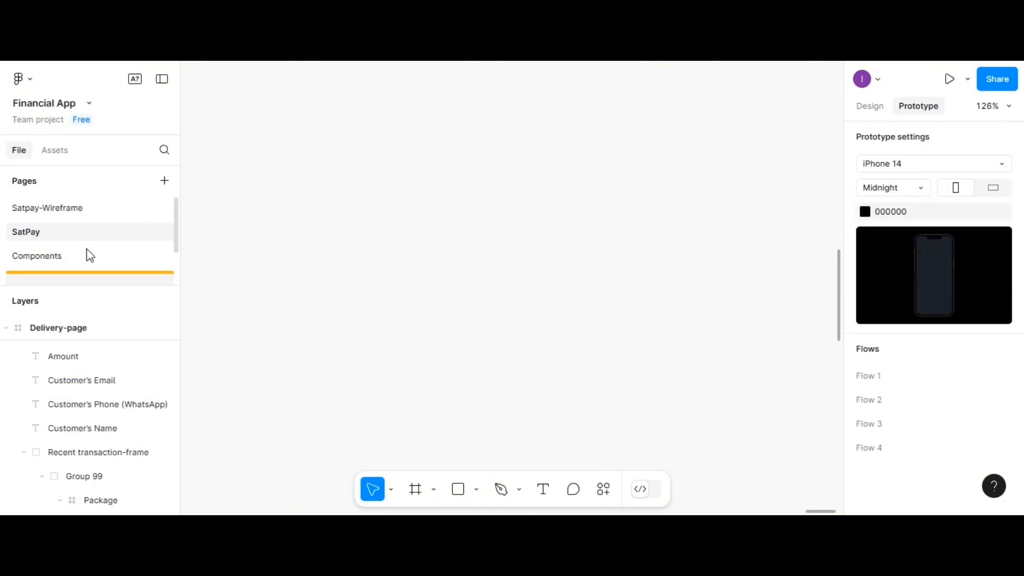
{"action": "left_click", "coordinate": [54, 255]}
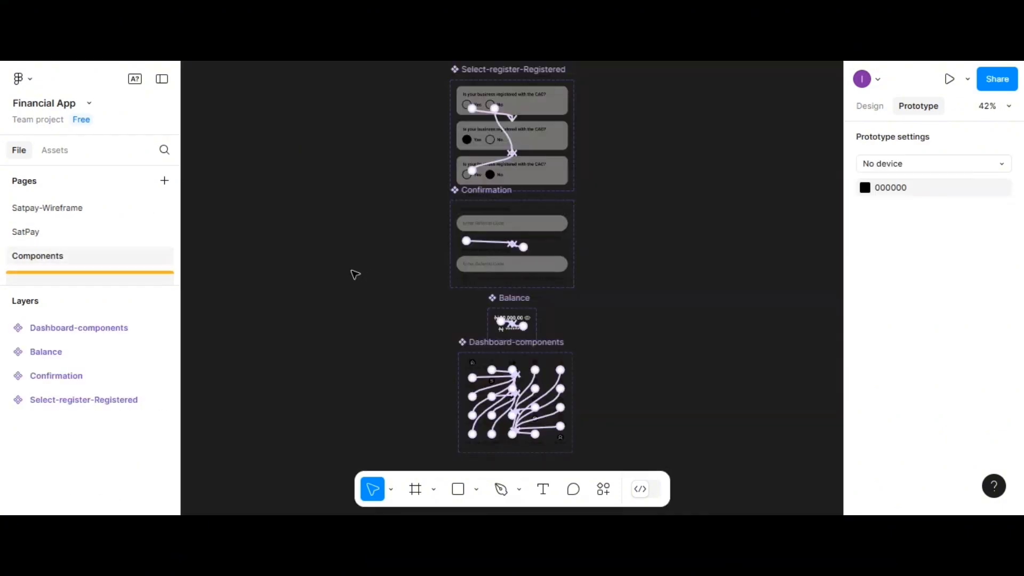
{"action": "scroll", "coordinate": [495, 305], "scroll_direction": "down", "scroll_amount": 2}
{"action": "scroll", "coordinate": [495, 305], "scroll_direction": "down", "scroll_amount": 6}
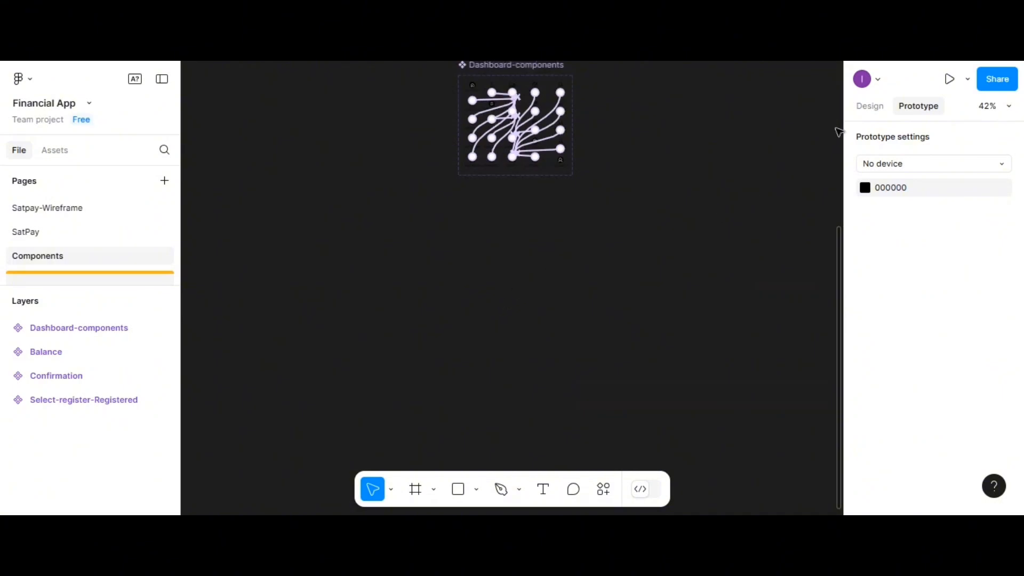
{"action": "left_click", "coordinate": [868, 106]}
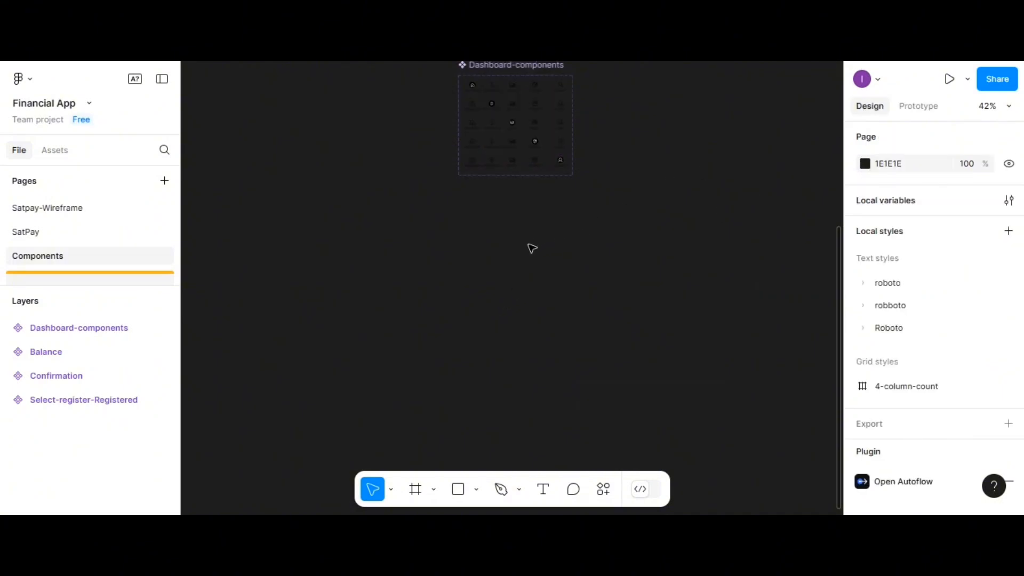
{"action": "key", "text": "ctrl+v"}
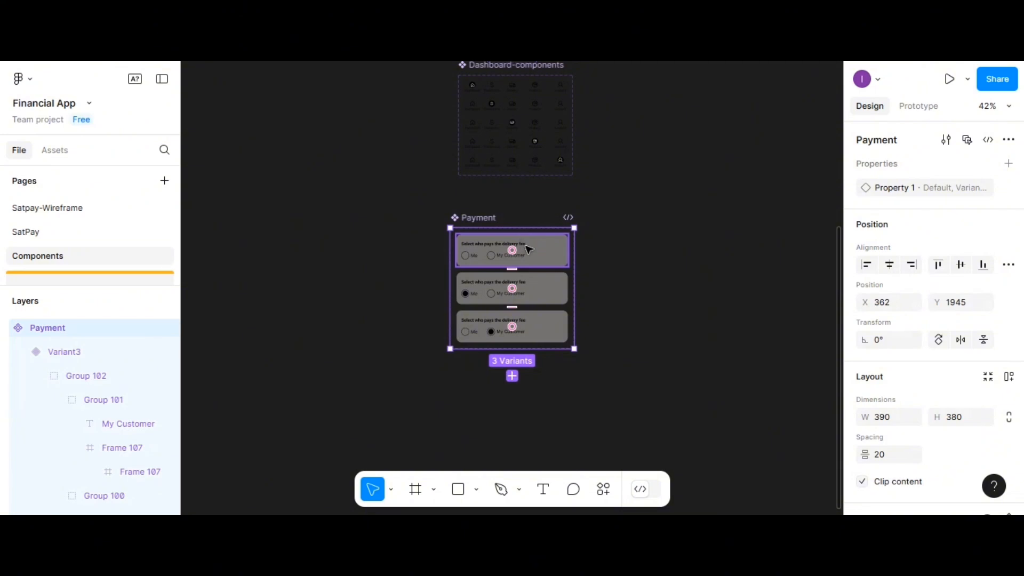
{"action": "left_click_drag", "start_coordinate": [528, 249], "coordinate": [536, 220]}
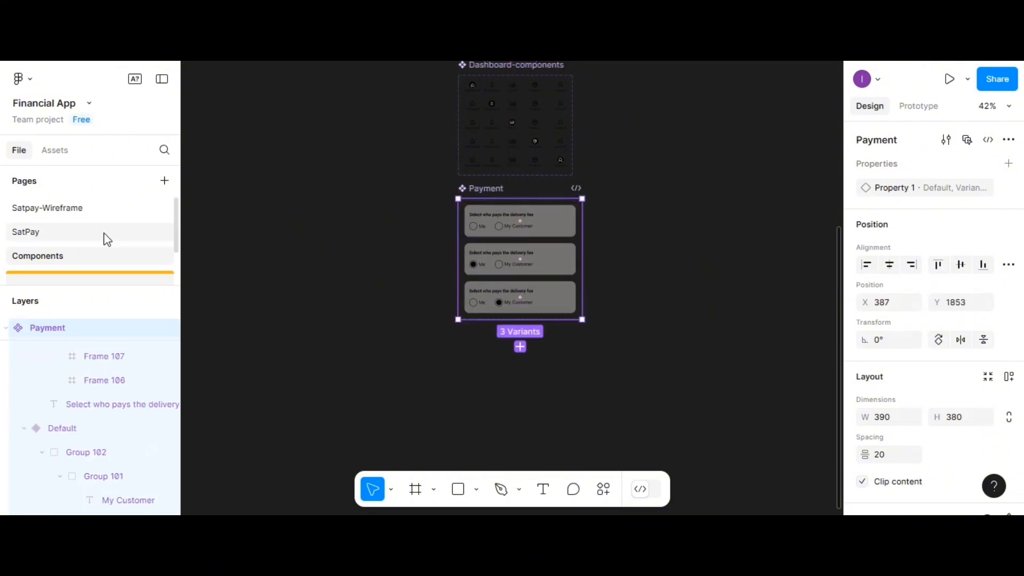
Step: Place an instance of the Payment component from this file's assets below the Amount field on the SatPay Delivery-page, at about X 18, Y 624
{"action": "left_click", "coordinate": [107, 239]}
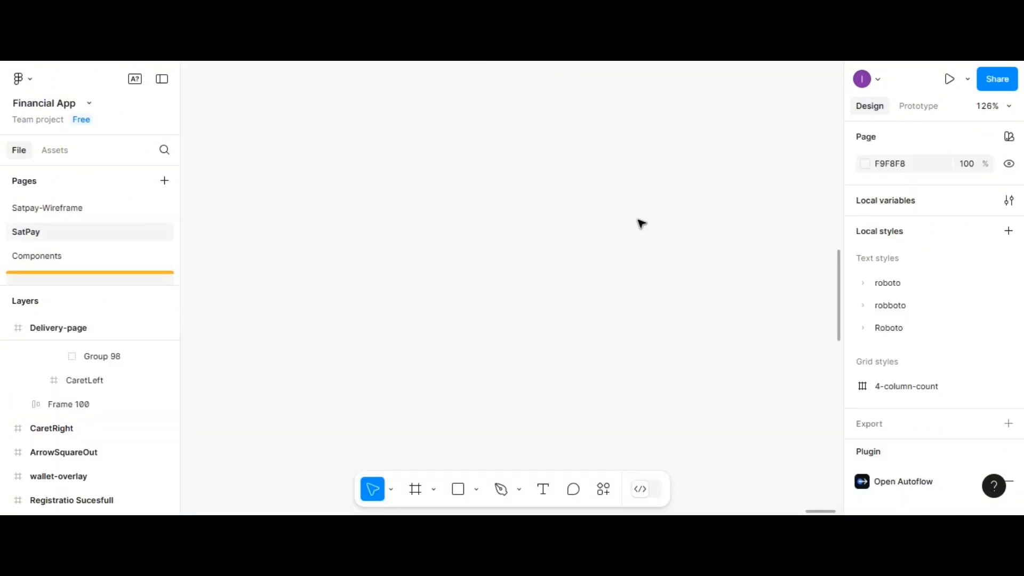
{"action": "scroll", "coordinate": [636, 256], "scroll_direction": "up", "scroll_amount": 10}
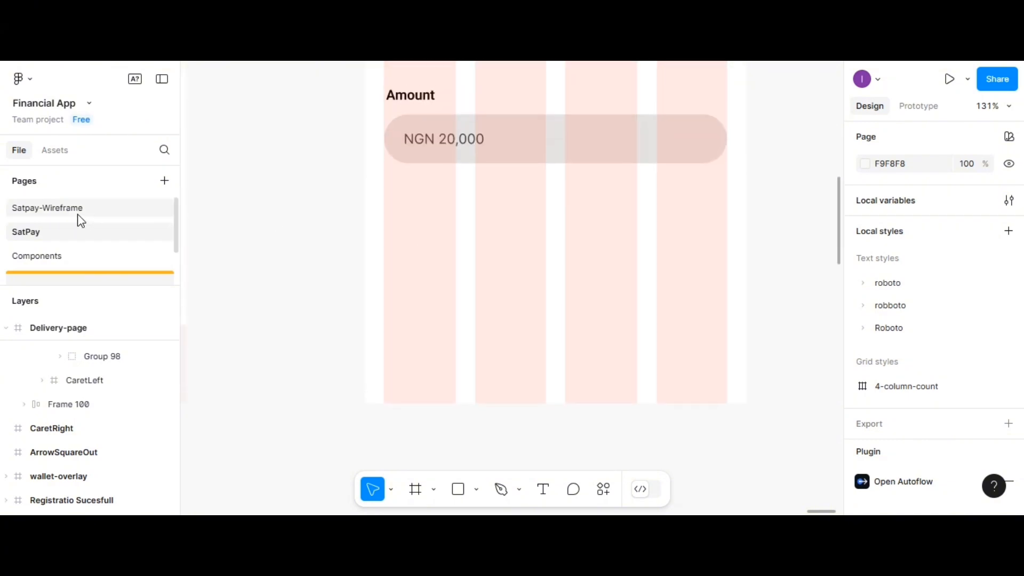
{"action": "left_click", "coordinate": [49, 152]}
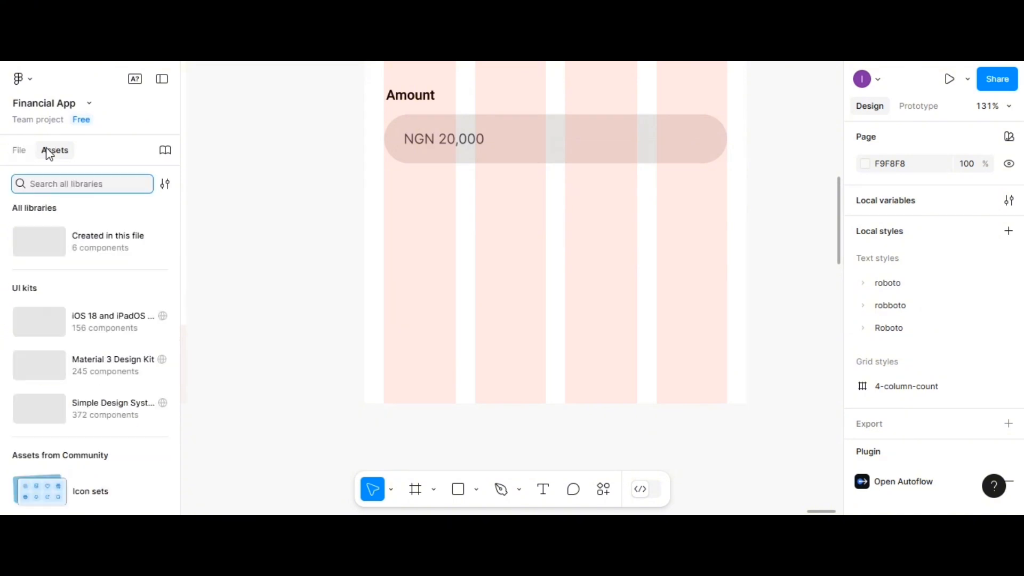
{"action": "left_click", "coordinate": [44, 240]}
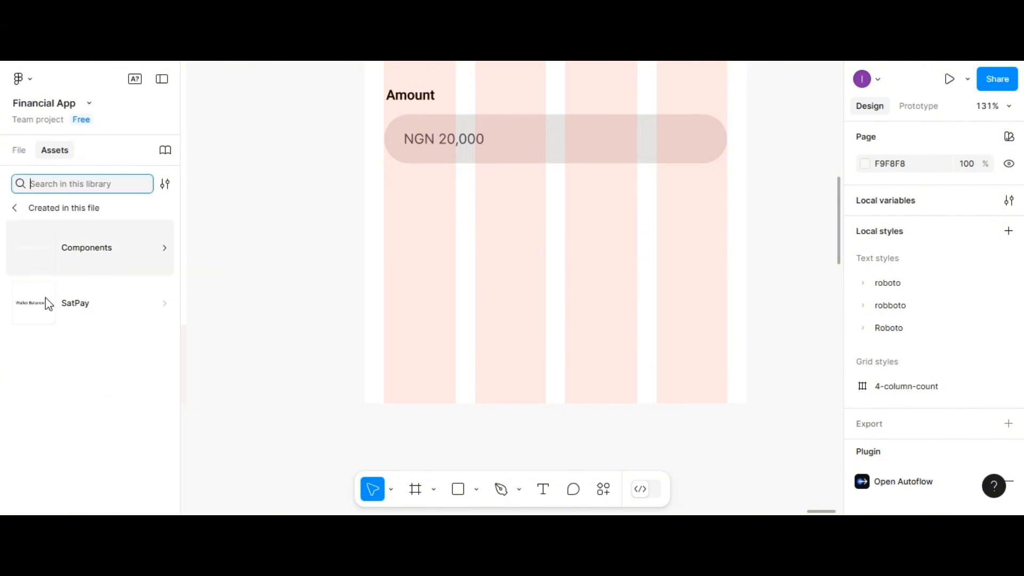
{"action": "left_click", "coordinate": [44, 256]}
{"action": "left_click", "coordinate": [47, 261]}
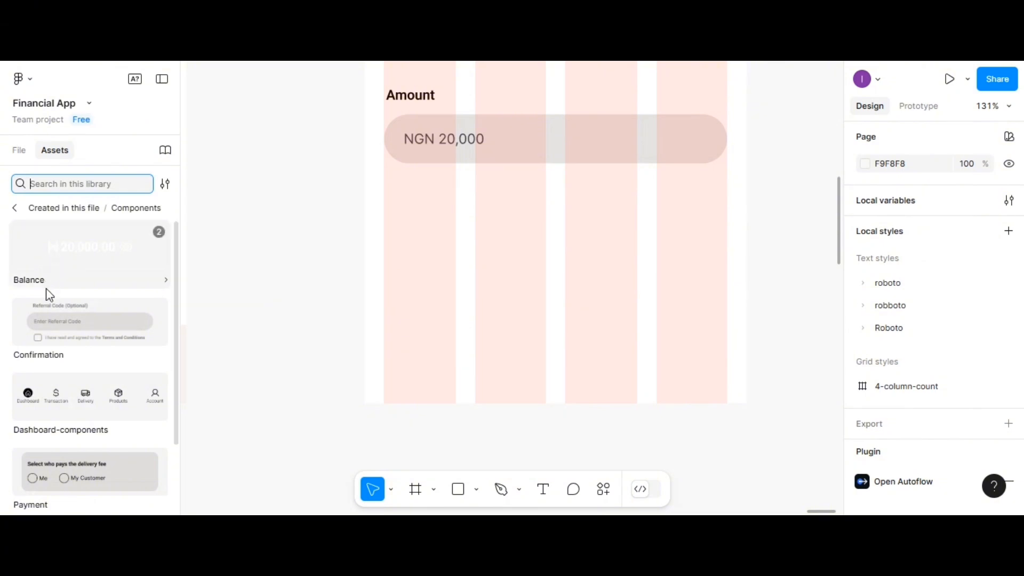
{"action": "scroll", "coordinate": [50, 320], "scroll_direction": "down", "scroll_amount": 2}
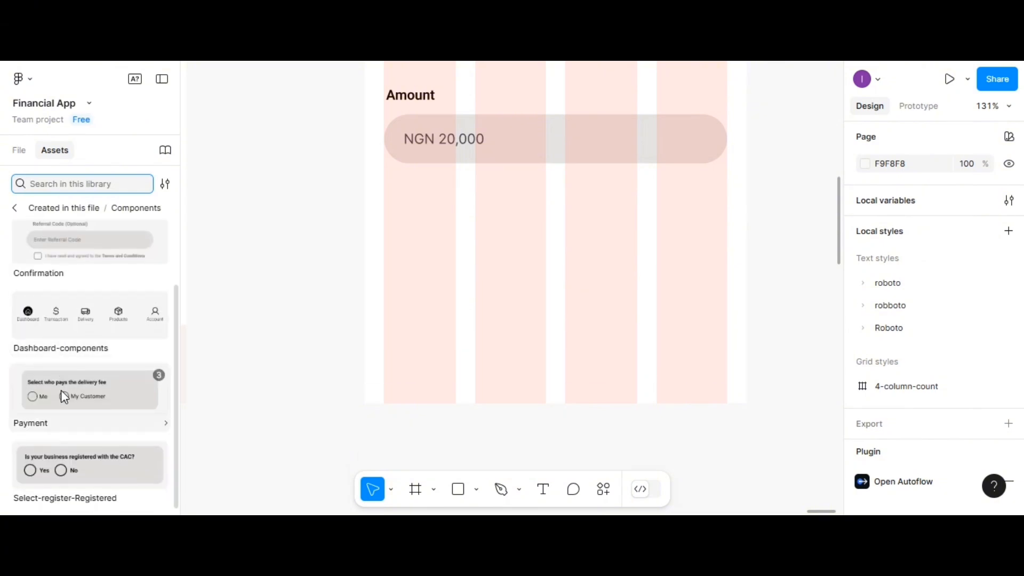
{"action": "left_click_drag", "start_coordinate": [61, 389], "coordinate": [496, 220]}
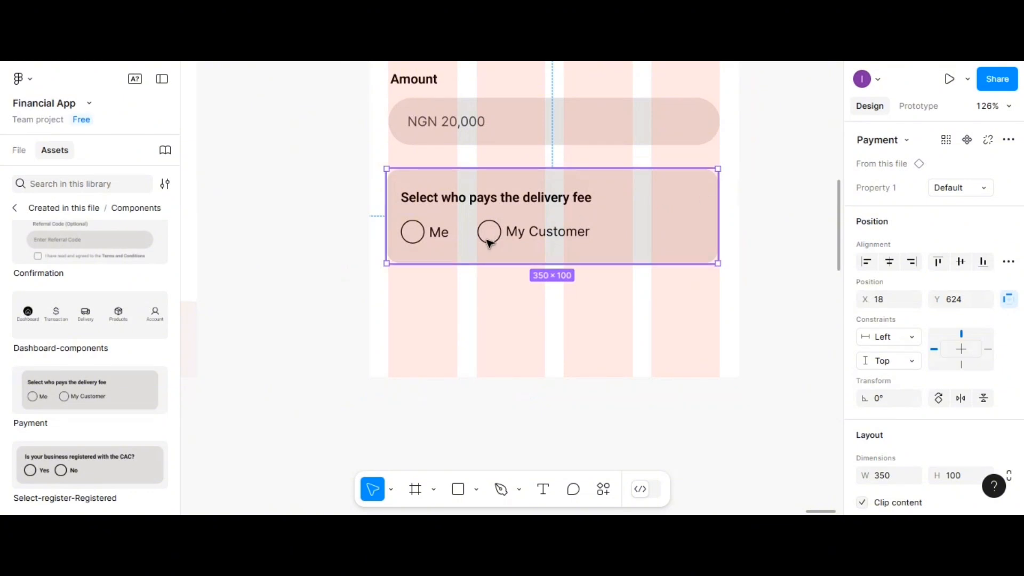
Step: Open the prototype preview of the Delivery-page frame and close it again
{"action": "scroll", "coordinate": [750, 203], "scroll_direction": "up", "scroll_amount": 1}
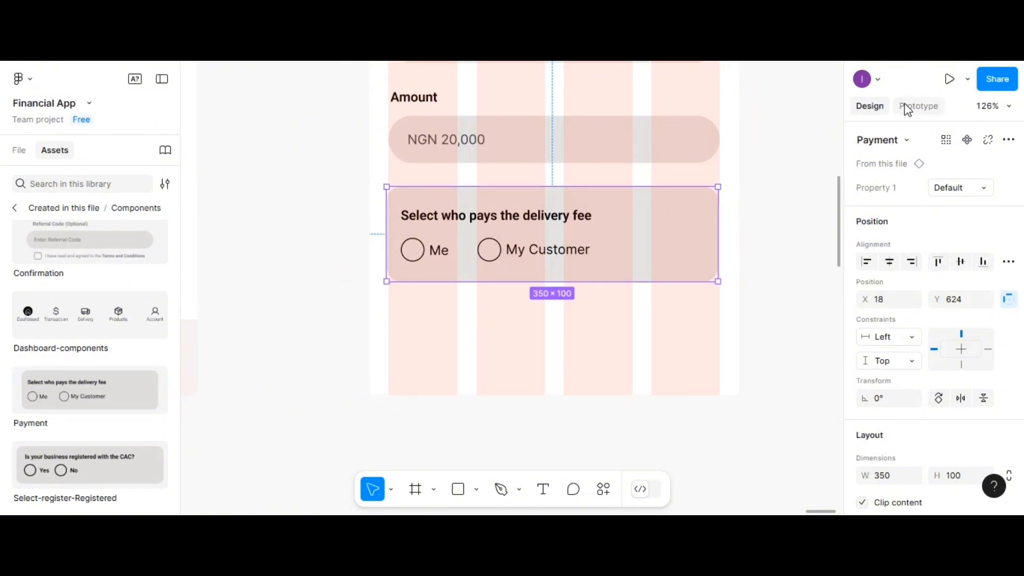
{"action": "left_click", "coordinate": [966, 82]}
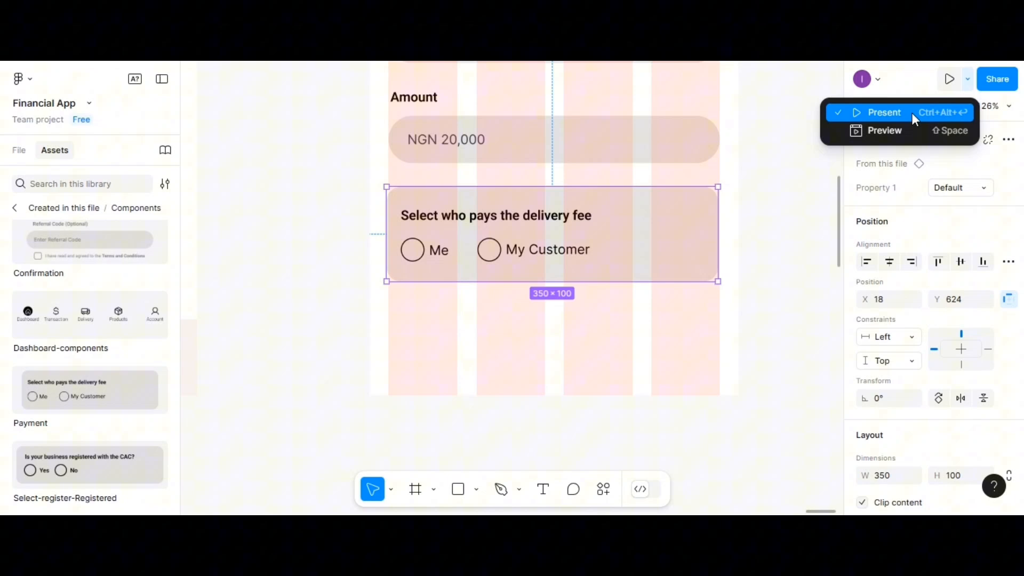
{"action": "left_click", "coordinate": [886, 131]}
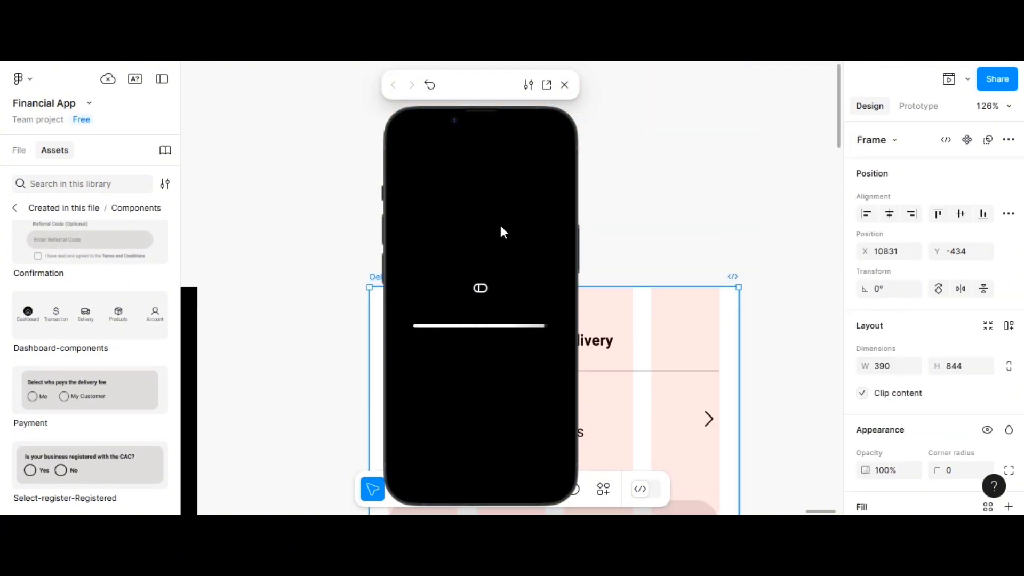
{"action": "left_click", "coordinate": [566, 86]}
Step: Duplicate the NGN 20,000 amount field and place the copy 25 px below the delivery fee card, at about X 14, Y 749
{"action": "scroll", "coordinate": [601, 269], "scroll_direction": "down", "scroll_amount": 5}
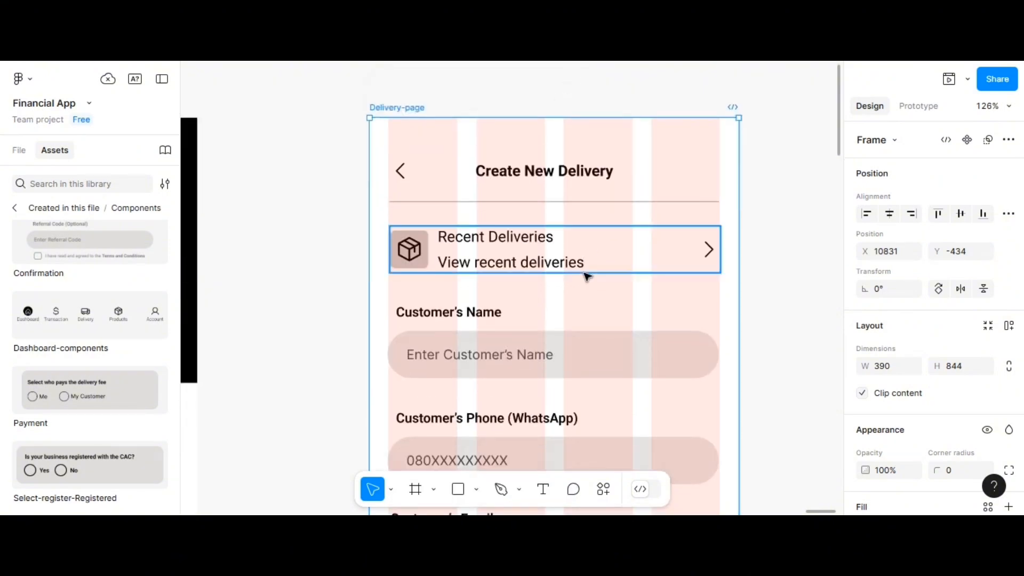
{"action": "scroll", "coordinate": [576, 281], "scroll_direction": "down", "scroll_amount": 2}
{"action": "scroll", "coordinate": [551, 301], "scroll_direction": "down", "scroll_amount": 10}
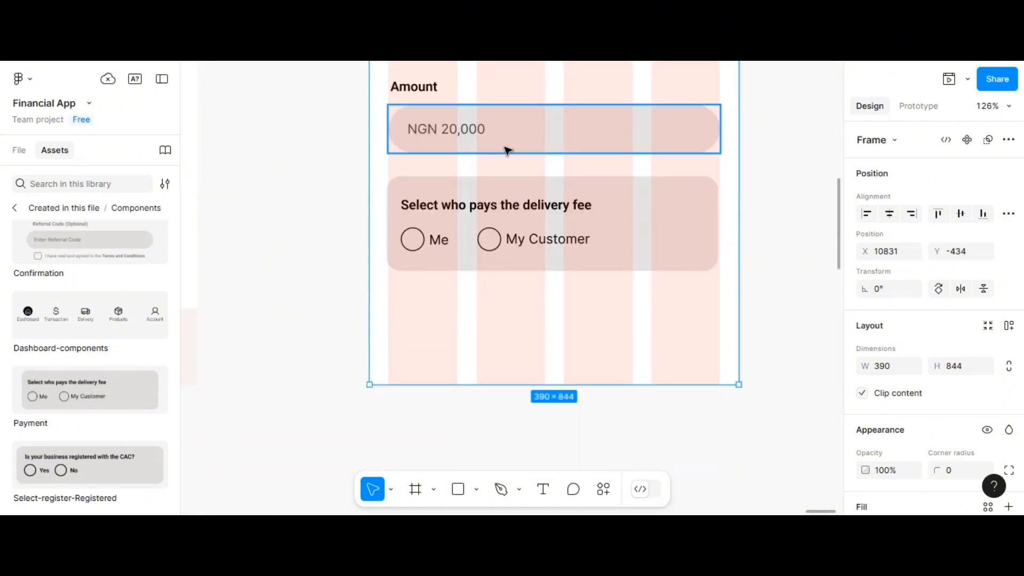
{"action": "left_click_drag", "start_coordinate": [507, 151], "coordinate": [523, 317]}
{"action": "key", "text": "ctrl+z"}
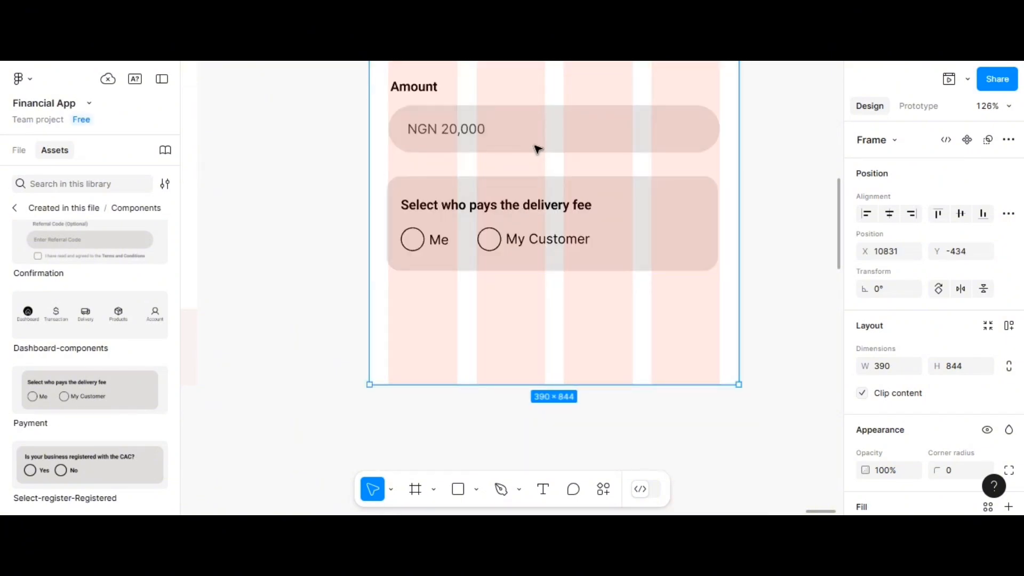
{"action": "left_click", "coordinate": [536, 146]}
{"action": "left_click_drag", "start_coordinate": [538, 146], "coordinate": [532, 334]}
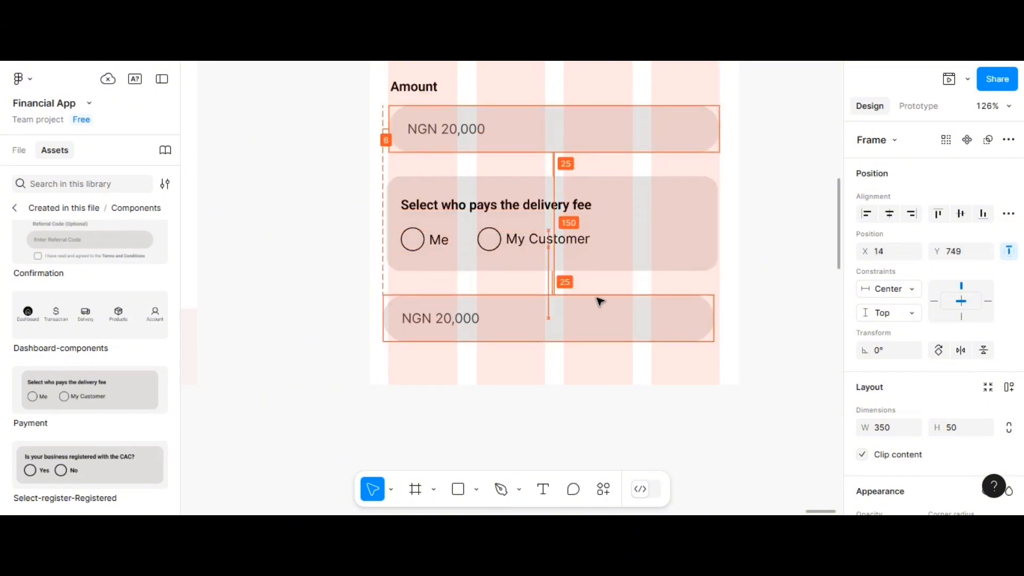
{"action": "key", "text": "Escape"}
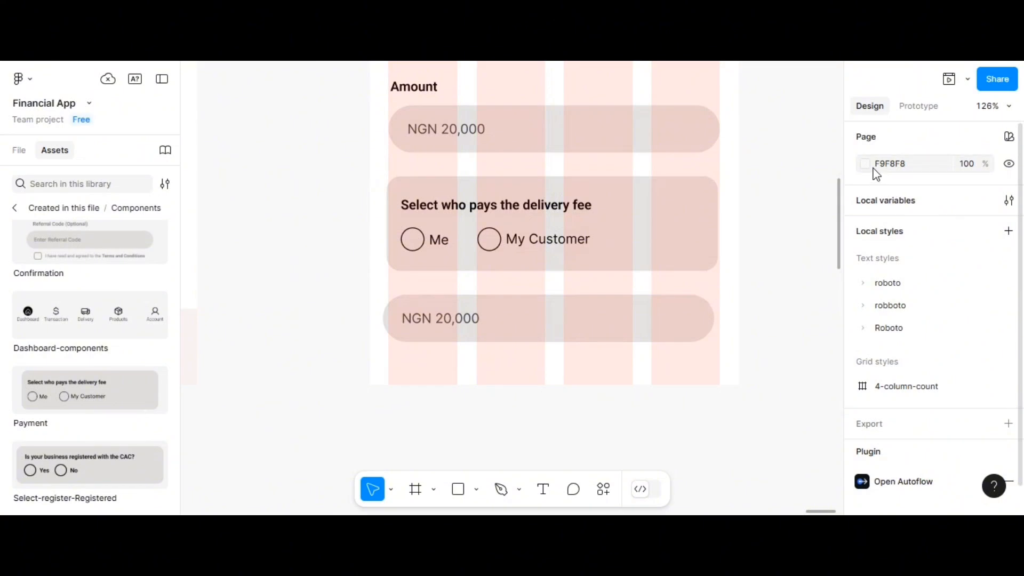
Step: Set the page background colour to black (000000)
{"action": "left_click", "coordinate": [865, 164]}
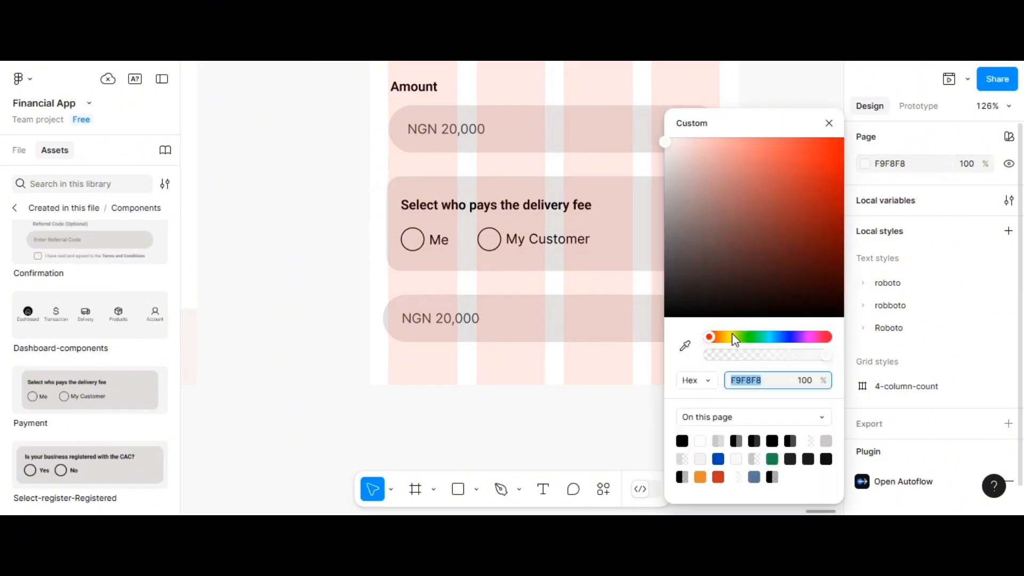
{"action": "left_click", "coordinate": [682, 440]}
{"action": "key", "text": "Escape"}
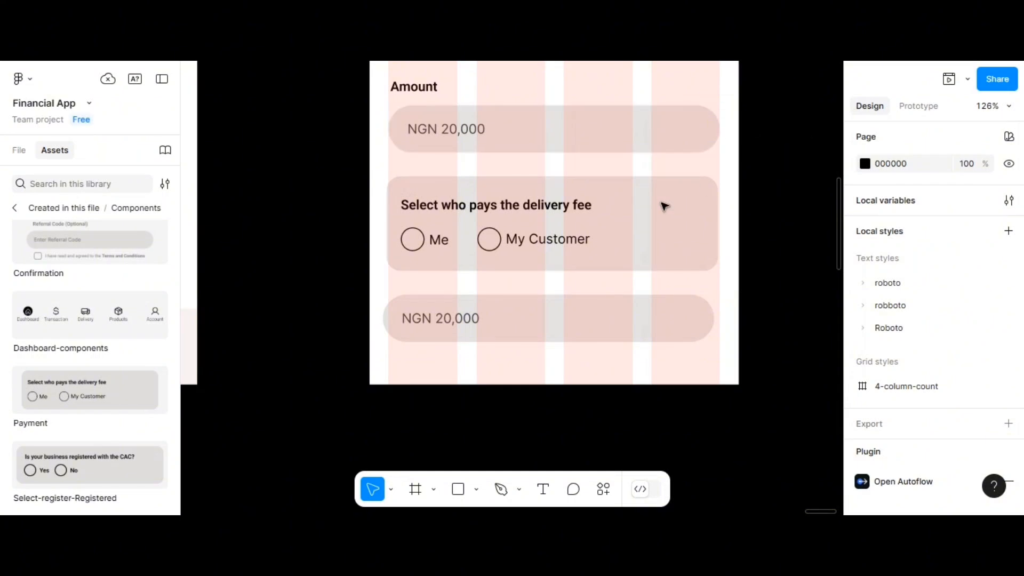
Step: Delete the NGN 20,000 text from the duplicated field below the delivery fee card
{"action": "scroll", "coordinate": [539, 277], "scroll_direction": "down", "scroll_amount": 1}
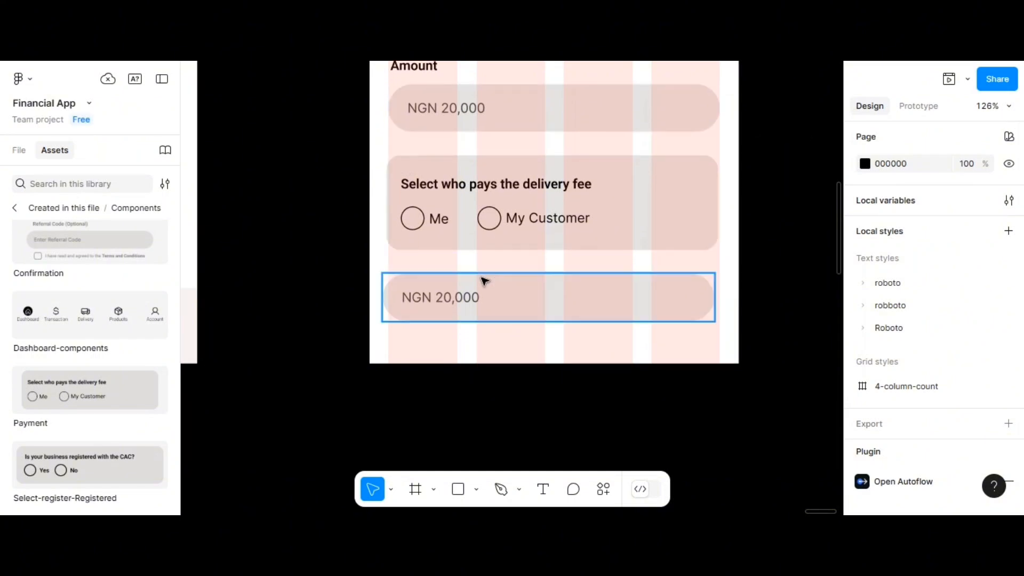
{"action": "left_click", "coordinate": [459, 303]}
{"action": "double_click", "coordinate": [457, 298]}
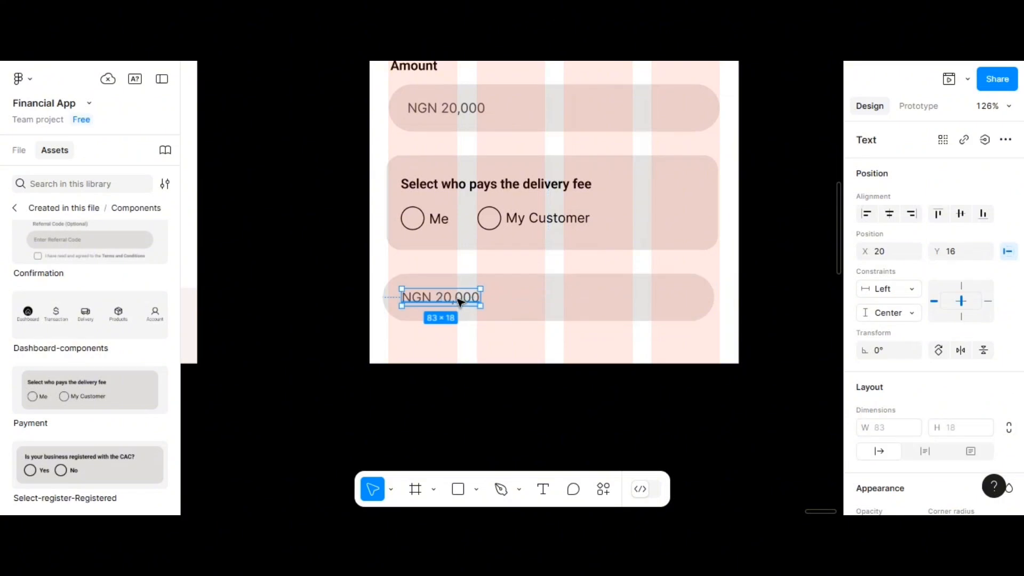
{"action": "left_click_drag", "start_coordinate": [457, 299], "coordinate": [540, 299]}
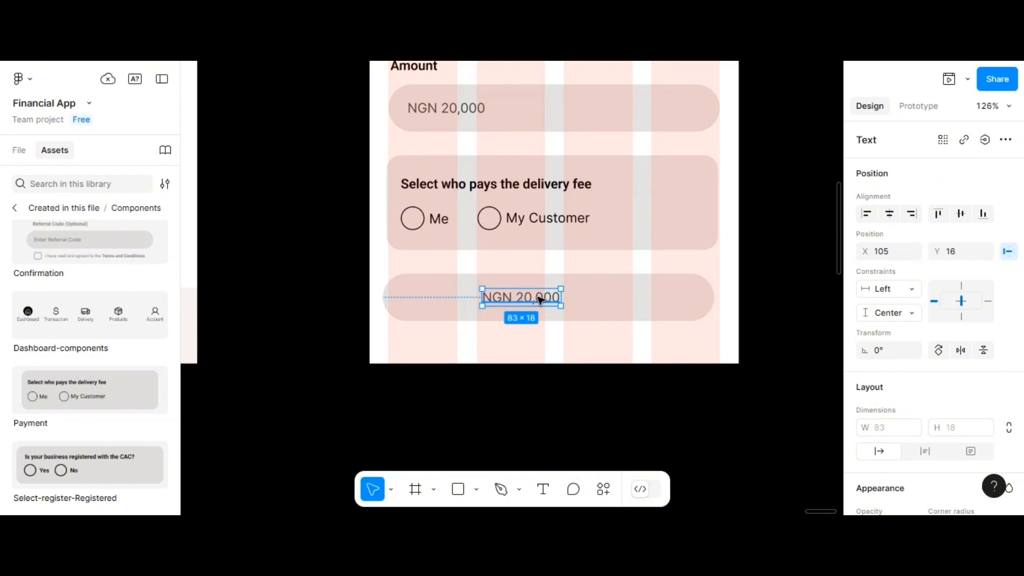
{"action": "key", "text": "Delete"}
Step: Copy the "Select who pays the delivery fee" heading into the empty field and change the copy's text to "Create Payment of N20,000"
{"action": "left_click", "coordinate": [516, 187]}
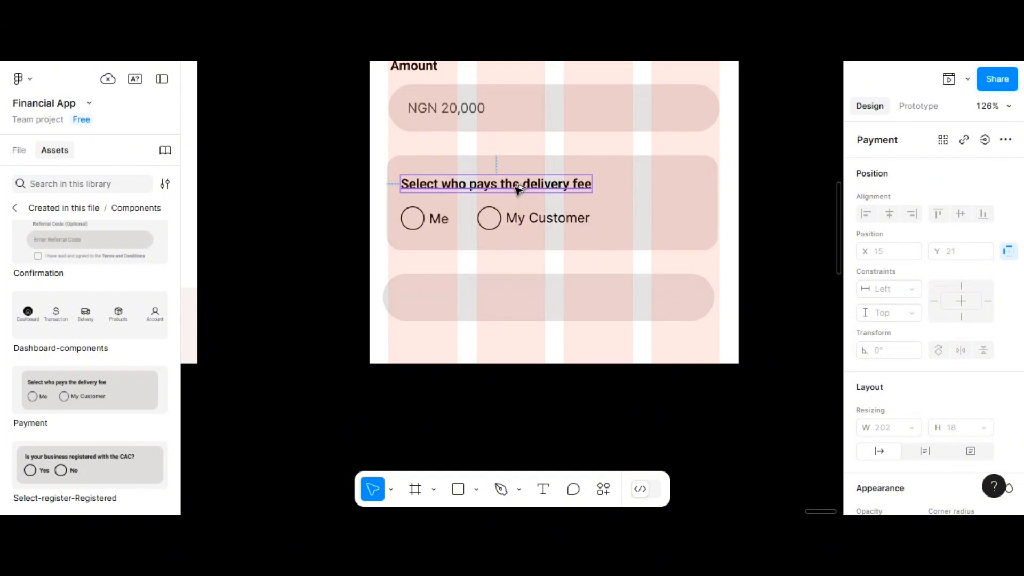
{"action": "left_click_drag", "start_coordinate": [516, 188], "coordinate": [553, 304]}
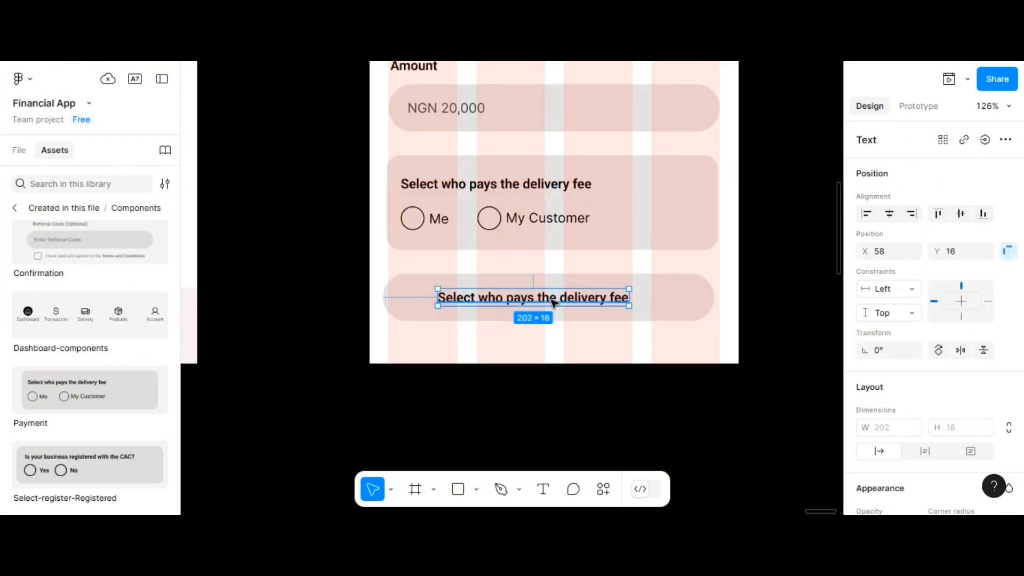
{"action": "double_click", "coordinate": [552, 302]}
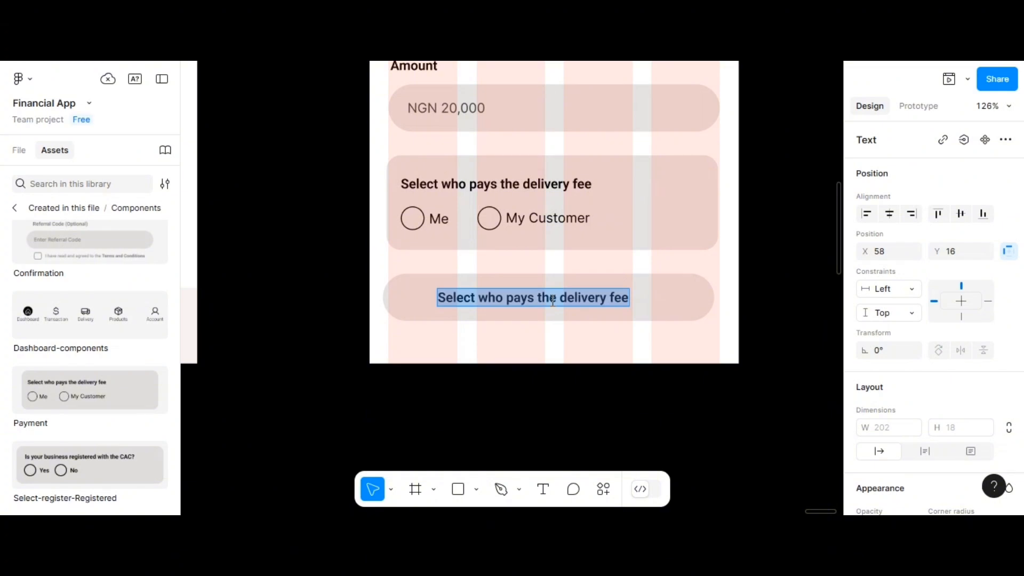
{"action": "type", "text": "Create"}
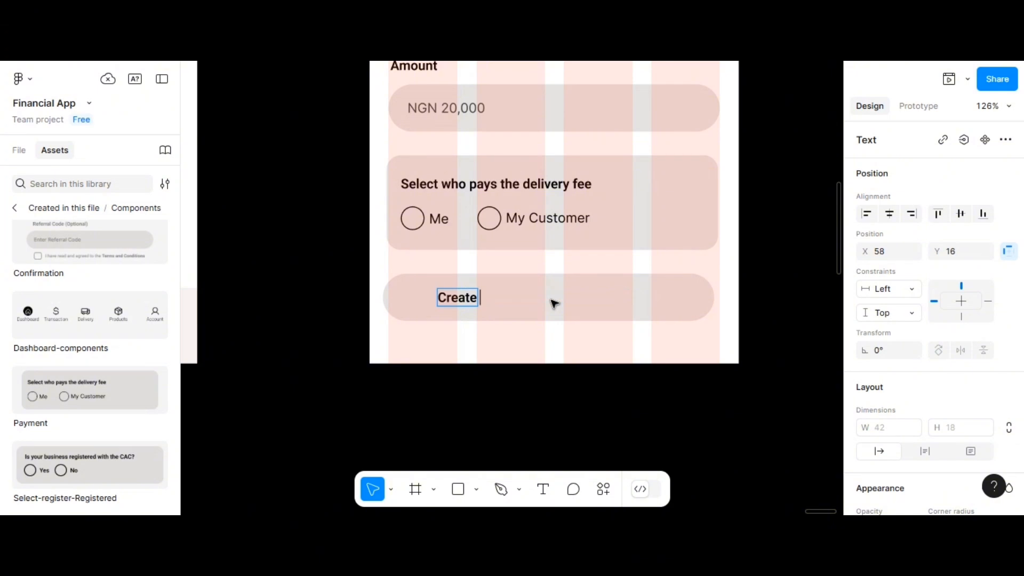
{"action": "type", "text": " Payment"}
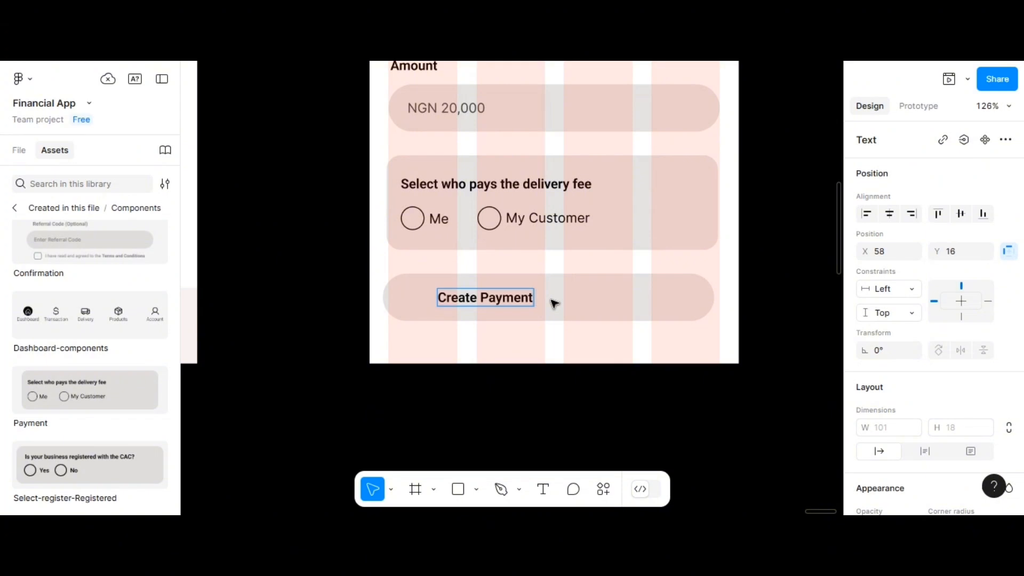
{"action": "type", "text": " of"}
{"action": "type", "text": " ₦"}
{"action": "type", "text": "20"}
{"action": "type", "text": ",000"}
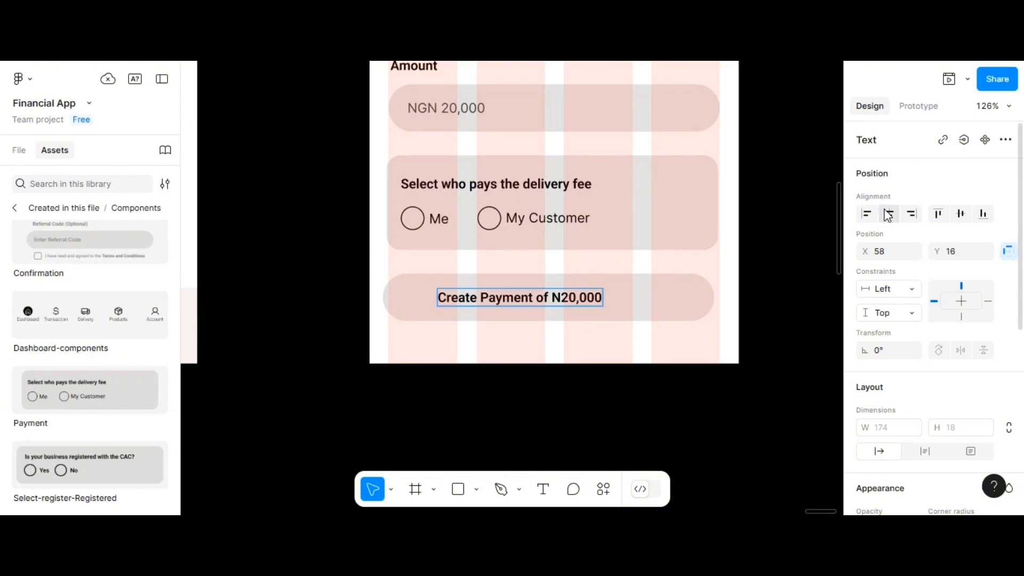
Step: Centre the "Create Payment of N20,000" text horizontally and vertically within its field
{"action": "left_click", "coordinate": [888, 215]}
{"action": "left_click", "coordinate": [961, 214]}
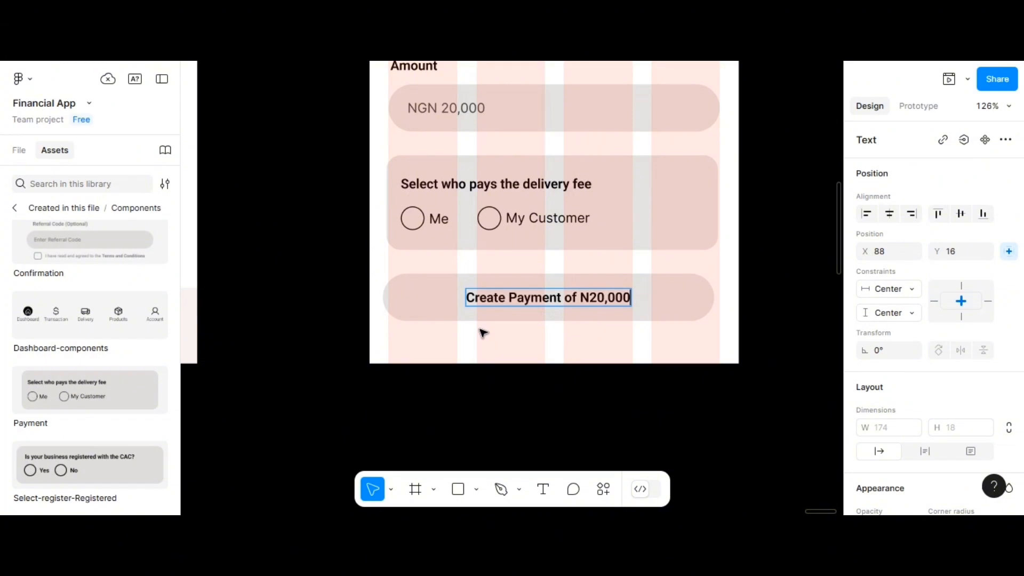
{"action": "scroll", "coordinate": [483, 333], "scroll_direction": "down", "scroll_amount": 1}
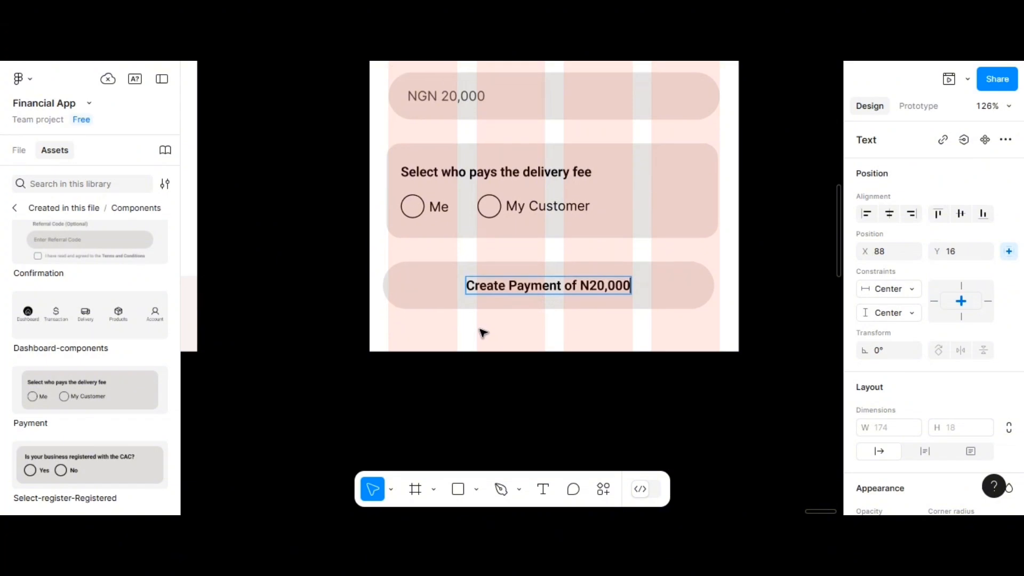
{"action": "key", "text": "Escape"}
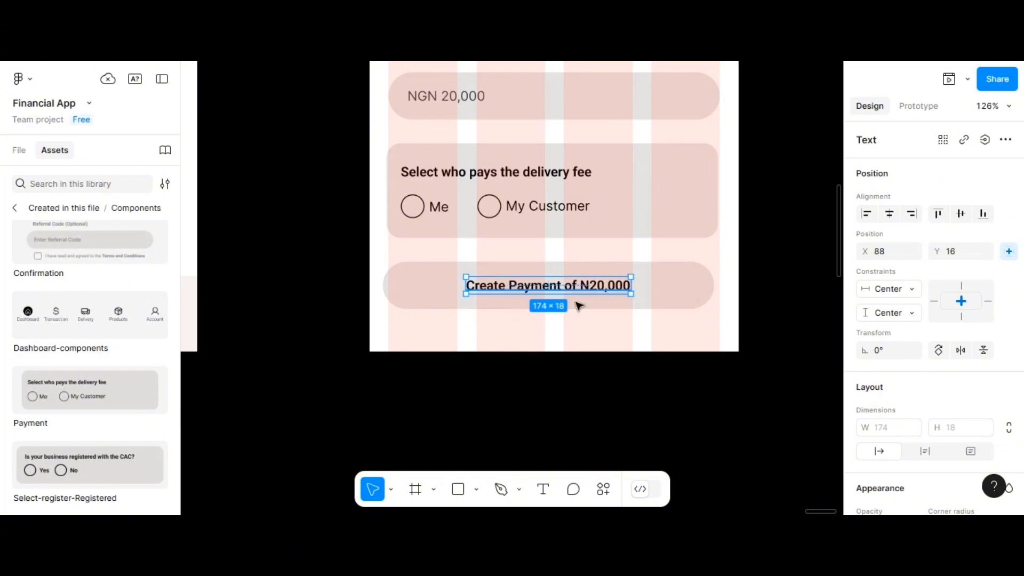
Step: Change the fill of the "Create Payment of N20,000" text to white (FFFFFF)
{"action": "scroll", "coordinate": [870, 408], "scroll_direction": "down", "scroll_amount": 5}
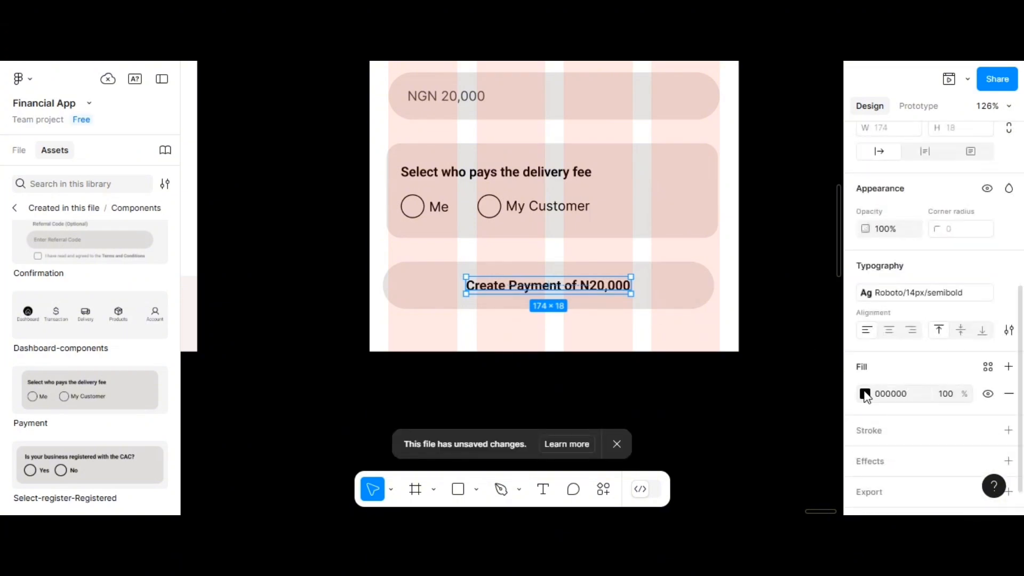
{"action": "left_click", "coordinate": [865, 395]}
{"action": "left_click", "coordinate": [701, 444]}
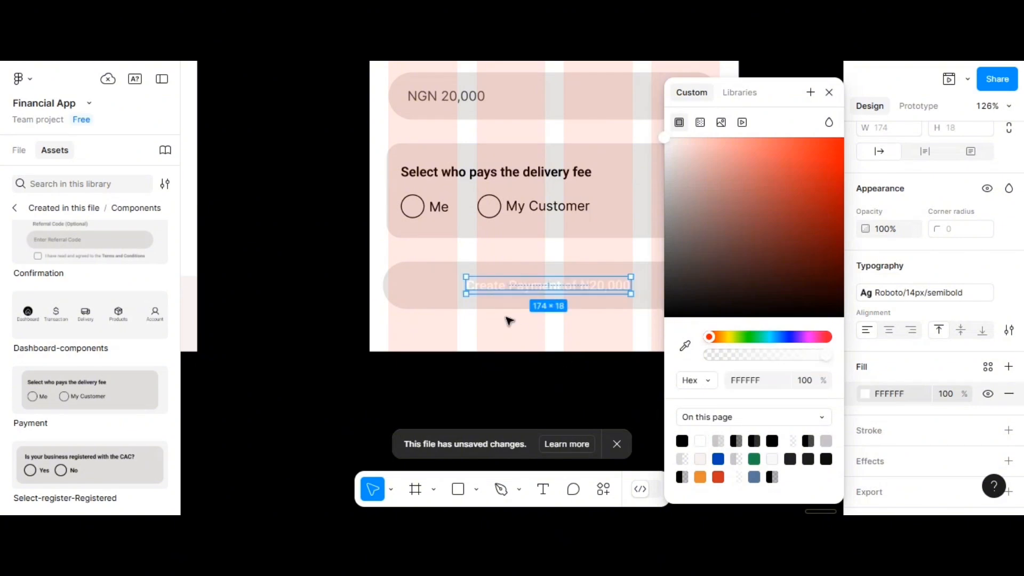
Step: Set the fill of the field behind the "Create Payment of N20,000" text to 010101 at 100% opacity
{"action": "left_click", "coordinate": [420, 289]}
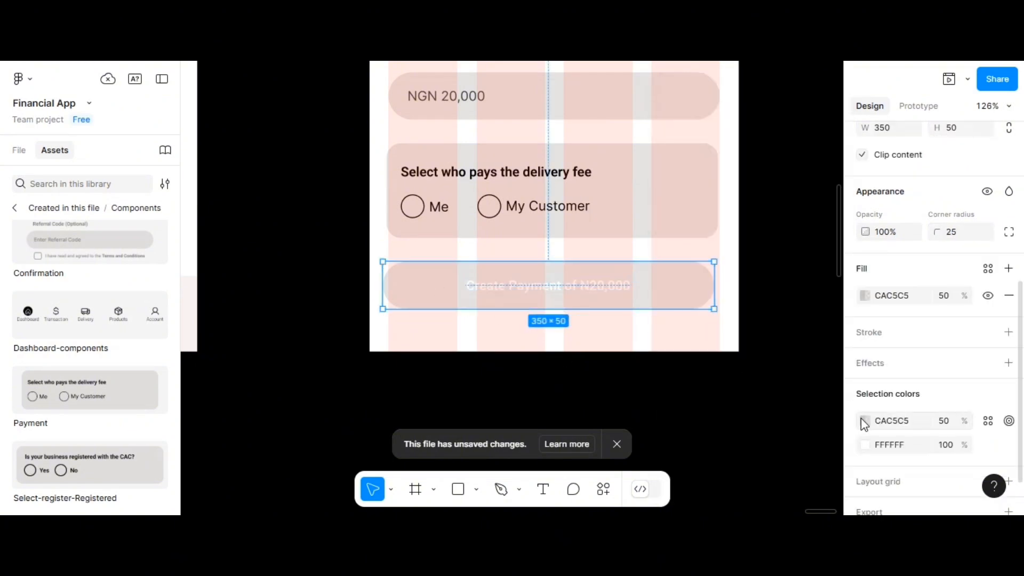
{"action": "left_click", "coordinate": [864, 420]}
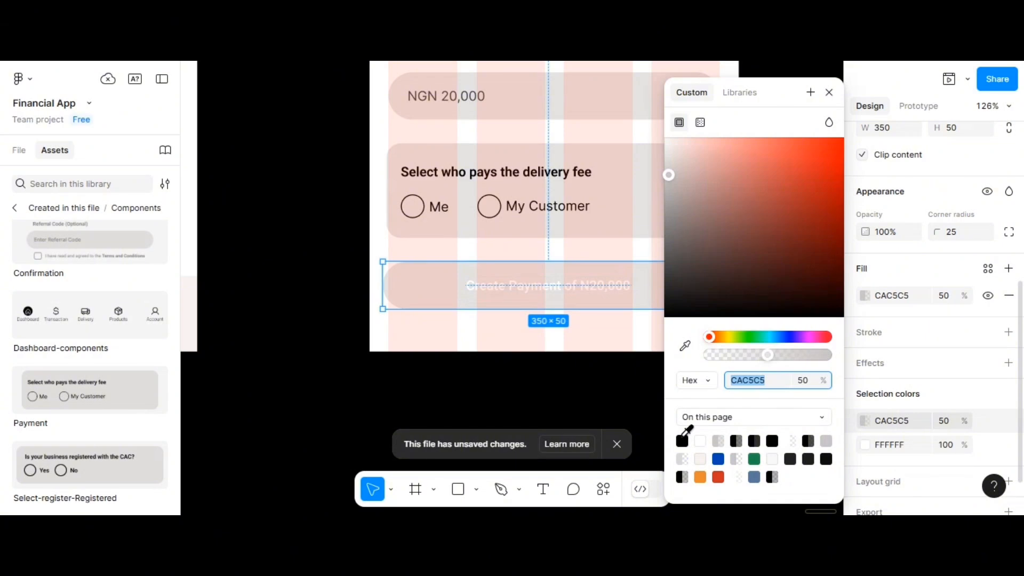
{"action": "left_click", "coordinate": [827, 459]}
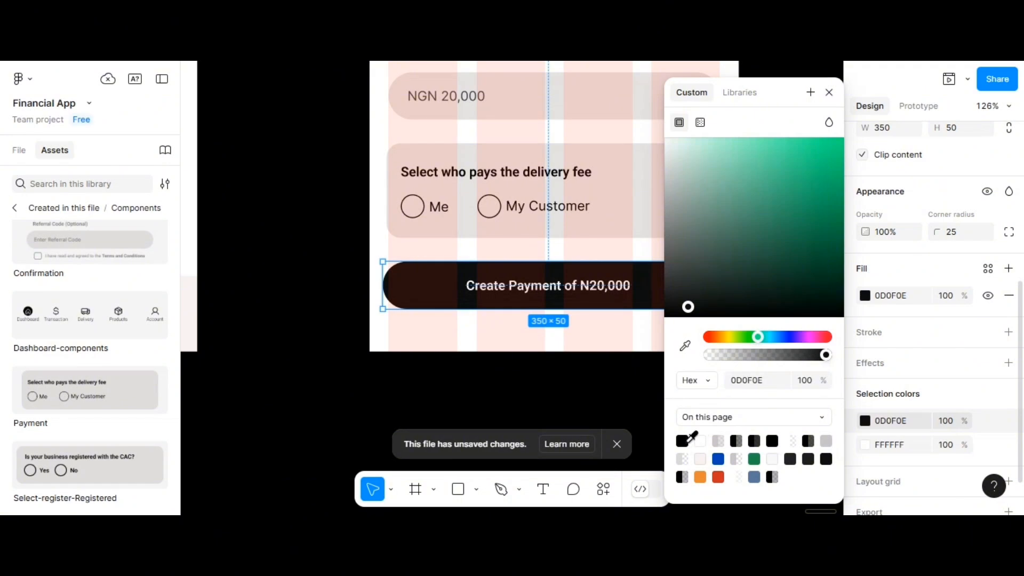
{"action": "left_click", "coordinate": [685, 441]}
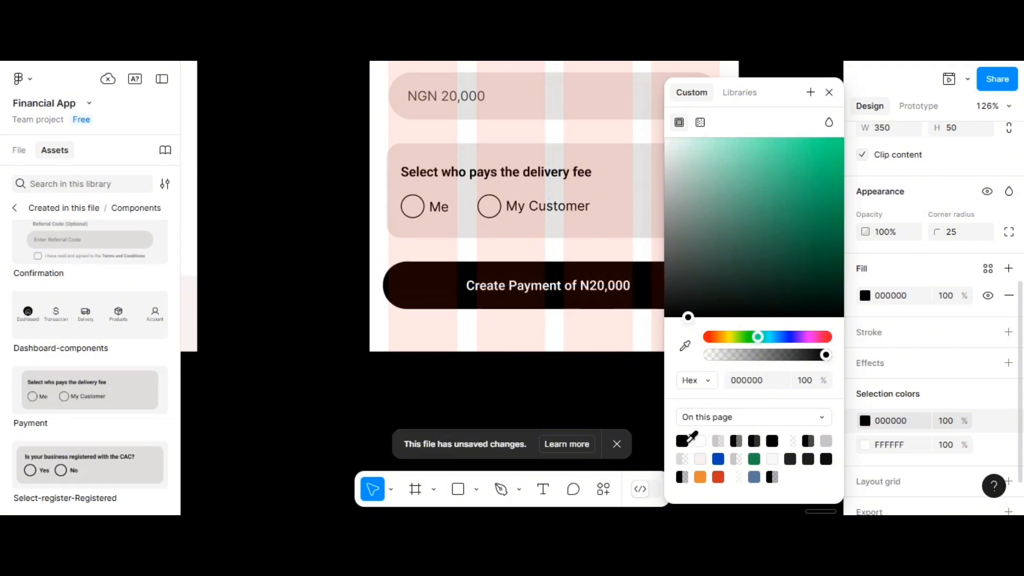
{"action": "left_click", "coordinate": [911, 300]}
{"action": "type", "text": "0"}
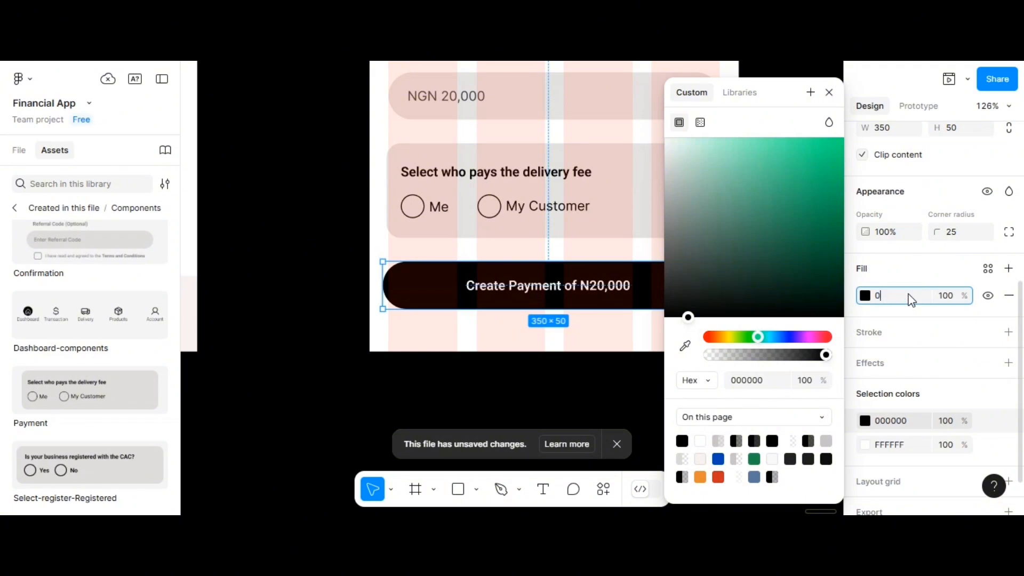
{"action": "type", "text": "10101"}
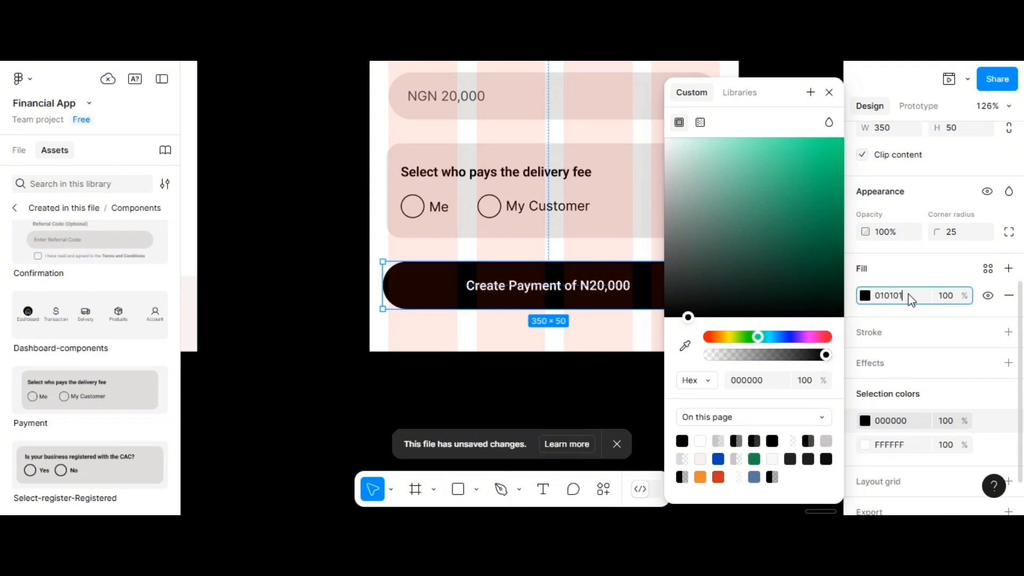
{"action": "key", "text": "Return"}
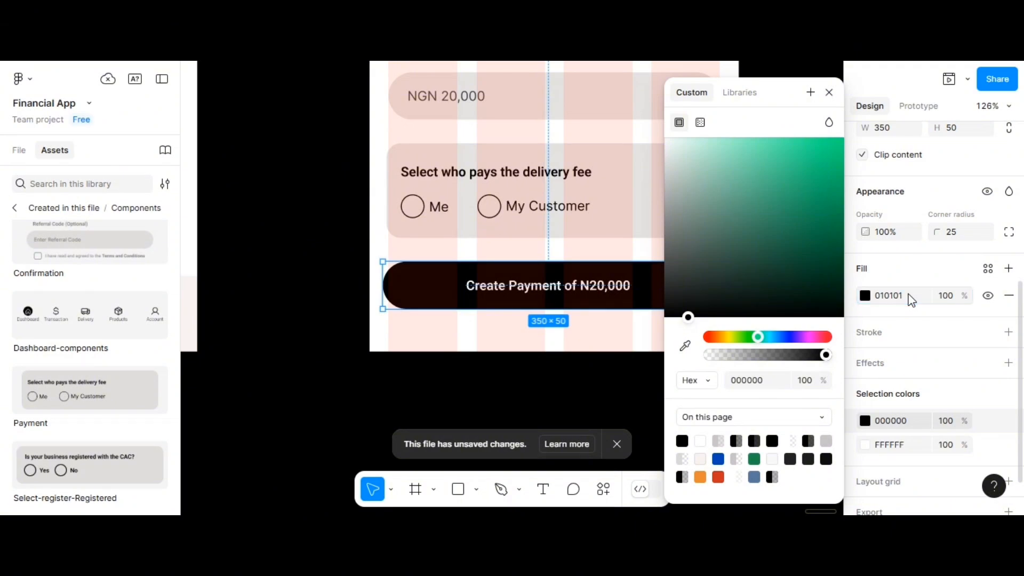
{"action": "left_click", "coordinate": [561, 258]}
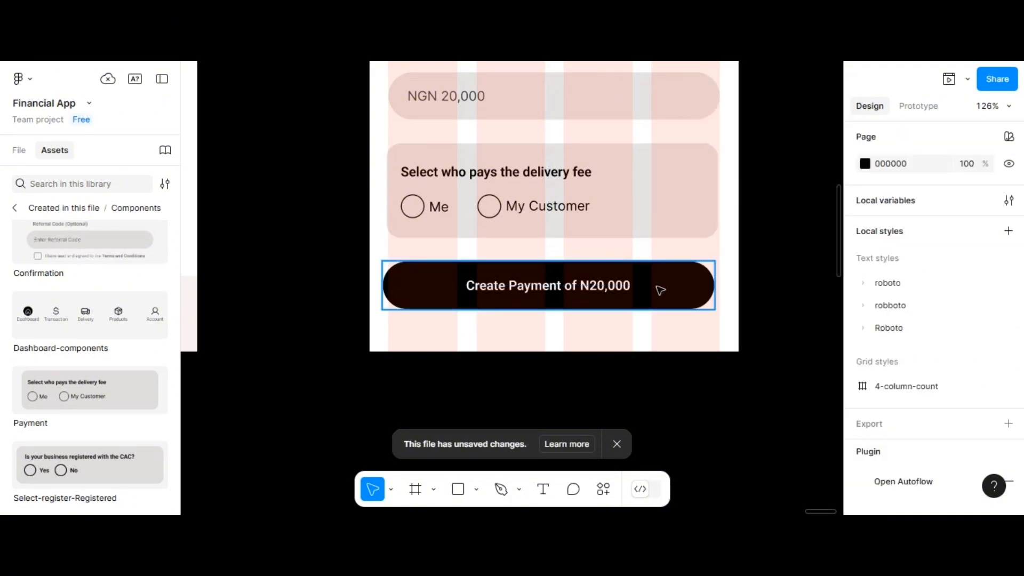
Step: Duplicate the "Create Payment of N20,000" label just below the black button and fill the copy with black (000000)
{"action": "scroll", "coordinate": [560, 327], "scroll_direction": "down", "scroll_amount": 2}
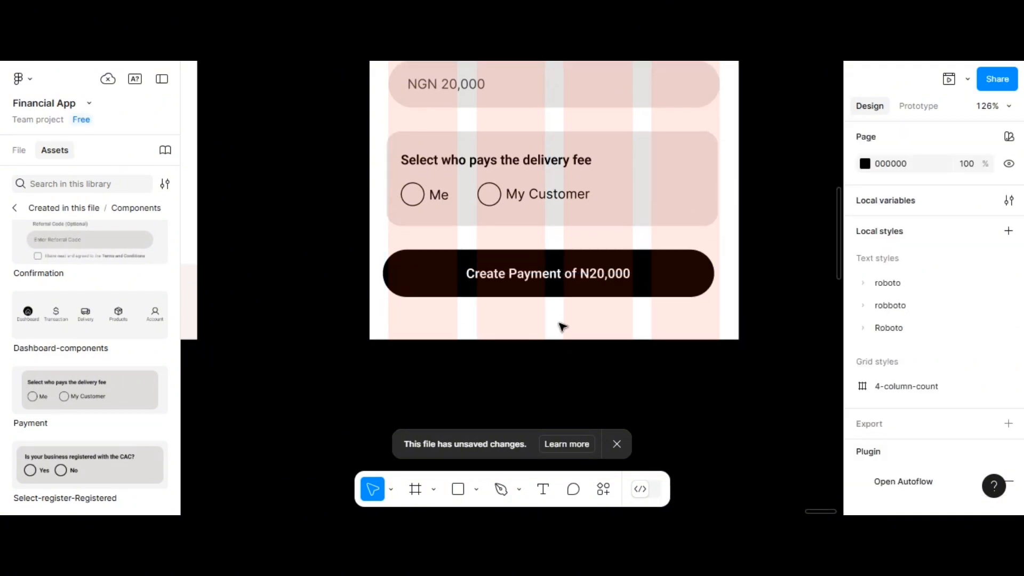
{"action": "left_click", "coordinate": [553, 267]}
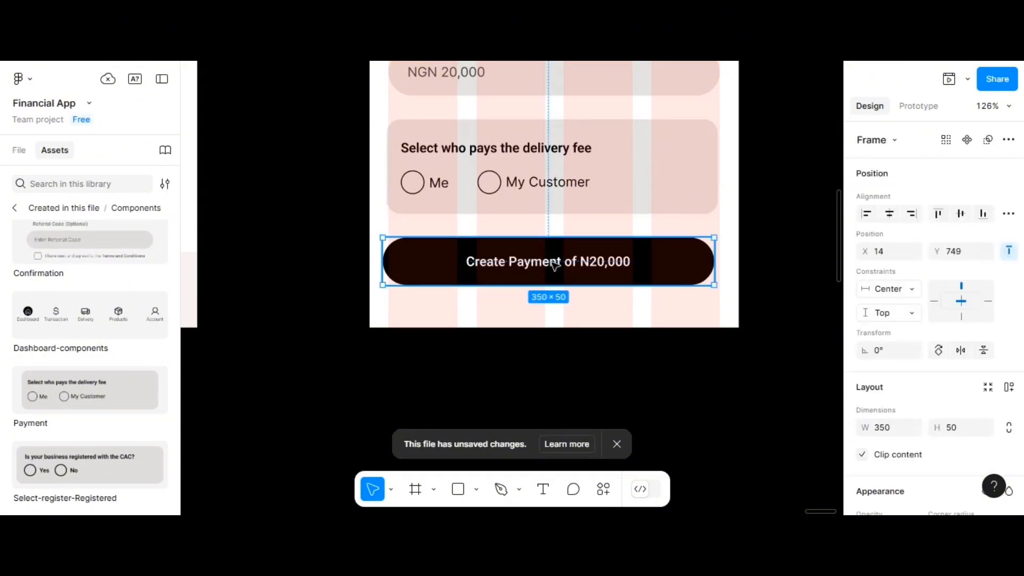
{"action": "double_click", "coordinate": [554, 267]}
{"action": "left_click_drag", "start_coordinate": [554, 262], "coordinate": [555, 302]}
{"action": "scroll", "coordinate": [880, 430], "scroll_direction": "down", "scroll_amount": 5}
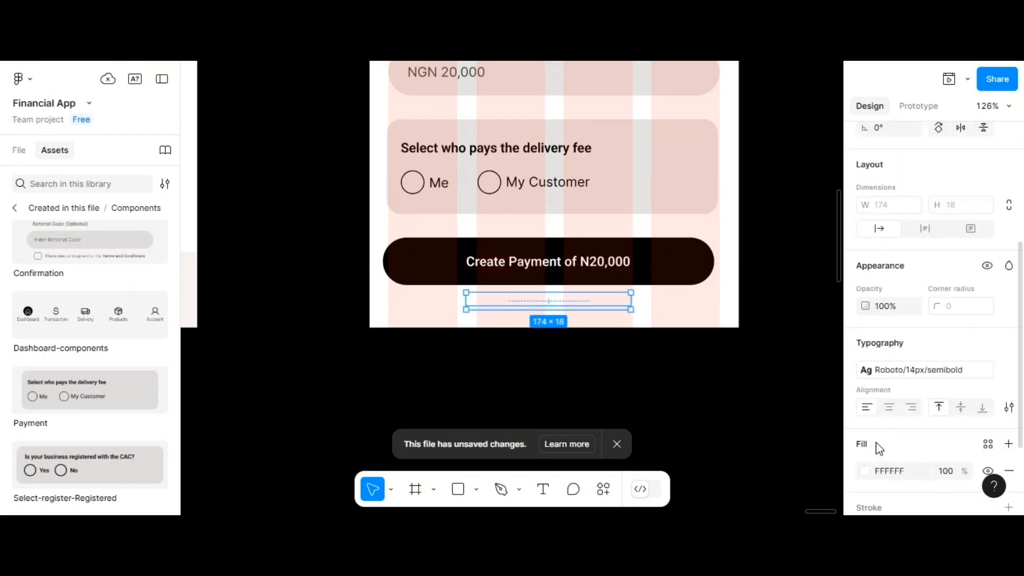
{"action": "scroll", "coordinate": [869, 442], "scroll_direction": "down", "scroll_amount": 2}
{"action": "left_click", "coordinate": [865, 364]}
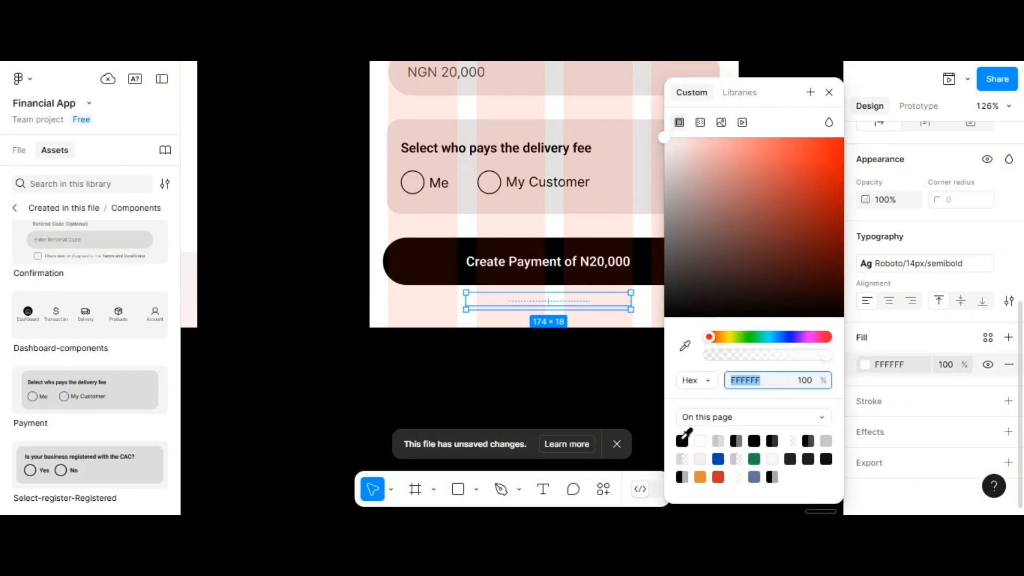
{"action": "left_click", "coordinate": [683, 440]}
Step: Change the copied label's text to "You get N20,000" and shift it slightly right beneath the button
{"action": "double_click", "coordinate": [545, 302]}
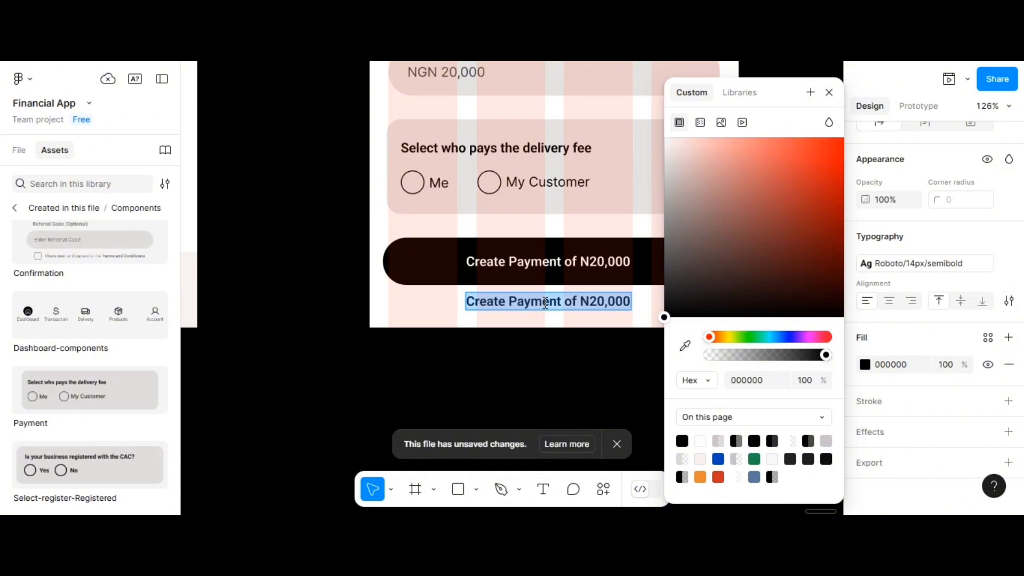
{"action": "type", "text": "You"}
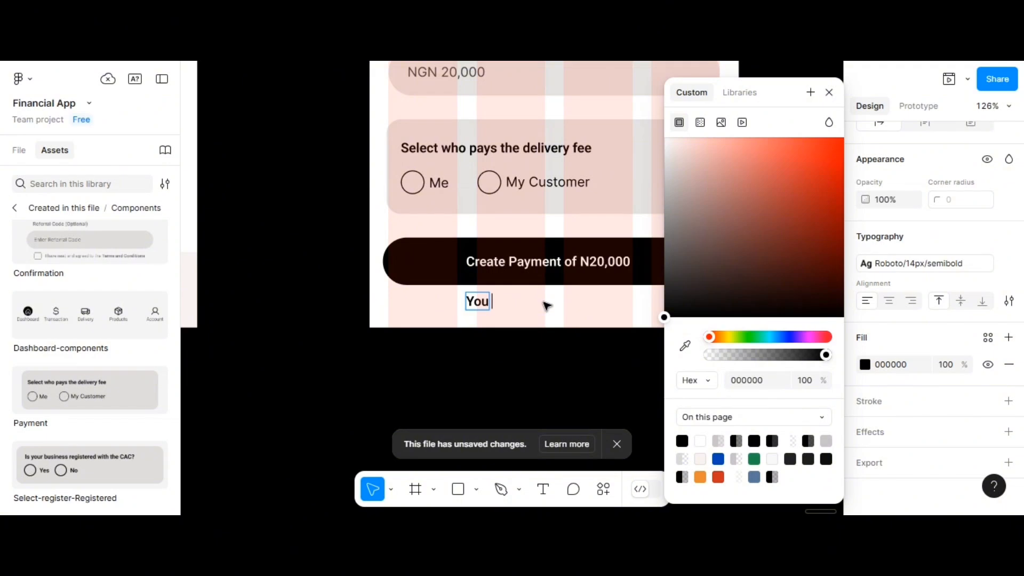
{"action": "type", "text": " get N"}
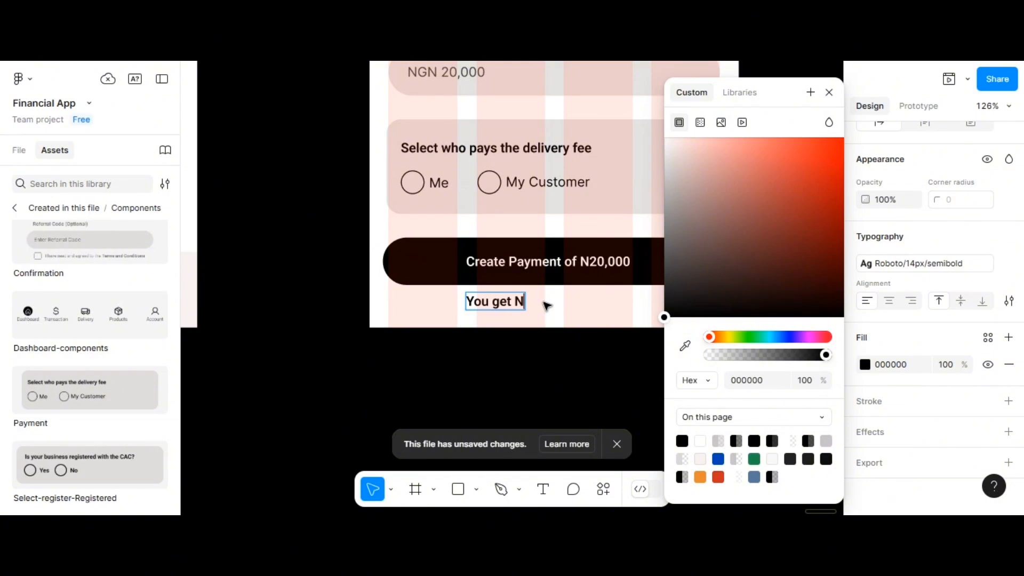
{"action": "type", "text": "20,000"}
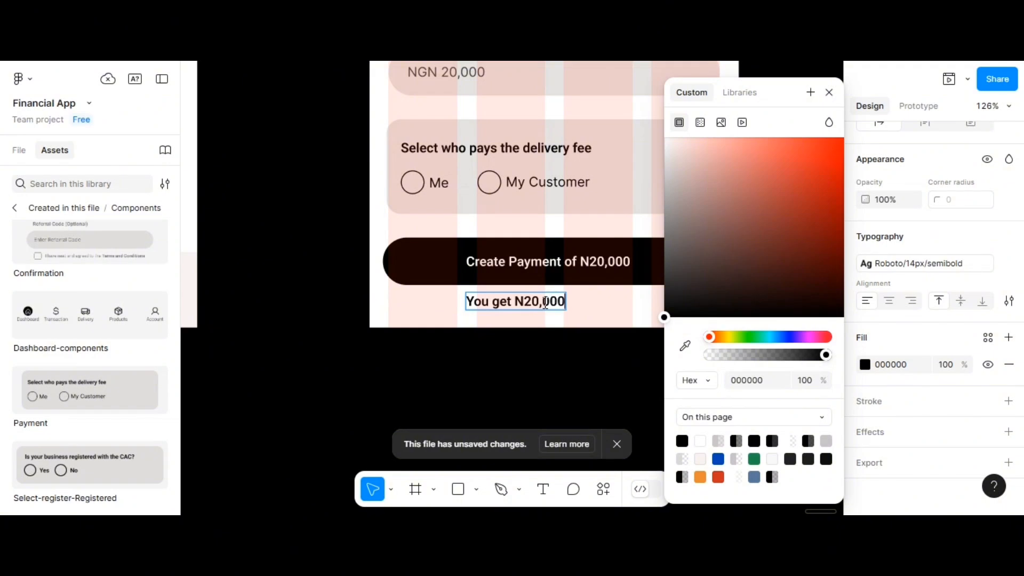
{"action": "key", "text": "Escape"}
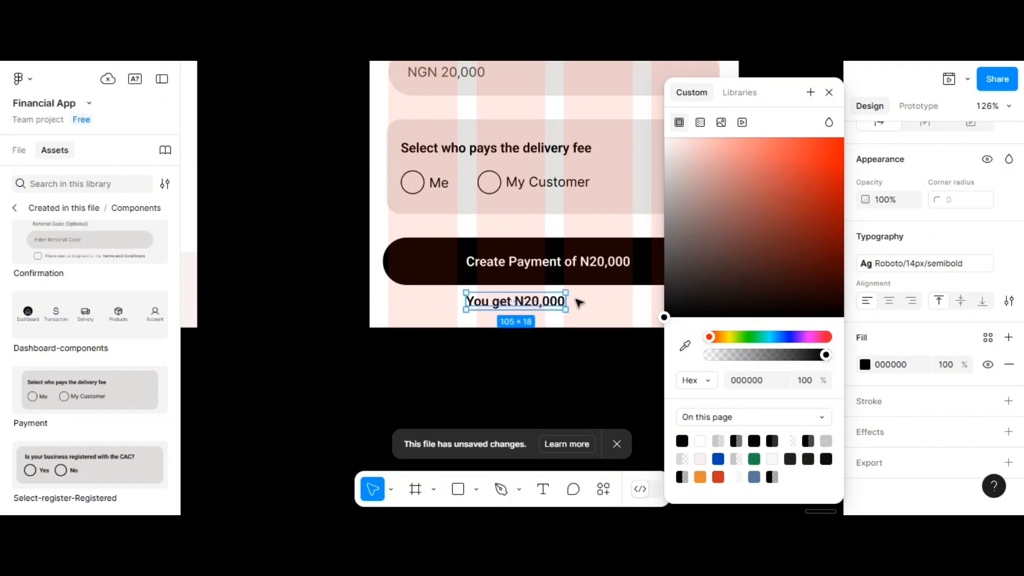
{"action": "left_click_drag", "start_coordinate": [544, 306], "coordinate": [555, 306]}
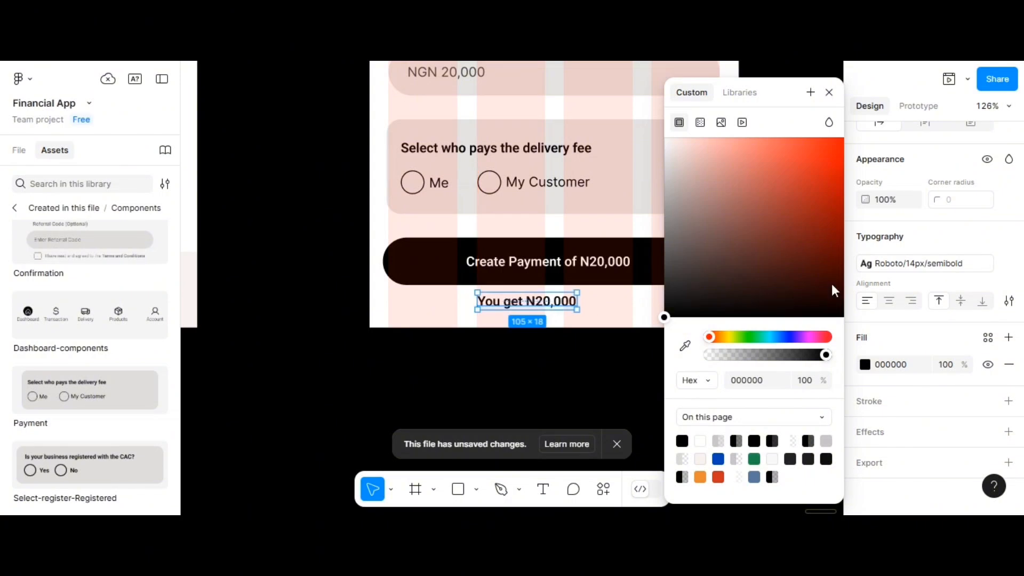
{"action": "left_click", "coordinate": [829, 93]}
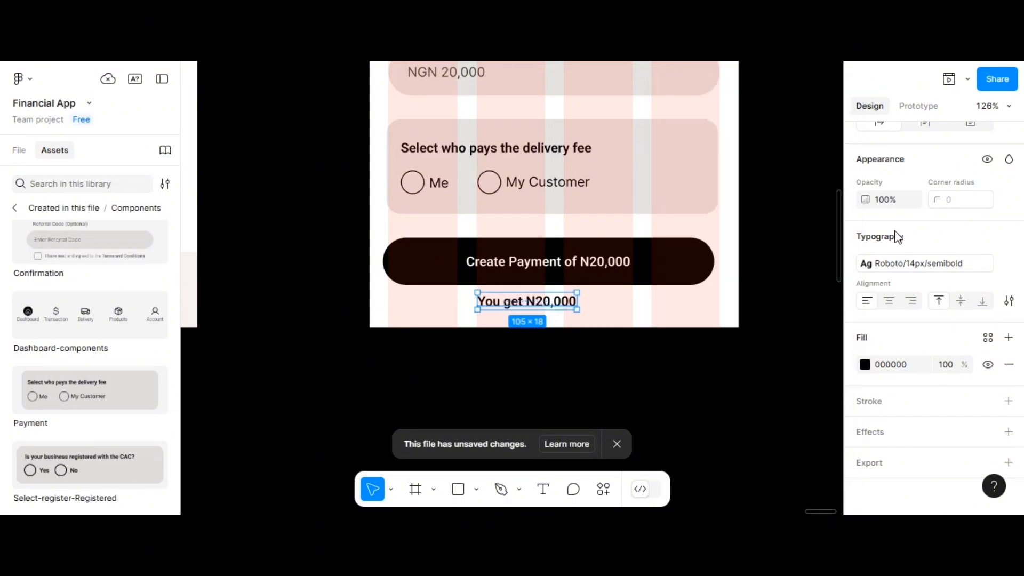
Step: Detach the text style from the "You get N20,000" note and set its font weight to Regular
{"action": "left_click", "coordinate": [988, 339]}
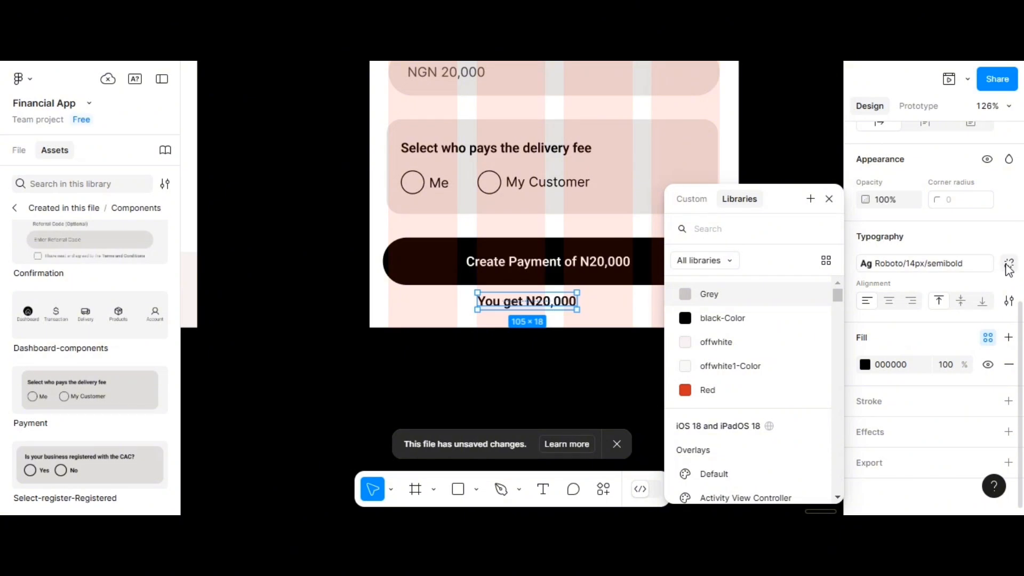
{"action": "left_click", "coordinate": [1007, 265]}
{"action": "left_click", "coordinate": [913, 287]}
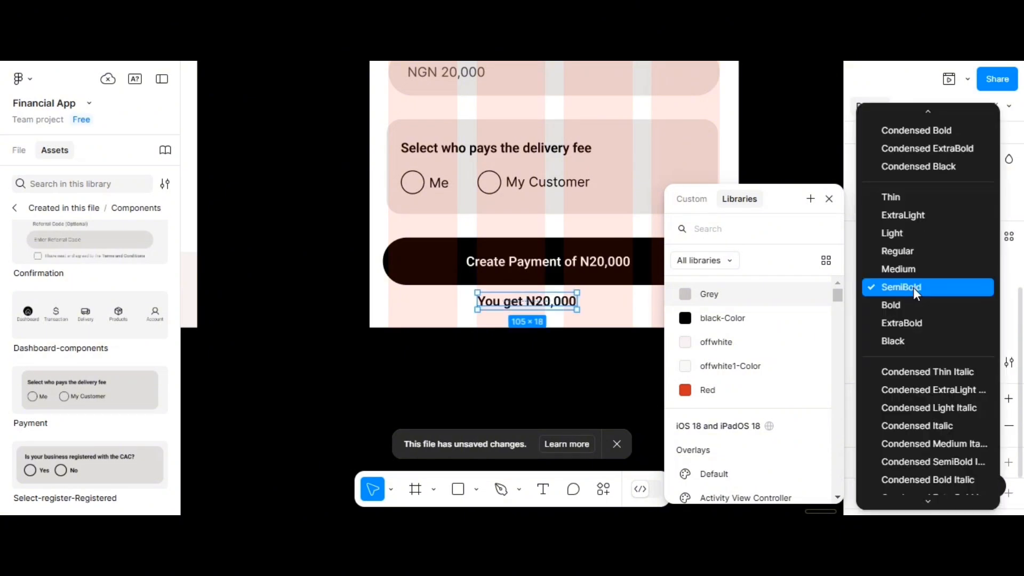
{"action": "left_click", "coordinate": [903, 250]}
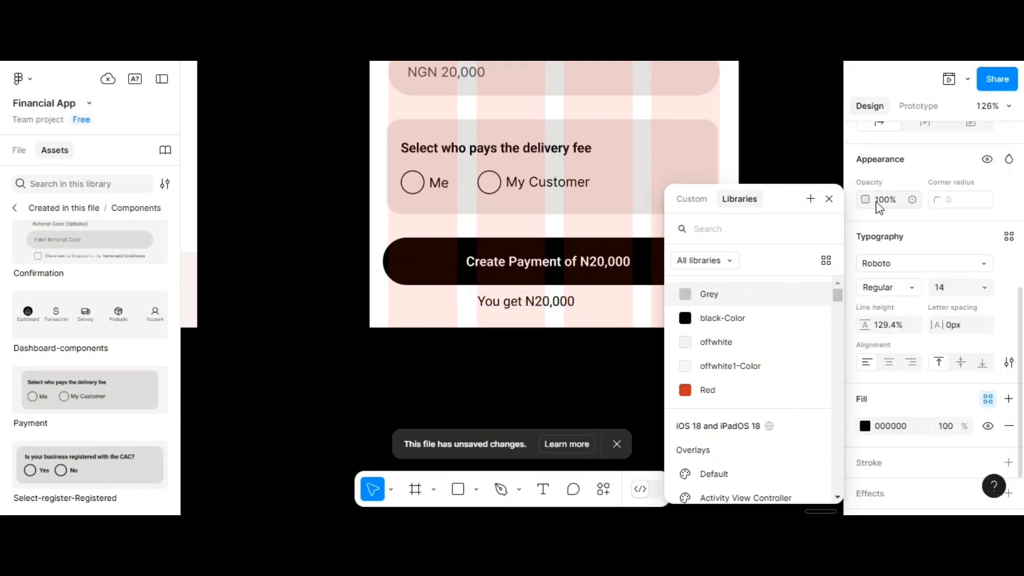
{"action": "left_click", "coordinate": [830, 199]}
Step: Move the "You get N20,000" note right to X 144, centring it beneath the black button
{"action": "scroll", "coordinate": [902, 245], "scroll_direction": "up", "scroll_amount": 6}
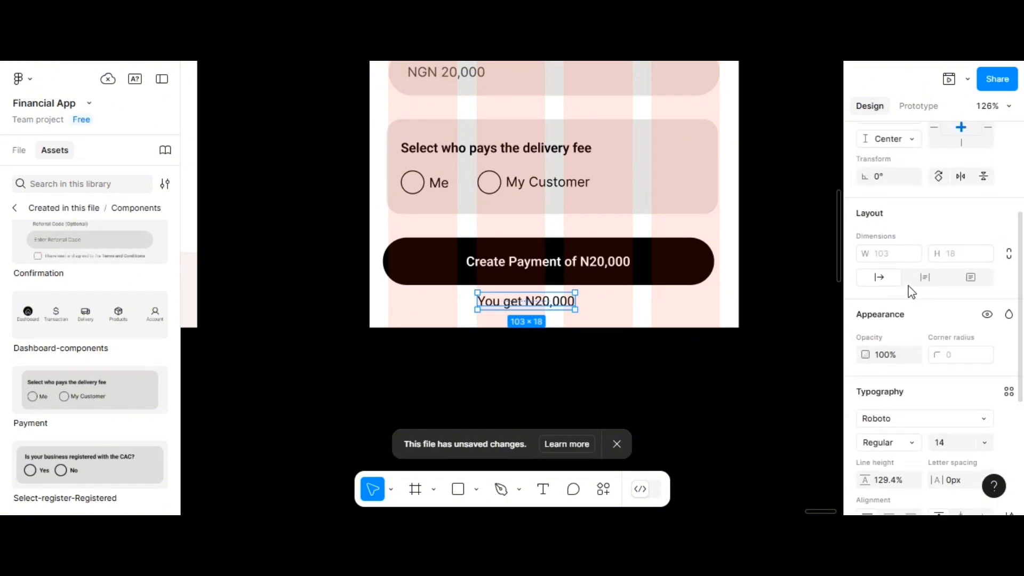
{"action": "key", "text": "shift+Right"}
{"action": "key", "text": "shift+Right"}
{"action": "key", "text": "shift+Right"}
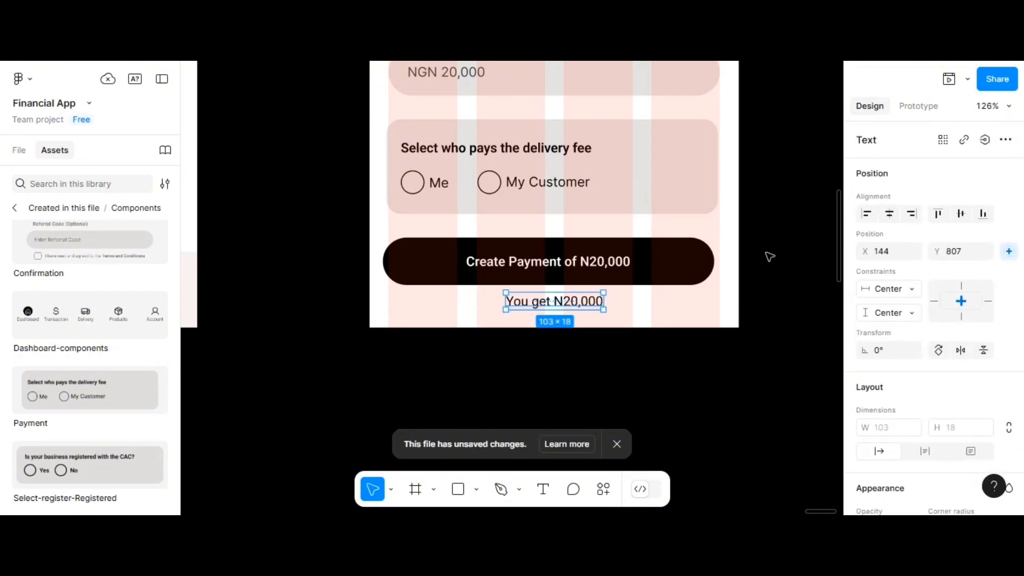
Step: Review the whole Create New Delivery page, checking the alignment of its labels and fields, and dismiss the unsaved changes notice
{"action": "scroll", "coordinate": [630, 244], "scroll_direction": "up", "scroll_amount": 2}
{"action": "scroll", "coordinate": [629, 244], "scroll_direction": "up", "scroll_amount": 4}
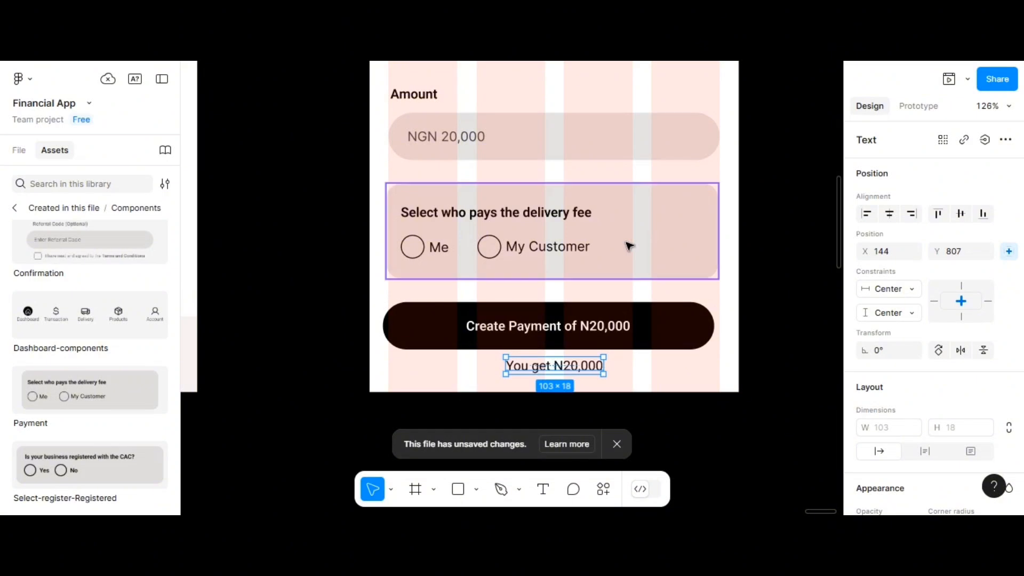
{"action": "scroll", "coordinate": [629, 245], "scroll_direction": "down", "scroll_amount": 5}
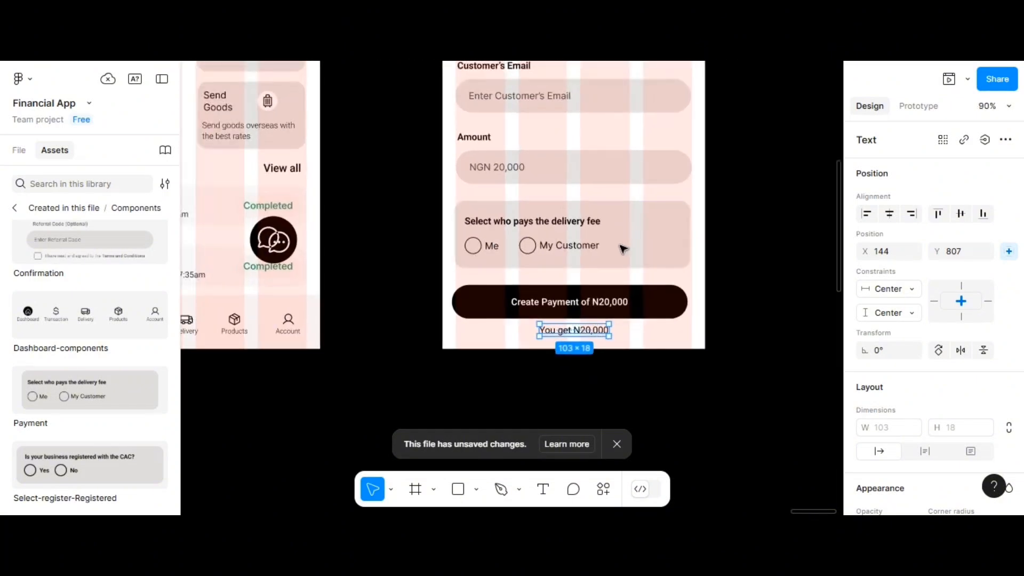
{"action": "scroll", "coordinate": [621, 248], "scroll_direction": "down", "scroll_amount": 2}
{"action": "scroll", "coordinate": [620, 248], "scroll_direction": "up", "scroll_amount": 10}
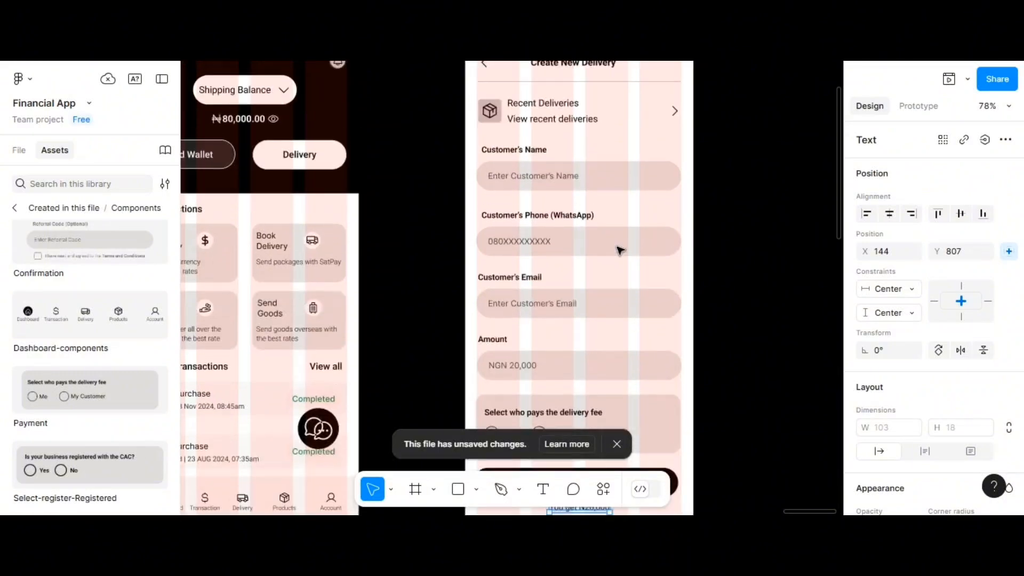
{"action": "scroll", "coordinate": [620, 251], "scroll_direction": "down", "scroll_amount": 1}
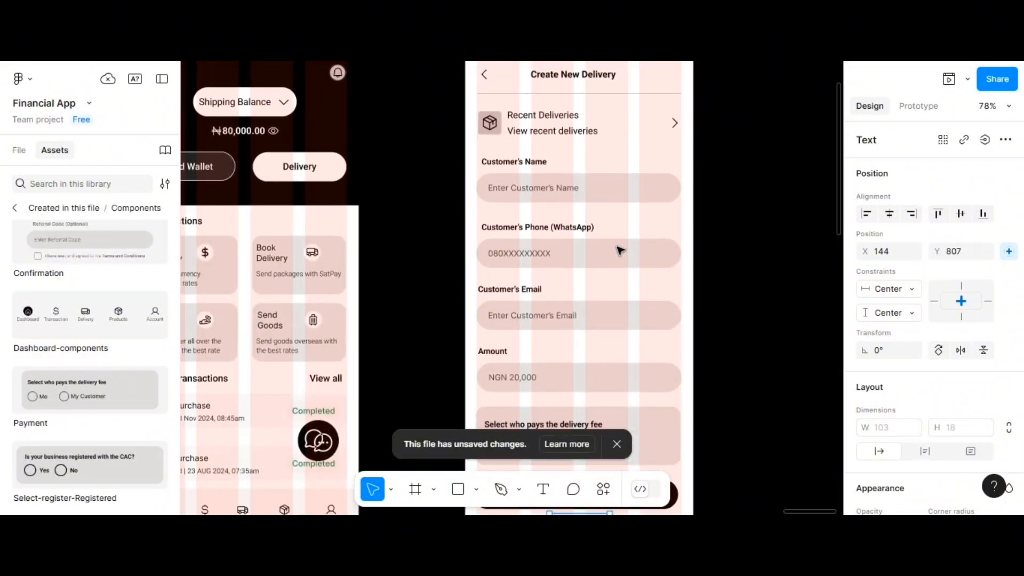
{"action": "left_click", "coordinate": [617, 443]}
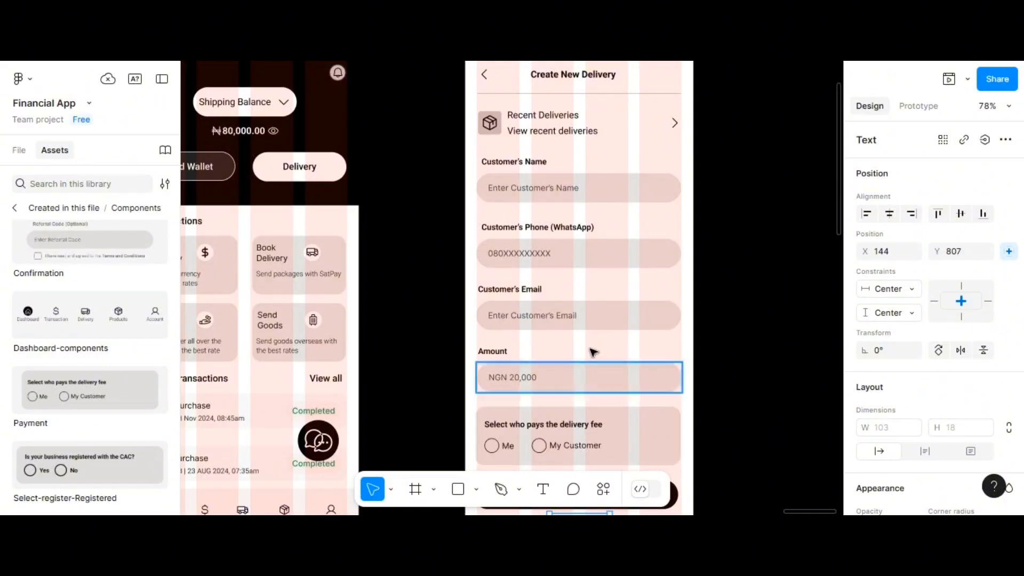
{"action": "scroll", "coordinate": [584, 346], "scroll_direction": "down", "scroll_amount": 3}
{"action": "scroll", "coordinate": [674, 279], "scroll_direction": "up", "scroll_amount": 6}
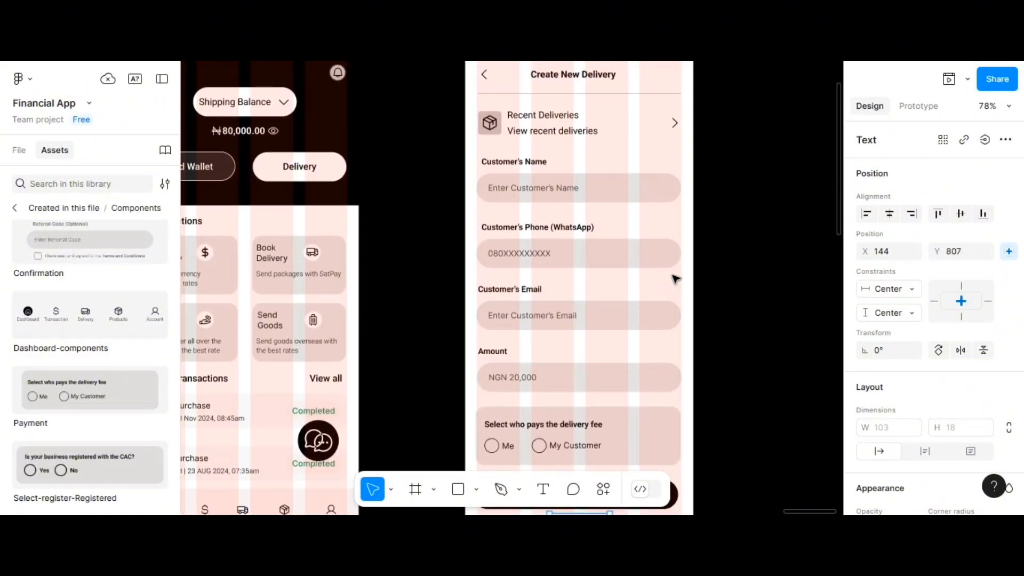
{"action": "scroll", "coordinate": [675, 279], "scroll_direction": "up", "scroll_amount": 4}
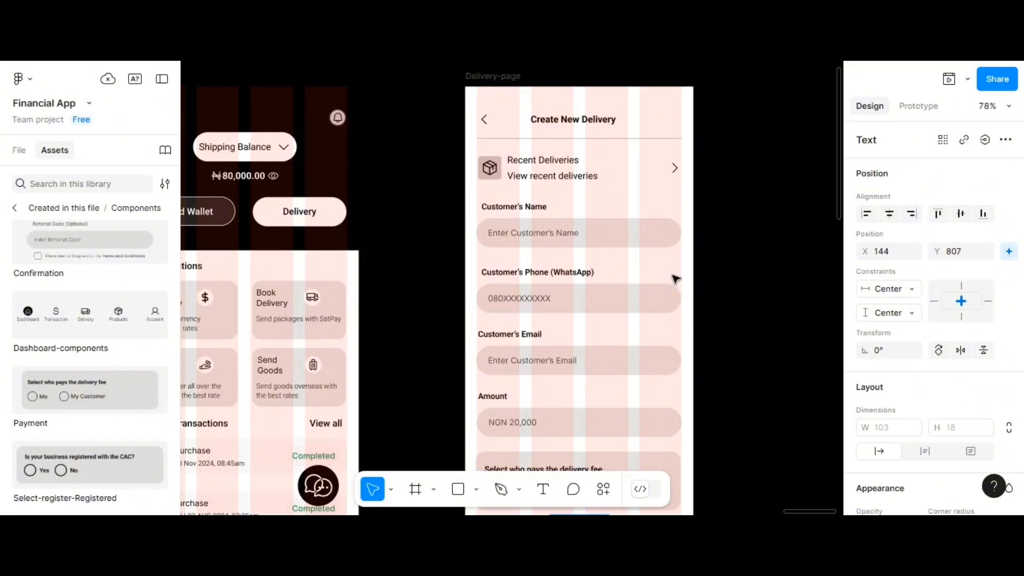
{"action": "scroll", "coordinate": [675, 279], "scroll_direction": "up", "scroll_amount": 5}
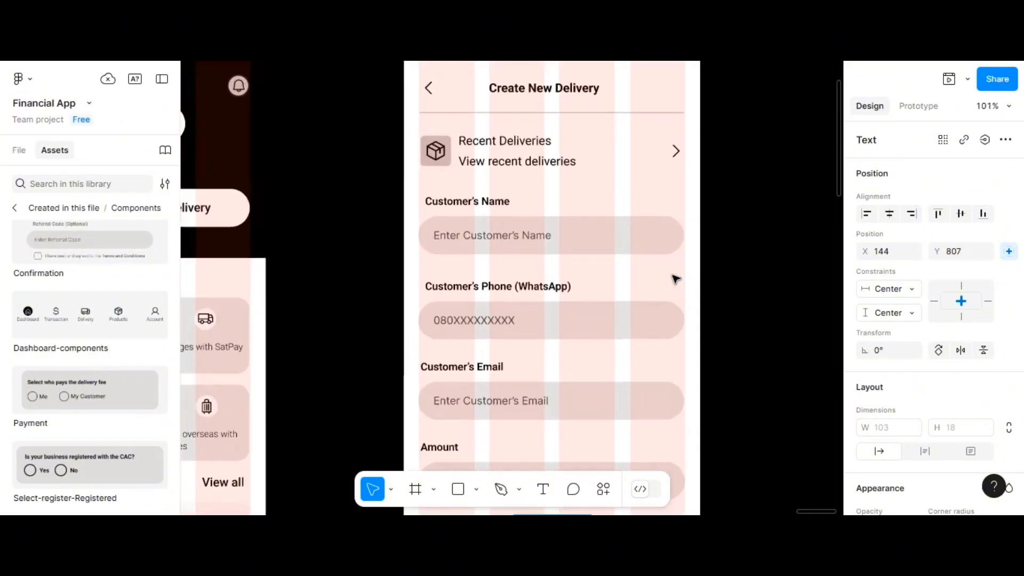
{"action": "scroll", "coordinate": [555, 264], "scroll_direction": "down", "scroll_amount": 3}
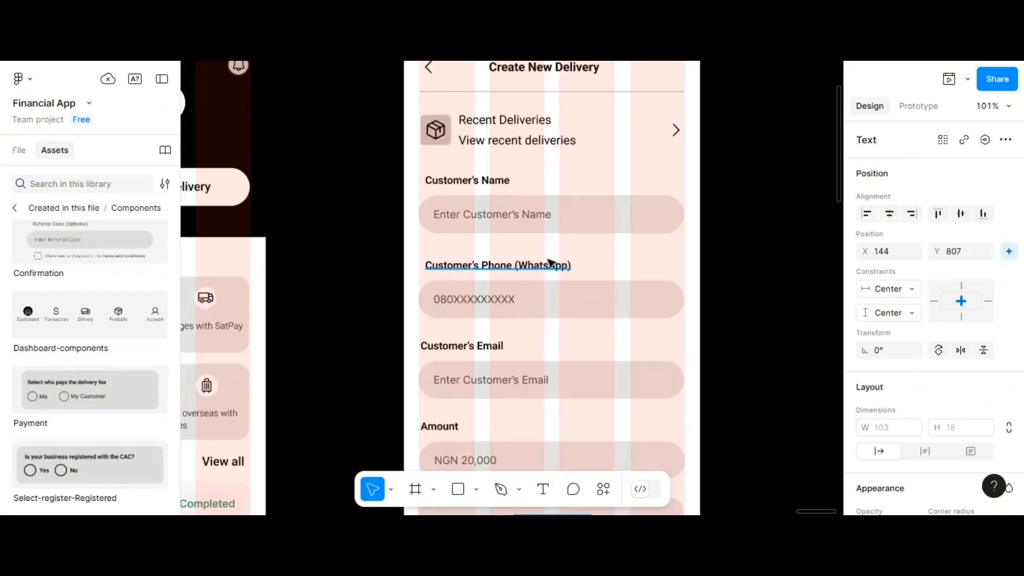
Step: Move the "Customer's Name" label to X 33 and set the spacing between it and its input field to 10
{"action": "left_click", "coordinate": [453, 175]}
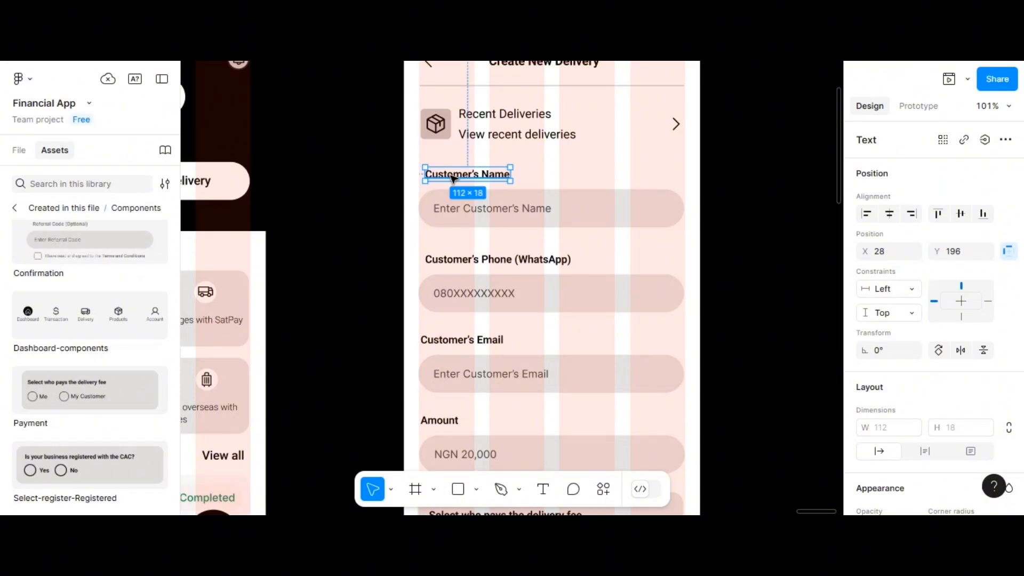
{"action": "left_click_drag", "start_coordinate": [454, 178], "coordinate": [455, 179]}
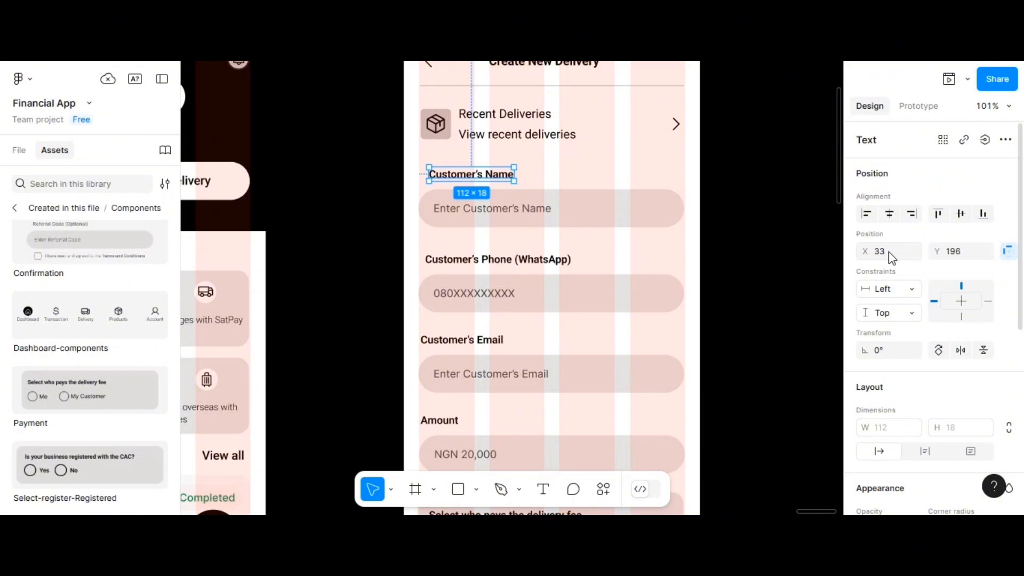
{"action": "scroll", "coordinate": [890, 258], "scroll_direction": "down", "scroll_amount": 3}
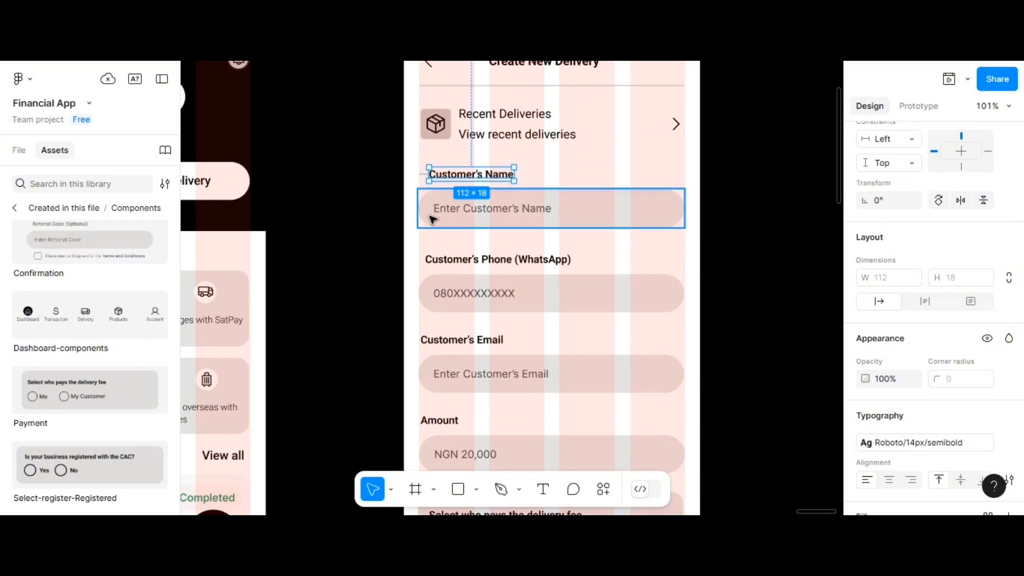
{"action": "left_click", "coordinate": [474, 213], "text": "shift"}
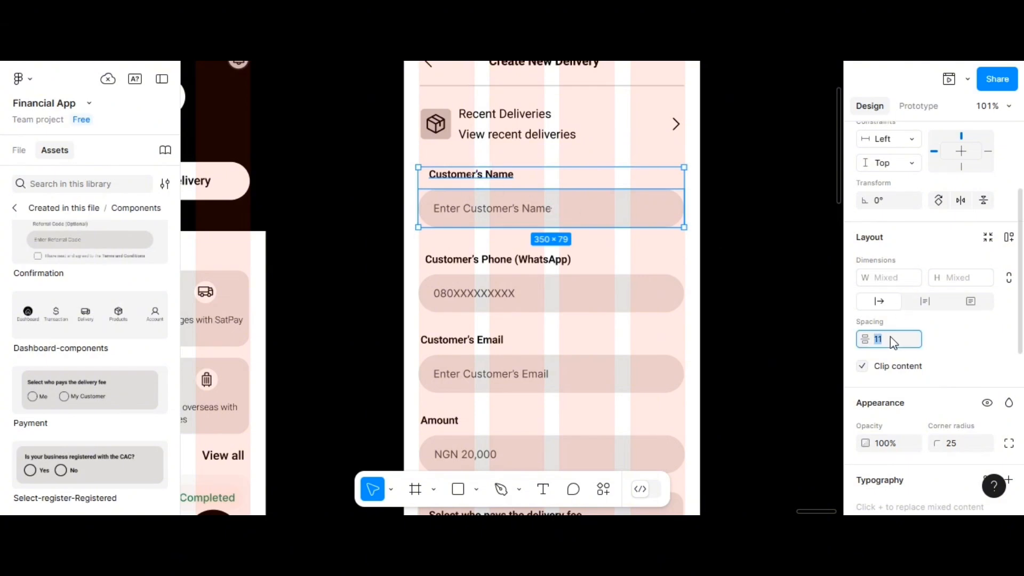
{"action": "key", "text": "Return"}
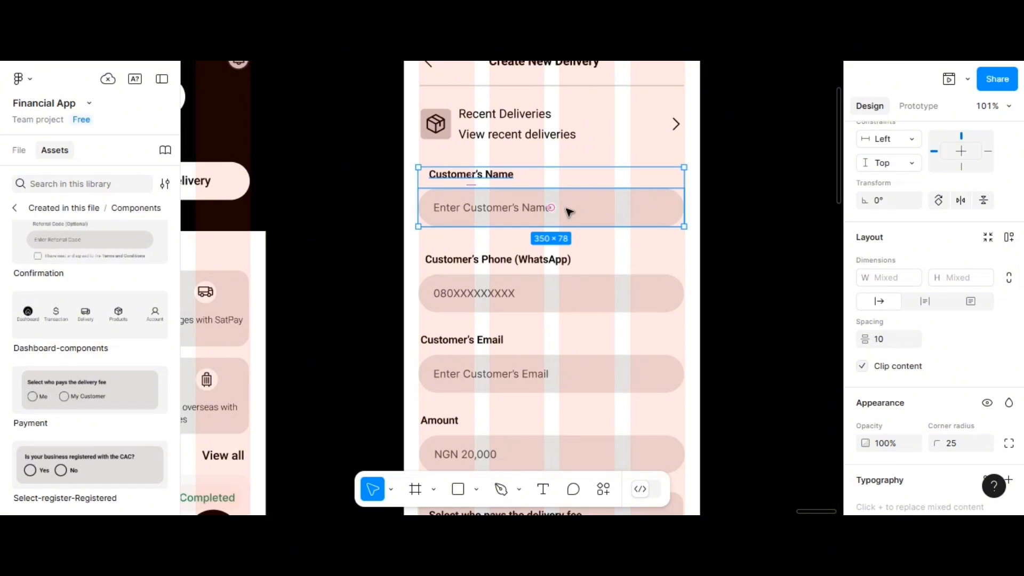
Step: Set the X position of the "Customer's Phone (WhatsApp)" label to 33
{"action": "left_click", "coordinate": [504, 265]}
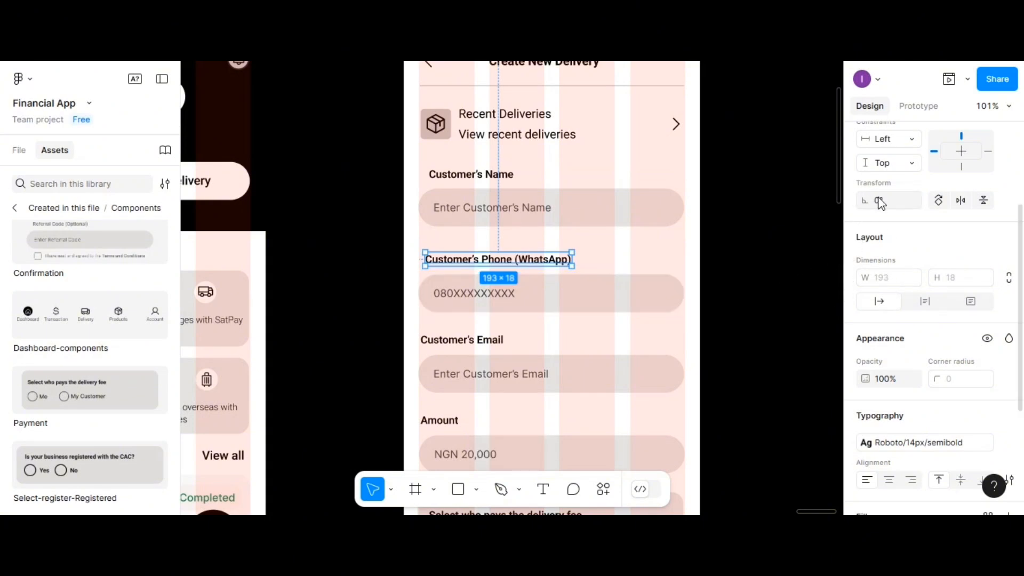
{"action": "scroll", "coordinate": [880, 208], "scroll_direction": "up", "scroll_amount": 3}
{"action": "left_click", "coordinate": [884, 255]}
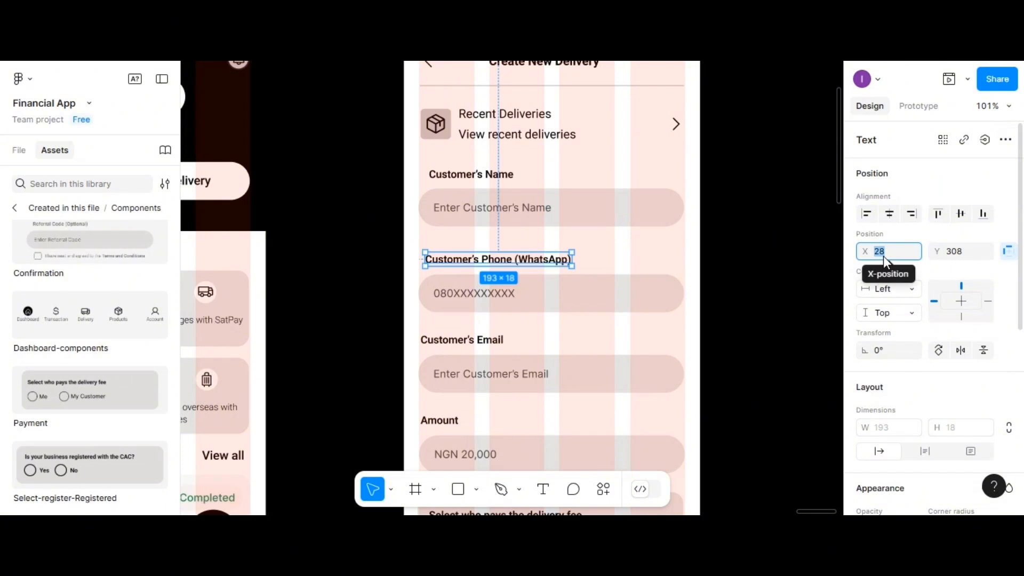
{"action": "type", "text": "33"}
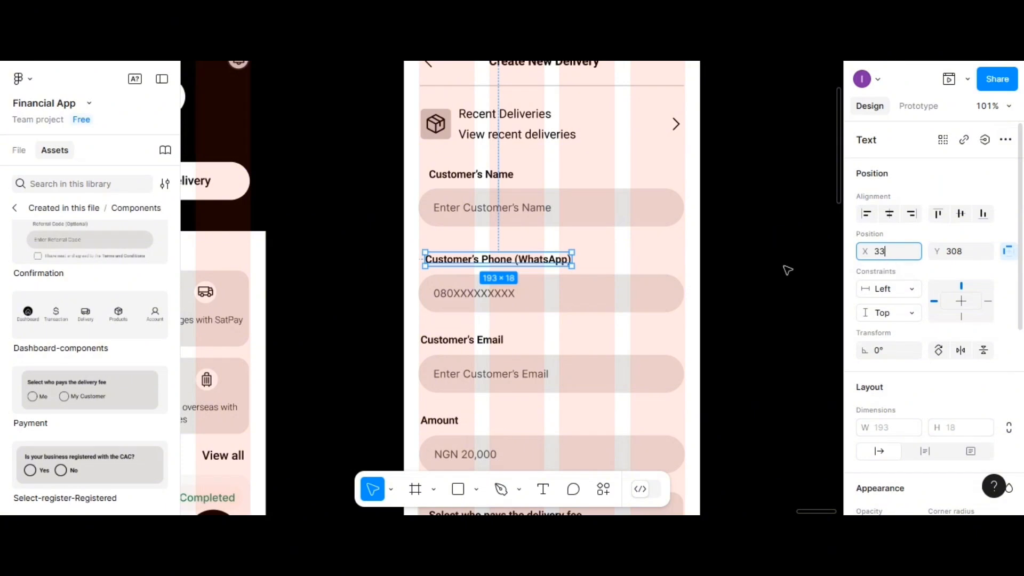
Step: Set the spacing between the "Customer's Phone (WhatsApp)" label and its input field to 10
{"action": "left_click", "coordinate": [544, 300], "text": "shift"}
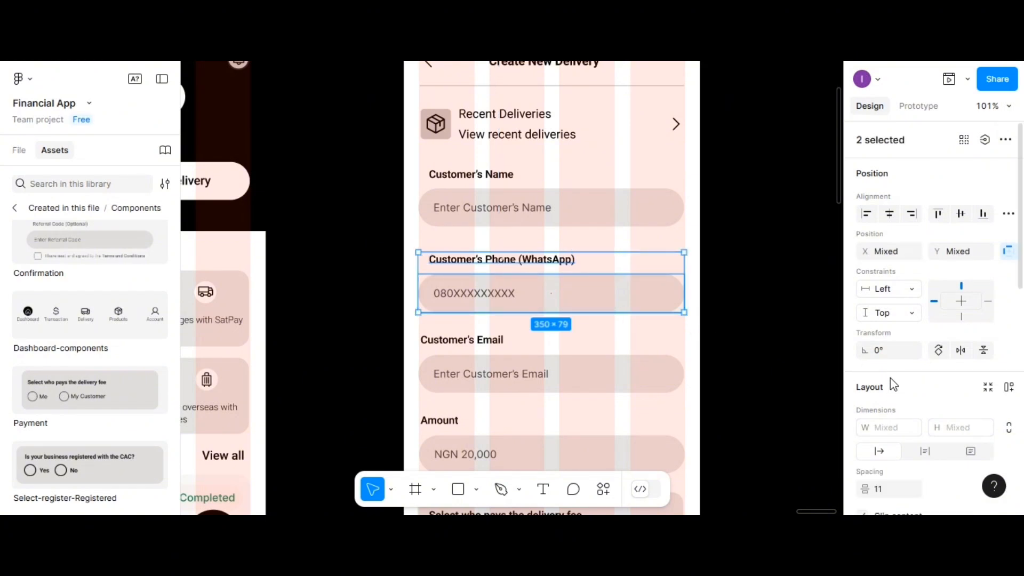
{"action": "scroll", "coordinate": [891, 377], "scroll_direction": "down", "scroll_amount": 3}
{"action": "left_click", "coordinate": [887, 417]}
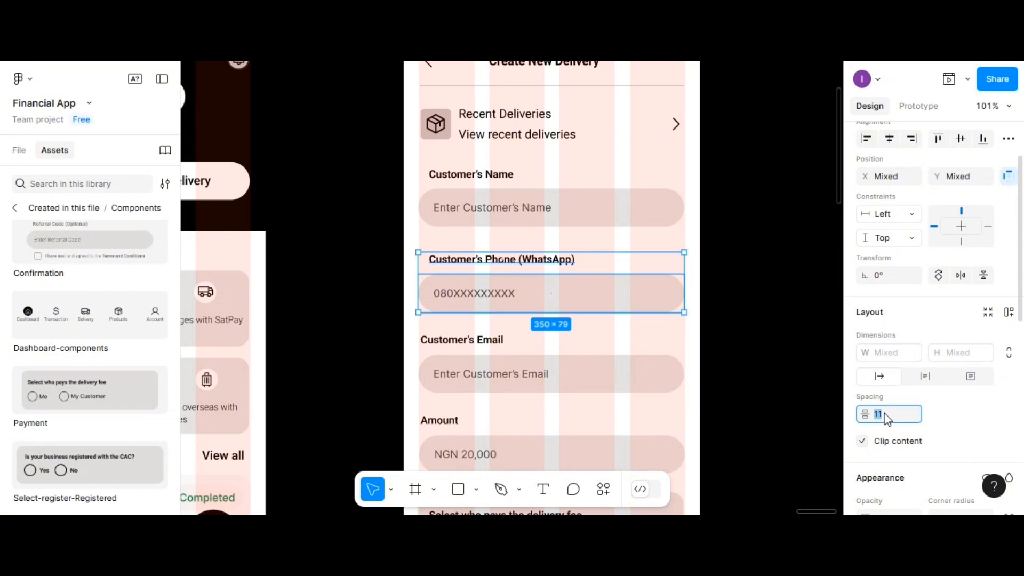
{"action": "type", "text": "10"}
{"action": "key", "text": "Return"}
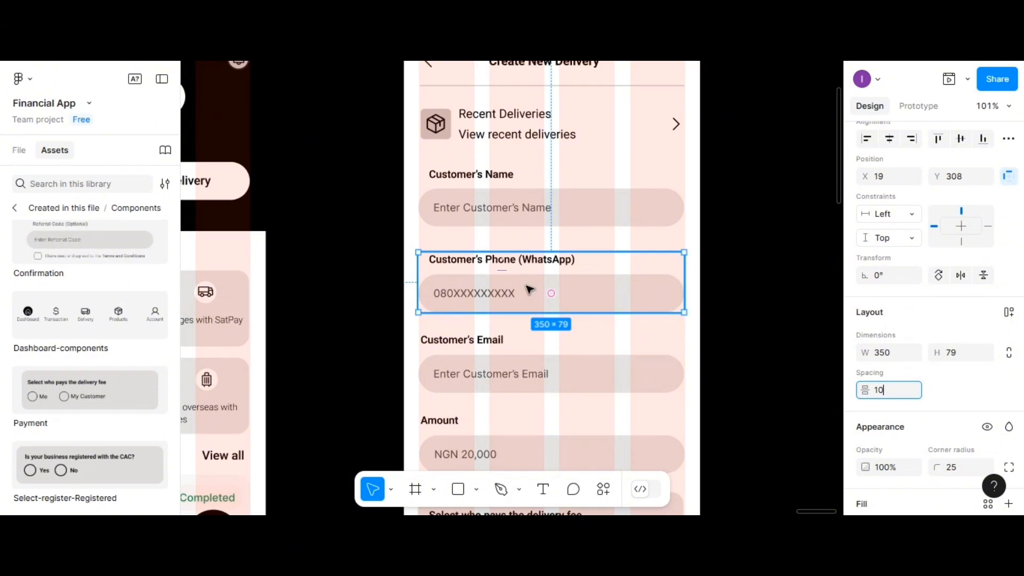
Step: Set the spacing between the "Customer's Email" label and its input field to 10
{"action": "scroll", "coordinate": [530, 289], "scroll_direction": "down", "scroll_amount": 4}
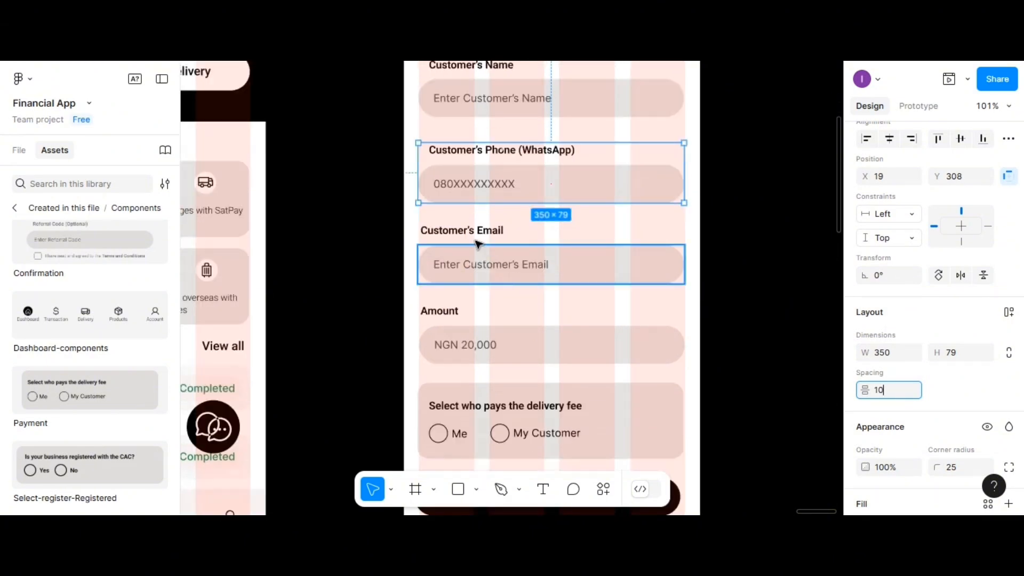
{"action": "left_click", "coordinate": [479, 233]}
{"action": "left_click", "coordinate": [551, 264], "text": "shift"}
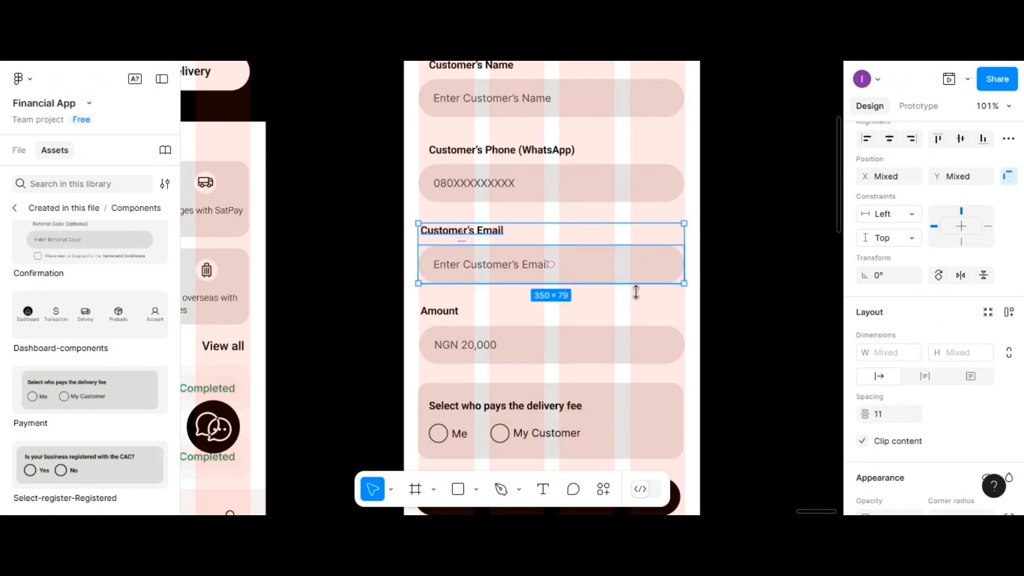
{"action": "left_click", "coordinate": [886, 414]}
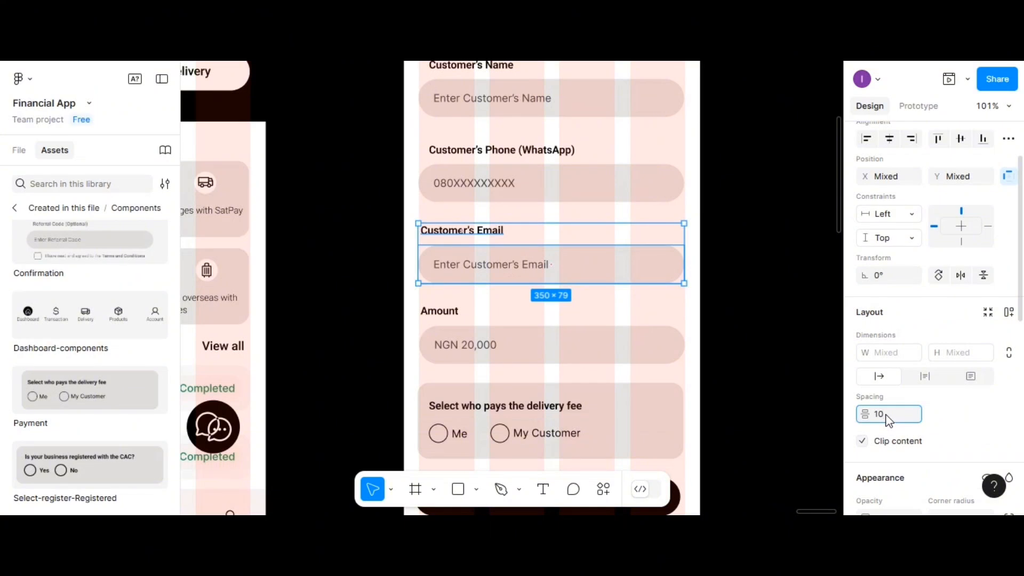
{"action": "type", "text": "10"}
{"action": "scroll", "coordinate": [874, 237], "scroll_direction": "up", "scroll_amount": 3}
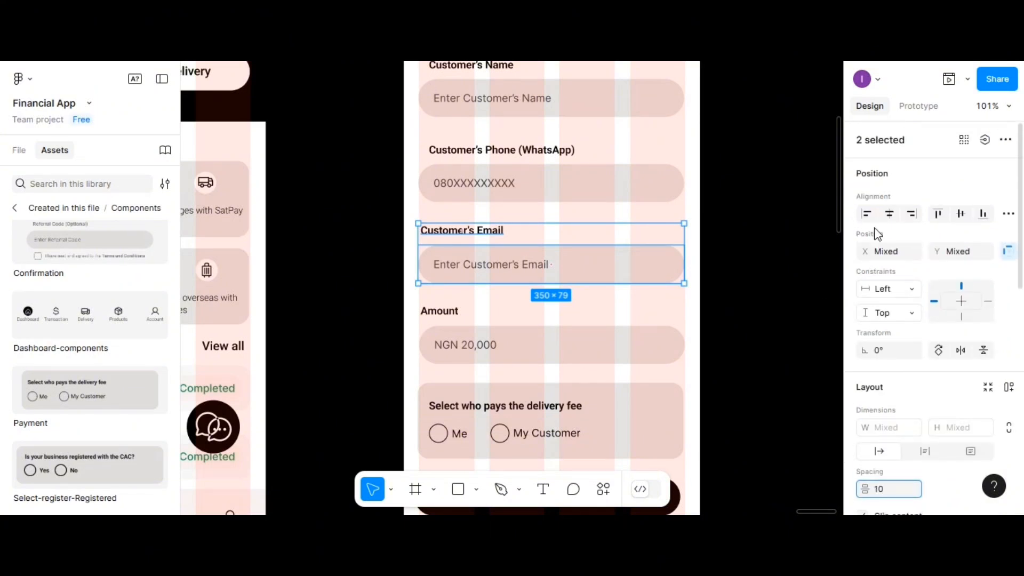
{"action": "key", "text": "Return"}
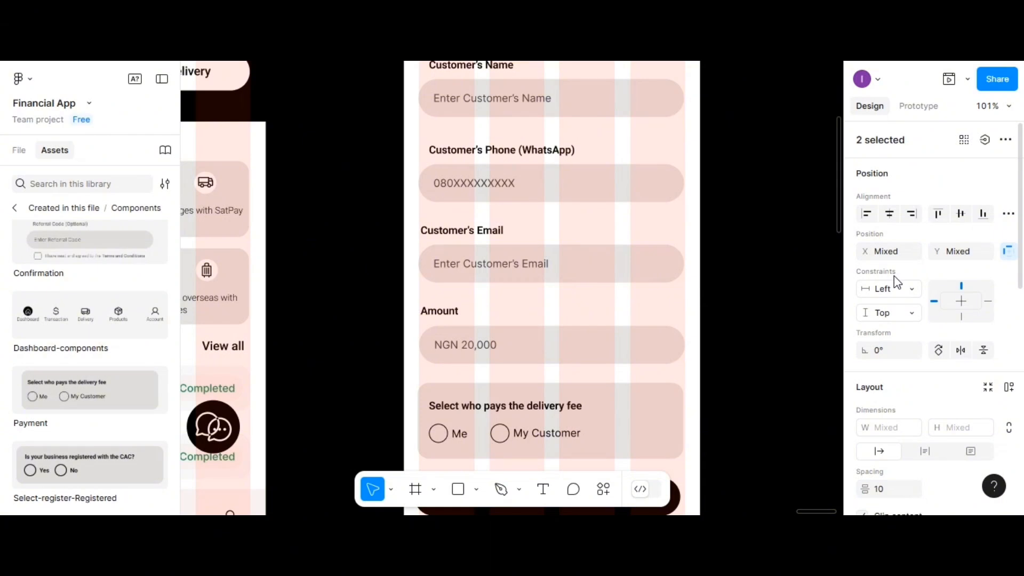
Step: Set the X position of the "Customer's Email" label to 33
{"action": "left_click", "coordinate": [477, 237]}
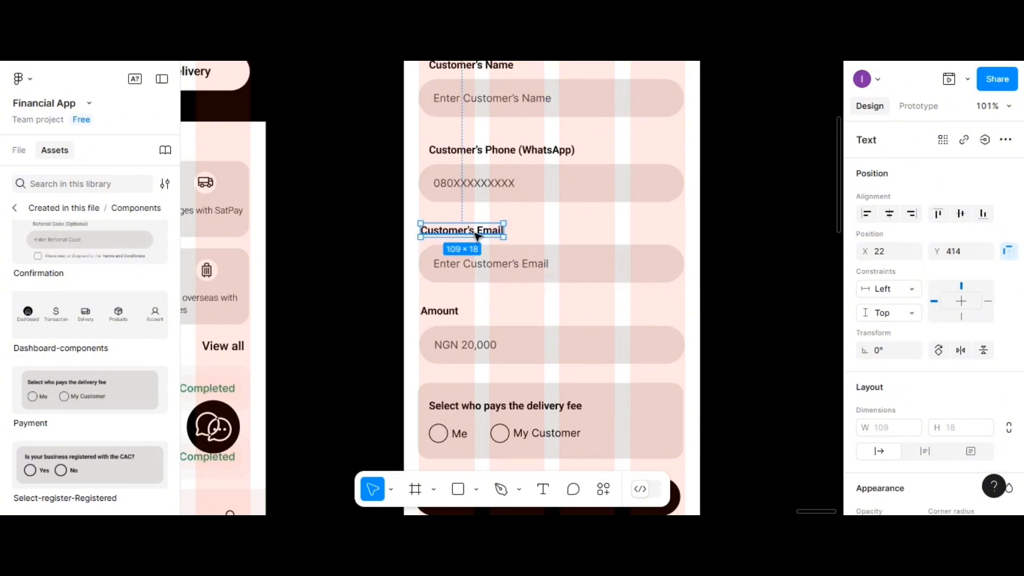
{"action": "left_click", "coordinate": [894, 260]}
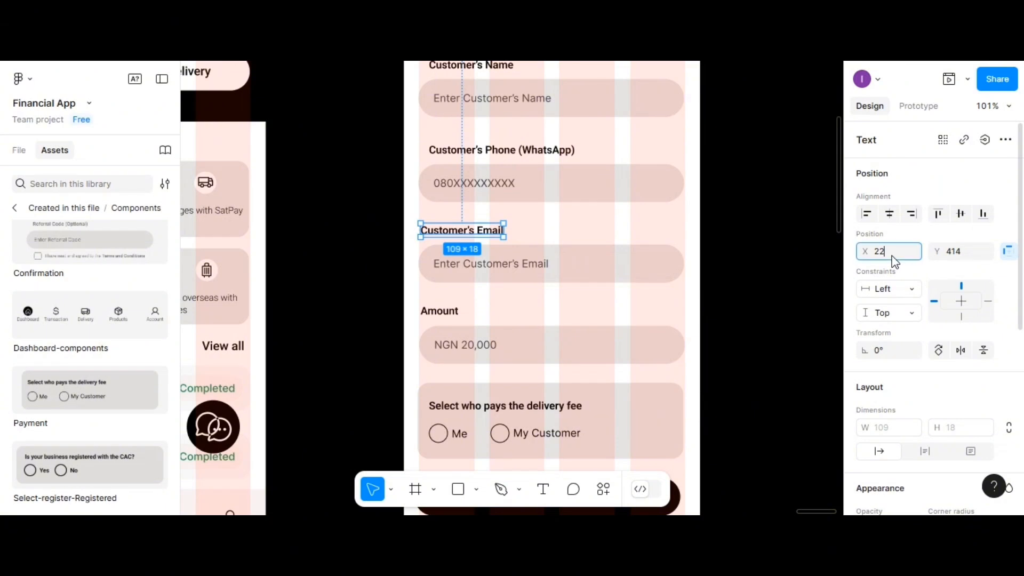
{"action": "type", "text": "33"}
{"action": "key", "text": "Return"}
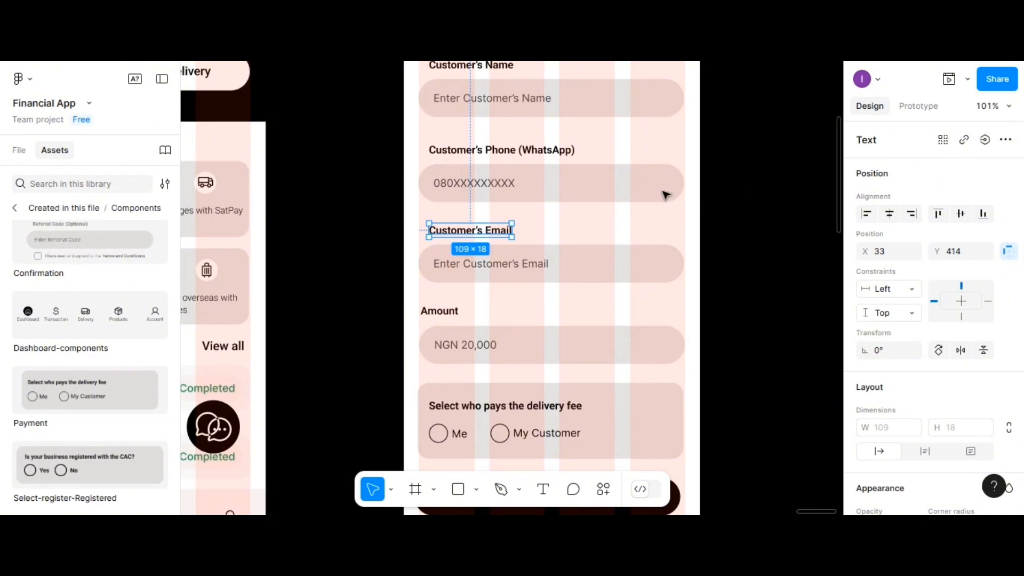
{"action": "scroll", "coordinate": [477, 211], "scroll_direction": "up", "scroll_amount": 2}
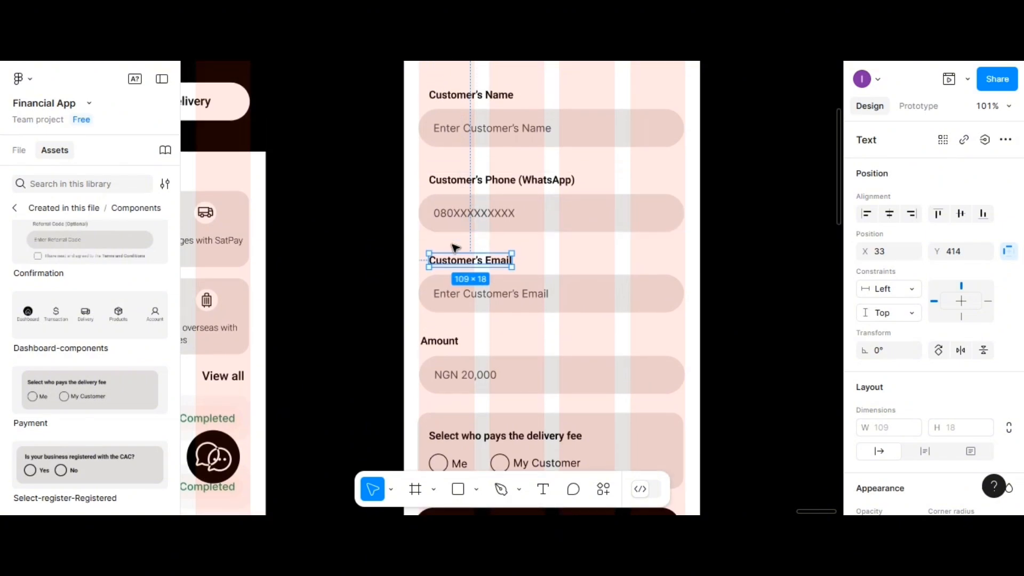
{"action": "scroll", "coordinate": [454, 247], "scroll_direction": "down", "scroll_amount": 2}
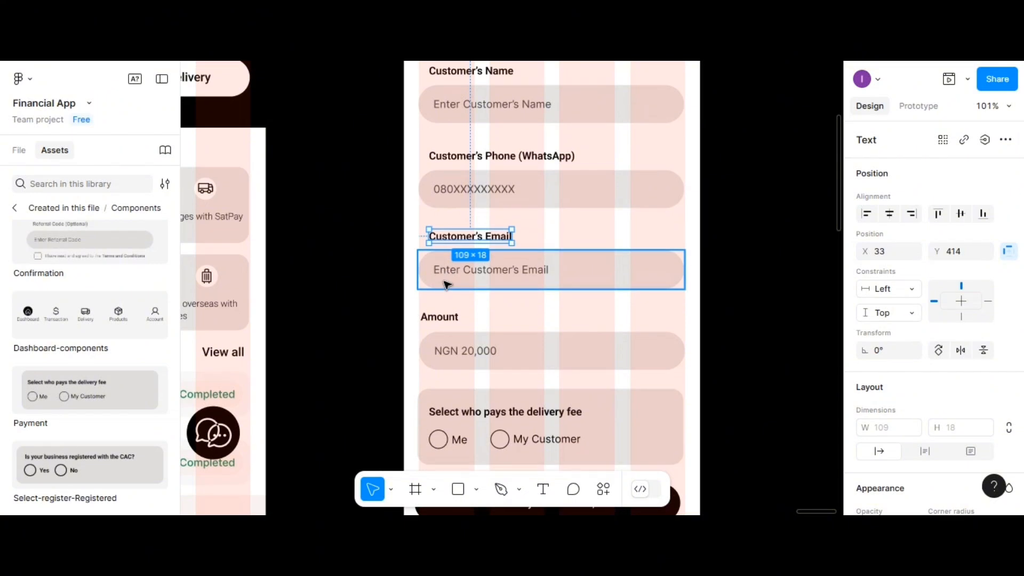
Step: Set the spacing between the "Amount" label and its input field to 10
{"action": "scroll", "coordinate": [450, 246], "scroll_direction": "down", "scroll_amount": 1}
{"action": "left_click", "coordinate": [446, 294]}
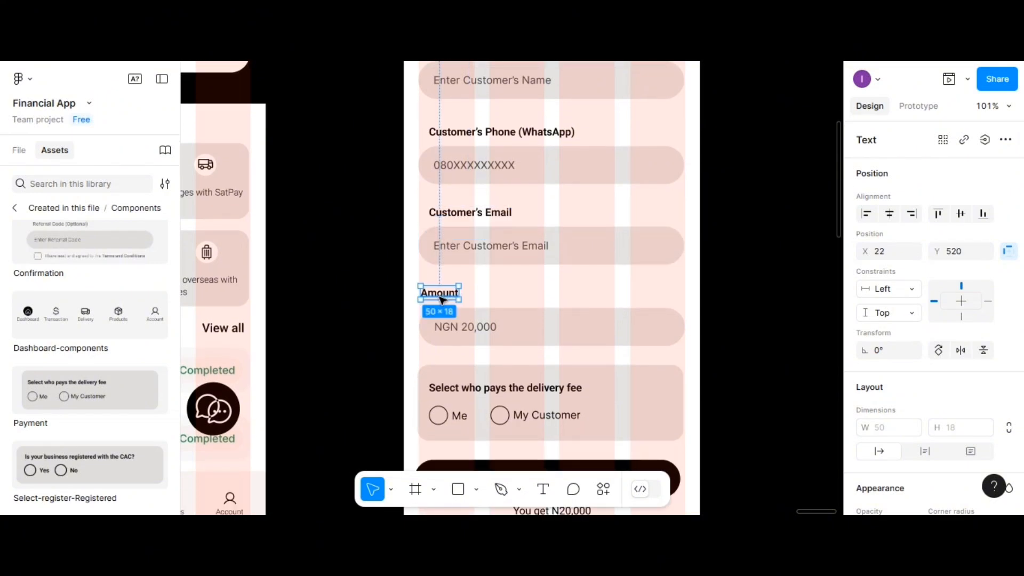
{"action": "left_click", "coordinate": [464, 328], "text": "shift"}
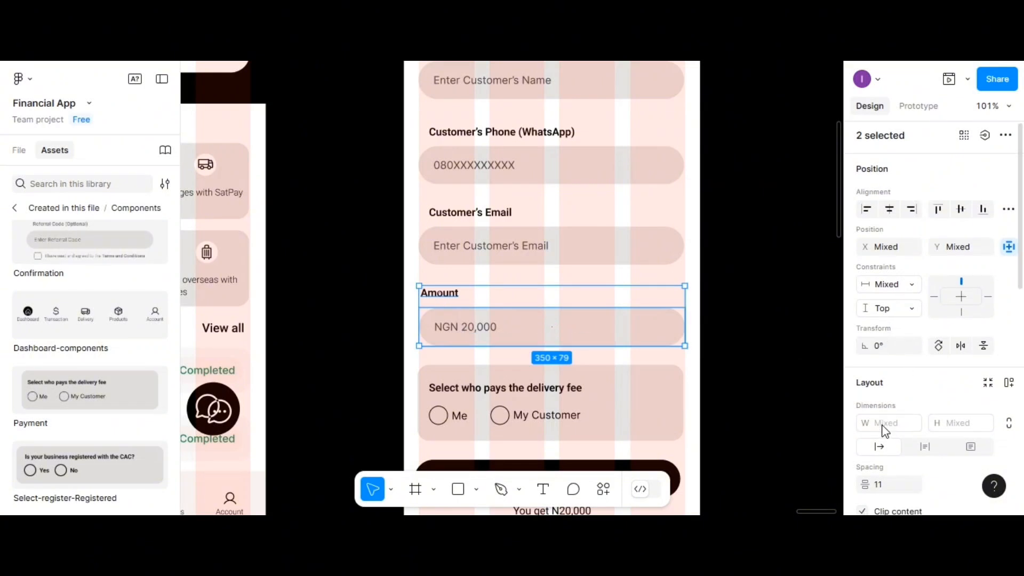
{"action": "scroll", "coordinate": [882, 424], "scroll_direction": "down", "scroll_amount": 3}
{"action": "left_click", "coordinate": [882, 341]}
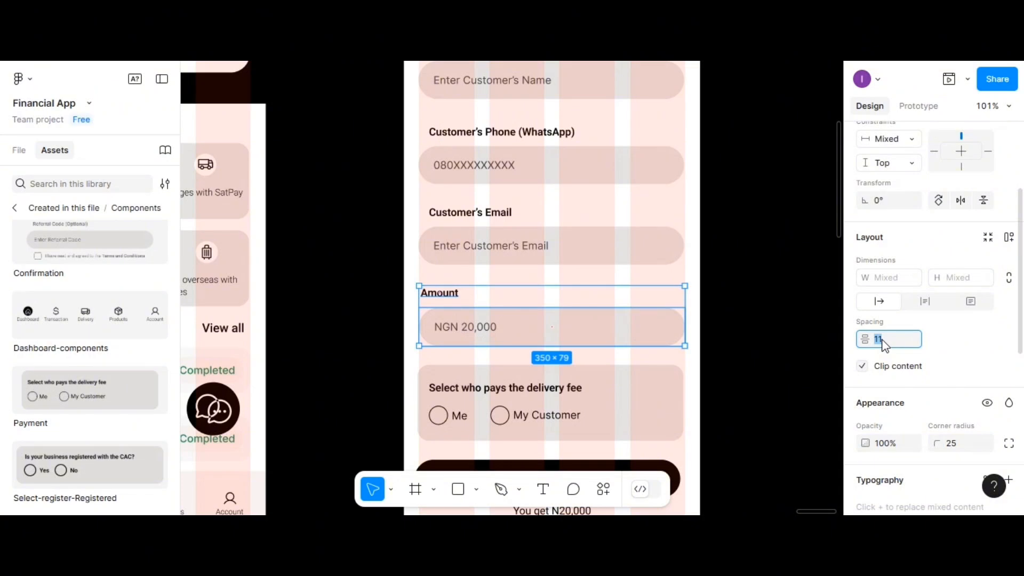
{"action": "key", "text": "Return"}
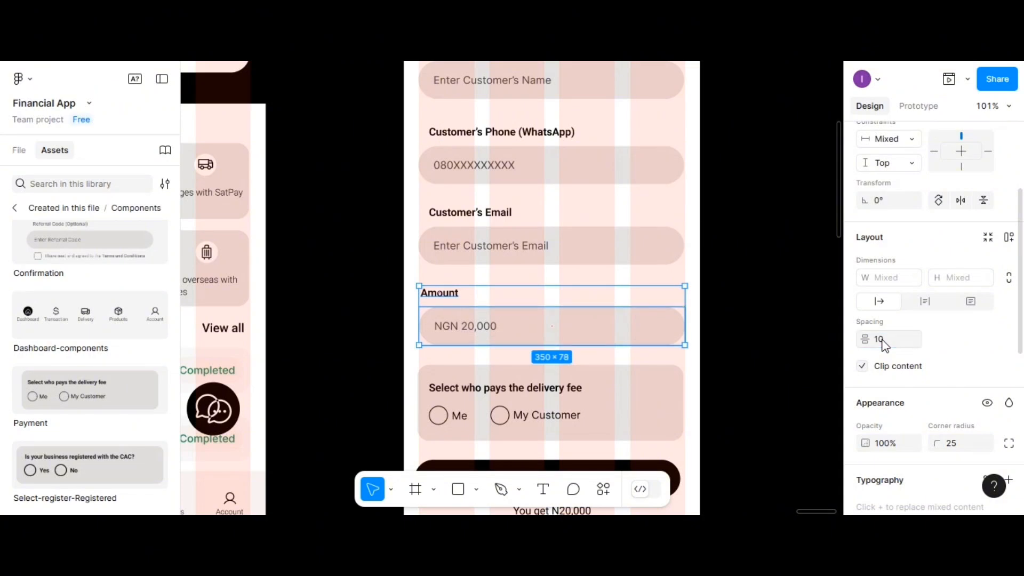
{"action": "scroll", "coordinate": [866, 178], "scroll_direction": "up", "scroll_amount": 3}
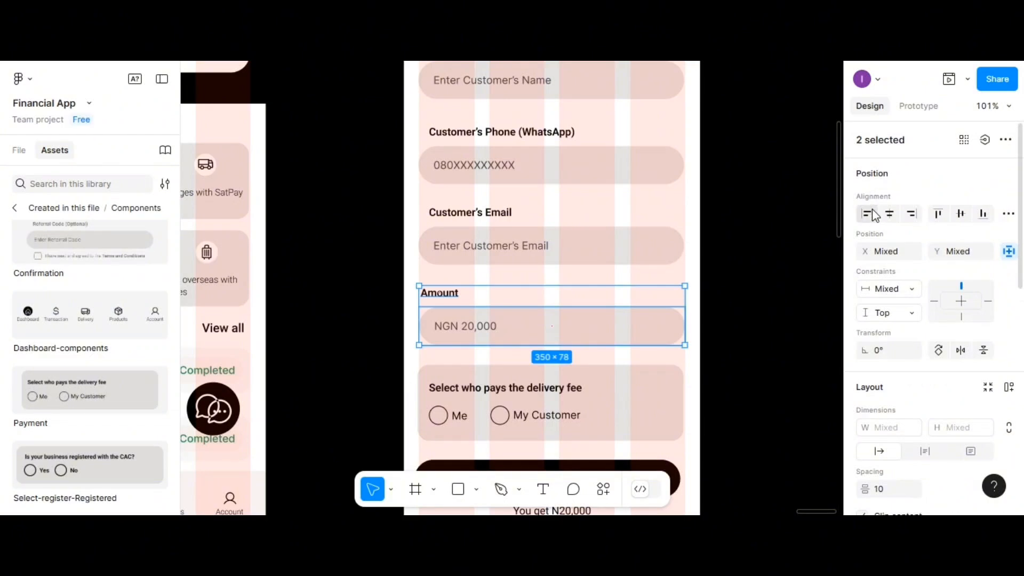
{"action": "scroll", "coordinate": [878, 197], "scroll_direction": "down", "scroll_amount": 2}
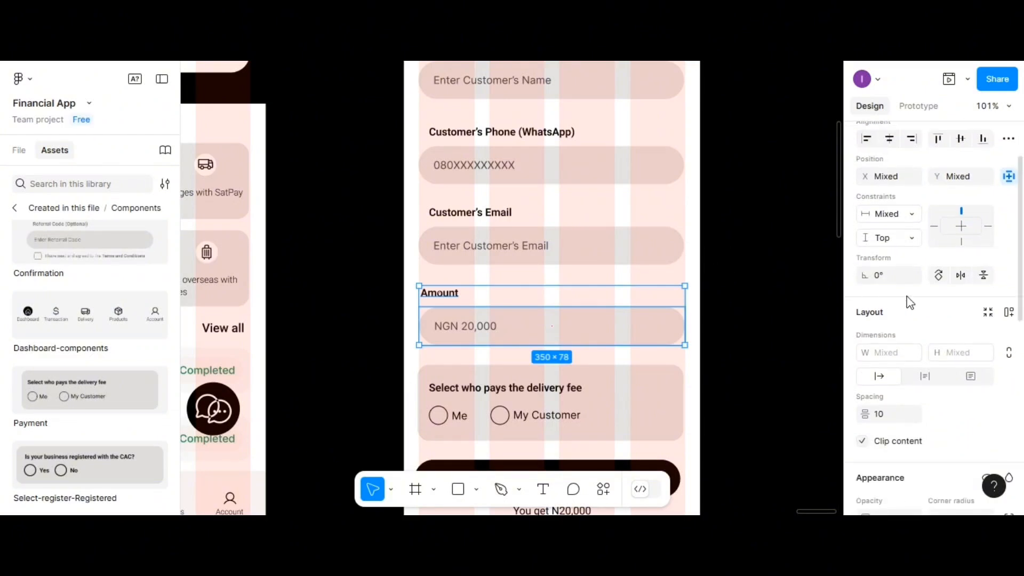
{"action": "scroll", "coordinate": [909, 296], "scroll_direction": "up", "scroll_amount": 2}
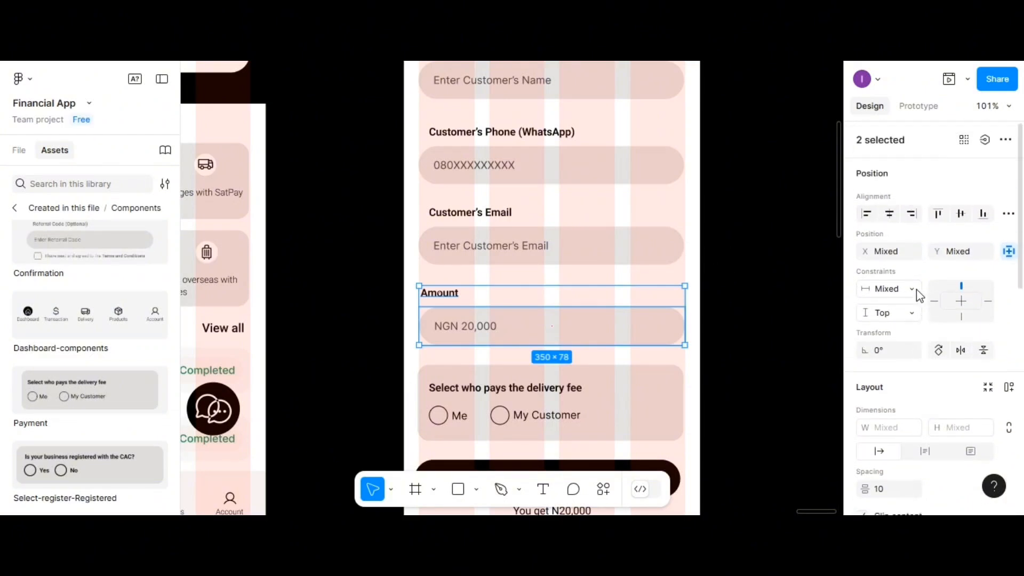
Step: Set the X position of the "Amount" label to 33 and group the label with its input field
{"action": "left_click", "coordinate": [479, 309]}
{"action": "left_click", "coordinate": [456, 295]}
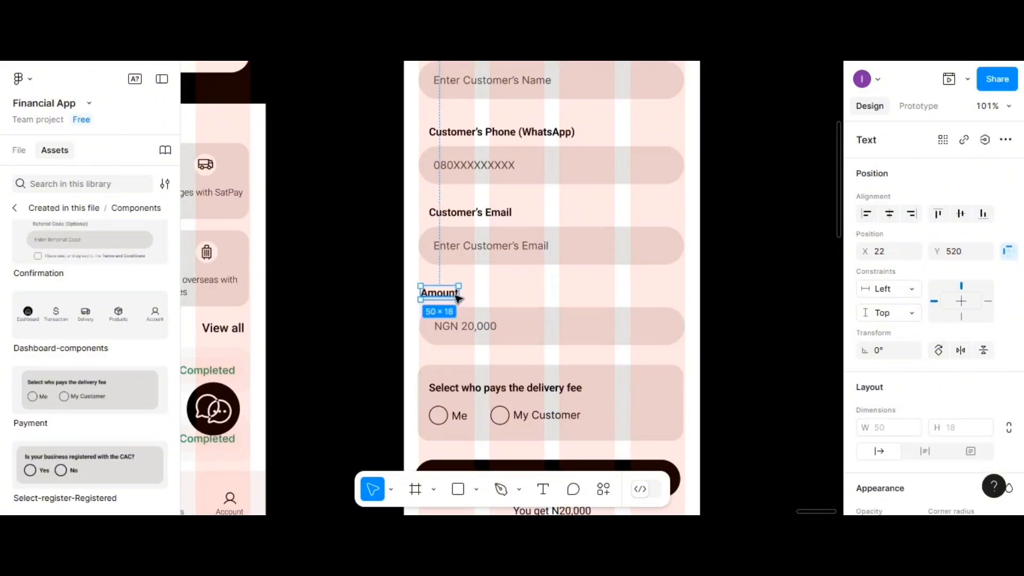
{"action": "left_click", "coordinate": [885, 258]}
{"action": "type", "text": "33"}
{"action": "key", "text": "Return"}
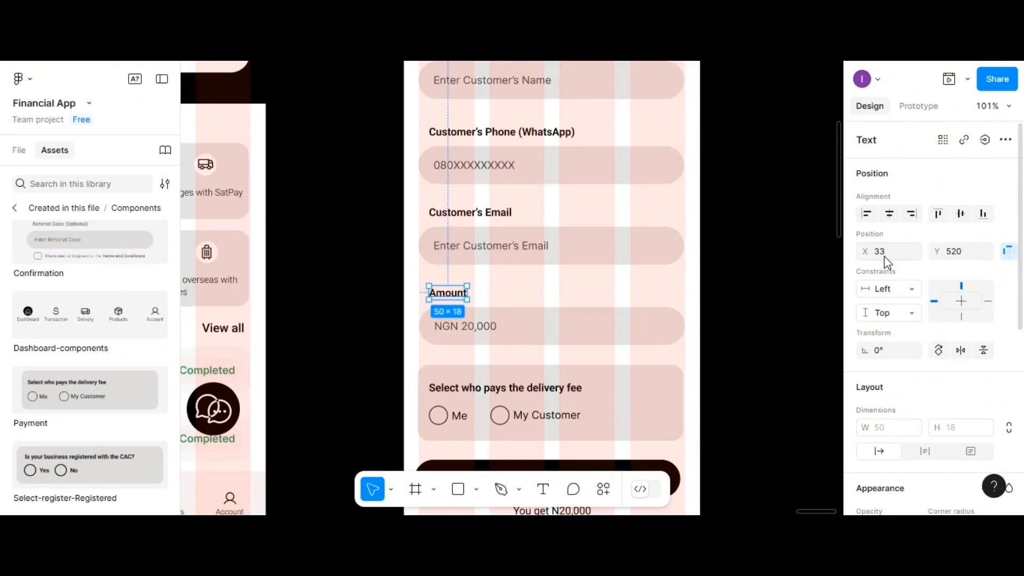
{"action": "left_click", "coordinate": [585, 323], "text": "shift"}
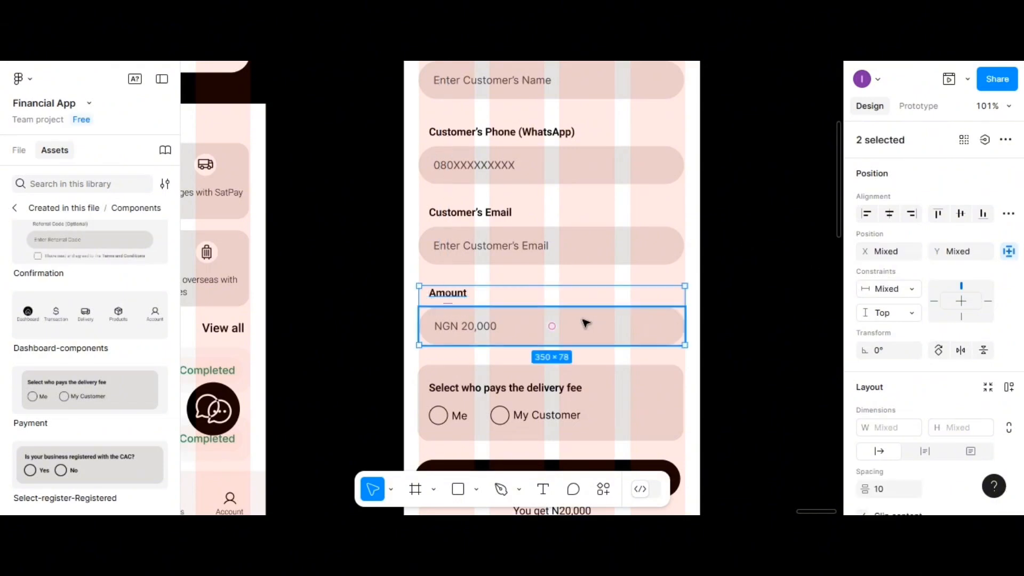
{"action": "key", "text": "ctrl+g"}
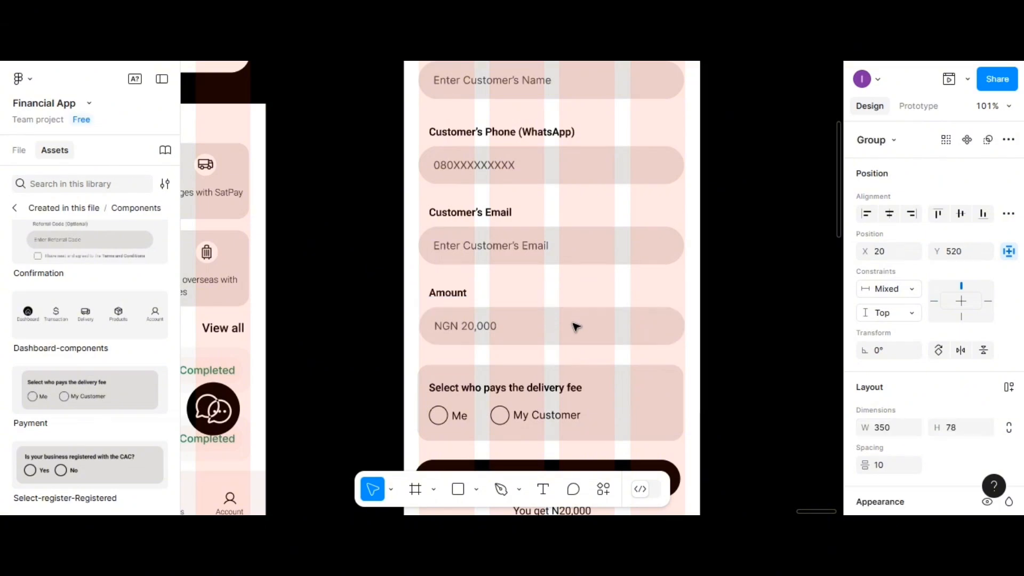
{"action": "scroll", "coordinate": [560, 328], "scroll_direction": "down", "scroll_amount": 2}
{"action": "scroll", "coordinate": [549, 328], "scroll_direction": "down", "scroll_amount": 3}
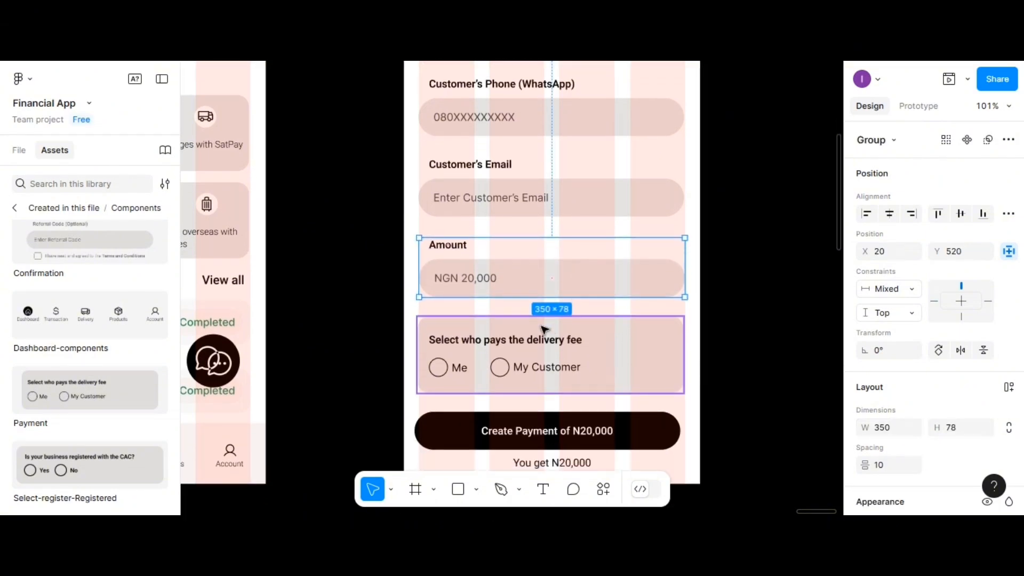
{"action": "scroll", "coordinate": [546, 327], "scroll_direction": "up", "scroll_amount": 8}
{"action": "scroll", "coordinate": [544, 329], "scroll_direction": "down", "scroll_amount": 1}
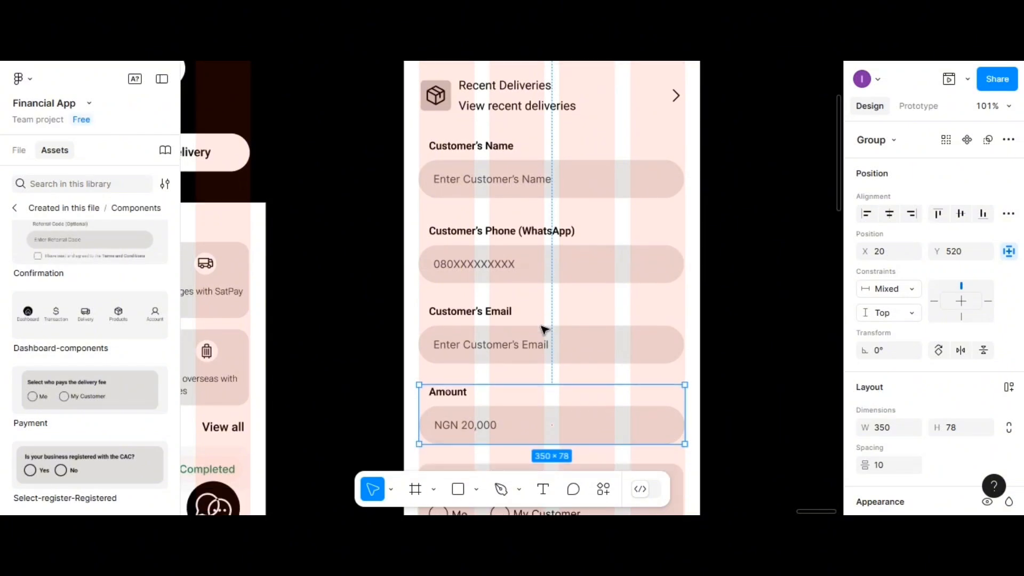
{"action": "scroll", "coordinate": [544, 329], "scroll_direction": "up", "scroll_amount": 3}
{"action": "left_click", "coordinate": [521, 178]}
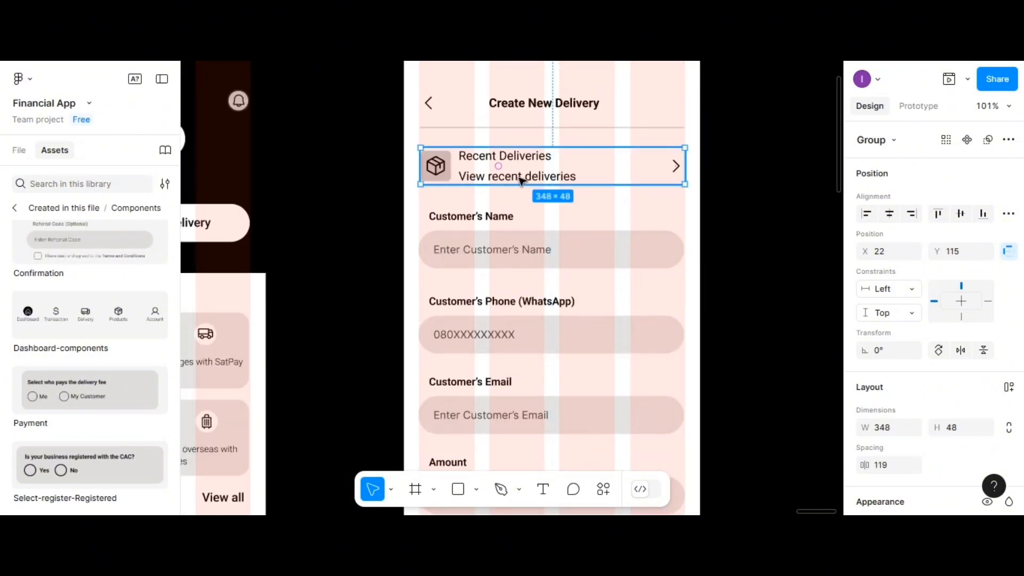
{"action": "scroll", "coordinate": [506, 224], "scroll_direction": "down", "scroll_amount": 2}
{"action": "scroll", "coordinate": [506, 225], "scroll_direction": "up", "scroll_amount": 1}
{"action": "left_click", "coordinate": [505, 214]}
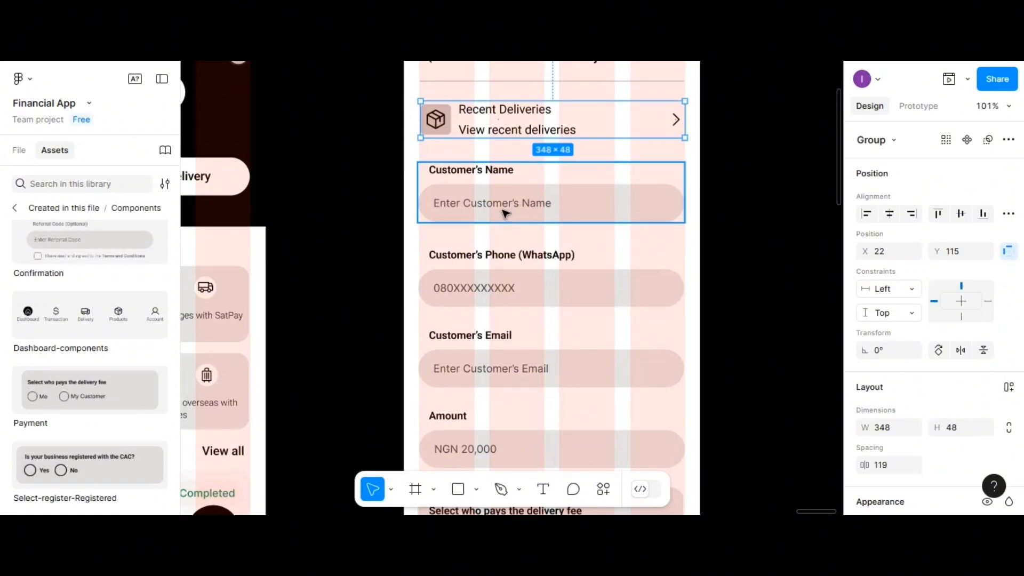
{"action": "left_click", "coordinate": [498, 289], "text": "shift"}
{"action": "left_click", "coordinate": [490, 361], "text": "shift"}
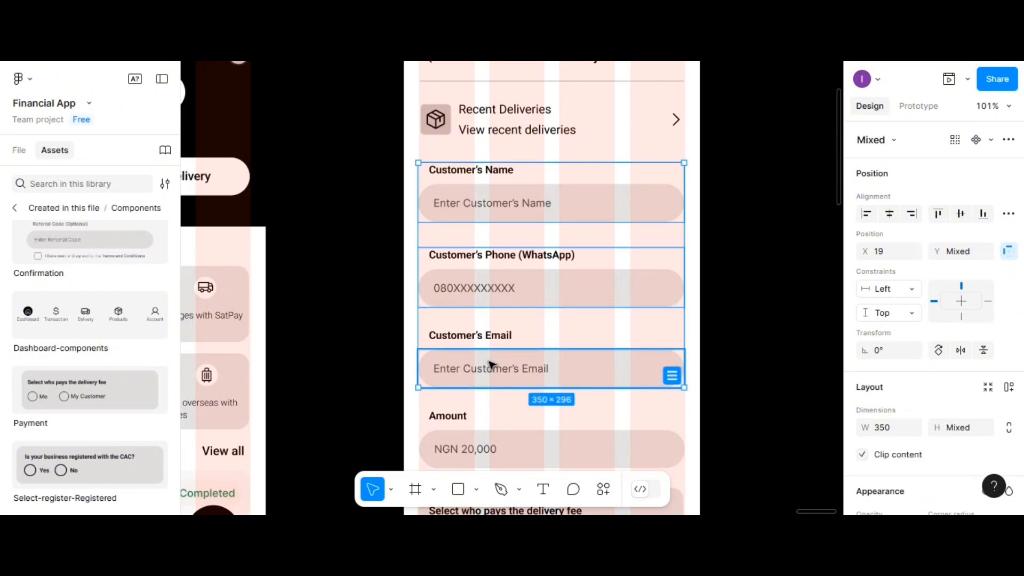
Step: Group the "Customer's Email" label with its input field
{"action": "double_click", "coordinate": [484, 338]}
{"action": "left_click", "coordinate": [498, 366], "text": "shift"}
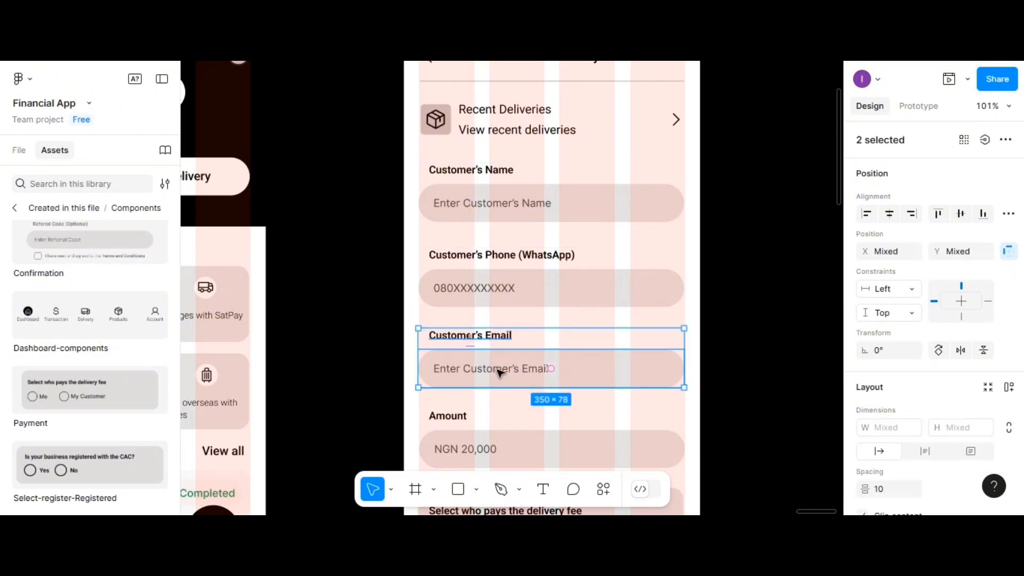
{"action": "key", "text": "ctrl+g"}
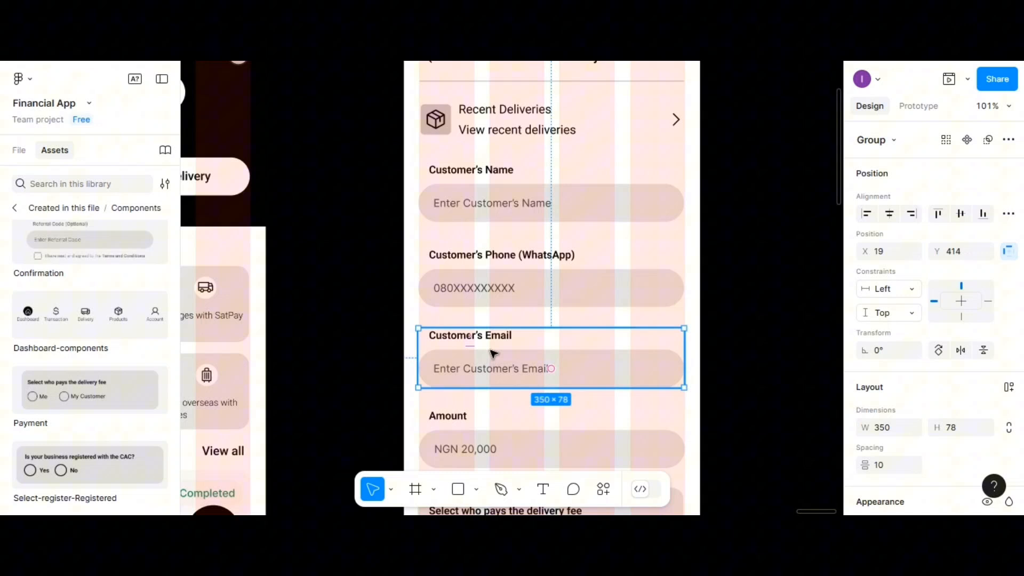
Step: Align the horizontal centers of the Customer's Name, Phone, Email and Amount groups and the delivery fee payer selector
{"action": "left_click", "coordinate": [471, 202]}
{"action": "left_click", "coordinate": [461, 267], "text": "shift"}
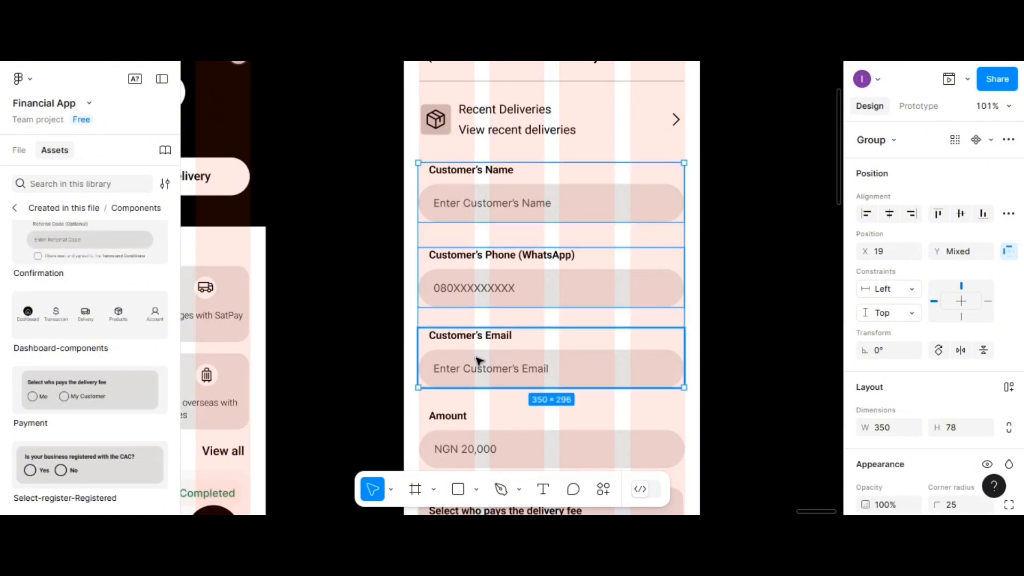
{"action": "left_click", "coordinate": [478, 360], "text": "shift"}
{"action": "scroll", "coordinate": [476, 356], "scroll_direction": "down", "scroll_amount": 3}
{"action": "left_click", "coordinate": [482, 373], "text": "shift"}
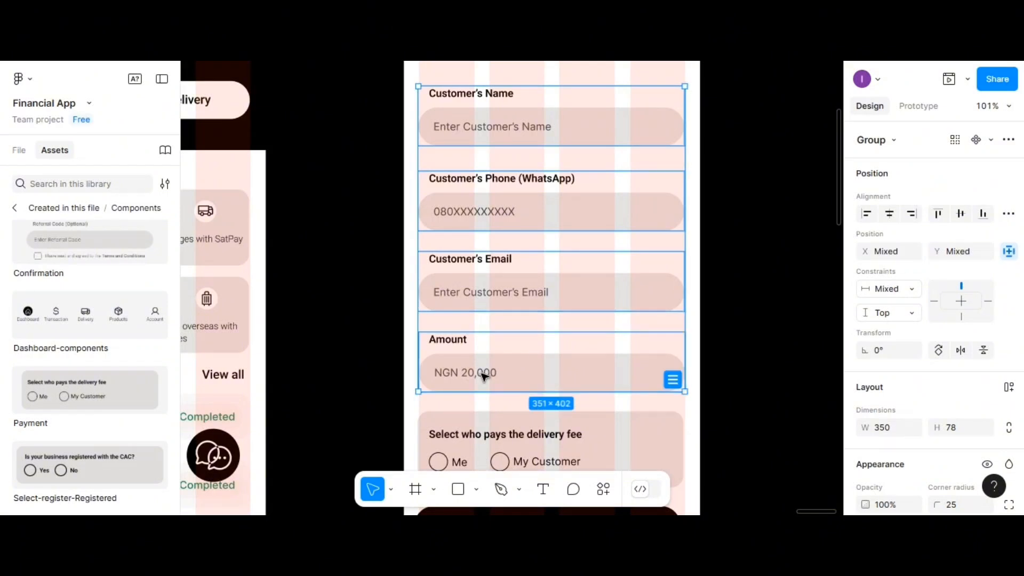
{"action": "scroll", "coordinate": [481, 368], "scroll_direction": "down", "scroll_amount": 3}
{"action": "left_click", "coordinate": [482, 366], "text": "shift"}
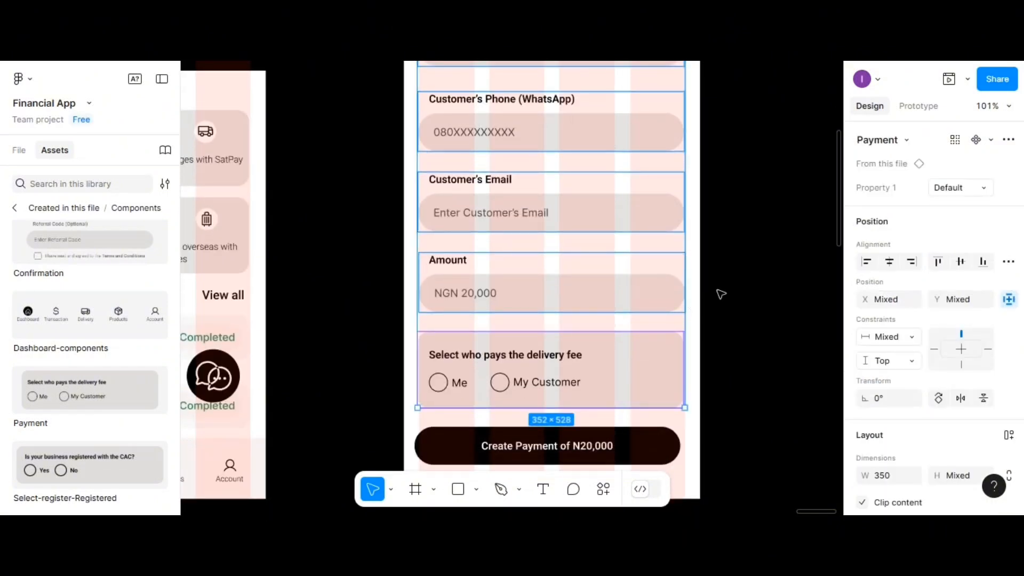
{"action": "left_click", "coordinate": [883, 265]}
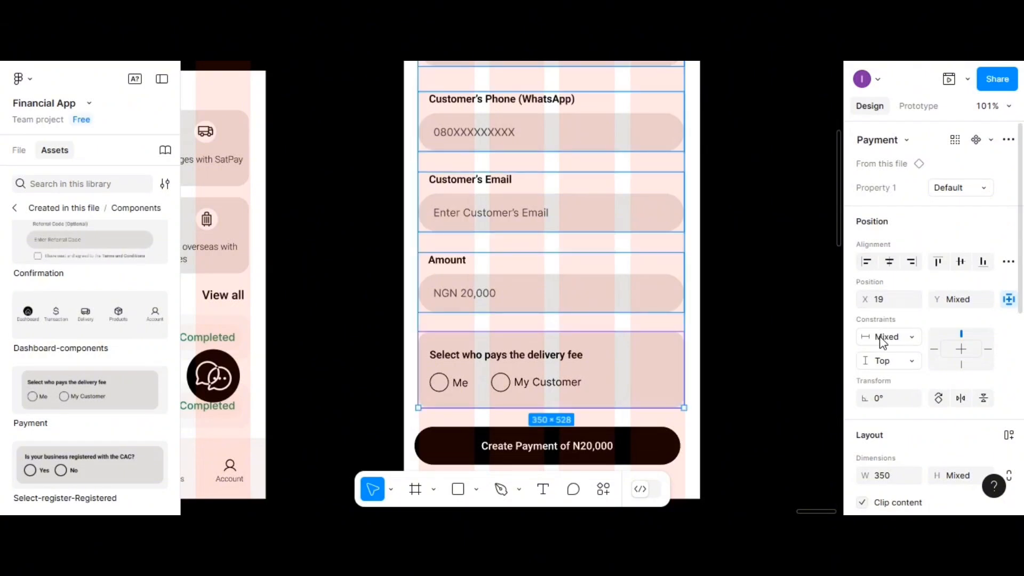
Step: Distribute the vertical spacing evenly between the four form field groups and the delivery fee payer selector
{"action": "scroll", "coordinate": [877, 373], "scroll_direction": "down", "scroll_amount": 2}
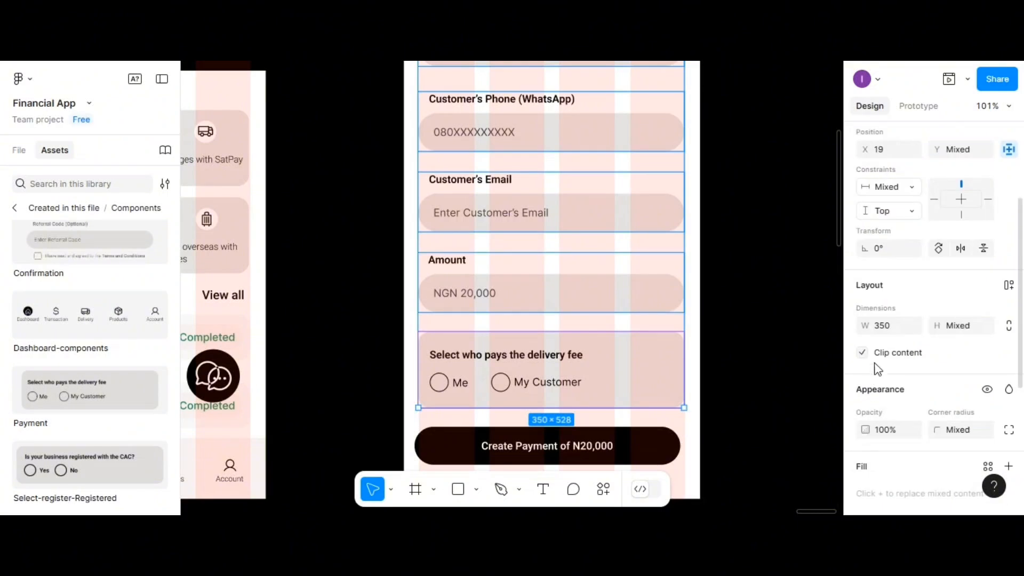
{"action": "scroll", "coordinate": [988, 203], "scroll_direction": "up", "scroll_amount": 2}
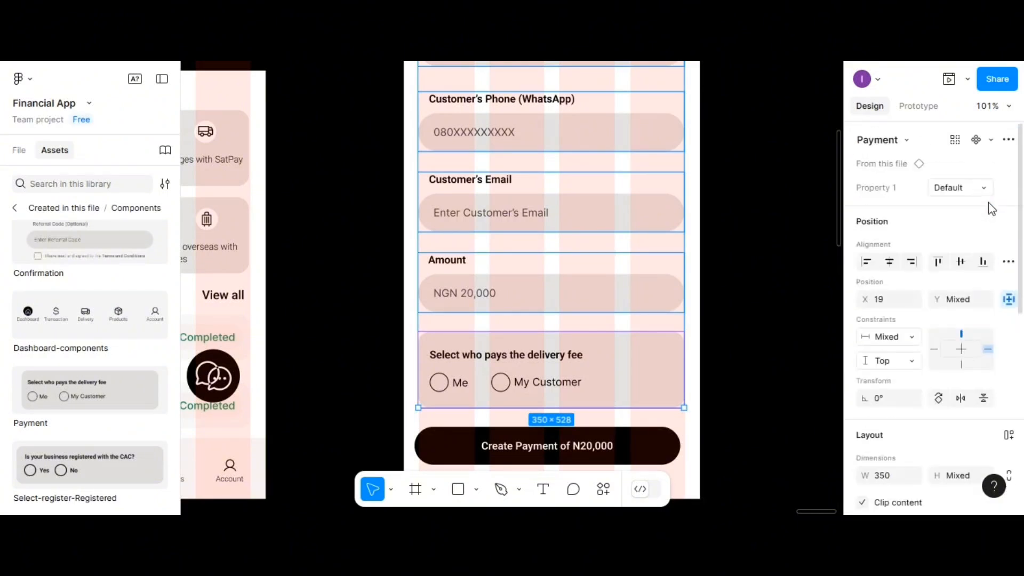
{"action": "left_click", "coordinate": [1008, 261]}
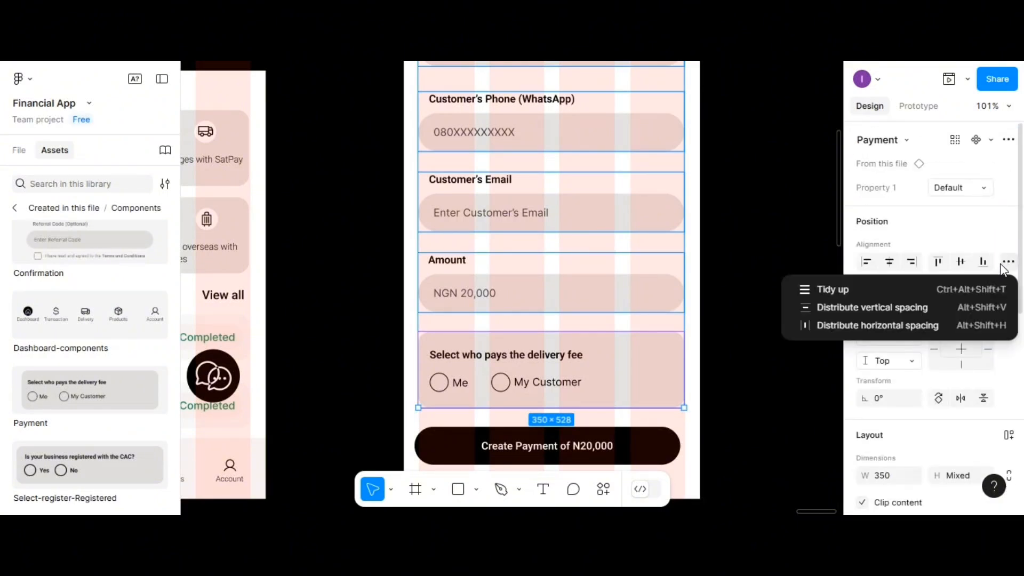
{"action": "left_click", "coordinate": [900, 314]}
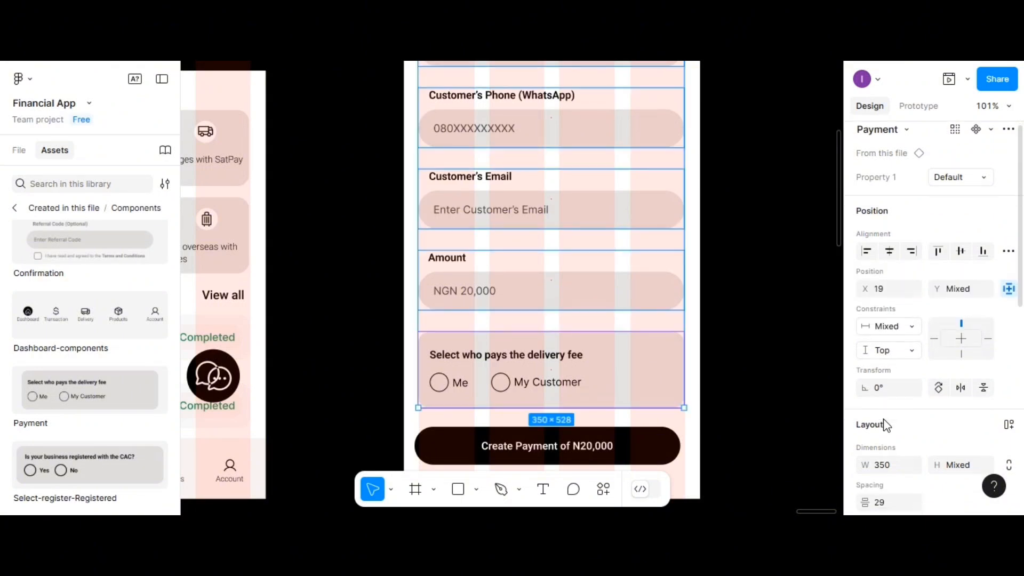
Step: Set the vertical spacing between the selected form groups and the delivery fee payer selector to 30
{"action": "scroll", "coordinate": [886, 425], "scroll_direction": "down", "scroll_amount": 3}
{"action": "left_click", "coordinate": [880, 366]}
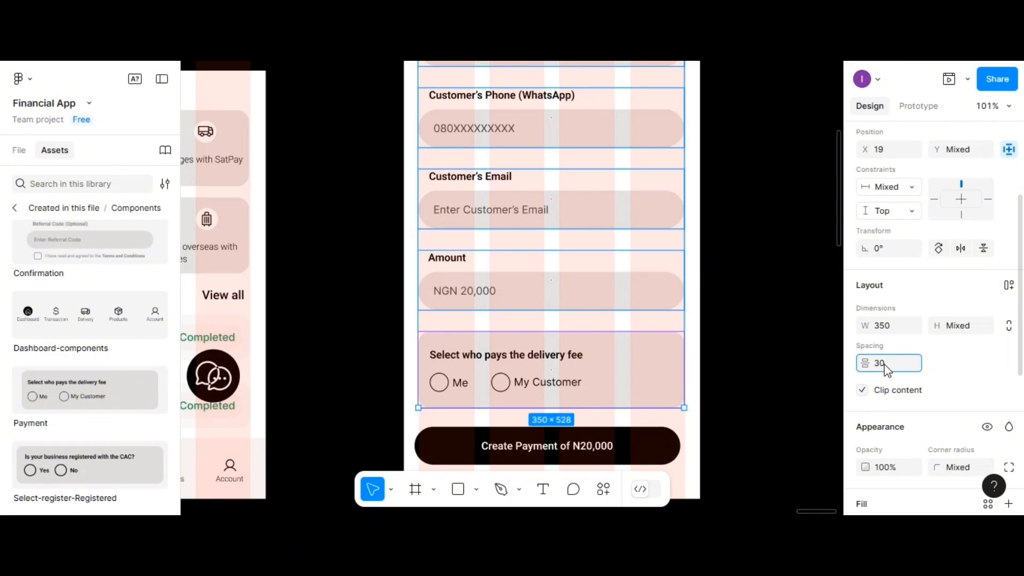
{"action": "key", "text": "Return"}
Step: Set the vertical spacing between the "Create New Delivery" header and the "Recent Deliveries" row to 30
{"action": "scroll", "coordinate": [587, 361], "scroll_direction": "up", "scroll_amount": 2}
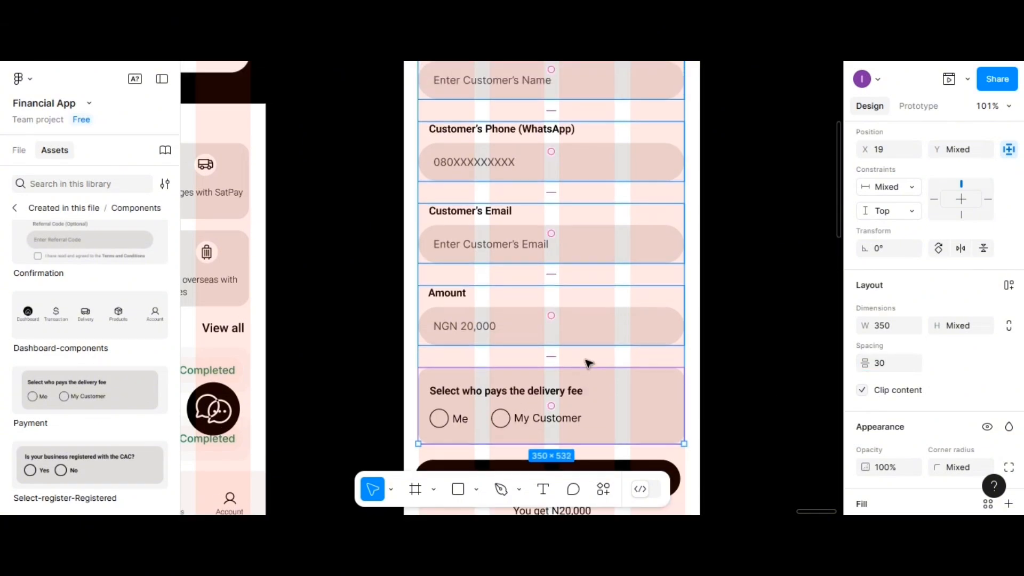
{"action": "scroll", "coordinate": [587, 362], "scroll_direction": "up", "scroll_amount": 1}
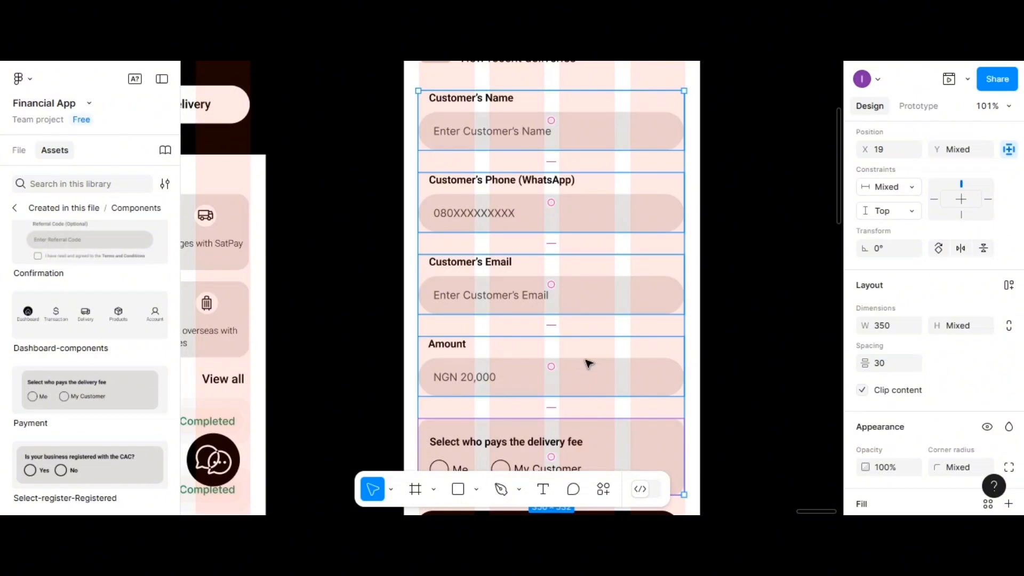
{"action": "scroll", "coordinate": [587, 363], "scroll_direction": "up", "scroll_amount": 4}
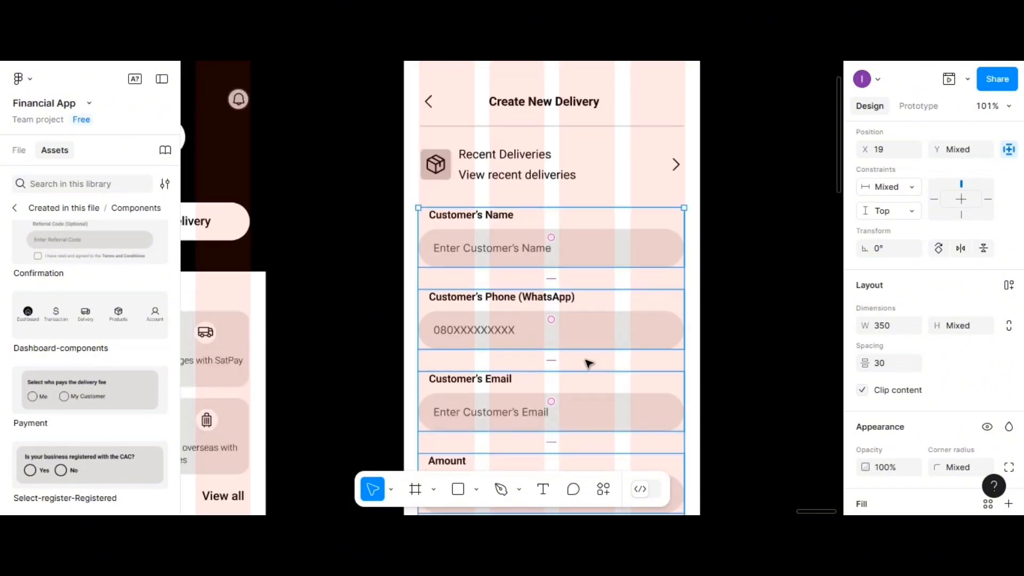
{"action": "scroll", "coordinate": [588, 363], "scroll_direction": "up", "scroll_amount": 1}
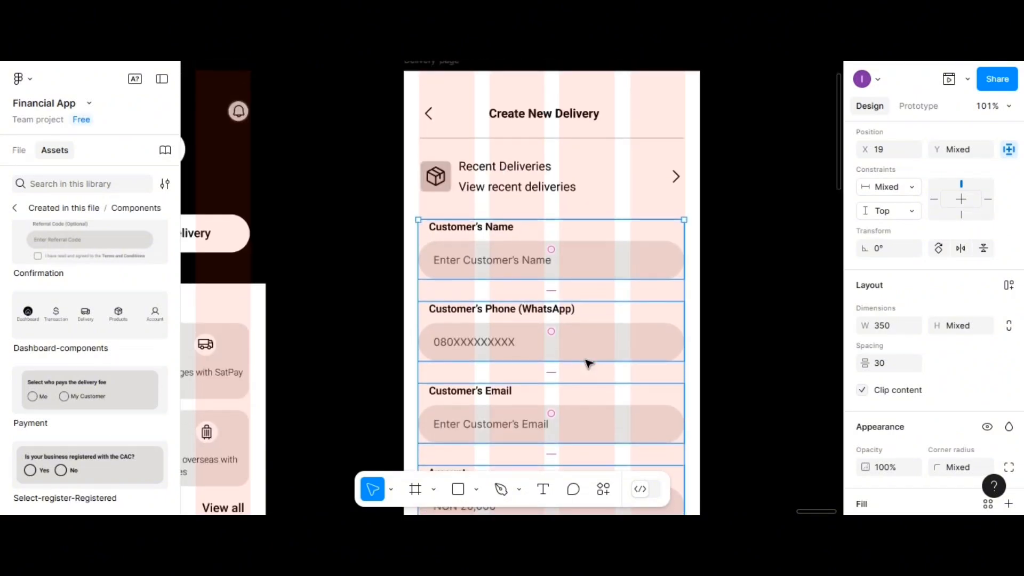
{"action": "left_click", "coordinate": [527, 136]}
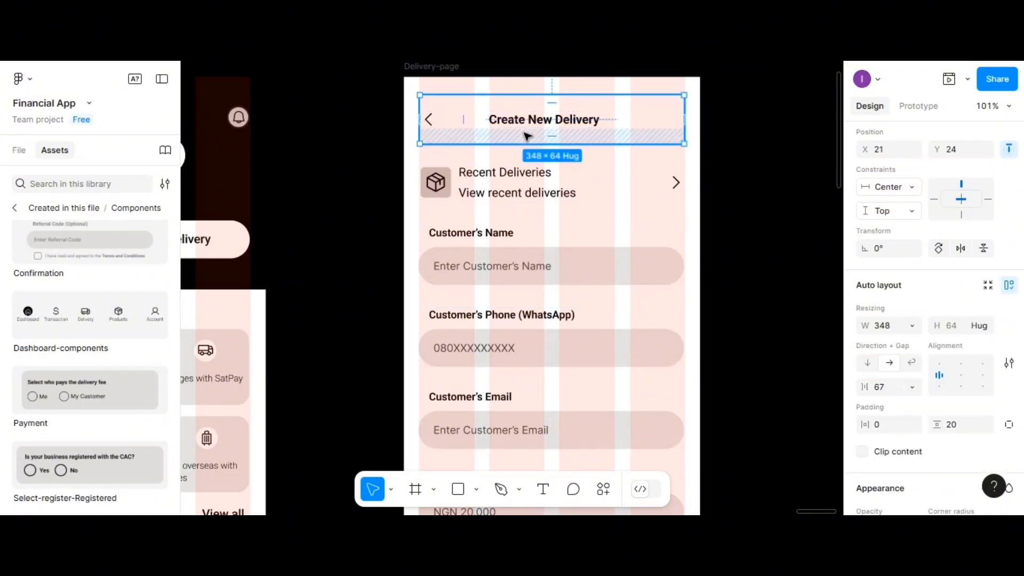
{"action": "left_click", "coordinate": [513, 177], "text": "shift"}
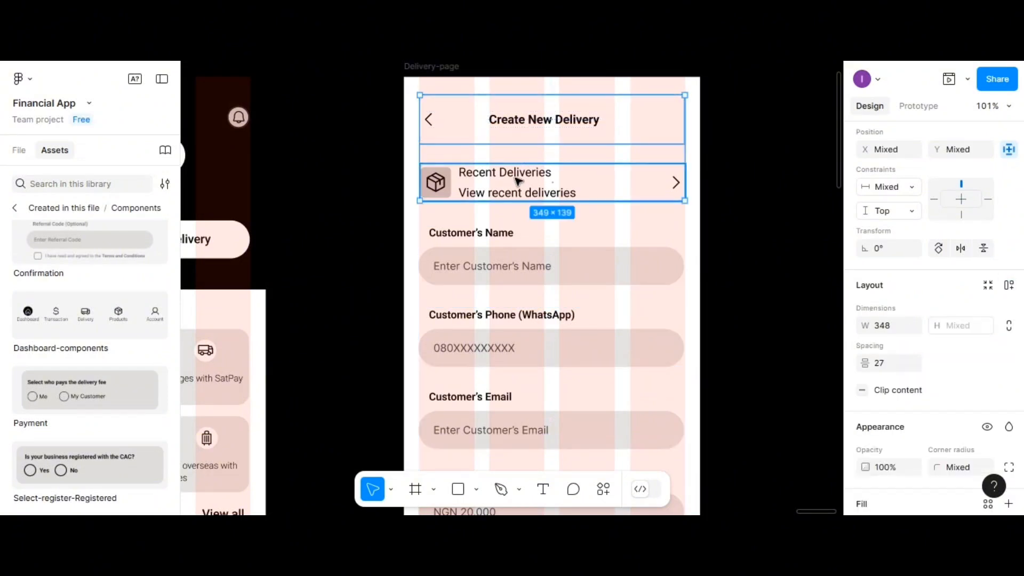
{"action": "left_click", "coordinate": [884, 369]}
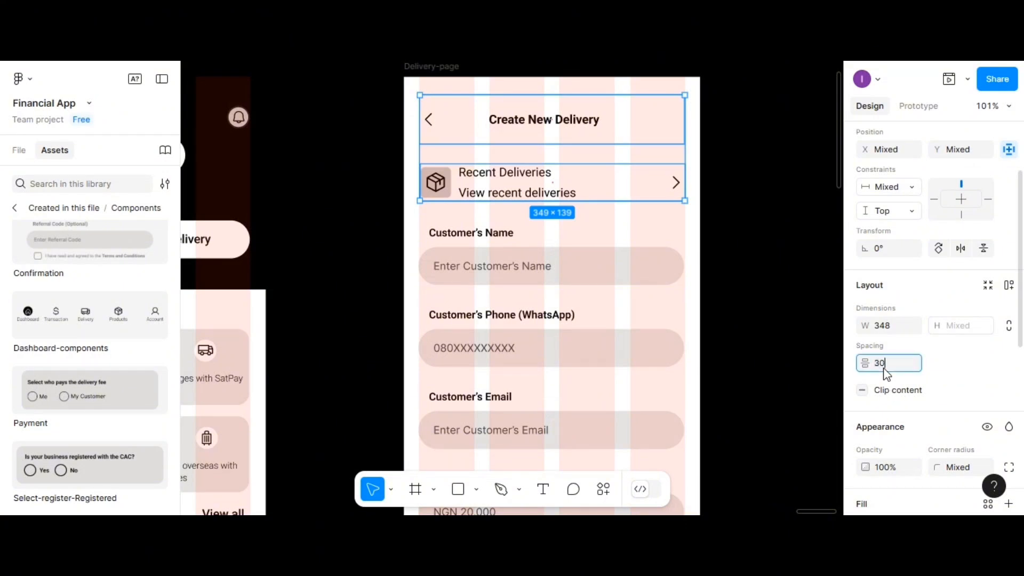
{"action": "key", "text": "Return"}
{"action": "scroll", "coordinate": [628, 281], "scroll_direction": "down", "scroll_amount": 8}
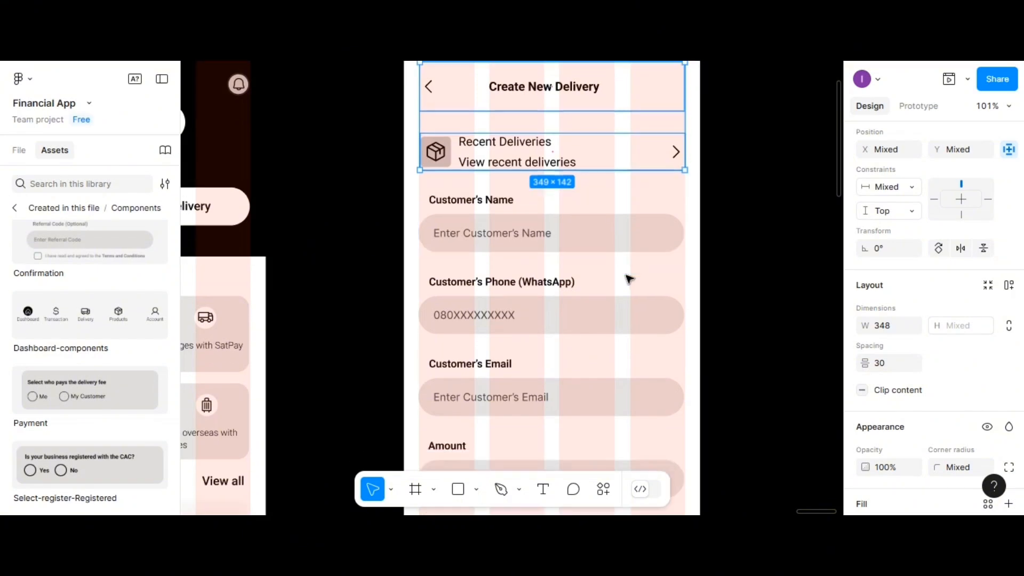
Step: Set the vertical spacing between the "Create Payment of N20,000" button and the "You get N20,000" text to 10
{"action": "scroll", "coordinate": [627, 281], "scroll_direction": "up", "scroll_amount": 2}
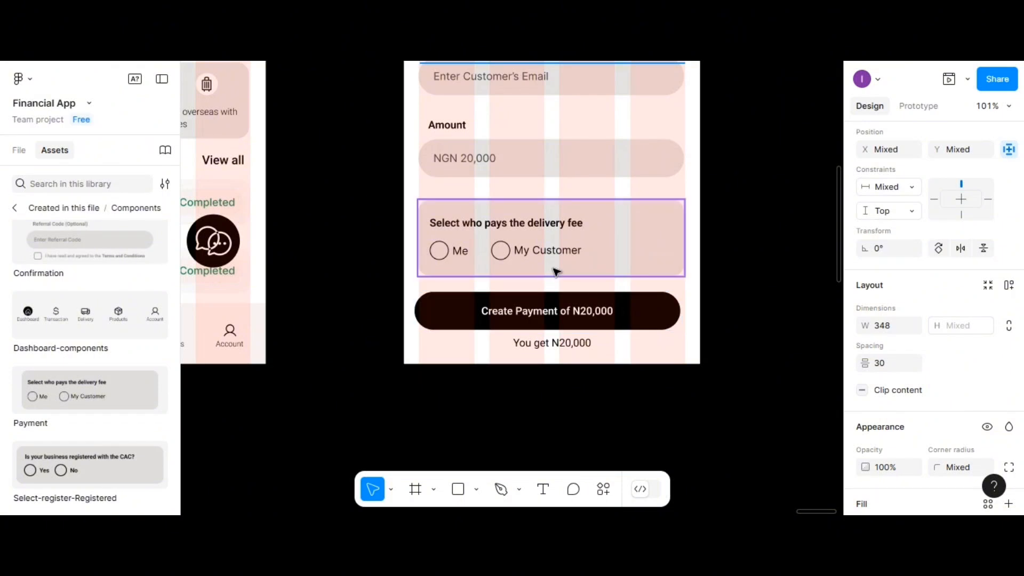
{"action": "left_click", "coordinate": [566, 322]}
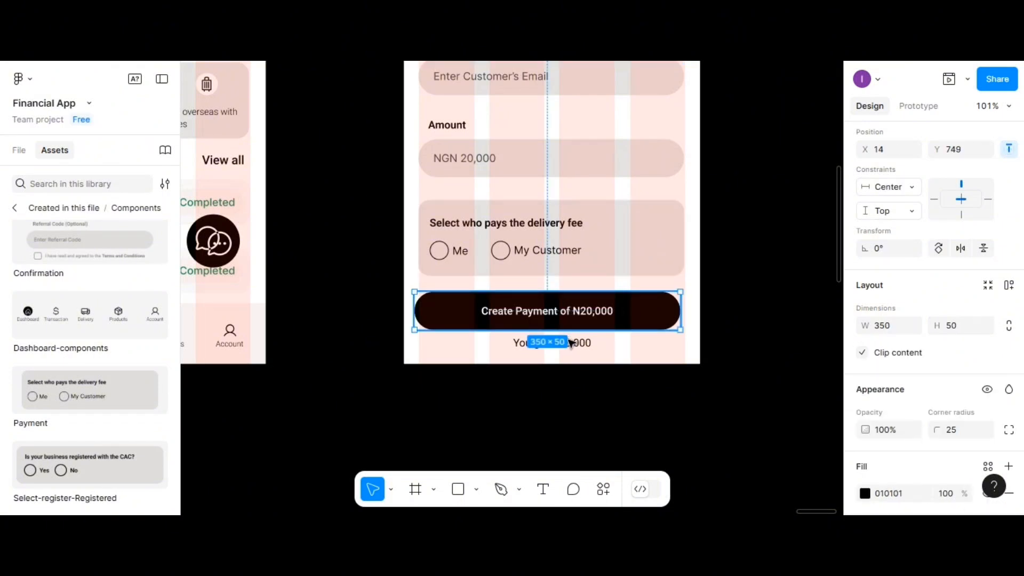
{"action": "left_click", "coordinate": [569, 347], "text": "shift"}
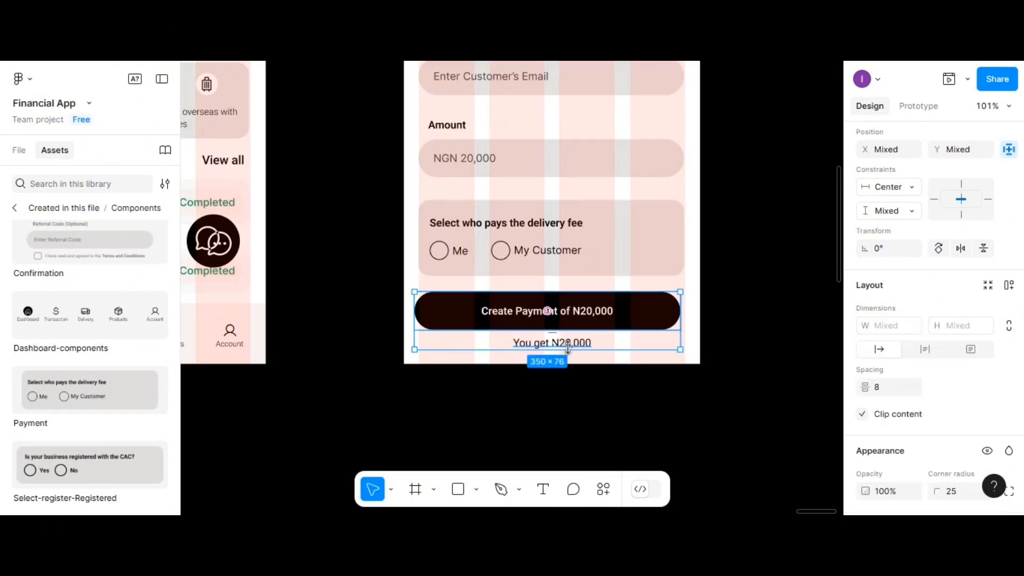
{"action": "left_click", "coordinate": [880, 389]}
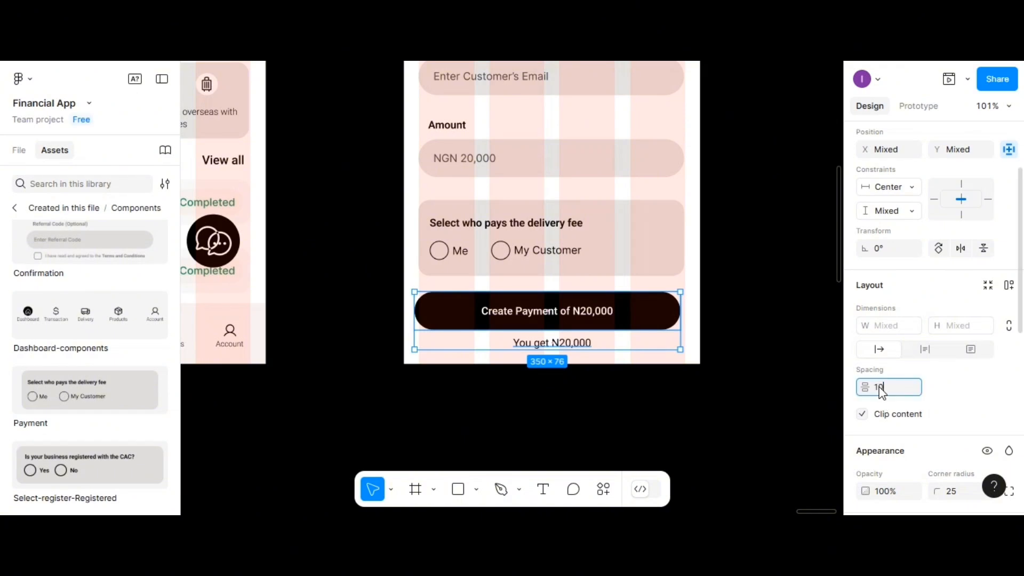
{"action": "type", "text": "10"}
{"action": "key", "text": "Return"}
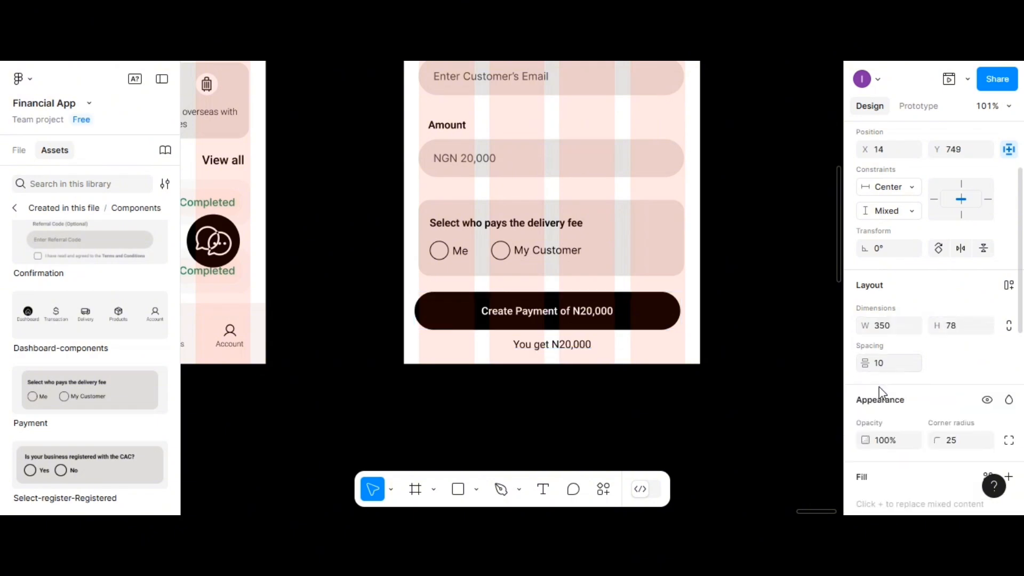
Step: Set the vertical spacing between the delivery fee payer selector and the payment button group to 30 and align their horizontal centers
{"action": "left_click", "coordinate": [621, 264]}
{"action": "left_click", "coordinate": [610, 312], "text": "shift"}
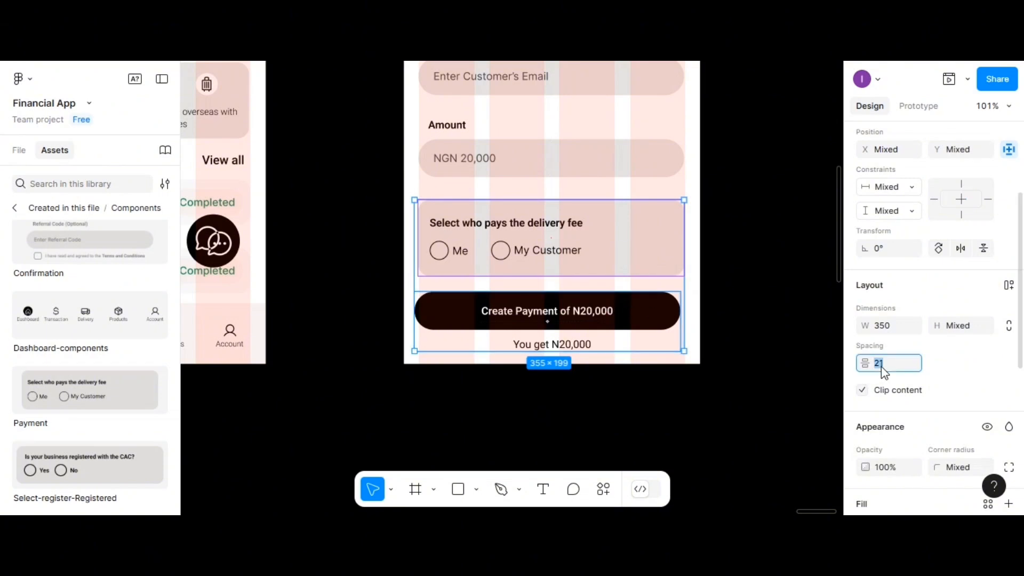
{"action": "key", "text": "Return"}
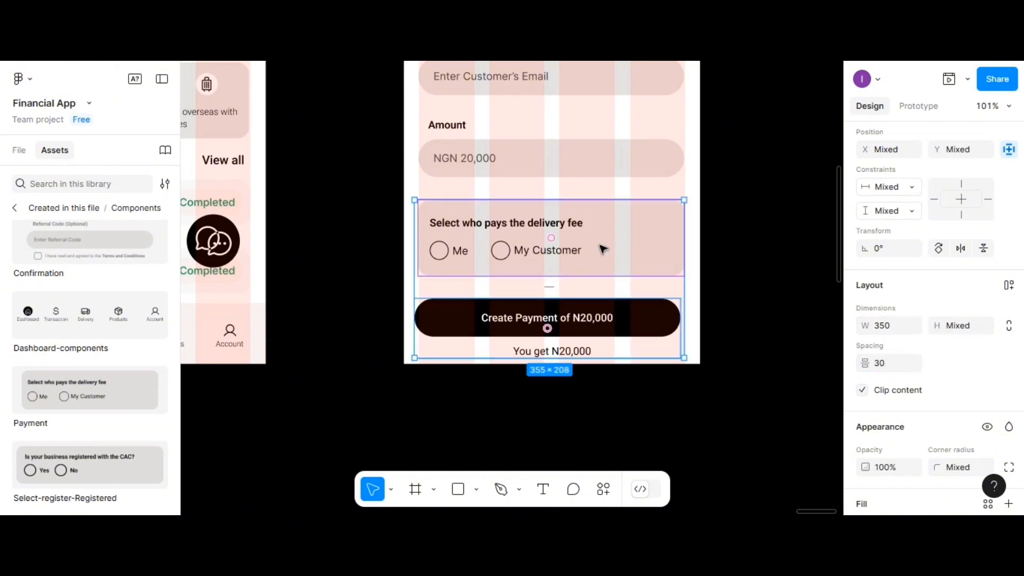
{"action": "scroll", "coordinate": [899, 203], "scroll_direction": "up", "scroll_amount": 3}
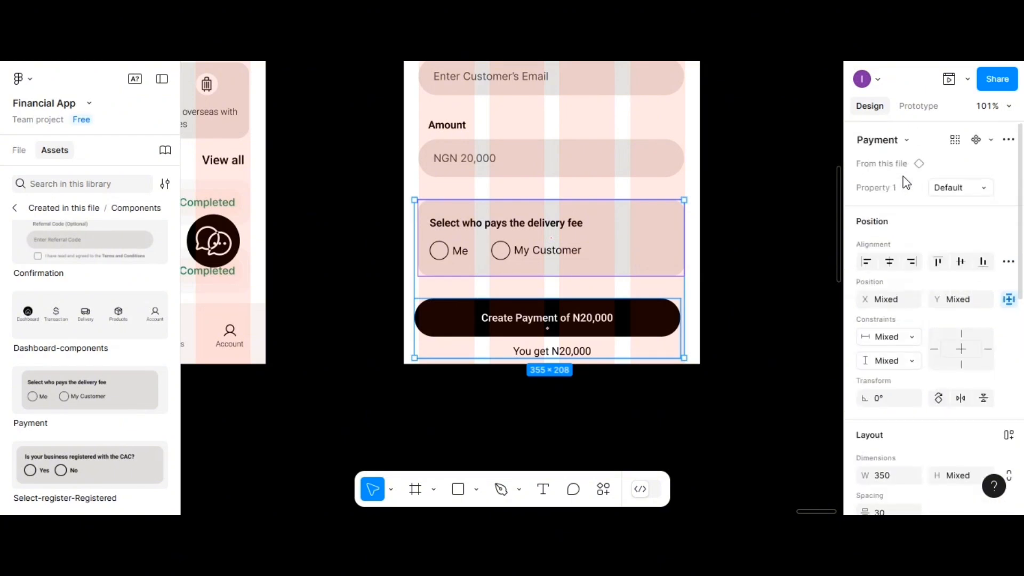
{"action": "left_click", "coordinate": [889, 261]}
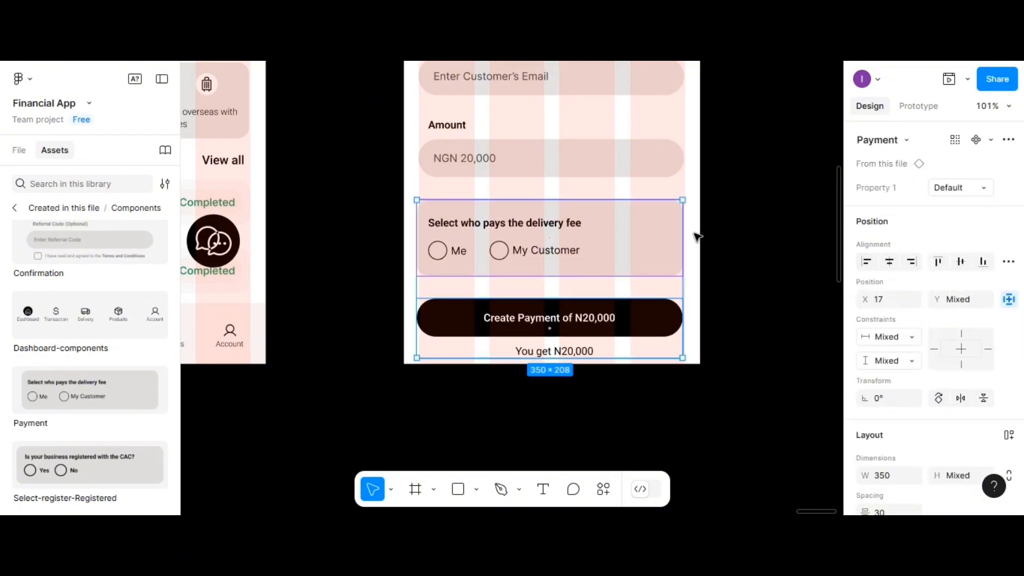
{"action": "left_click", "coordinate": [747, 224]}
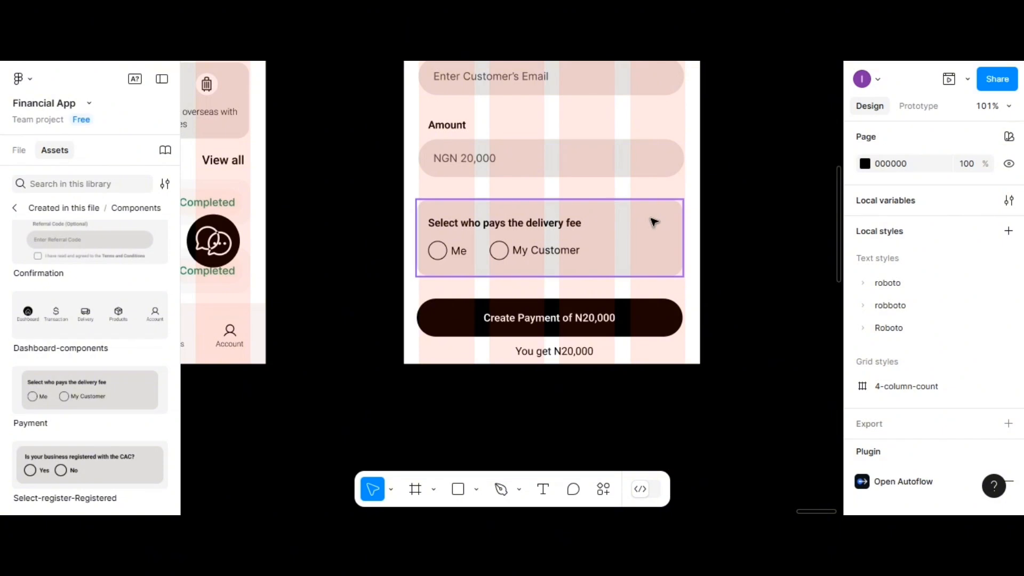
Step: Review the spacing of the whole Create New Delivery page and compare it with the neighbouring Dashboard and wallet-overlay frames
{"action": "scroll", "coordinate": [629, 214], "scroll_direction": "up", "scroll_amount": 3}
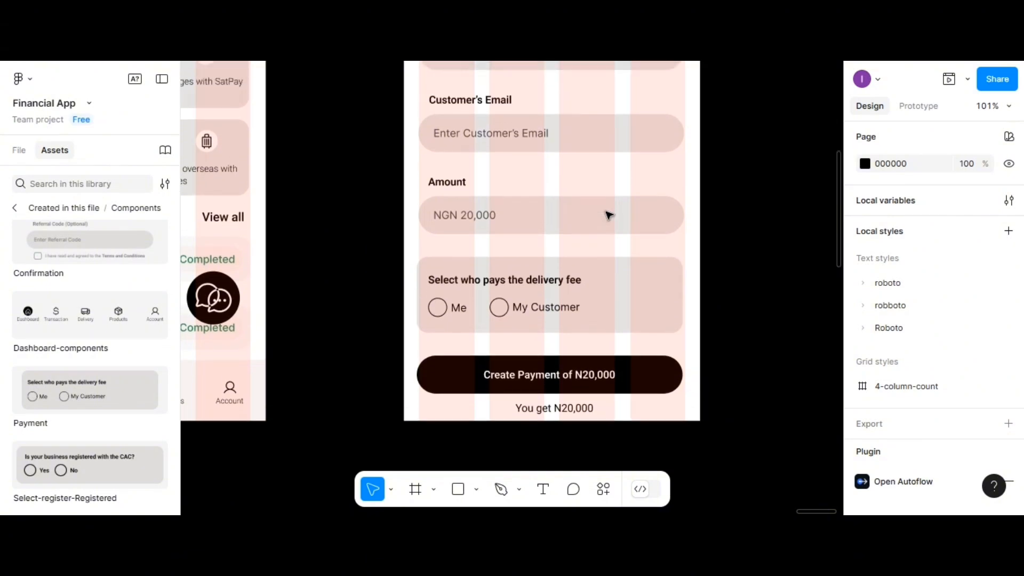
{"action": "scroll", "coordinate": [608, 214], "scroll_direction": "up", "scroll_amount": 7}
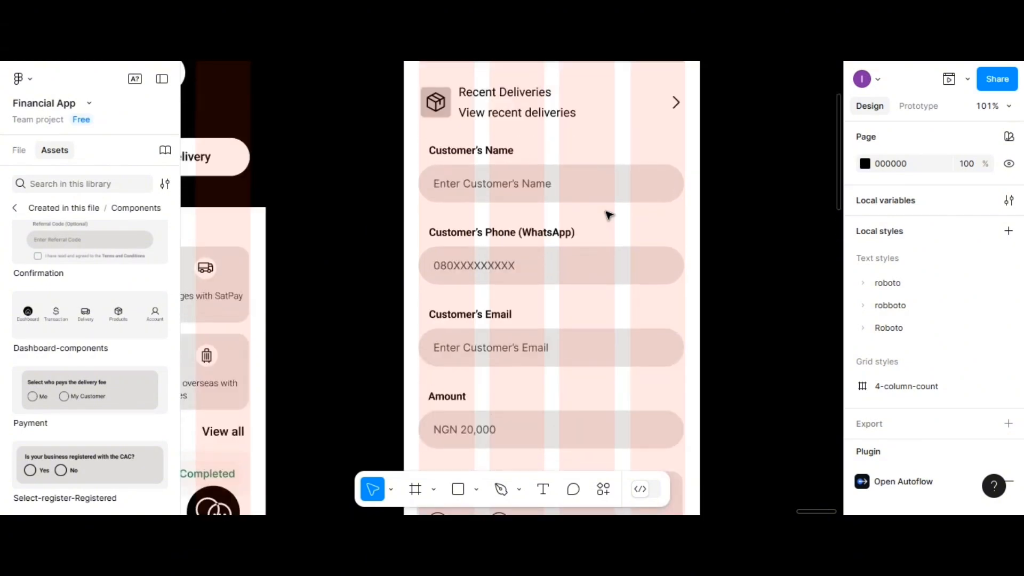
{"action": "scroll", "coordinate": [618, 232], "scroll_direction": "down", "scroll_amount": 5}
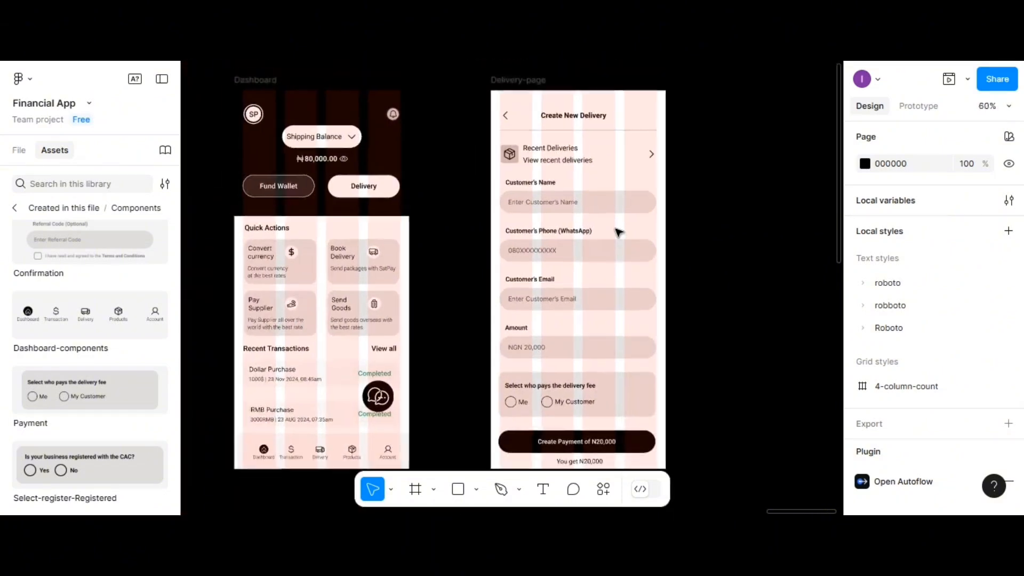
{"action": "scroll", "coordinate": [618, 232], "scroll_direction": "down", "scroll_amount": 1}
{"action": "scroll", "coordinate": [617, 232], "scroll_direction": "down", "scroll_amount": 4}
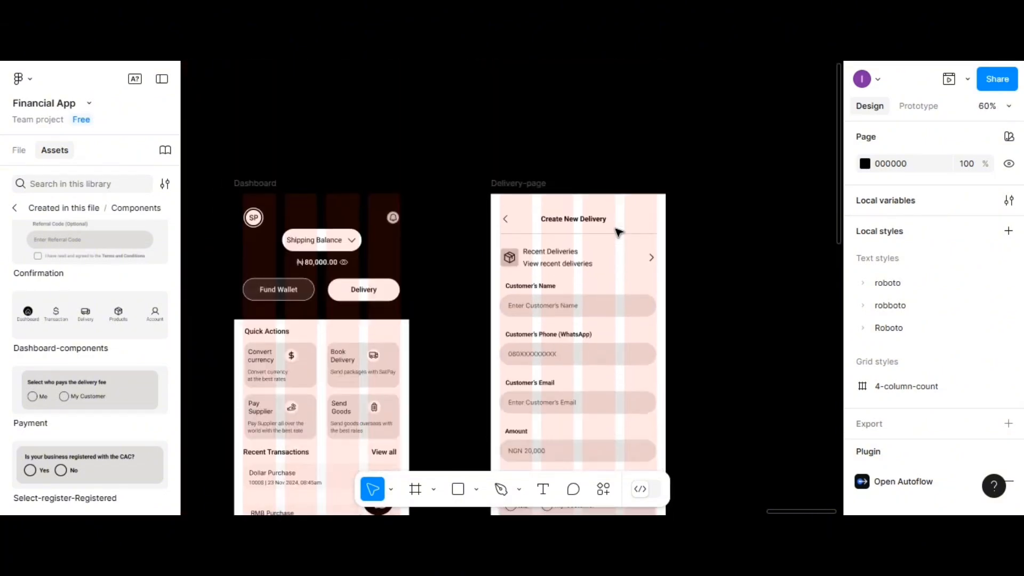
{"action": "scroll", "coordinate": [618, 232], "scroll_direction": "down", "scroll_amount": 2}
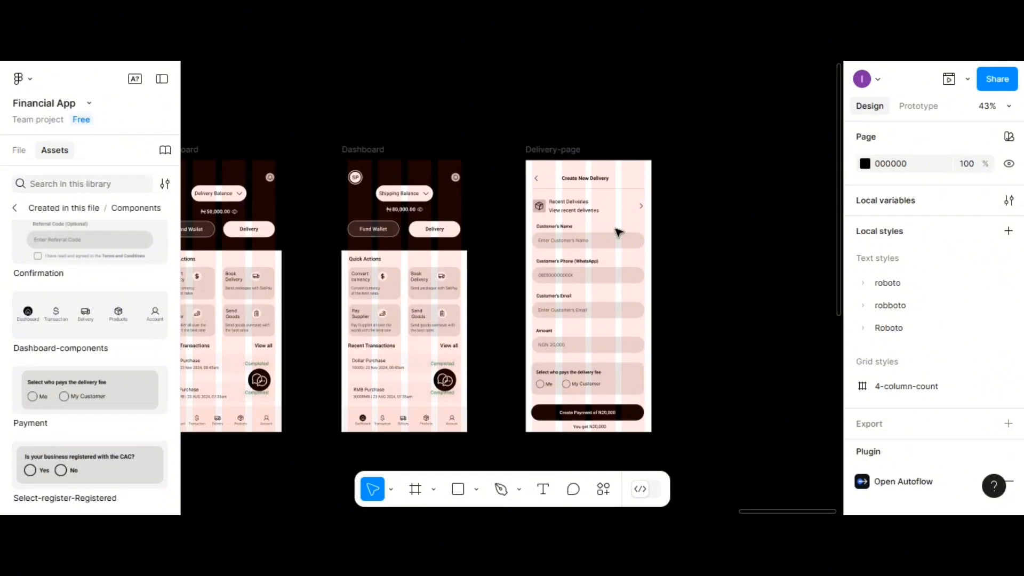
{"action": "scroll", "coordinate": [617, 232], "scroll_direction": "up", "scroll_amount": 3}
{"action": "scroll", "coordinate": [617, 232], "scroll_direction": "down", "scroll_amount": 3}
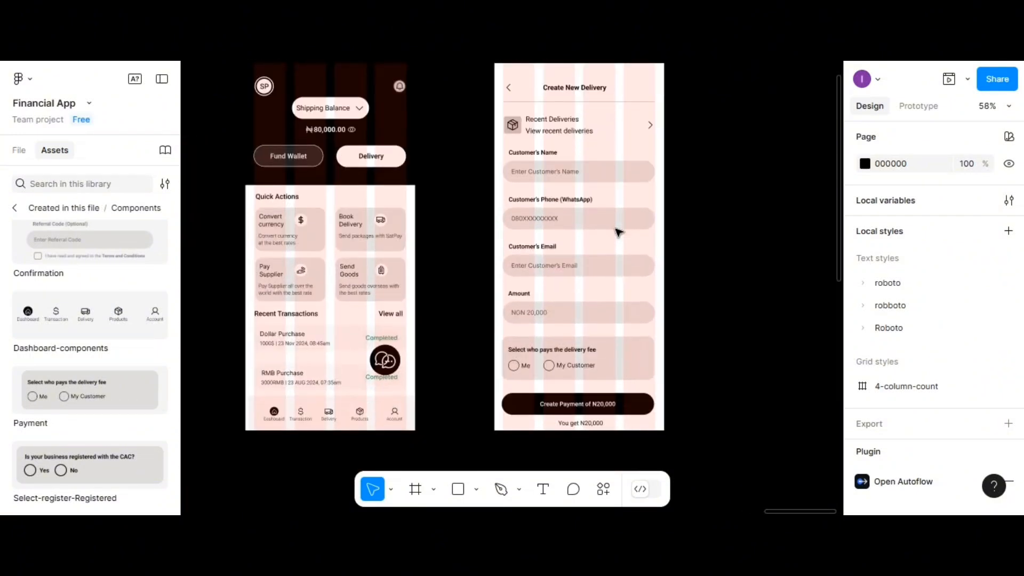
{"action": "scroll", "coordinate": [618, 232], "scroll_direction": "up", "scroll_amount": 1}
{"action": "scroll", "coordinate": [617, 232], "scroll_direction": "left", "scroll_amount": 6}
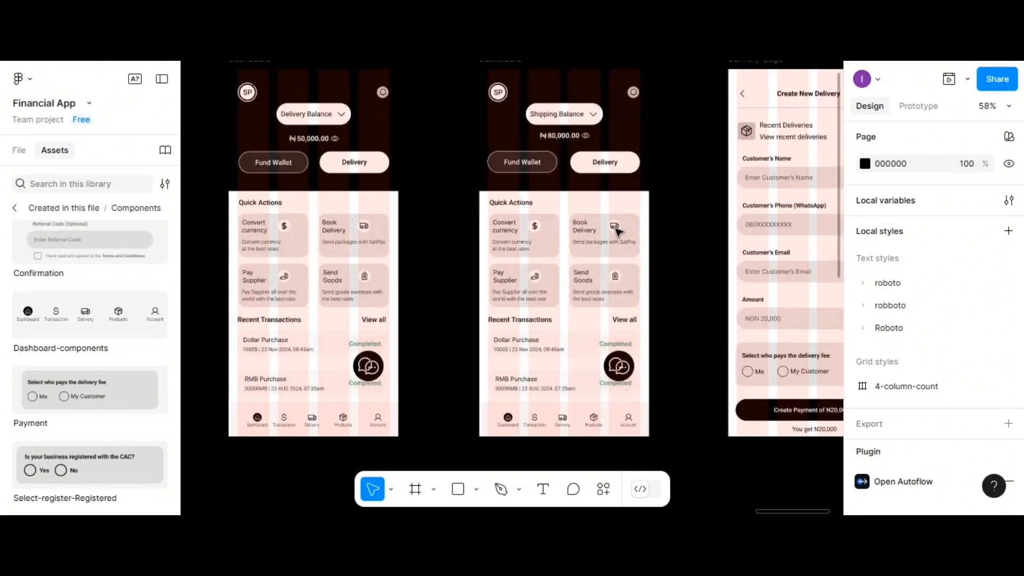
{"action": "scroll", "coordinate": [618, 232], "scroll_direction": "left", "scroll_amount": 5}
{"action": "scroll", "coordinate": [618, 232], "scroll_direction": "down", "scroll_amount": 2}
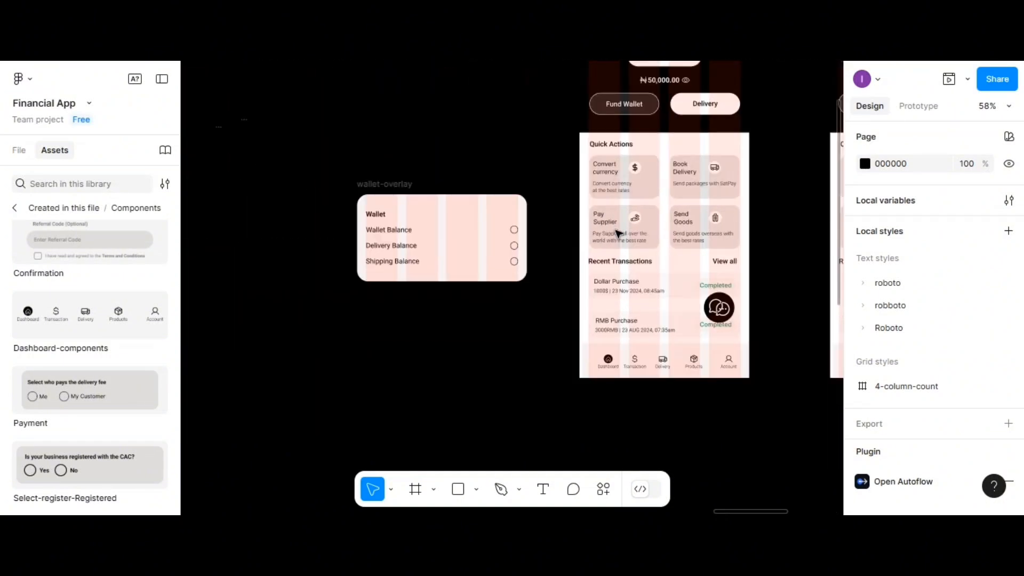
{"action": "scroll", "coordinate": [618, 234], "scroll_direction": "up", "scroll_amount": 1}
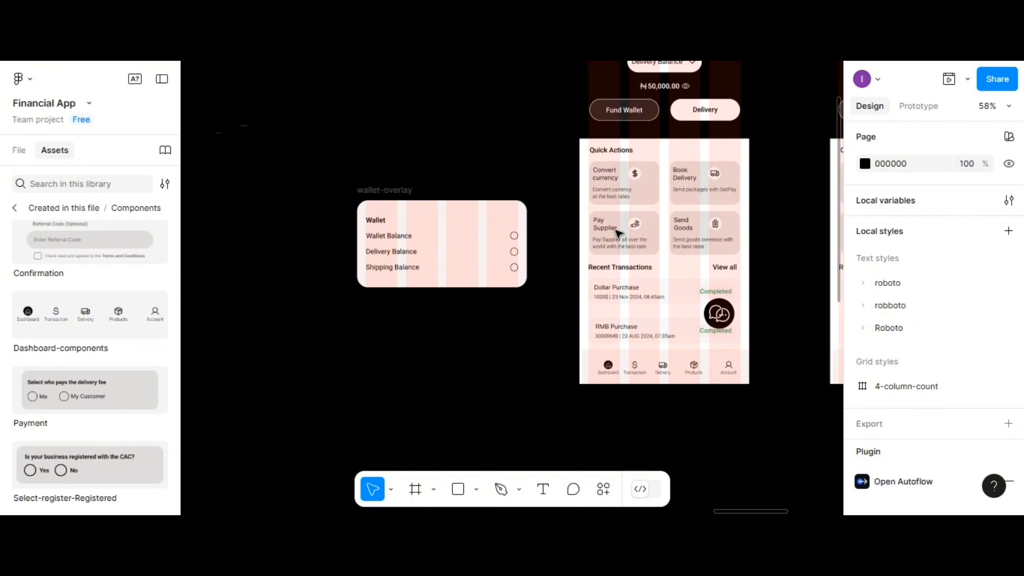
Step: Duplicate the Dashboard frame showing the Delivery Balance and place the copy beside the Delivery-page frame, on the side away from the dashboards
{"action": "scroll", "coordinate": [603, 231], "scroll_direction": "right", "scroll_amount": 5}
{"action": "scroll", "coordinate": [487, 210], "scroll_direction": "up", "scroll_amount": 2}
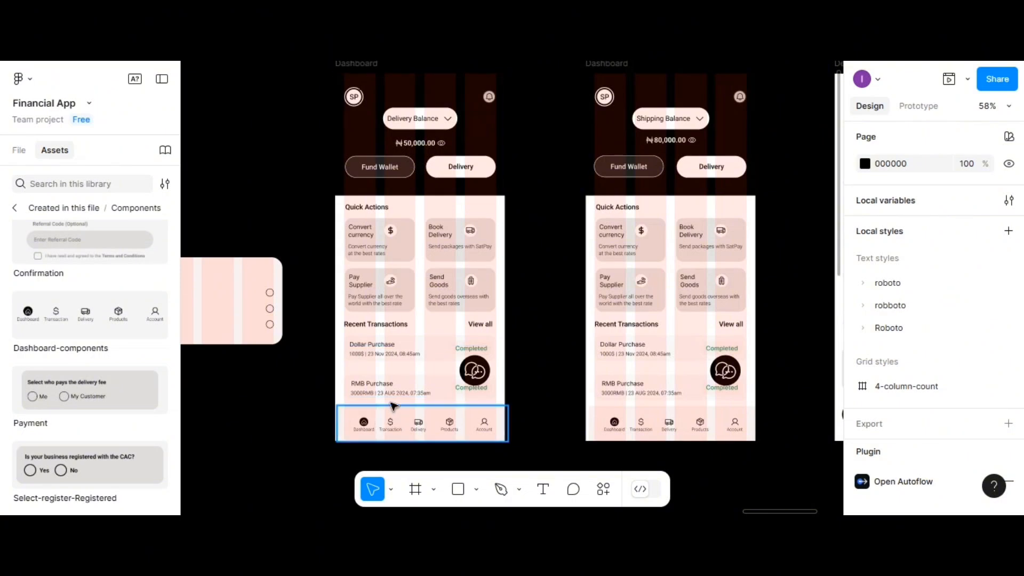
{"action": "scroll", "coordinate": [373, 379], "scroll_direction": "up", "scroll_amount": 1}
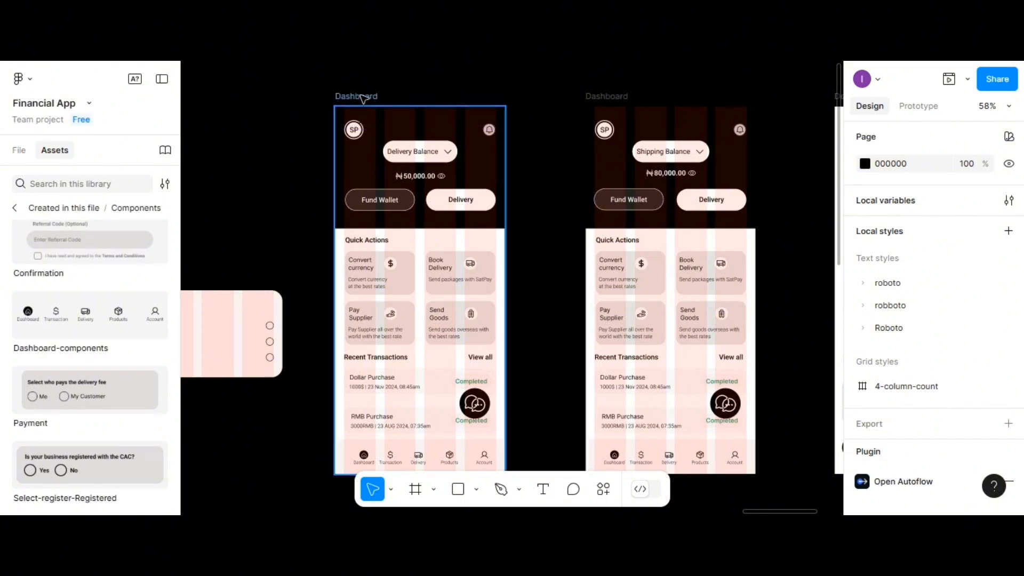
{"action": "left_click", "coordinate": [363, 99]}
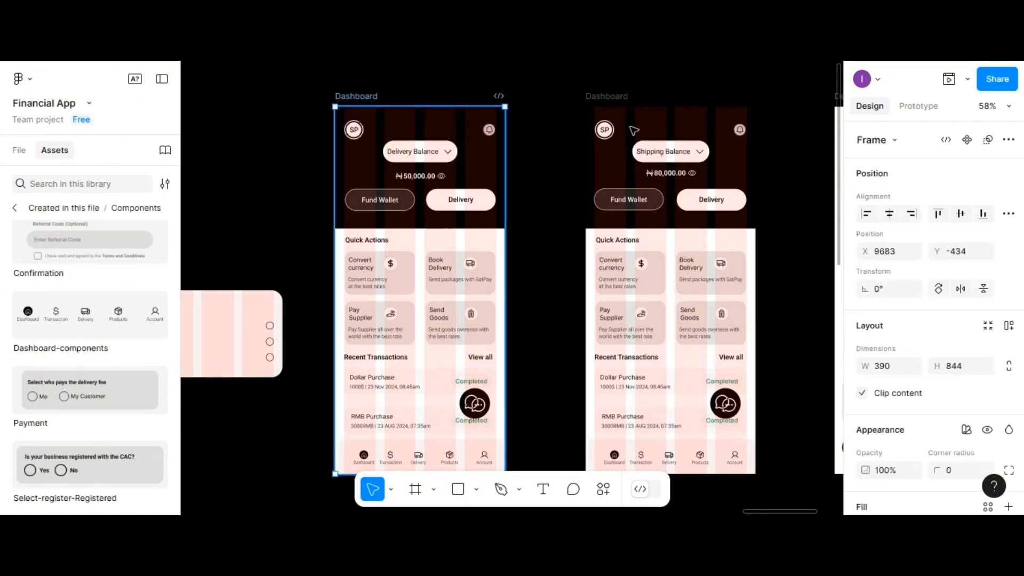
{"action": "left_click_drag", "start_coordinate": [630, 127], "coordinate": [811, 125]}
{"action": "scroll", "coordinate": [810, 126], "scroll_direction": "right", "scroll_amount": 10}
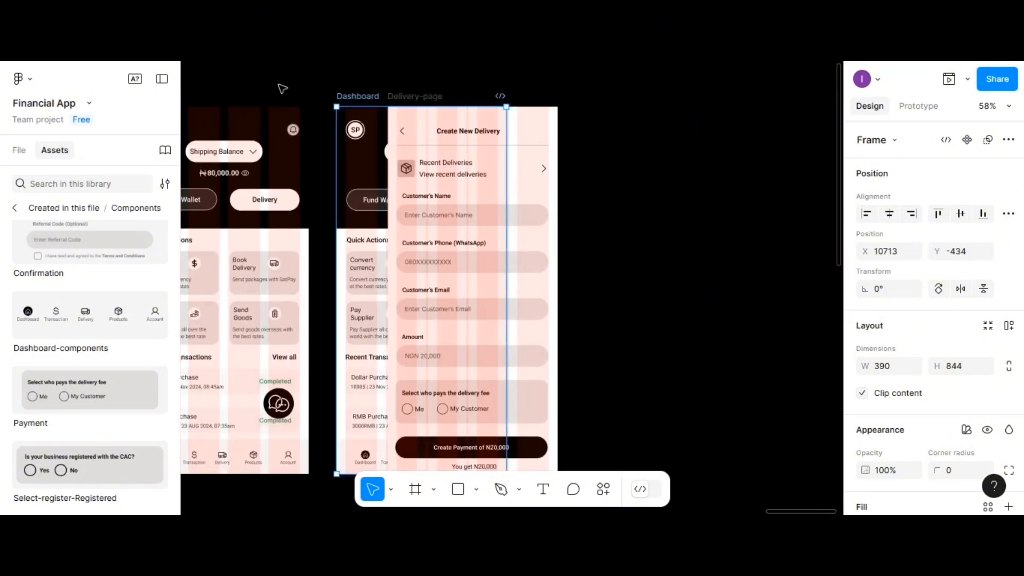
{"action": "left_click_drag", "start_coordinate": [352, 96], "coordinate": [607, 104]}
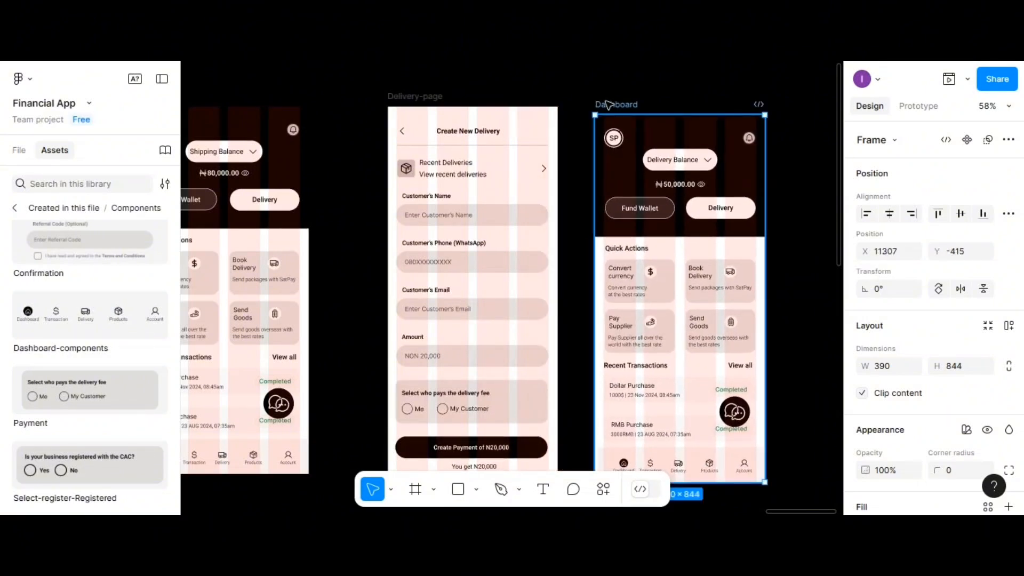
Step: Delete the dashboard content from the duplicated frame, keeping only the status bar, chat icon and bottom navigation bar
{"action": "scroll", "coordinate": [608, 104], "scroll_direction": "down", "scroll_amount": 1}
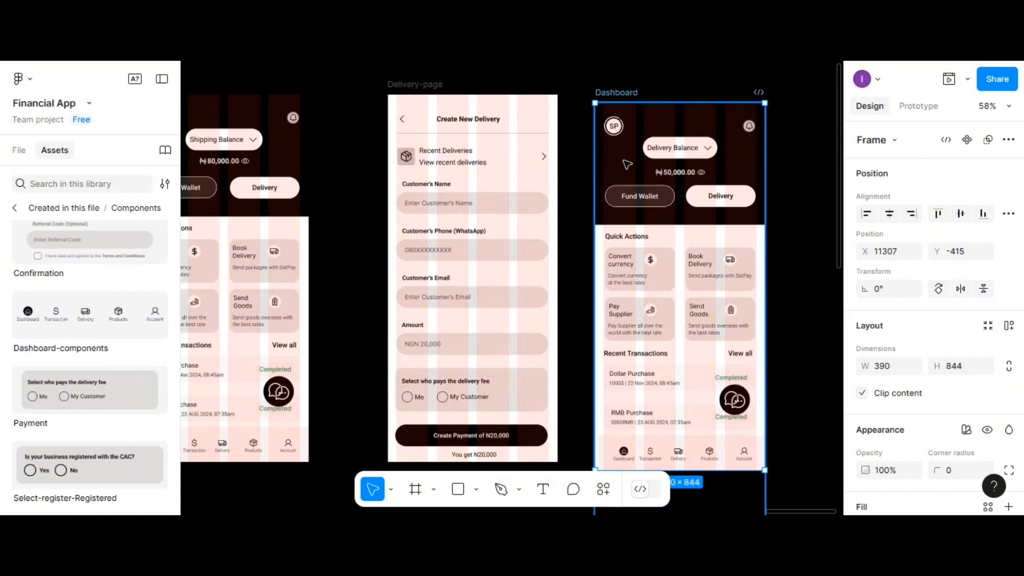
{"action": "left_click_drag", "start_coordinate": [627, 165], "coordinate": [689, 169]}
{"action": "key", "text": "Delete"}
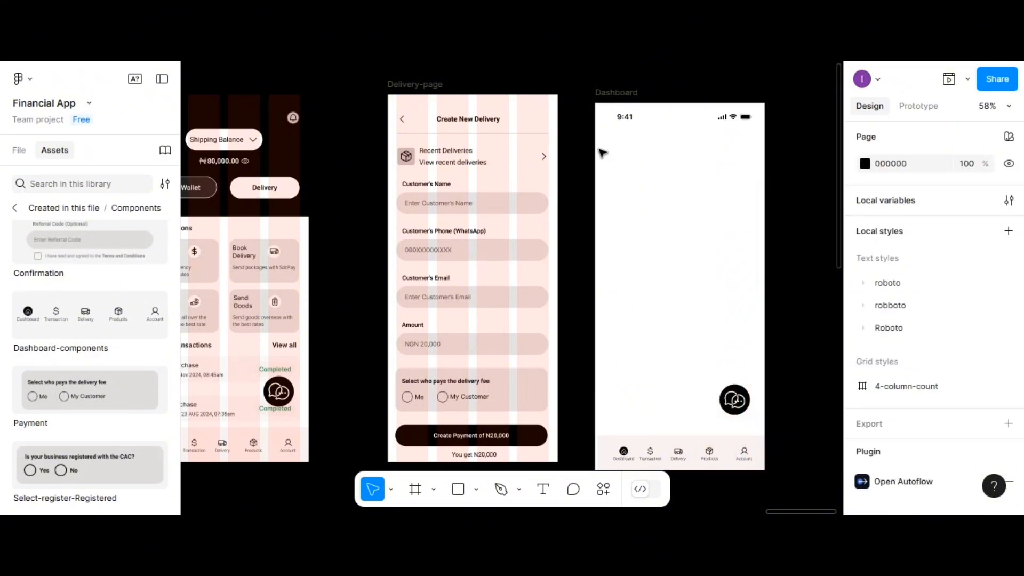
Step: Move the Create New Delivery frame into the emptied Dashboard copy and align it to the horizontal center and top
{"action": "left_click_drag", "start_coordinate": [538, 121], "coordinate": [627, 145]}
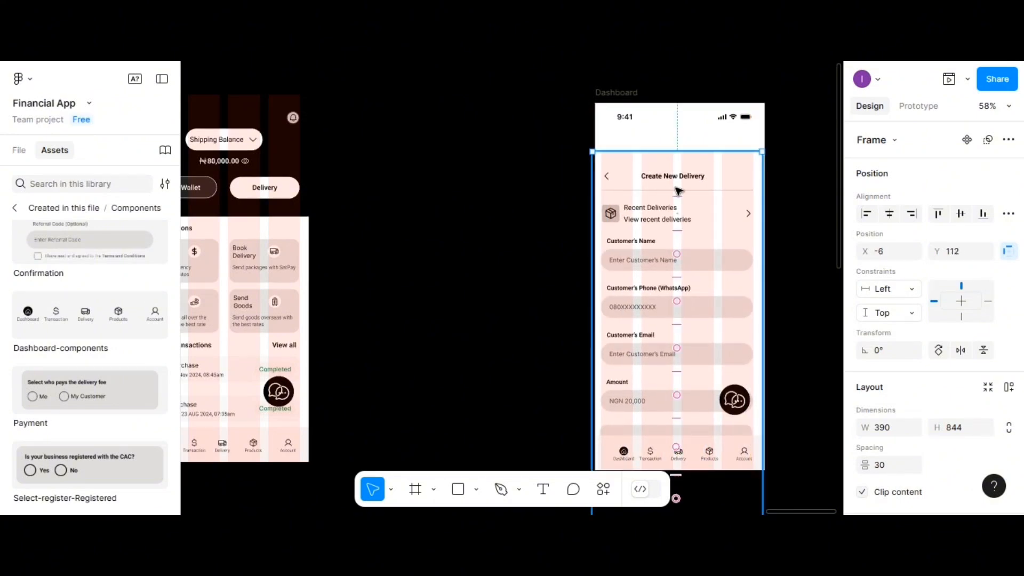
{"action": "left_click", "coordinate": [889, 214]}
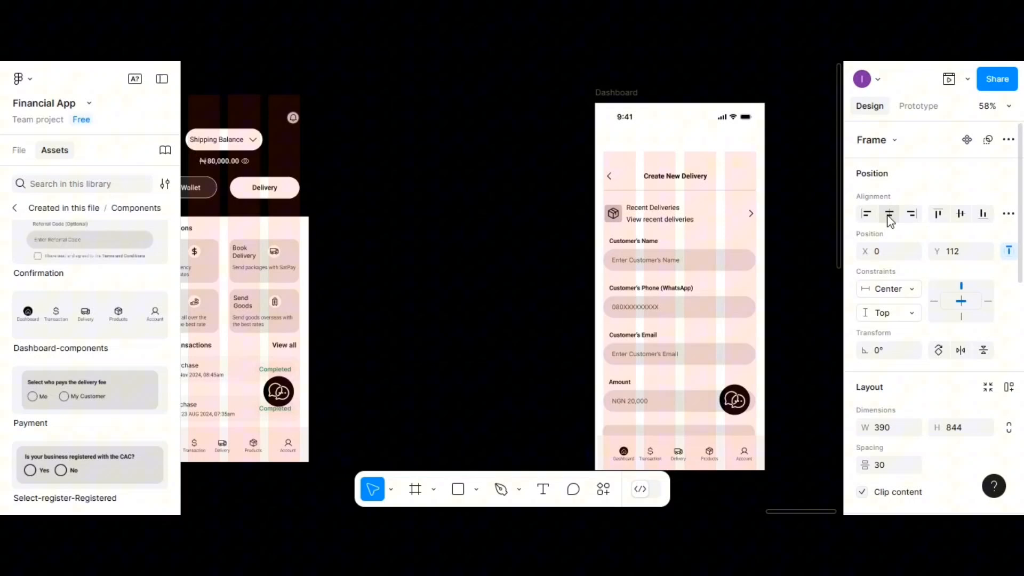
{"action": "left_click", "coordinate": [938, 213]}
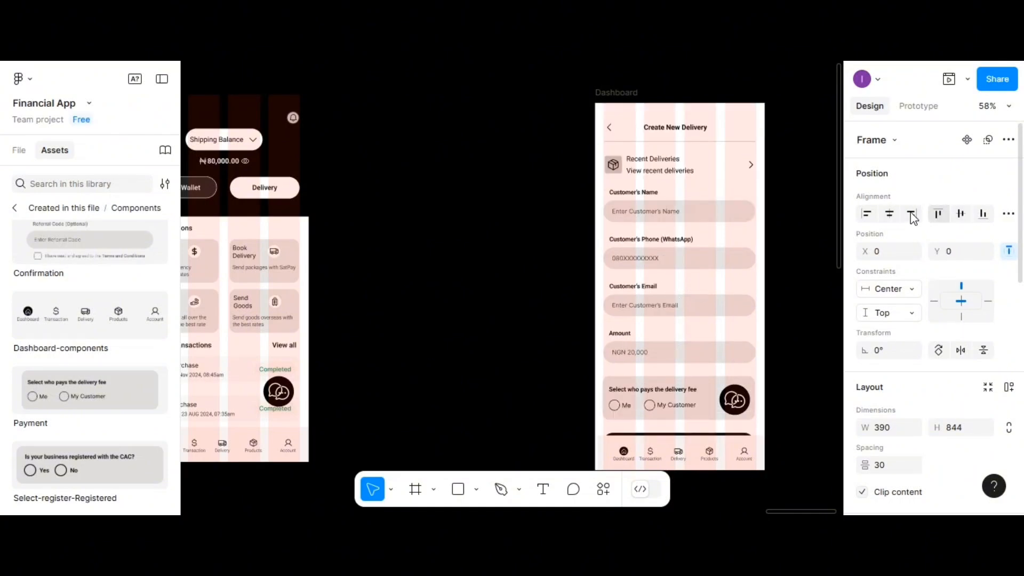
Step: Send the nested Create New Delivery frame to the back, behind the status bar, chat icon and navigation bar
{"action": "right_click", "coordinate": [703, 195]}
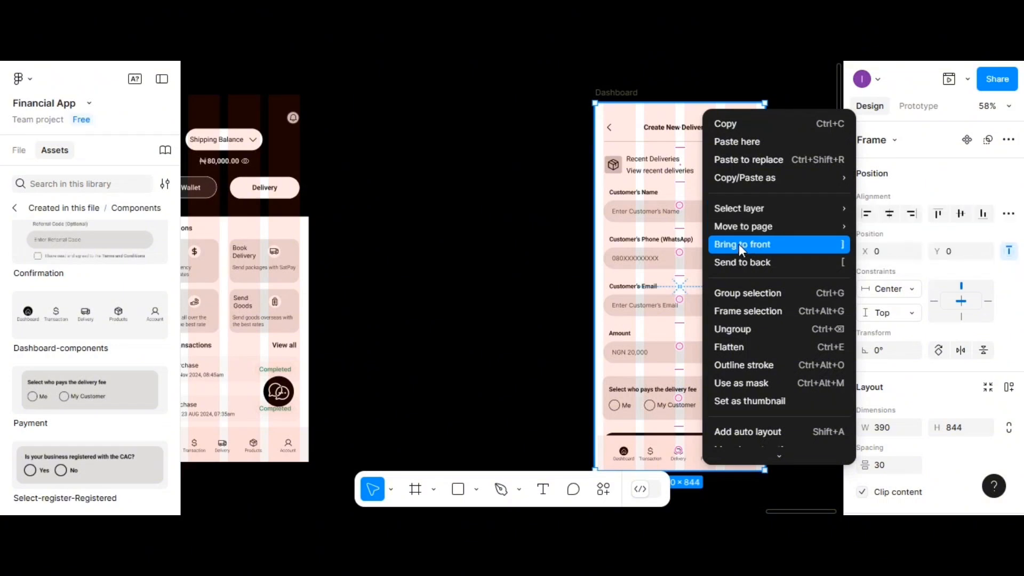
{"action": "left_click", "coordinate": [741, 262]}
{"action": "scroll", "coordinate": [673, 309], "scroll_direction": "down", "scroll_amount": 1}
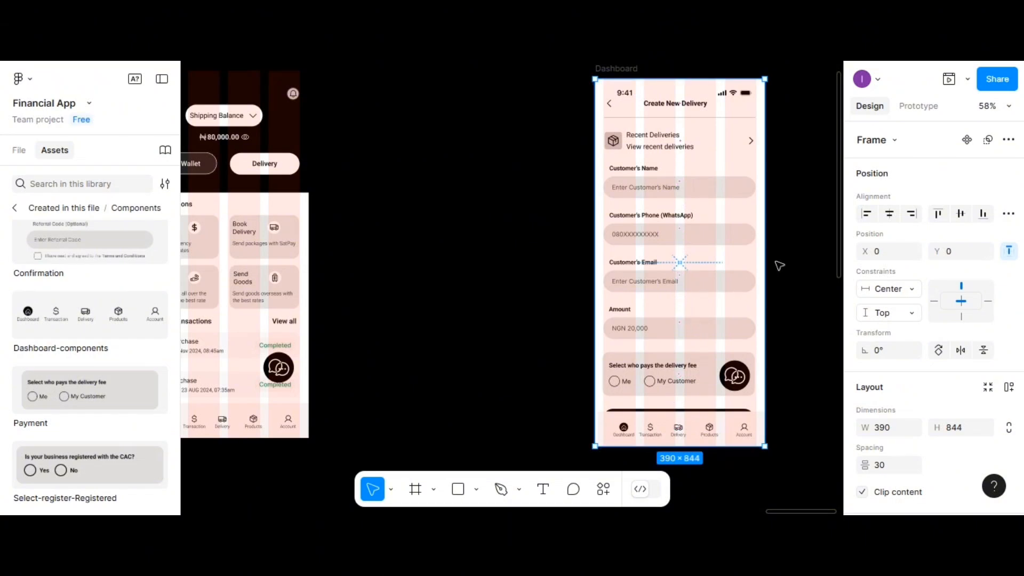
Step: Move the combined frame closer to the Shipping Balance dashboard and rename it "Delivery-page"
{"action": "left_click_drag", "start_coordinate": [617, 74], "coordinate": [461, 80]}
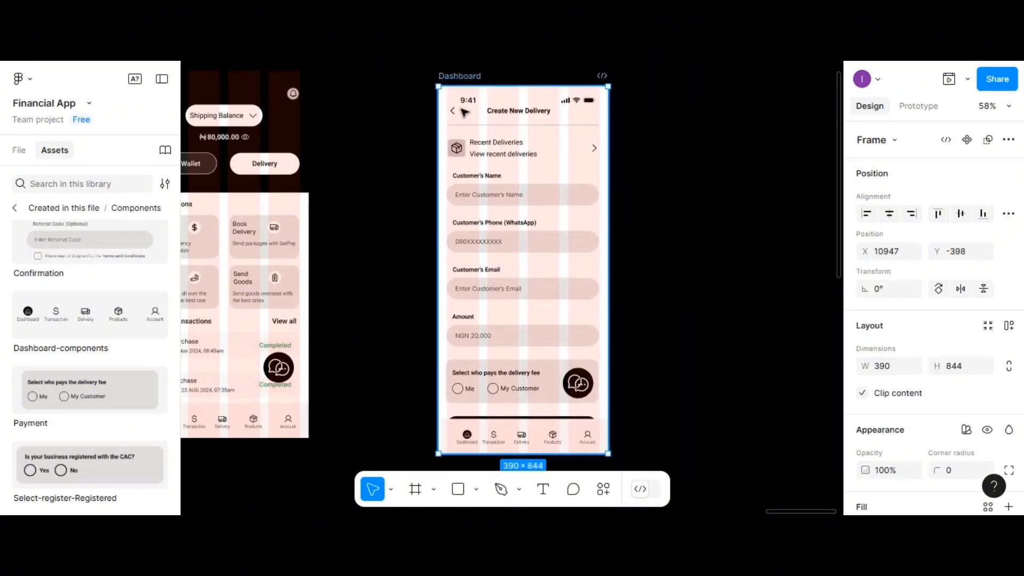
{"action": "scroll", "coordinate": [464, 91], "scroll_direction": "up", "scroll_amount": 1}
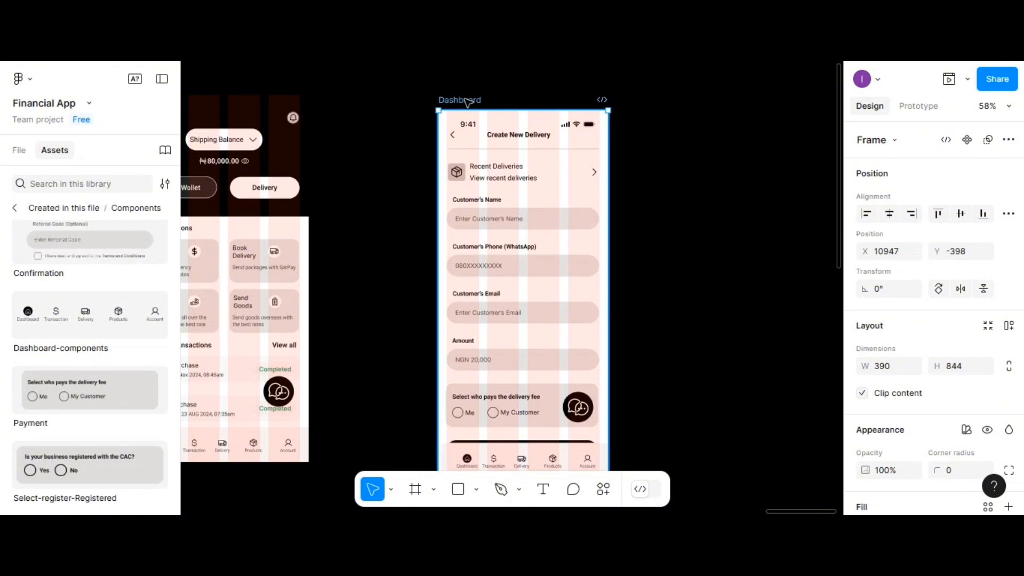
{"action": "double_click", "coordinate": [466, 100]}
{"action": "type", "text": "Delivery-page"}
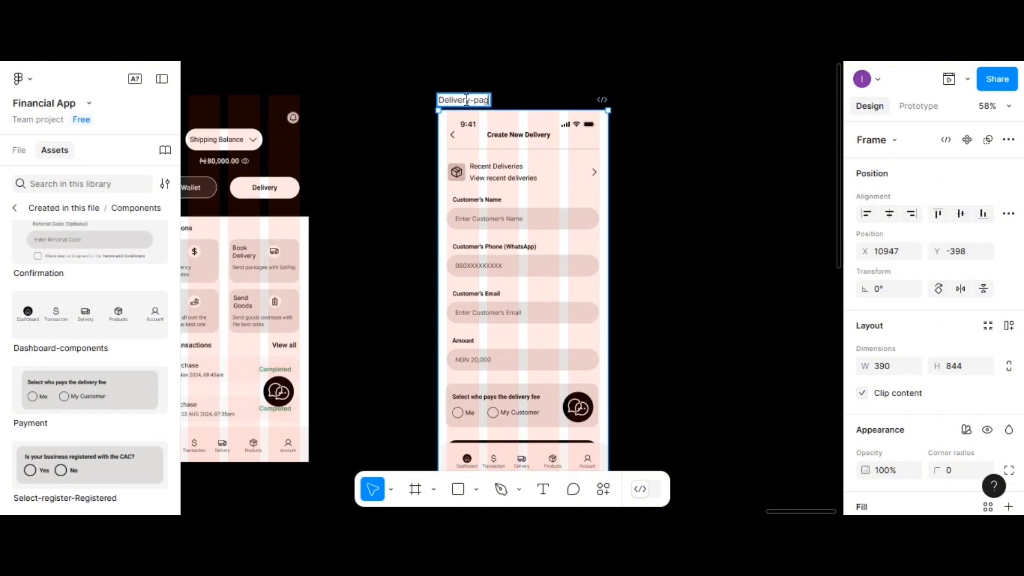
{"action": "left_click", "coordinate": [658, 166]}
{"action": "left_click", "coordinate": [482, 101]}
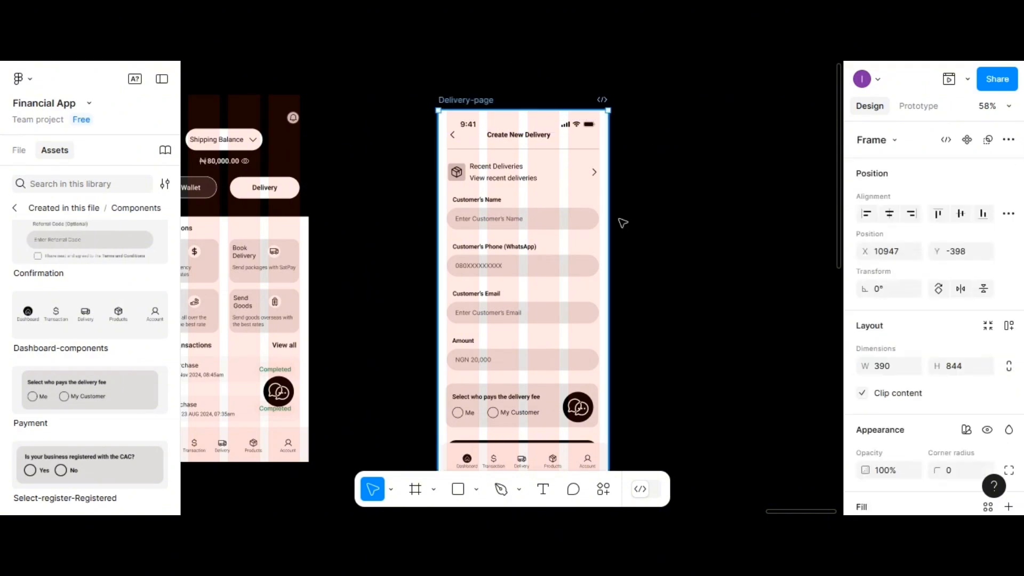
Step: Preview the Delivery-page frame and test the Me and My Customer options for who pays the delivery fee
{"action": "left_click", "coordinate": [949, 80]}
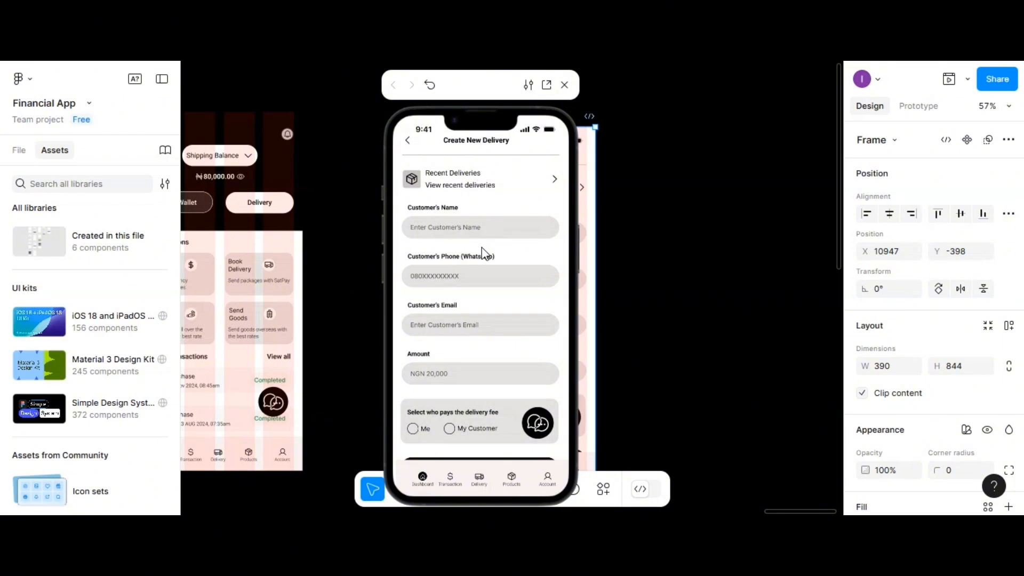
{"action": "left_click", "coordinate": [451, 430]}
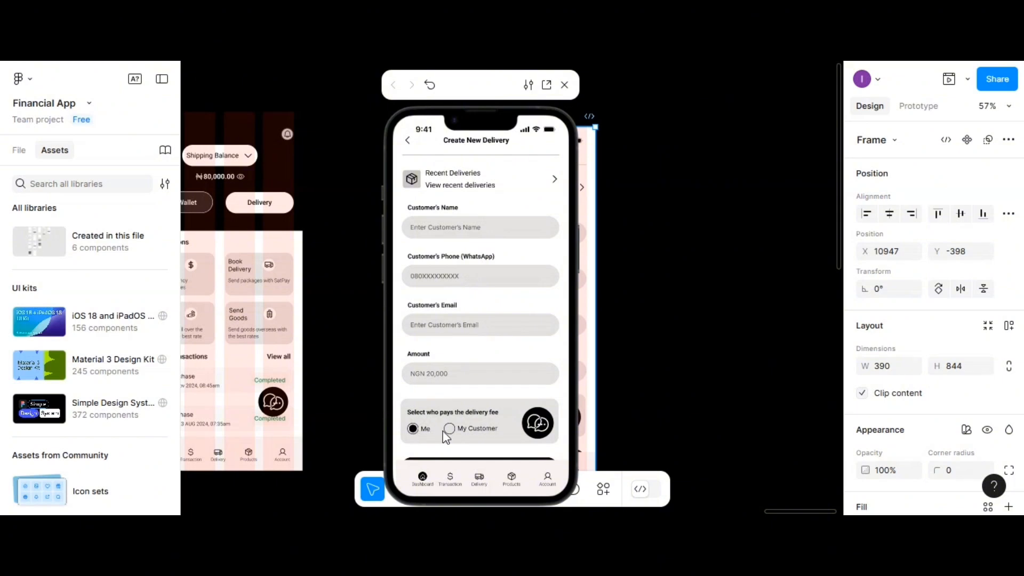
{"action": "left_click", "coordinate": [449, 429]}
{"action": "left_click", "coordinate": [414, 429]}
{"action": "left_click", "coordinate": [567, 84]}
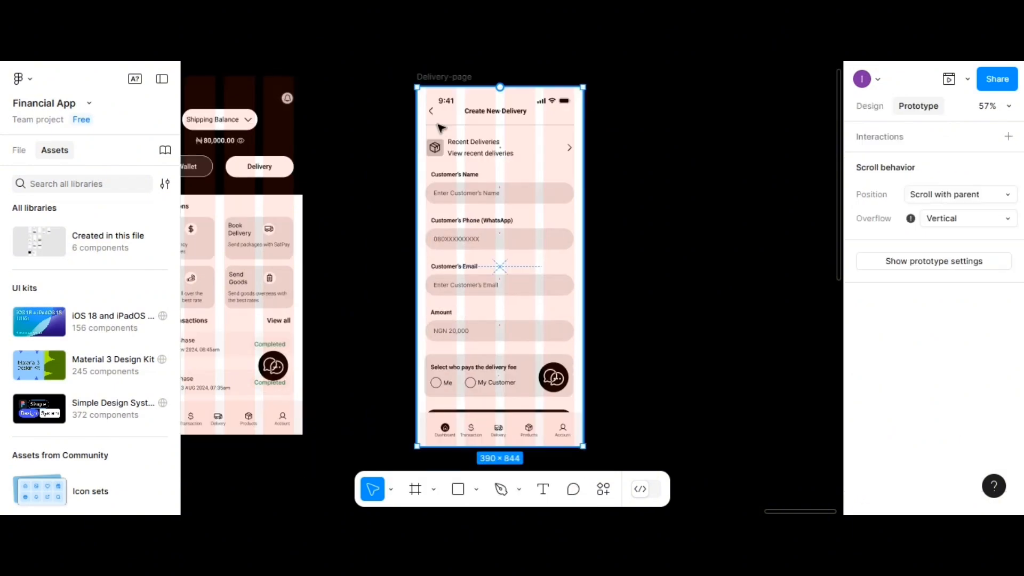
Step: Move the nested Create New Delivery form frame out of its parent frame and set its height to 1200
{"action": "left_click_drag", "start_coordinate": [437, 125], "coordinate": [643, 140]}
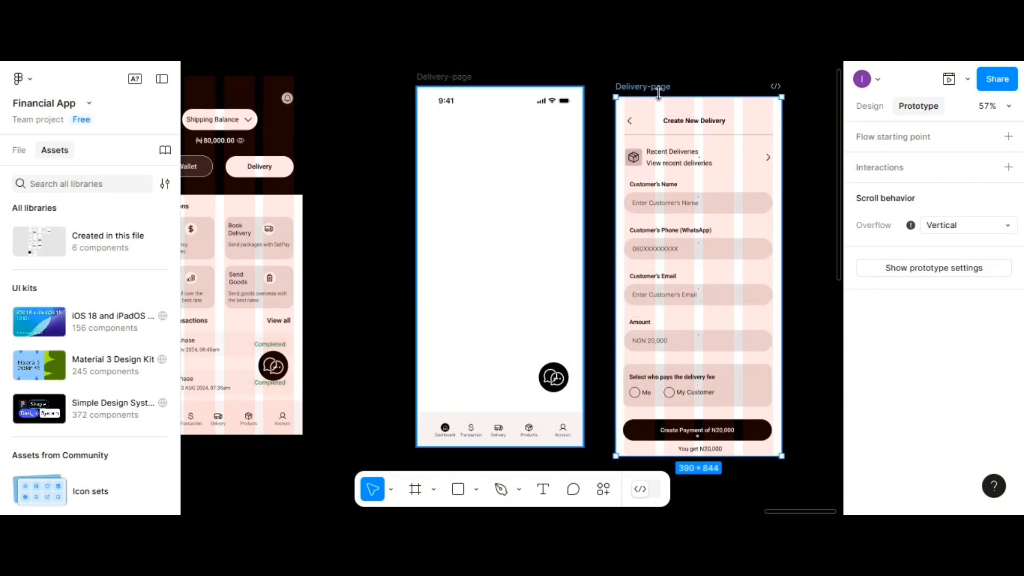
{"action": "left_click", "coordinate": [867, 107]}
{"action": "scroll", "coordinate": [916, 330], "scroll_direction": "down", "scroll_amount": 1}
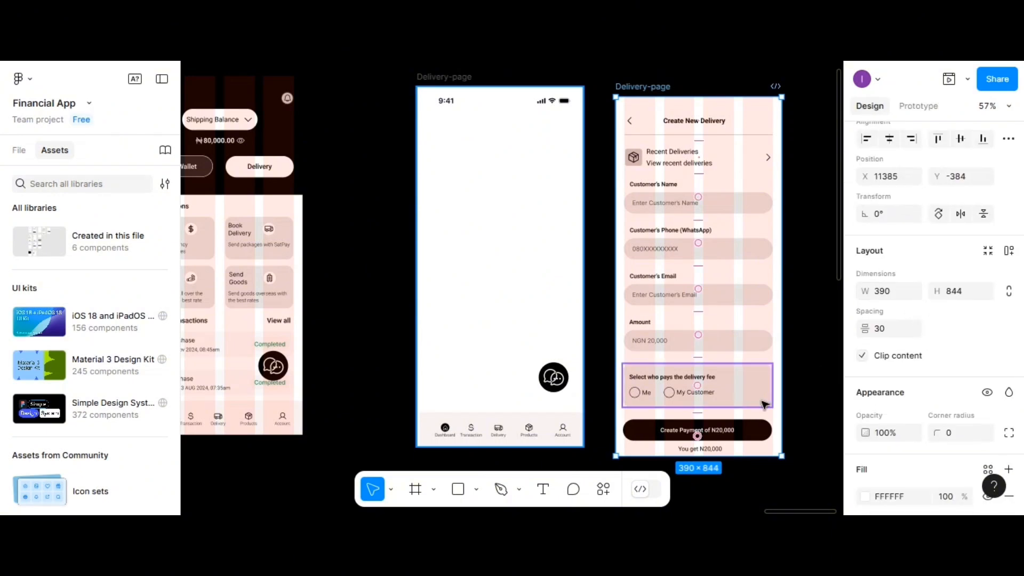
{"action": "left_click", "coordinate": [964, 299]}
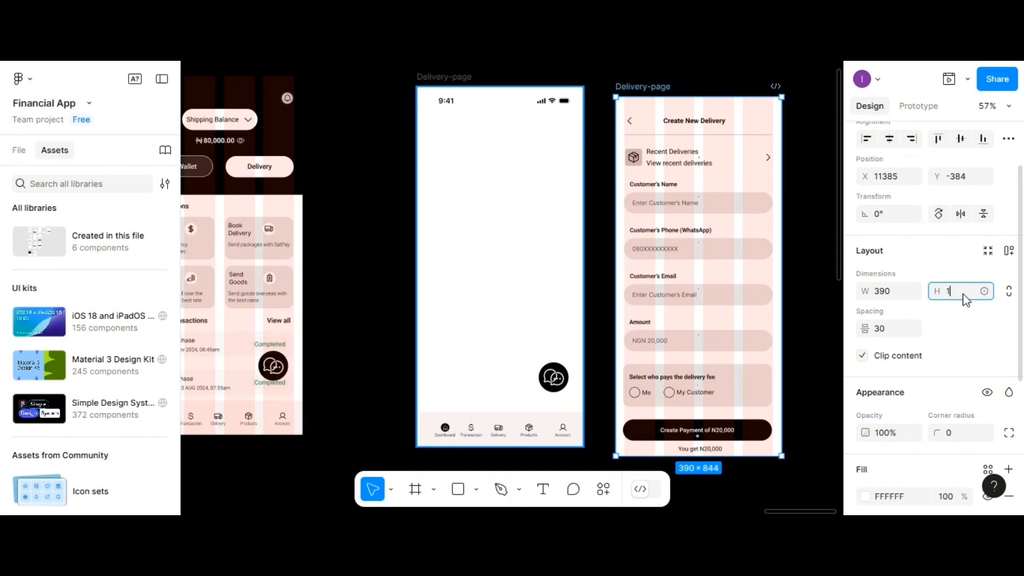
{"action": "type", "text": "1200"}
{"action": "key", "text": "Return"}
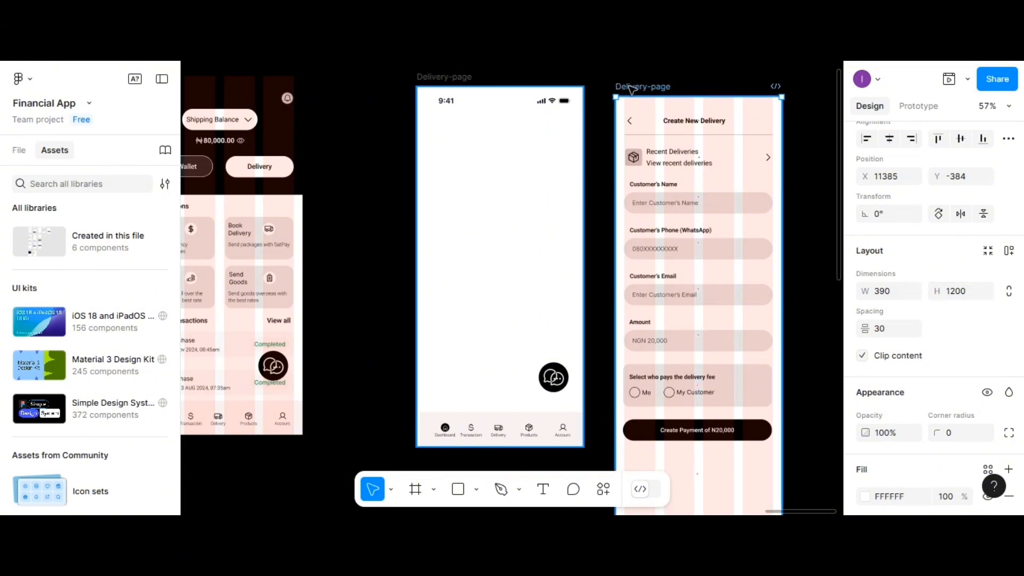
Step: Place the form frame back inside the Delivery-page frame, aligned to the top and horizontal center, and send it to the back
{"action": "left_click_drag", "start_coordinate": [638, 88], "coordinate": [444, 92]}
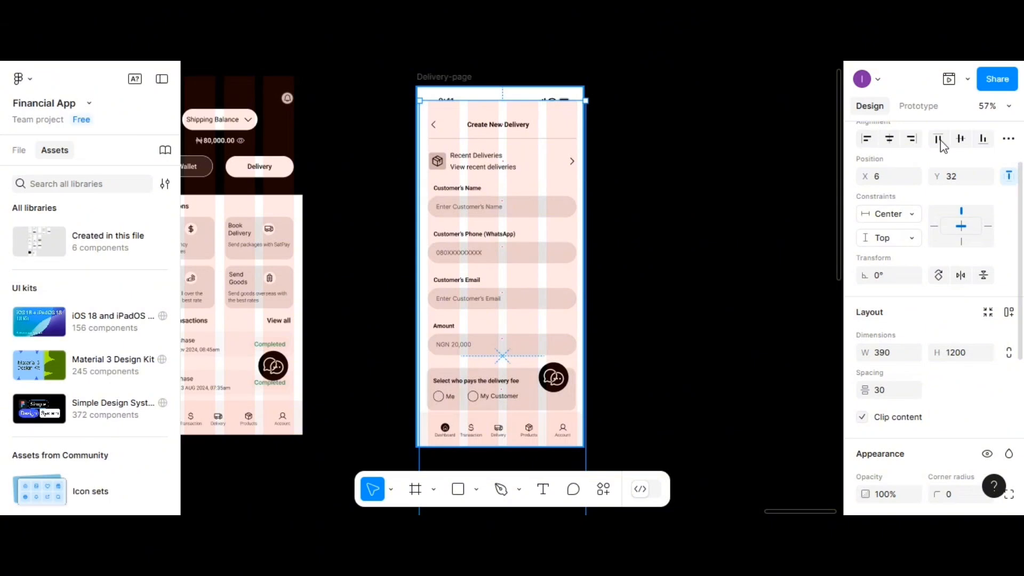
{"action": "left_click", "coordinate": [961, 139]}
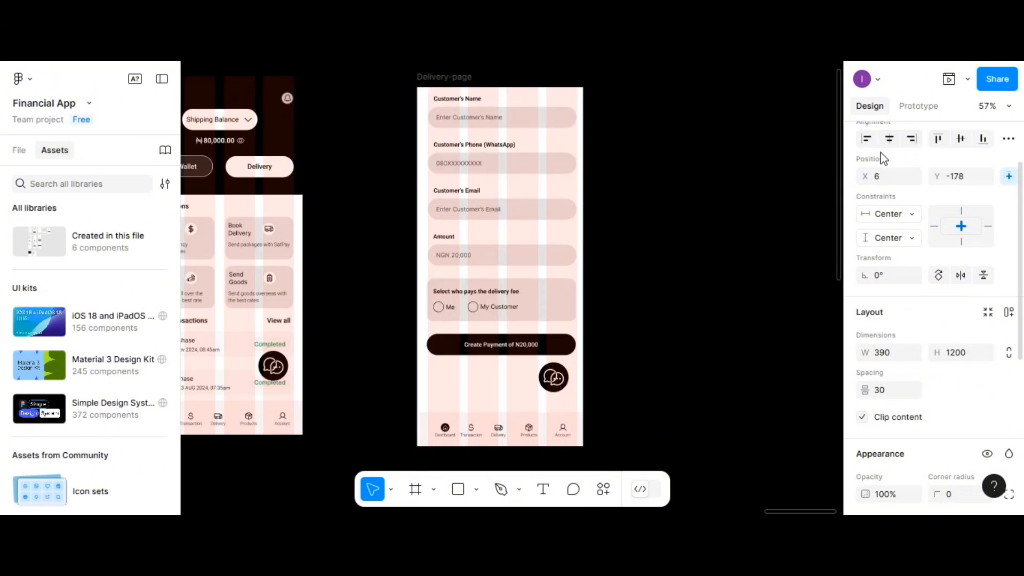
{"action": "left_click", "coordinate": [937, 140]}
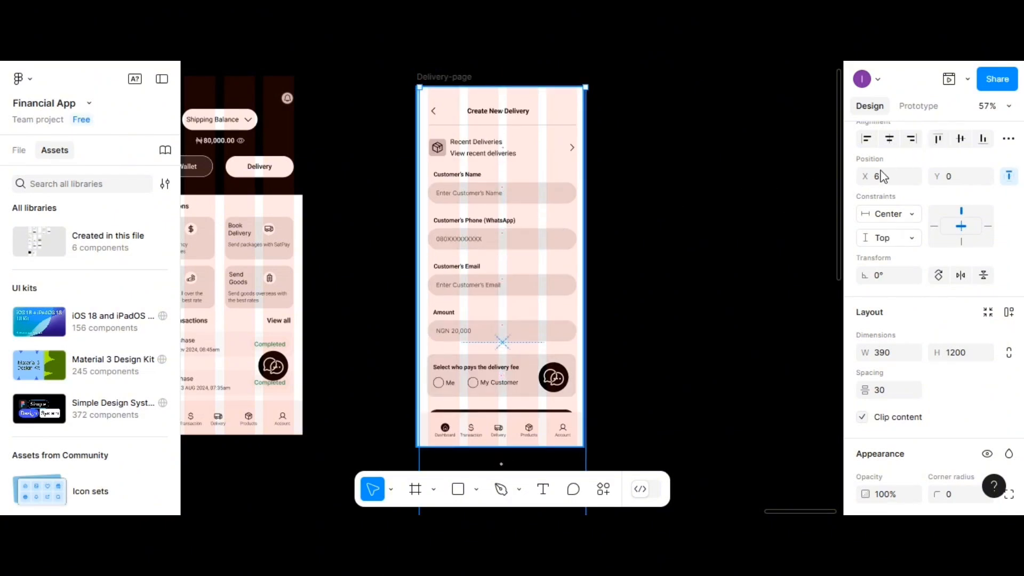
{"action": "left_click", "coordinate": [889, 139]}
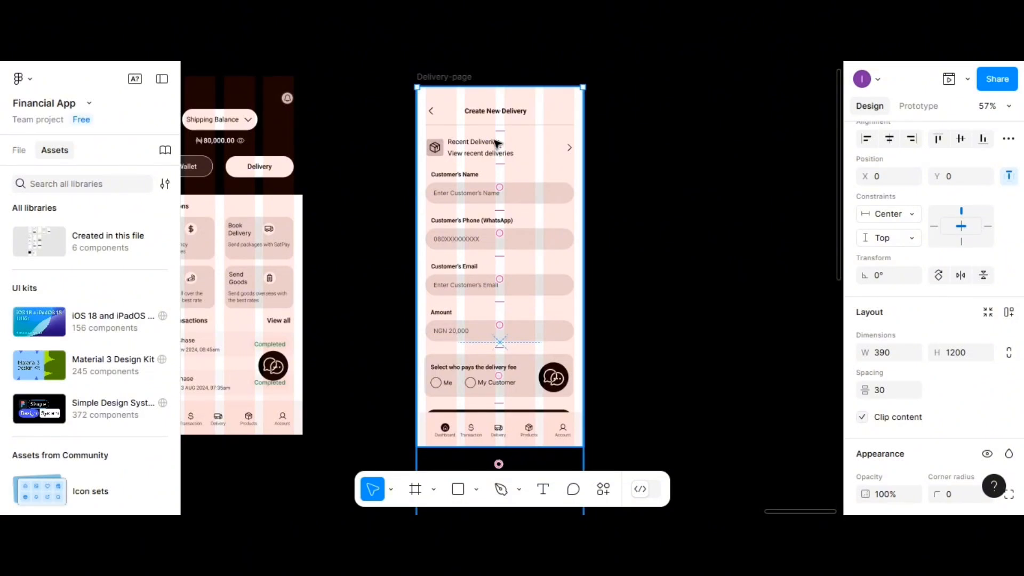
{"action": "right_click", "coordinate": [536, 170]}
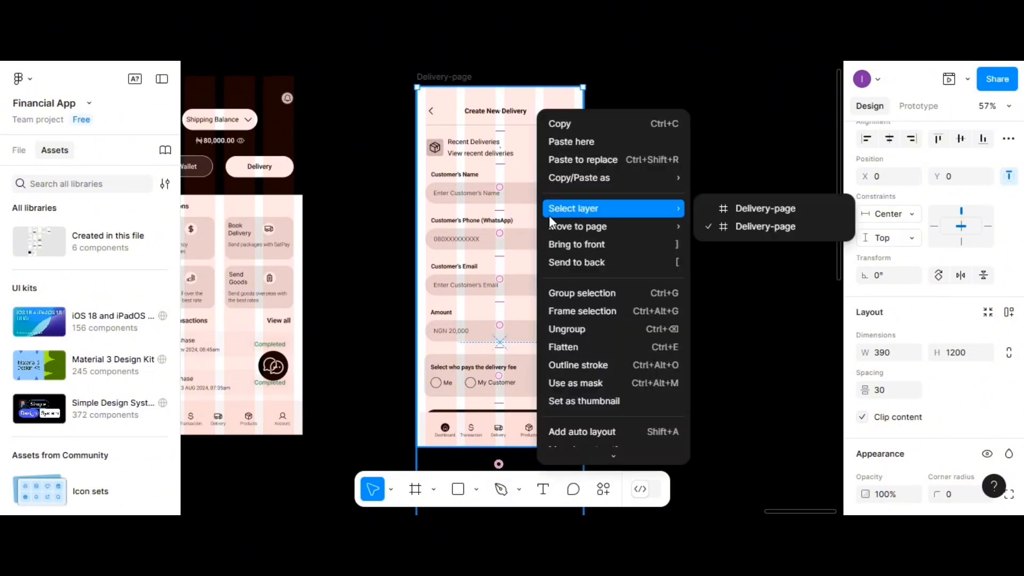
{"action": "left_click", "coordinate": [571, 258]}
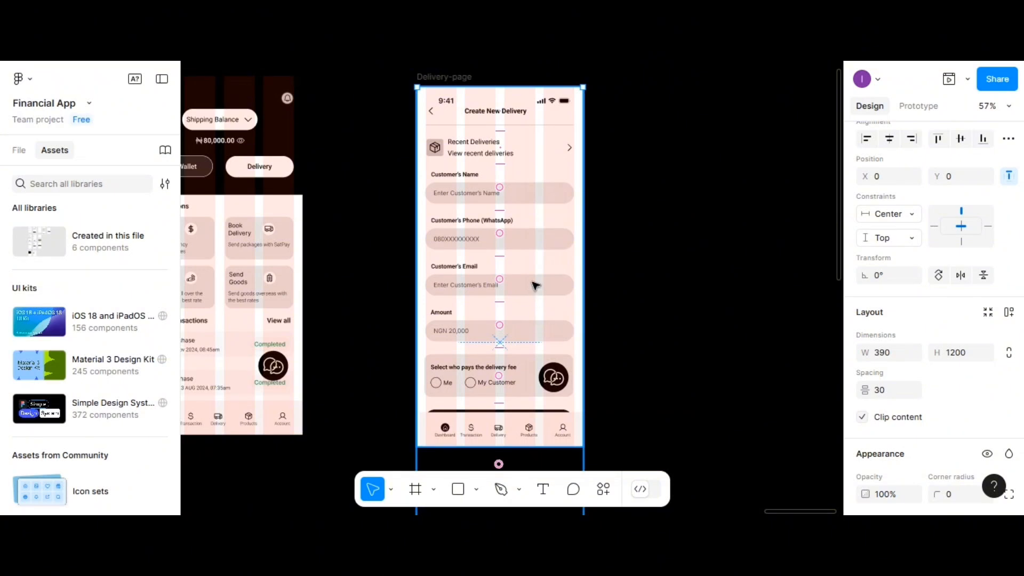
Step: Preview the Delivery-page frame and check how the form scrolls behind the status bar, chat icon and navigation bar
{"action": "left_click", "coordinate": [452, 78]}
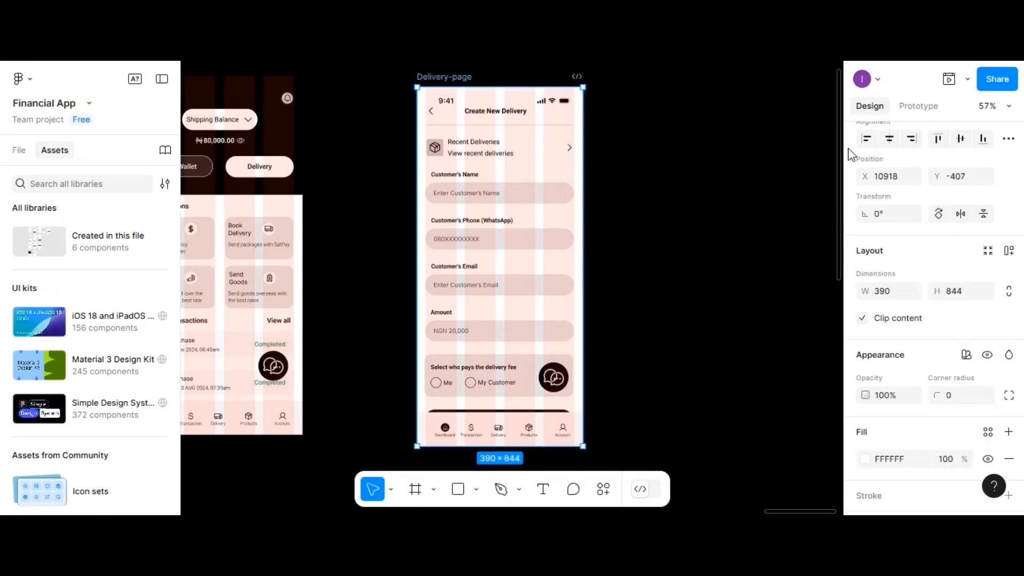
{"action": "left_click", "coordinate": [949, 79]}
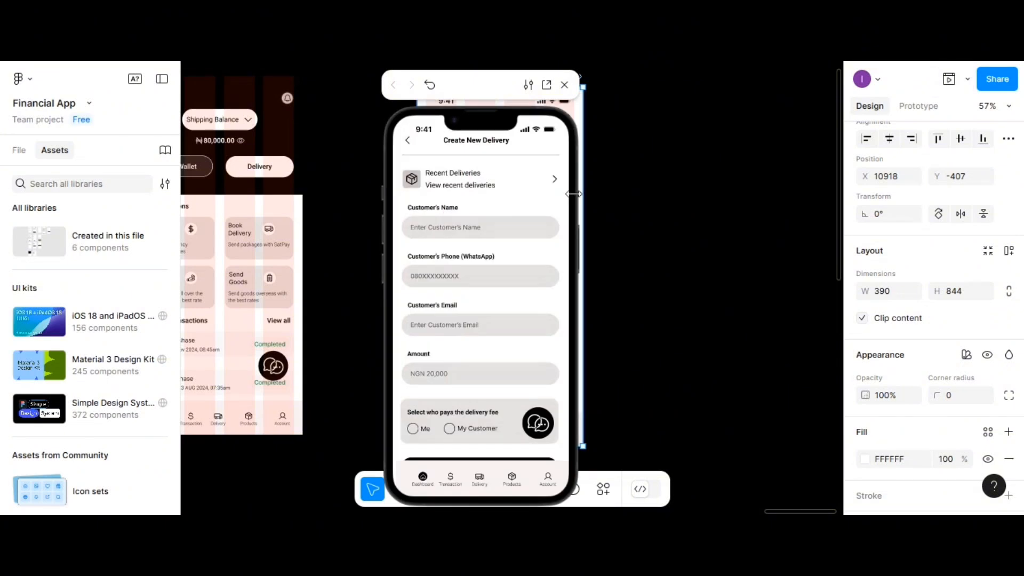
{"action": "left_click", "coordinate": [492, 217]}
{"action": "scroll", "coordinate": [493, 216], "scroll_direction": "down", "scroll_amount": 3}
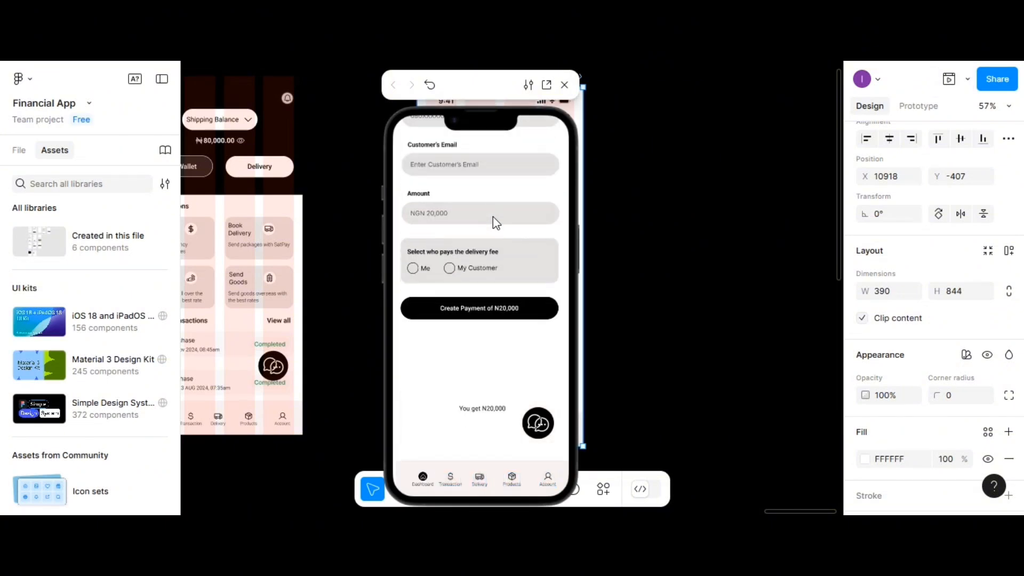
{"action": "scroll", "coordinate": [492, 217], "scroll_direction": "up", "scroll_amount": 3}
{"action": "scroll", "coordinate": [493, 217], "scroll_direction": "down", "scroll_amount": 3}
{"action": "scroll", "coordinate": [493, 217], "scroll_direction": "up", "scroll_amount": 3}
{"action": "scroll", "coordinate": [492, 216], "scroll_direction": "down", "scroll_amount": 3}
{"action": "scroll", "coordinate": [493, 216], "scroll_direction": "up", "scroll_amount": 3}
{"action": "scroll", "coordinate": [492, 216], "scroll_direction": "down", "scroll_amount": 3}
{"action": "scroll", "coordinate": [493, 216], "scroll_direction": "up", "scroll_amount": 3}
{"action": "scroll", "coordinate": [493, 216], "scroll_direction": "down", "scroll_amount": 3}
{"action": "scroll", "coordinate": [492, 216], "scroll_direction": "up", "scroll_amount": 3}
{"action": "scroll", "coordinate": [492, 216], "scroll_direction": "down", "scroll_amount": 3}
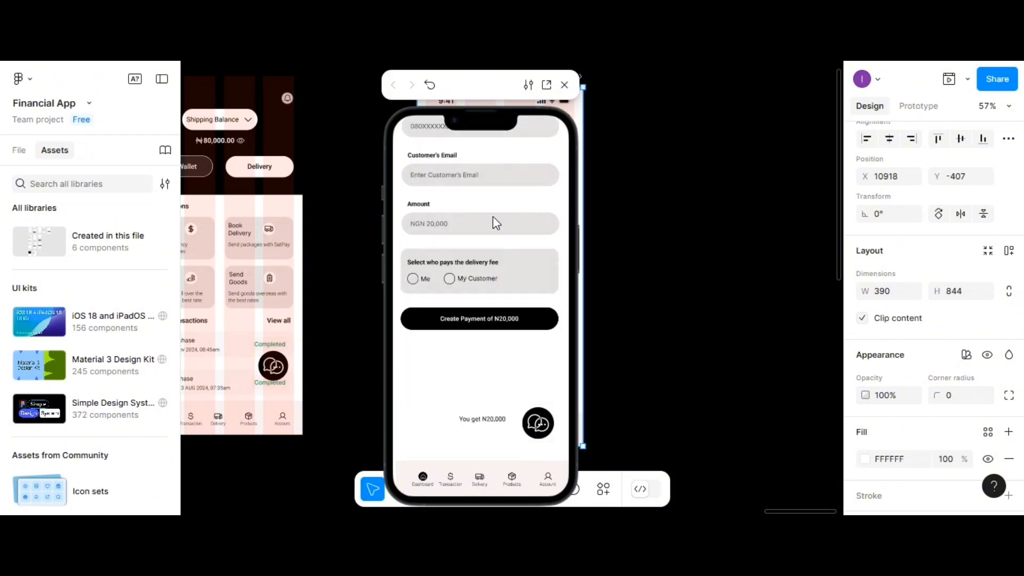
{"action": "scroll", "coordinate": [493, 216], "scroll_direction": "up", "scroll_amount": 3}
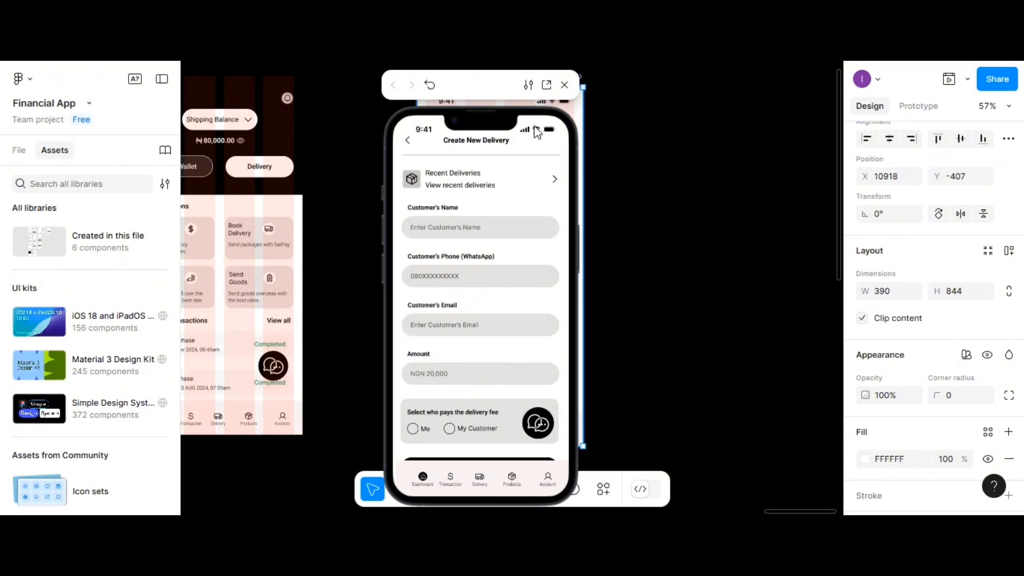
{"action": "scroll", "coordinate": [480, 256], "scroll_direction": "down", "scroll_amount": 5}
{"action": "scroll", "coordinate": [476, 258], "scroll_direction": "up", "scroll_amount": 5}
{"action": "scroll", "coordinate": [478, 309], "scroll_direction": "down", "scroll_amount": 5}
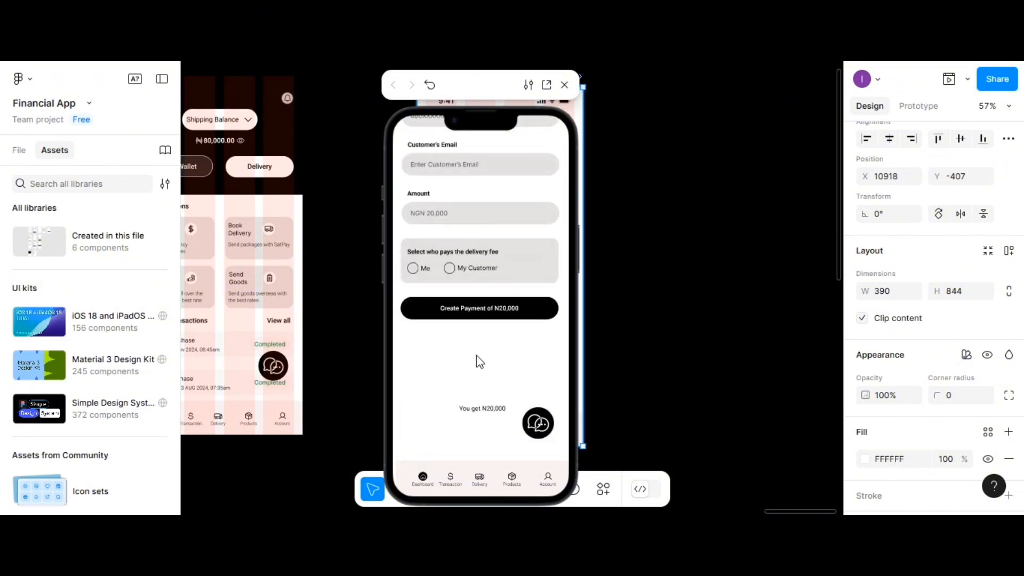
{"action": "left_click", "coordinate": [564, 85]}
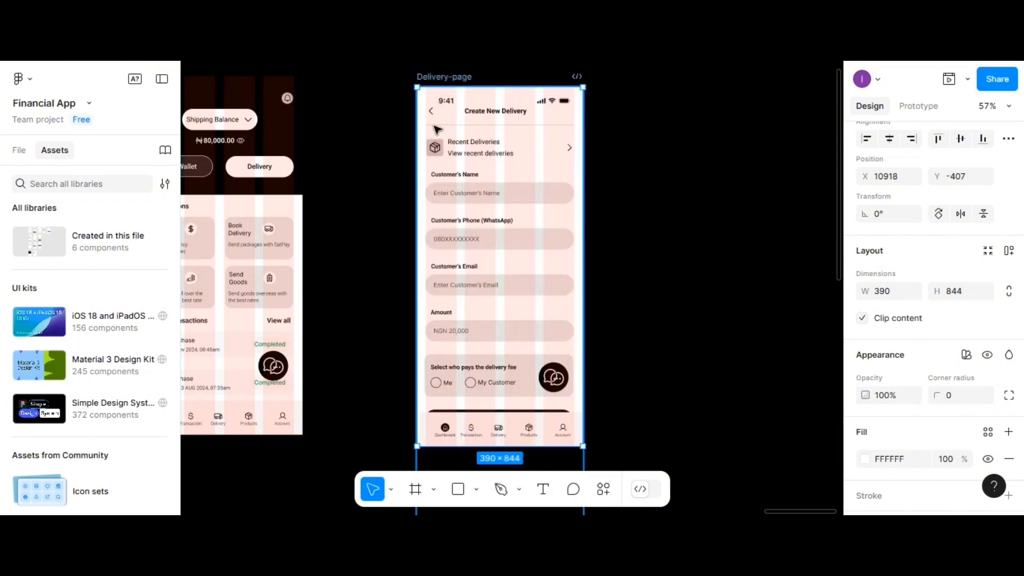
Step: Move the form frame out of its parent again and set the spacing between the Create Payment button and the "You get N20,000" text to 10
{"action": "left_click_drag", "start_coordinate": [432, 127], "coordinate": [660, 162]}
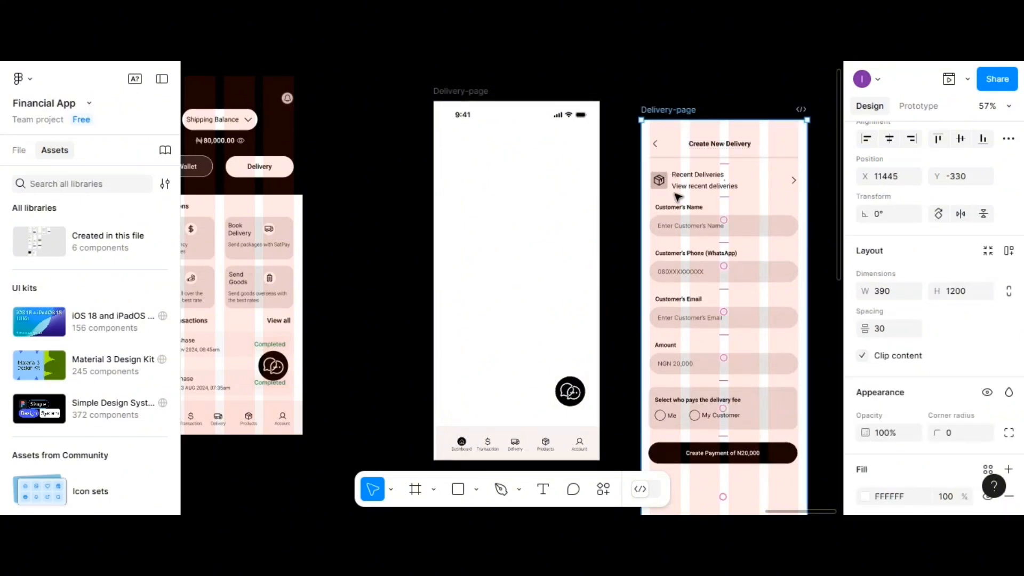
{"action": "scroll", "coordinate": [679, 205], "scroll_direction": "down", "scroll_amount": 3}
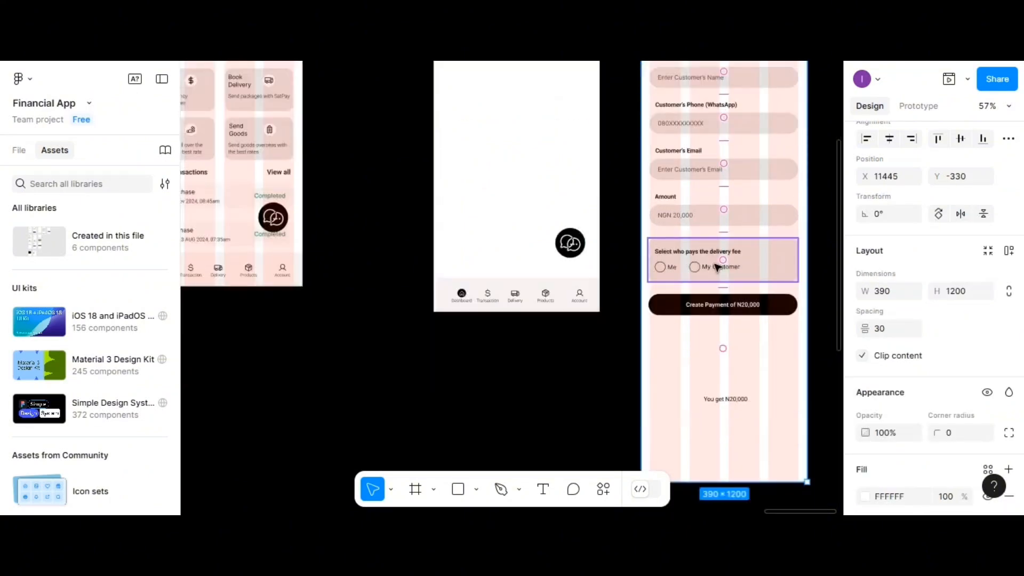
{"action": "left_click", "coordinate": [731, 393]}
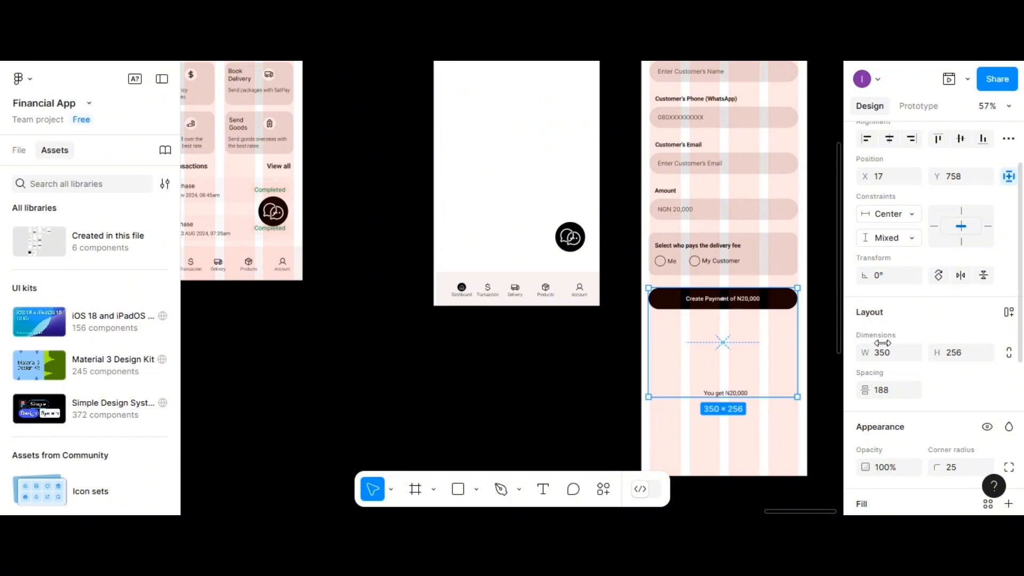
{"action": "double_click", "coordinate": [889, 395]}
{"action": "type", "text": "10"}
{"action": "key", "text": "Return"}
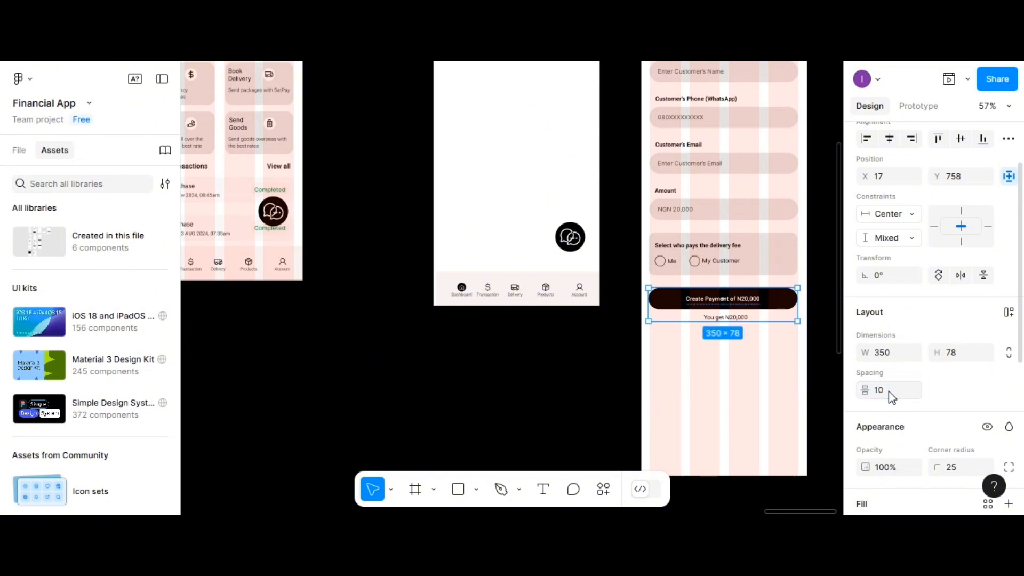
{"action": "left_click", "coordinate": [748, 383]}
Step: Try a height of 1050 for the separated Create New Delivery form frame
{"action": "scroll", "coordinate": [745, 385], "scroll_direction": "up", "scroll_amount": 3}
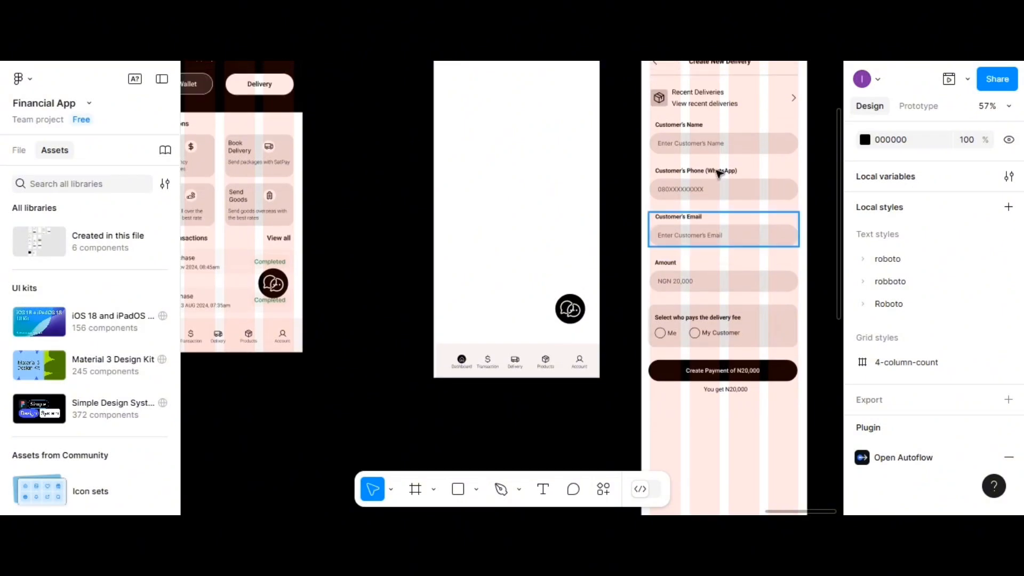
{"action": "scroll", "coordinate": [719, 173], "scroll_direction": "up", "scroll_amount": 2}
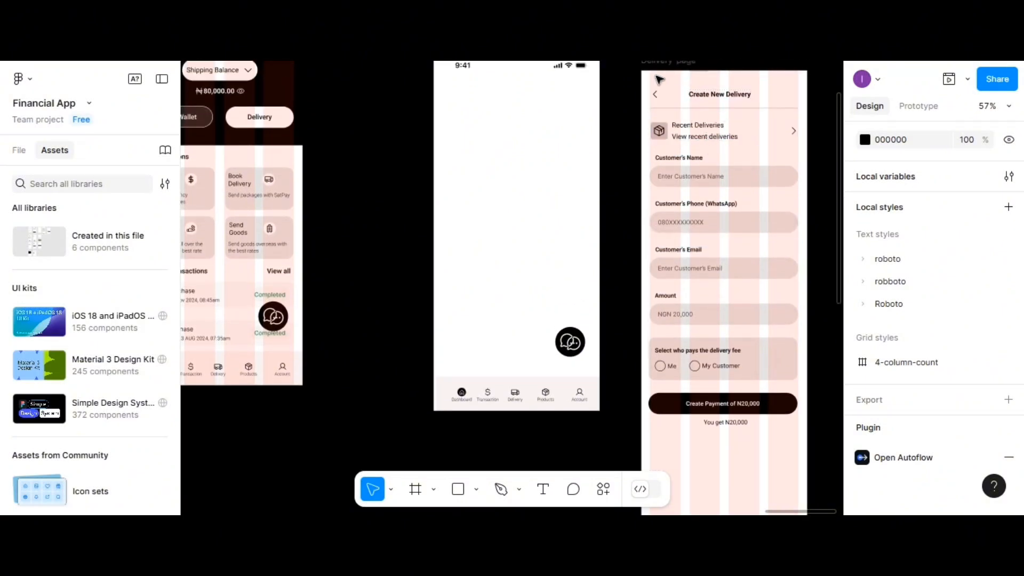
{"action": "scroll", "coordinate": [660, 79], "scroll_direction": "up", "scroll_amount": 1}
{"action": "left_click", "coordinate": [660, 80]}
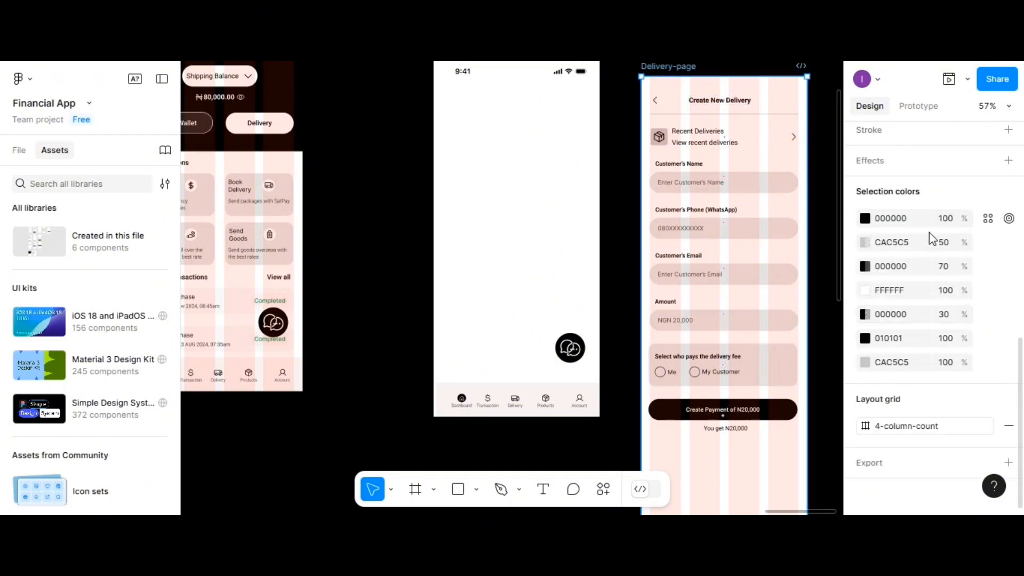
{"action": "scroll", "coordinate": [930, 238], "scroll_direction": "up", "scroll_amount": 8}
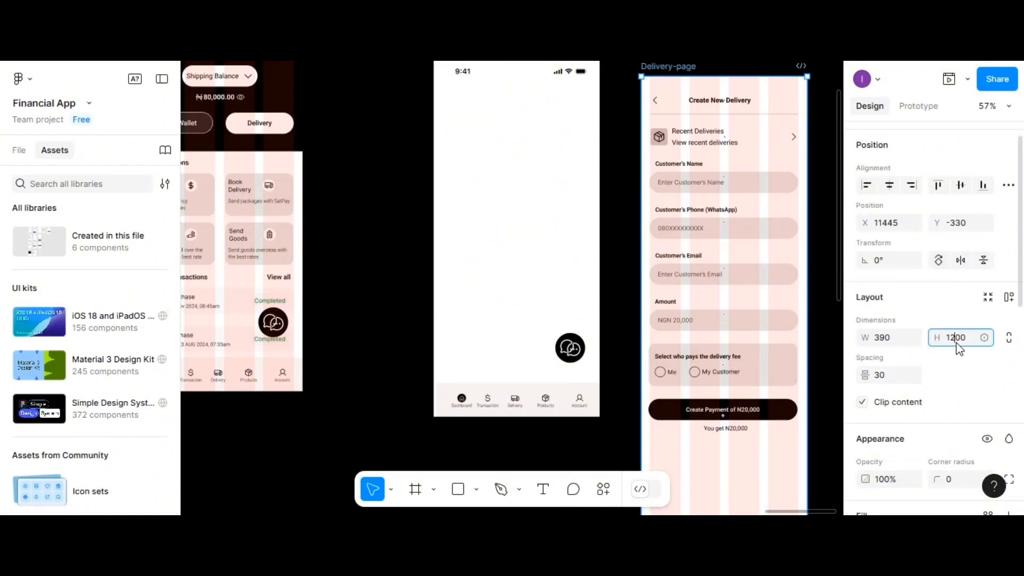
{"action": "left_click", "coordinate": [959, 348]}
{"action": "type", "text": "1"}
{"action": "key", "text": "Return"}
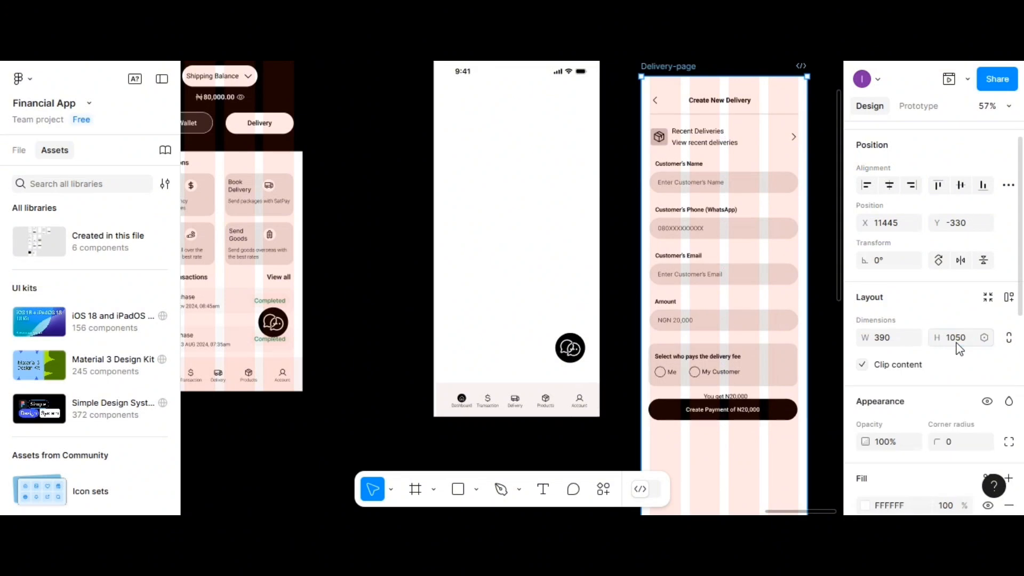
{"action": "scroll", "coordinate": [742, 384], "scroll_direction": "down", "scroll_amount": 3}
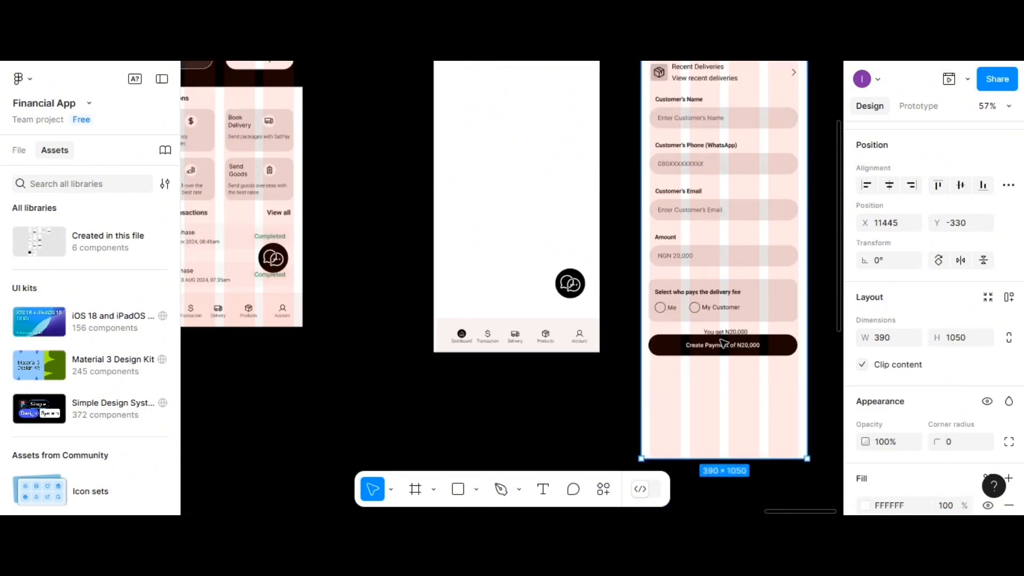
{"action": "scroll", "coordinate": [733, 420], "scroll_direction": "up", "scroll_amount": 1}
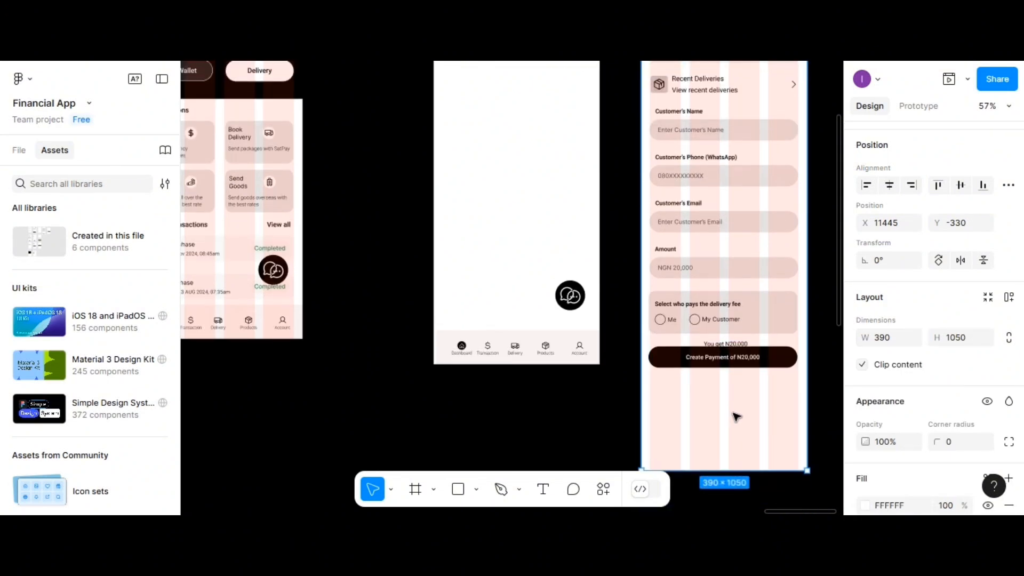
Step: Try a Top vertical constraint on the payment button and its caption, then undo it along with the form frame's height change
{"action": "left_click", "coordinate": [734, 348]}
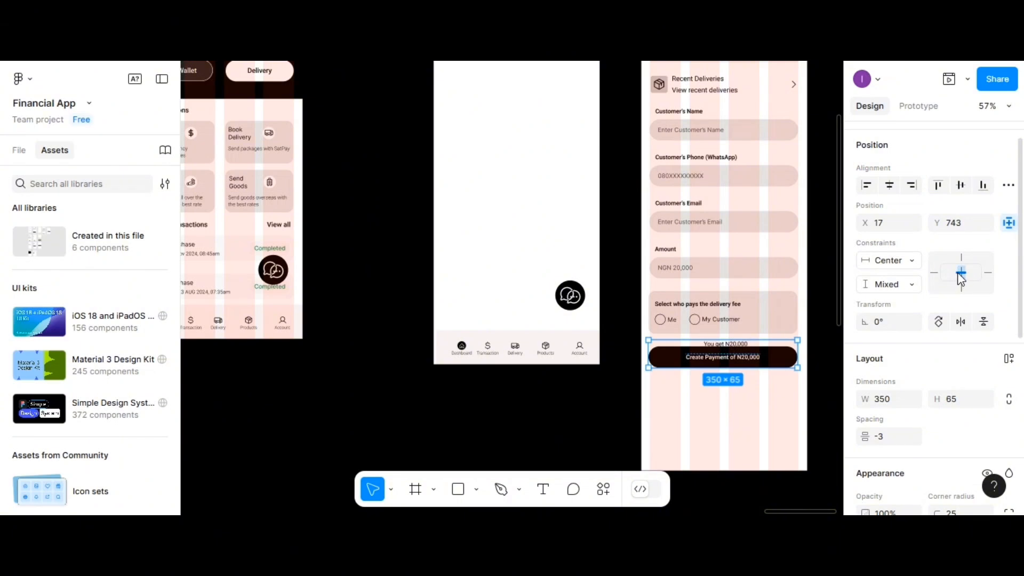
{"action": "left_click", "coordinate": [961, 258]}
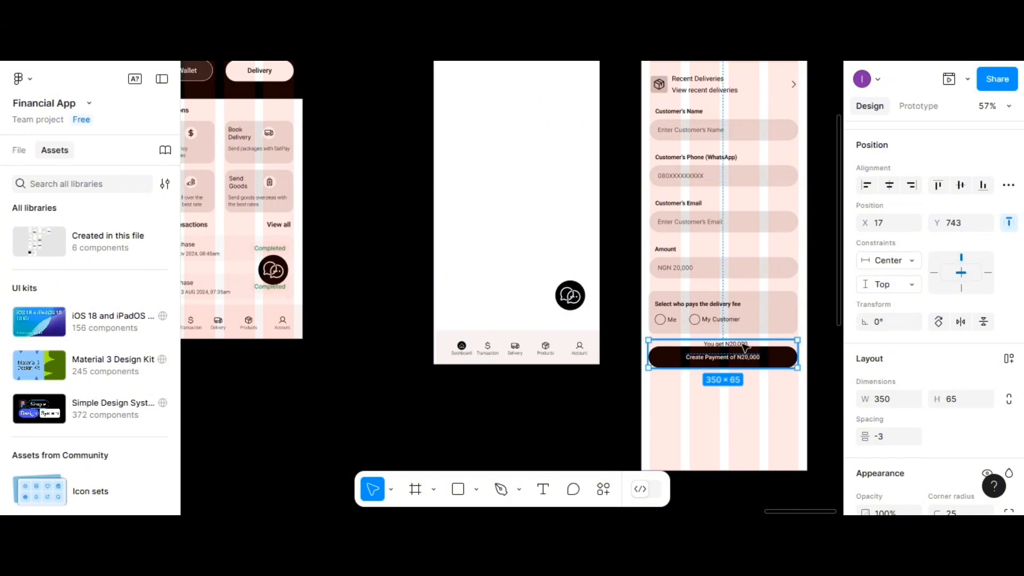
{"action": "key", "text": "ctrl+z"}
{"action": "key", "text": "ctrl+z"}
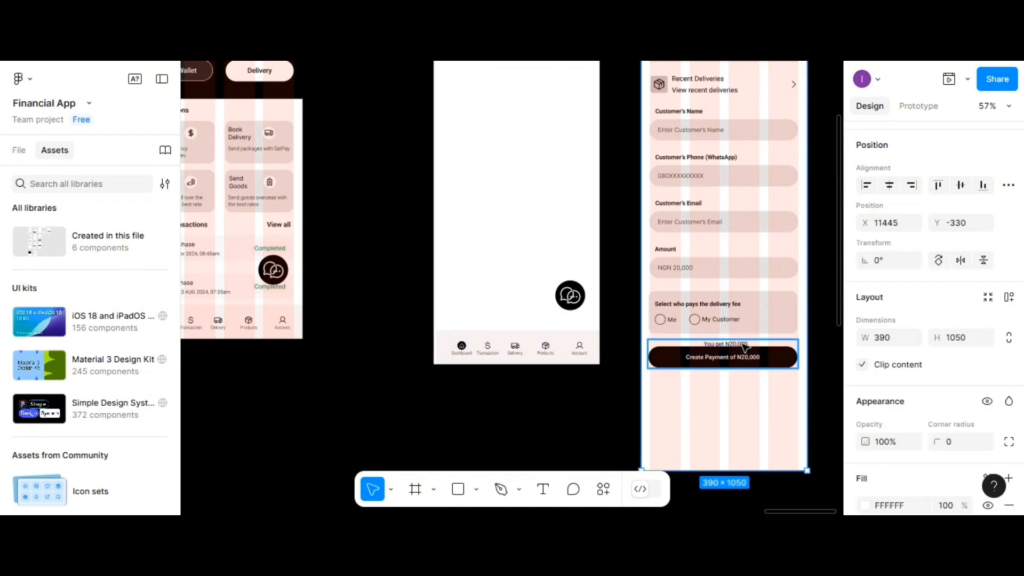
{"action": "key", "text": "ctrl+z"}
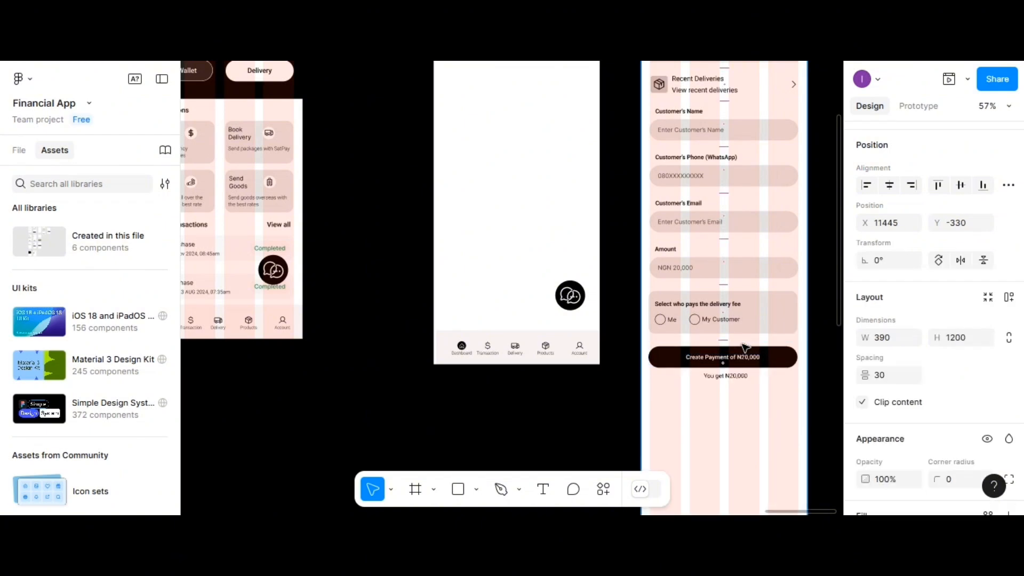
Step: Inspect the constraints and spacing of the Create Payment button and its "You get N20,000" caption
{"action": "key", "text": "Escape"}
{"action": "left_click", "coordinate": [740, 376]}
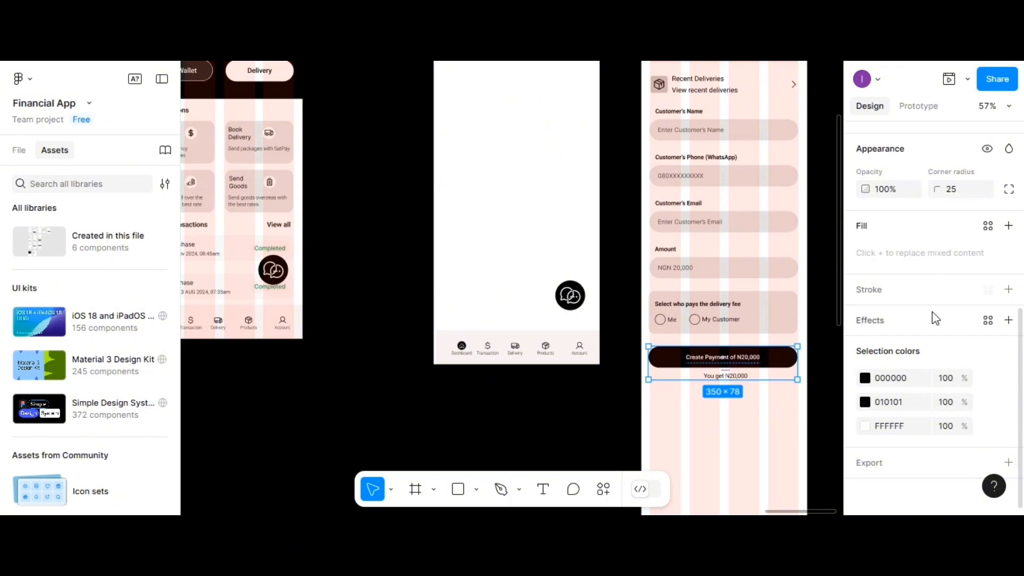
{"action": "scroll", "coordinate": [933, 315], "scroll_direction": "up", "scroll_amount": 5}
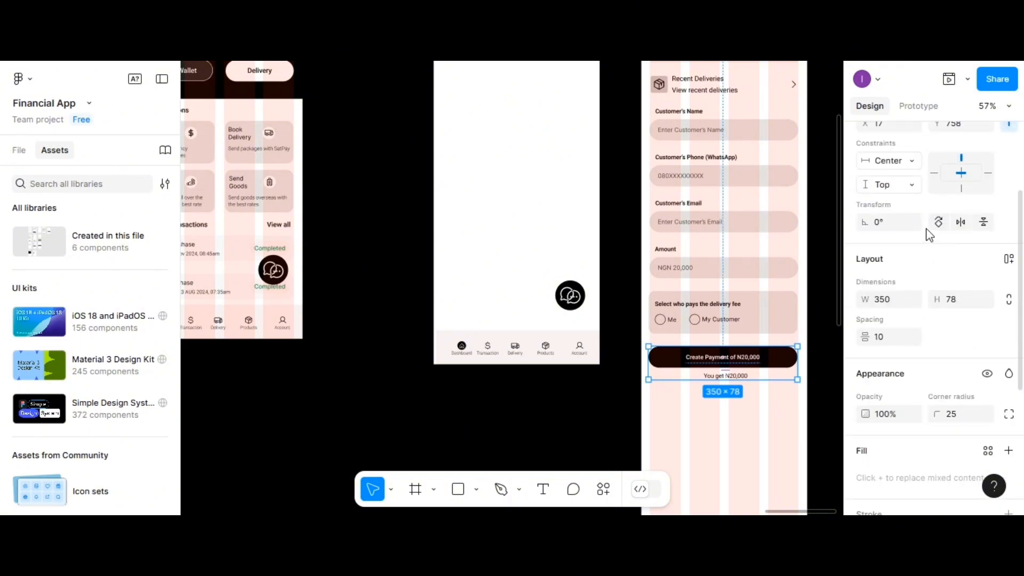
{"action": "scroll", "coordinate": [739, 446], "scroll_direction": "down", "scroll_amount": 1}
{"action": "left_click", "coordinate": [742, 437]}
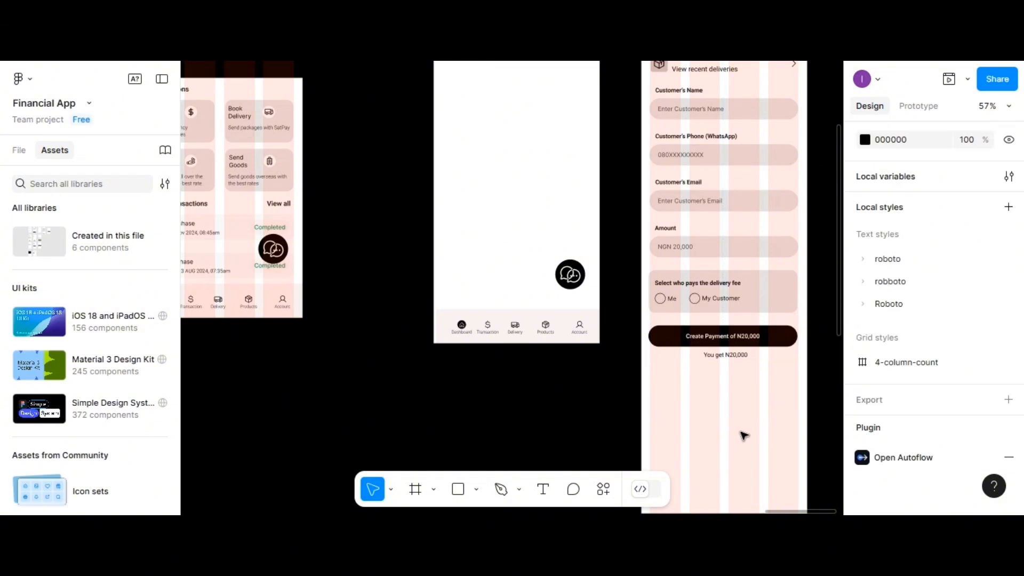
Step: Set the height of the separated Create New Delivery form frame to 1050
{"action": "scroll", "coordinate": [704, 137], "scroll_direction": "up", "scroll_amount": 3}
{"action": "scroll", "coordinate": [664, 86], "scroll_direction": "up", "scroll_amount": 1}
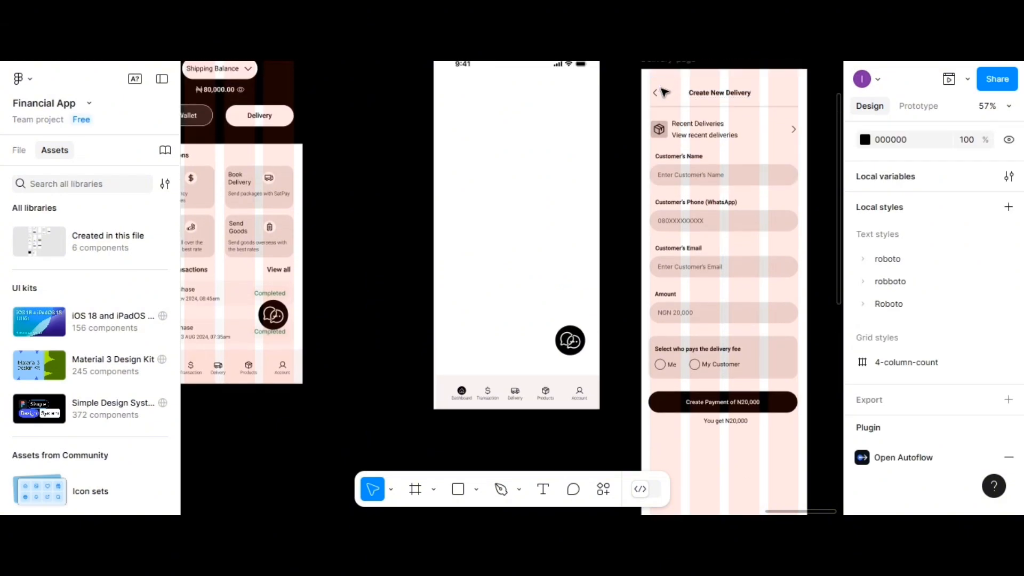
{"action": "left_click", "coordinate": [655, 78]}
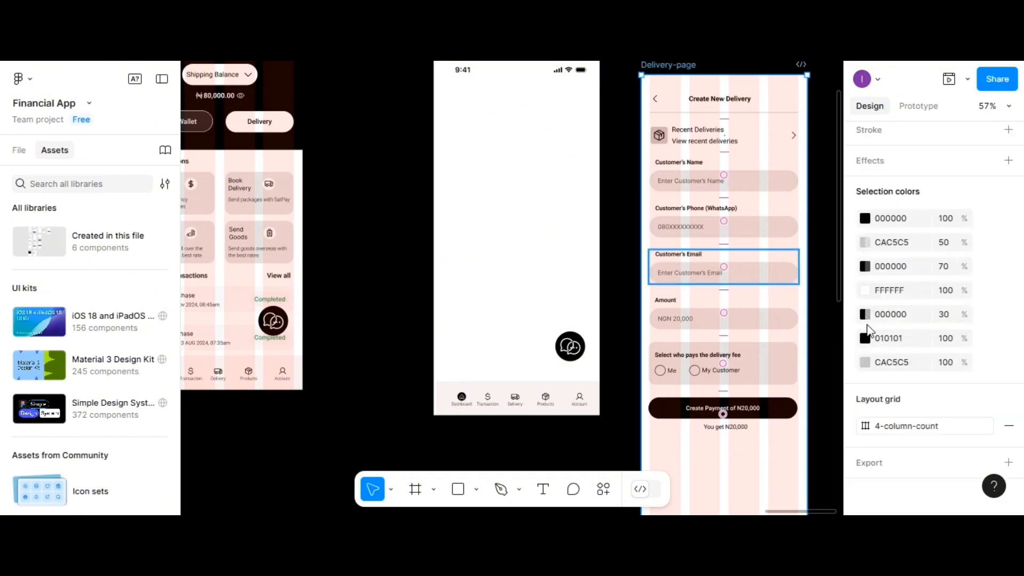
{"action": "scroll", "coordinate": [948, 320], "scroll_direction": "up", "scroll_amount": 1}
{"action": "scroll", "coordinate": [949, 280], "scroll_direction": "up", "scroll_amount": 4}
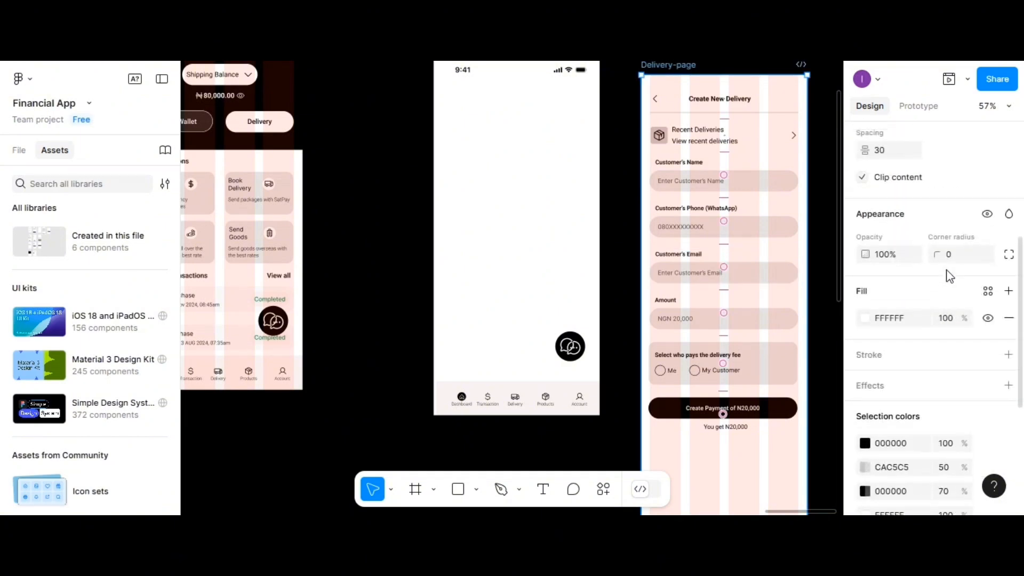
{"action": "scroll", "coordinate": [954, 315], "scroll_direction": "up", "scroll_amount": 4}
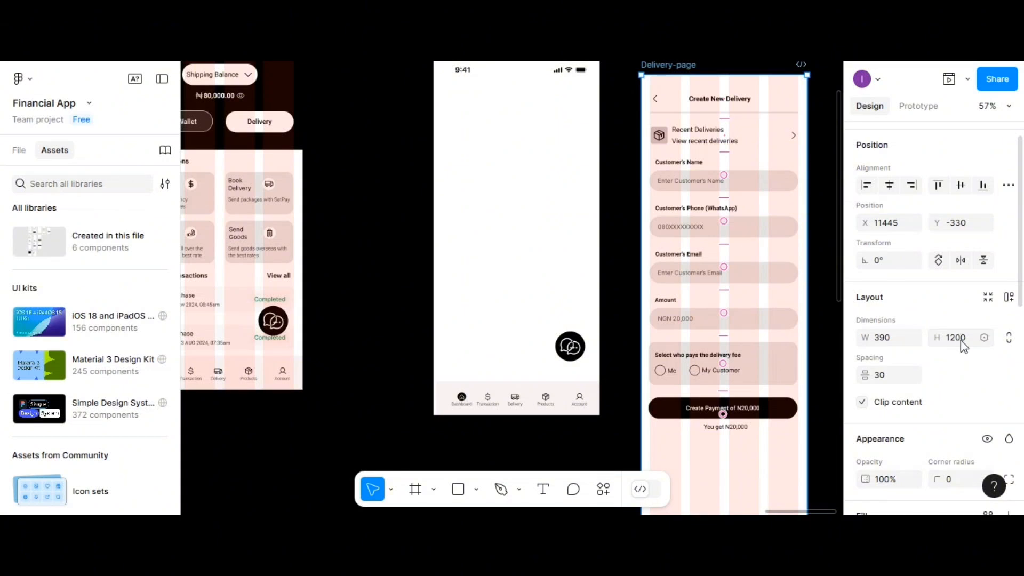
{"action": "left_click", "coordinate": [962, 341]}
{"action": "type", "text": "1050"}
{"action": "key", "text": "Return"}
{"action": "scroll", "coordinate": [709, 451], "scroll_direction": "up", "scroll_amount": 3}
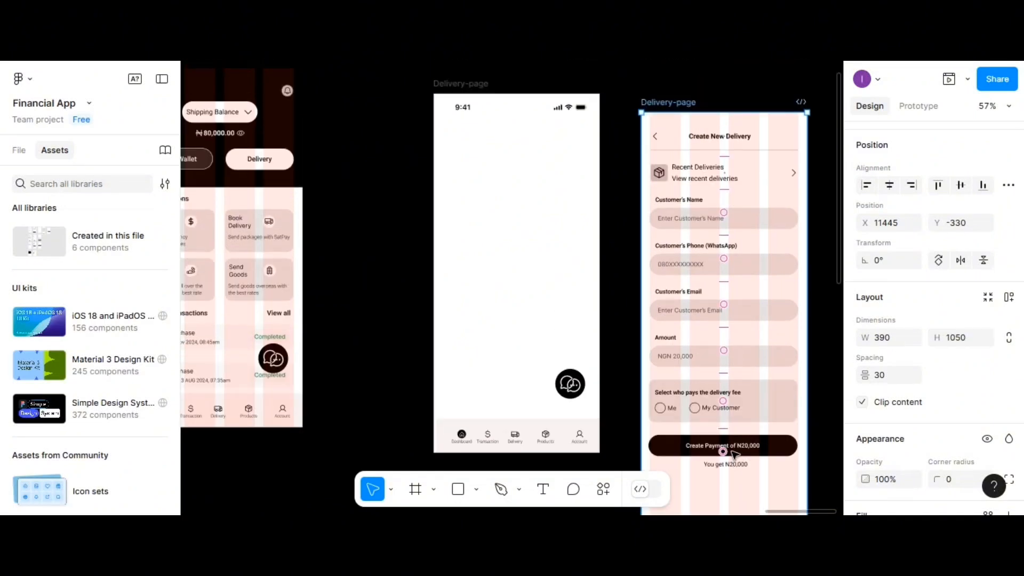
Step: Set the scroll position of the blank Delivery-page frame's status bar to Fixed (stay in place)
{"action": "left_click", "coordinate": [579, 108]}
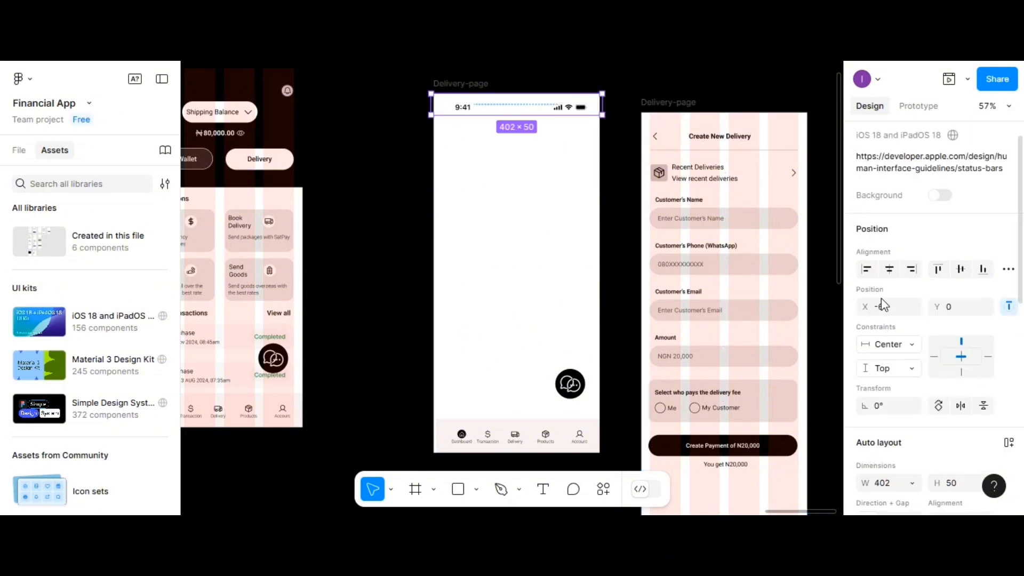
{"action": "left_click", "coordinate": [916, 105]}
{"action": "left_click", "coordinate": [964, 194]}
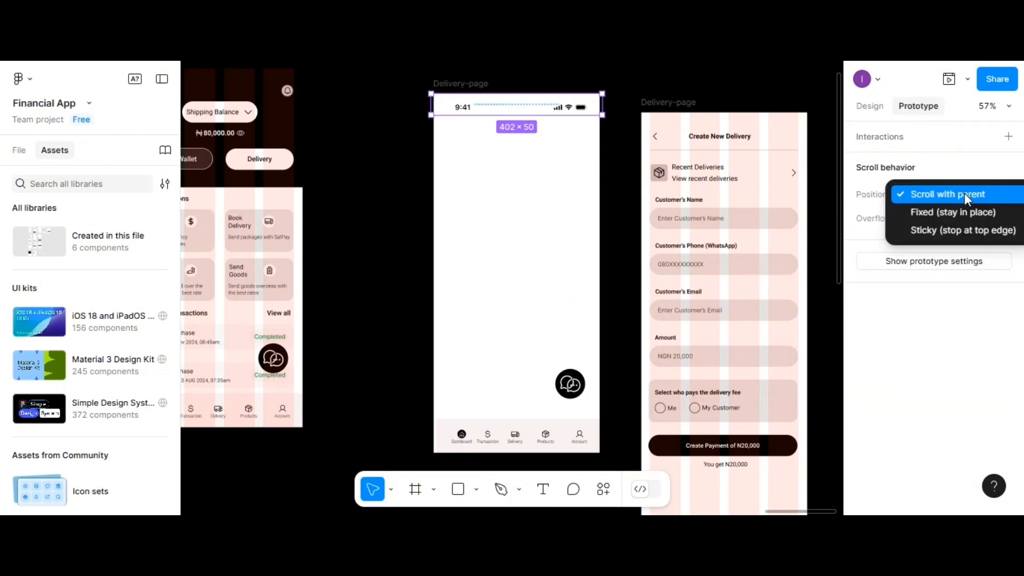
{"action": "left_click", "coordinate": [961, 212]}
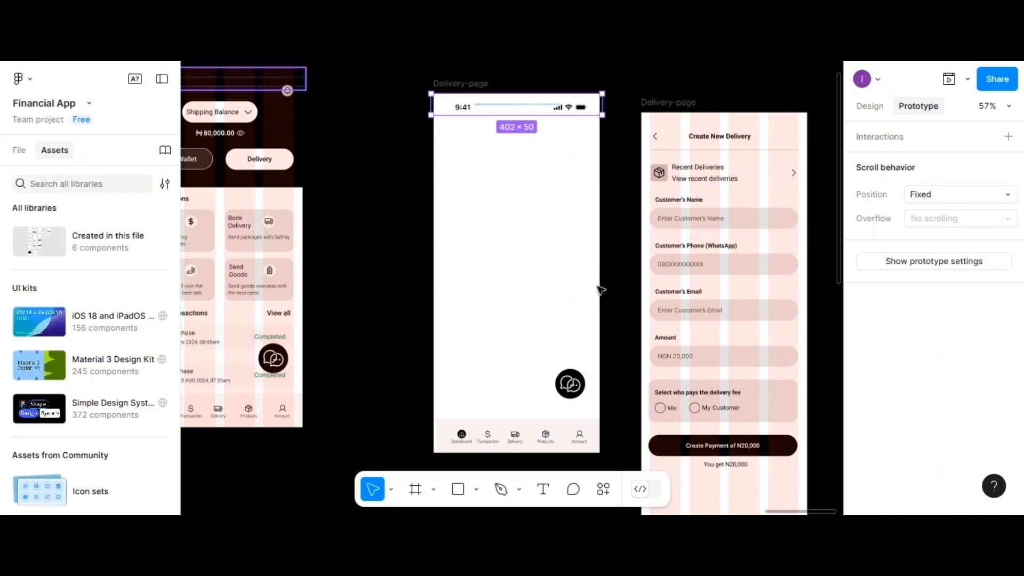
Step: Move the form frame into the parent Delivery-page frame at X 0, Y 0 and preview how the form scrolls
{"action": "scroll", "coordinate": [608, 272], "scroll_direction": "down", "scroll_amount": 1}
{"action": "left_click_drag", "start_coordinate": [675, 97], "coordinate": [466, 88]}
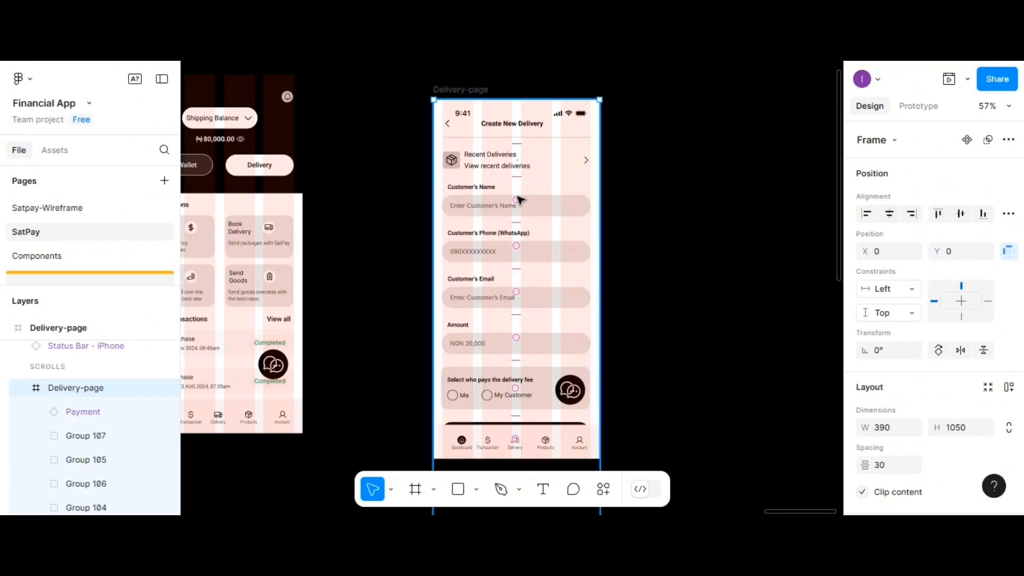
{"action": "left_click", "coordinate": [472, 90]}
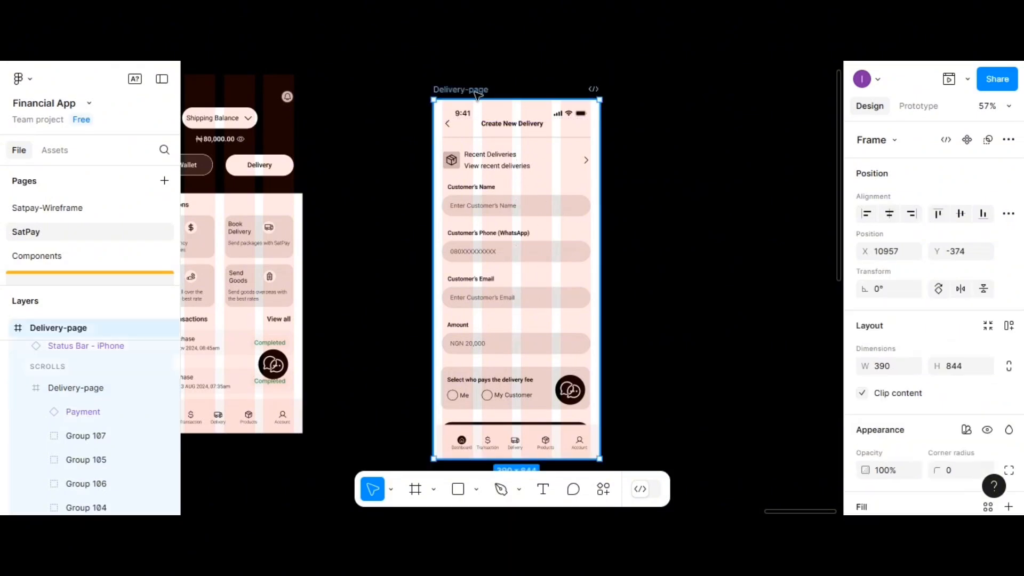
{"action": "left_click", "coordinate": [949, 79]}
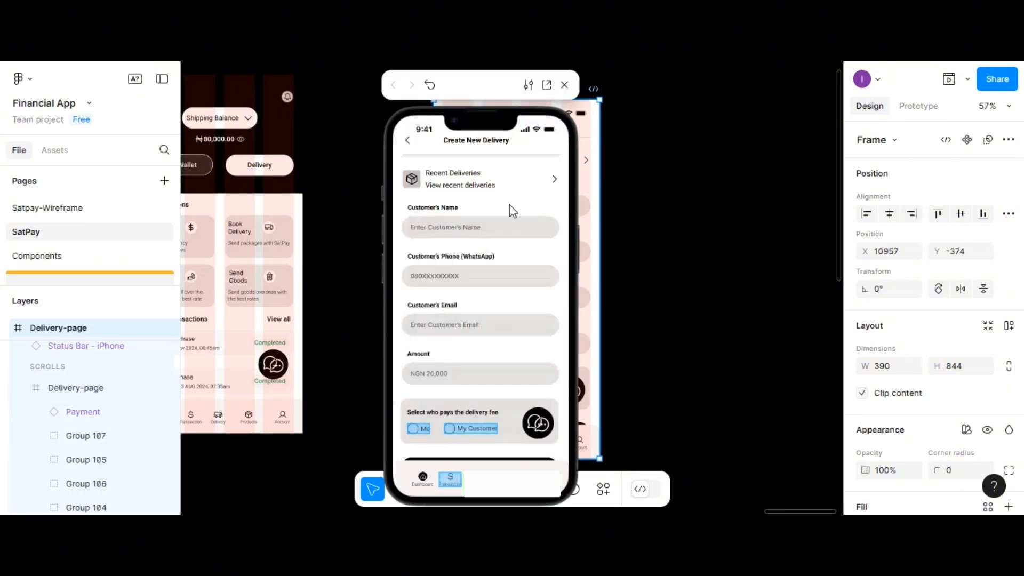
{"action": "scroll", "coordinate": [511, 213], "scroll_direction": "down", "scroll_amount": 2}
{"action": "scroll", "coordinate": [505, 224], "scroll_direction": "up", "scroll_amount": 2}
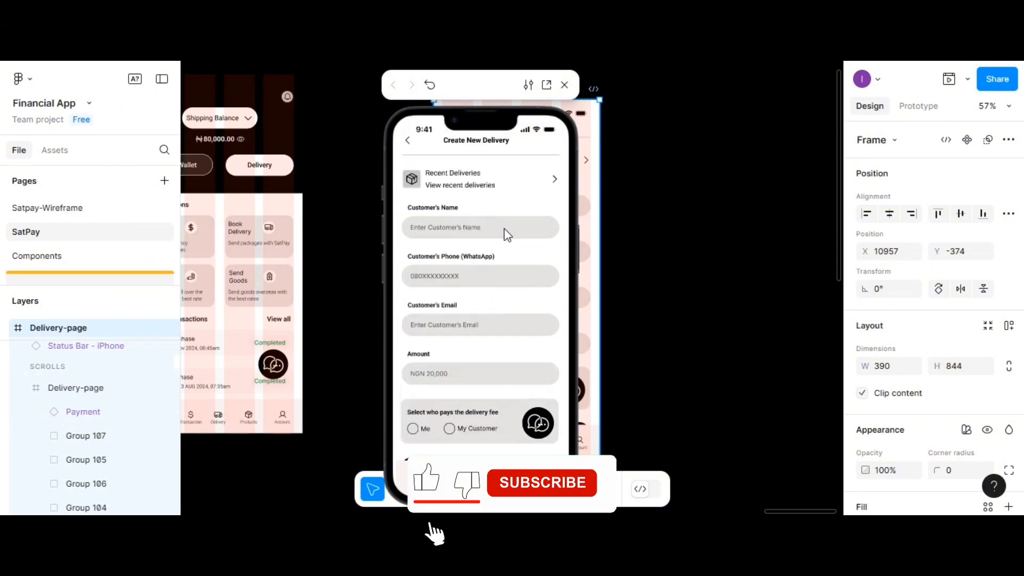